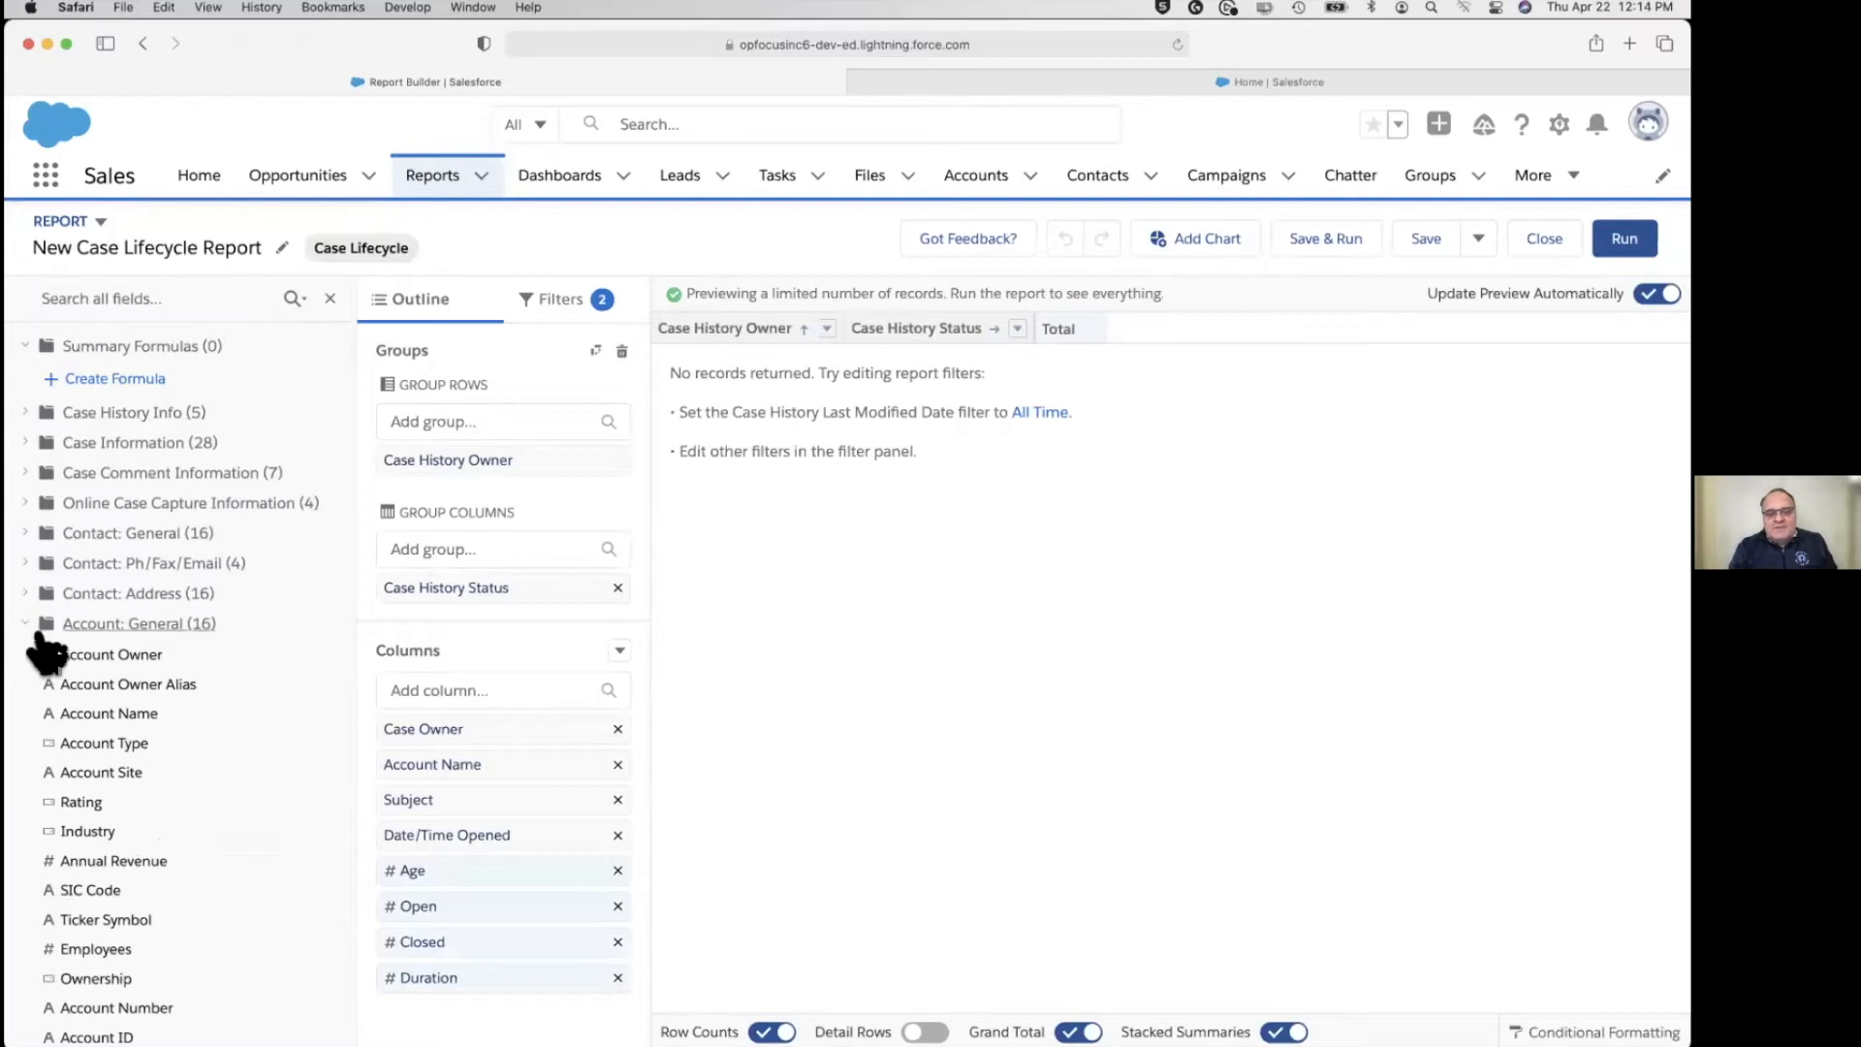
Collapse the Account: Address, Account: Ph/Fax/URL, Case: Custom Info and Contact: Custom Info field folders.
{"action": "left_click", "coordinate": [37, 654]}
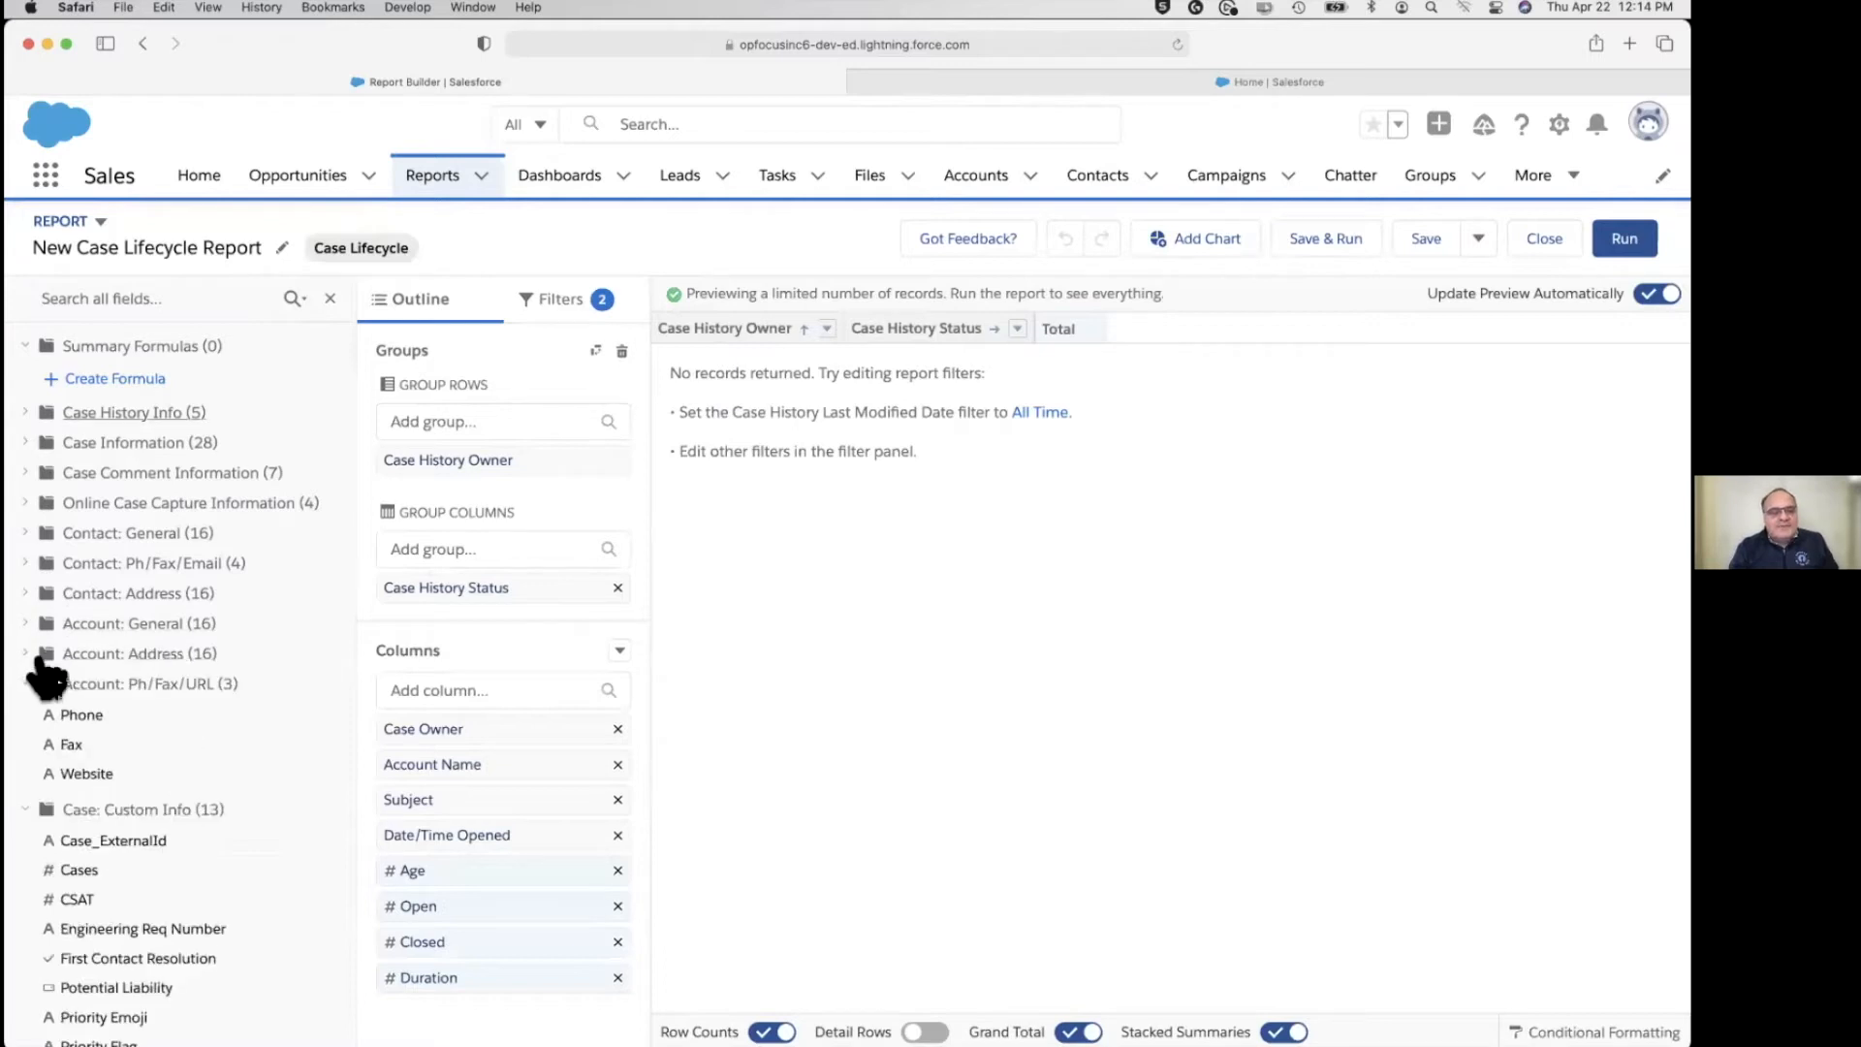
{"action": "left_click", "coordinate": [38, 686]}
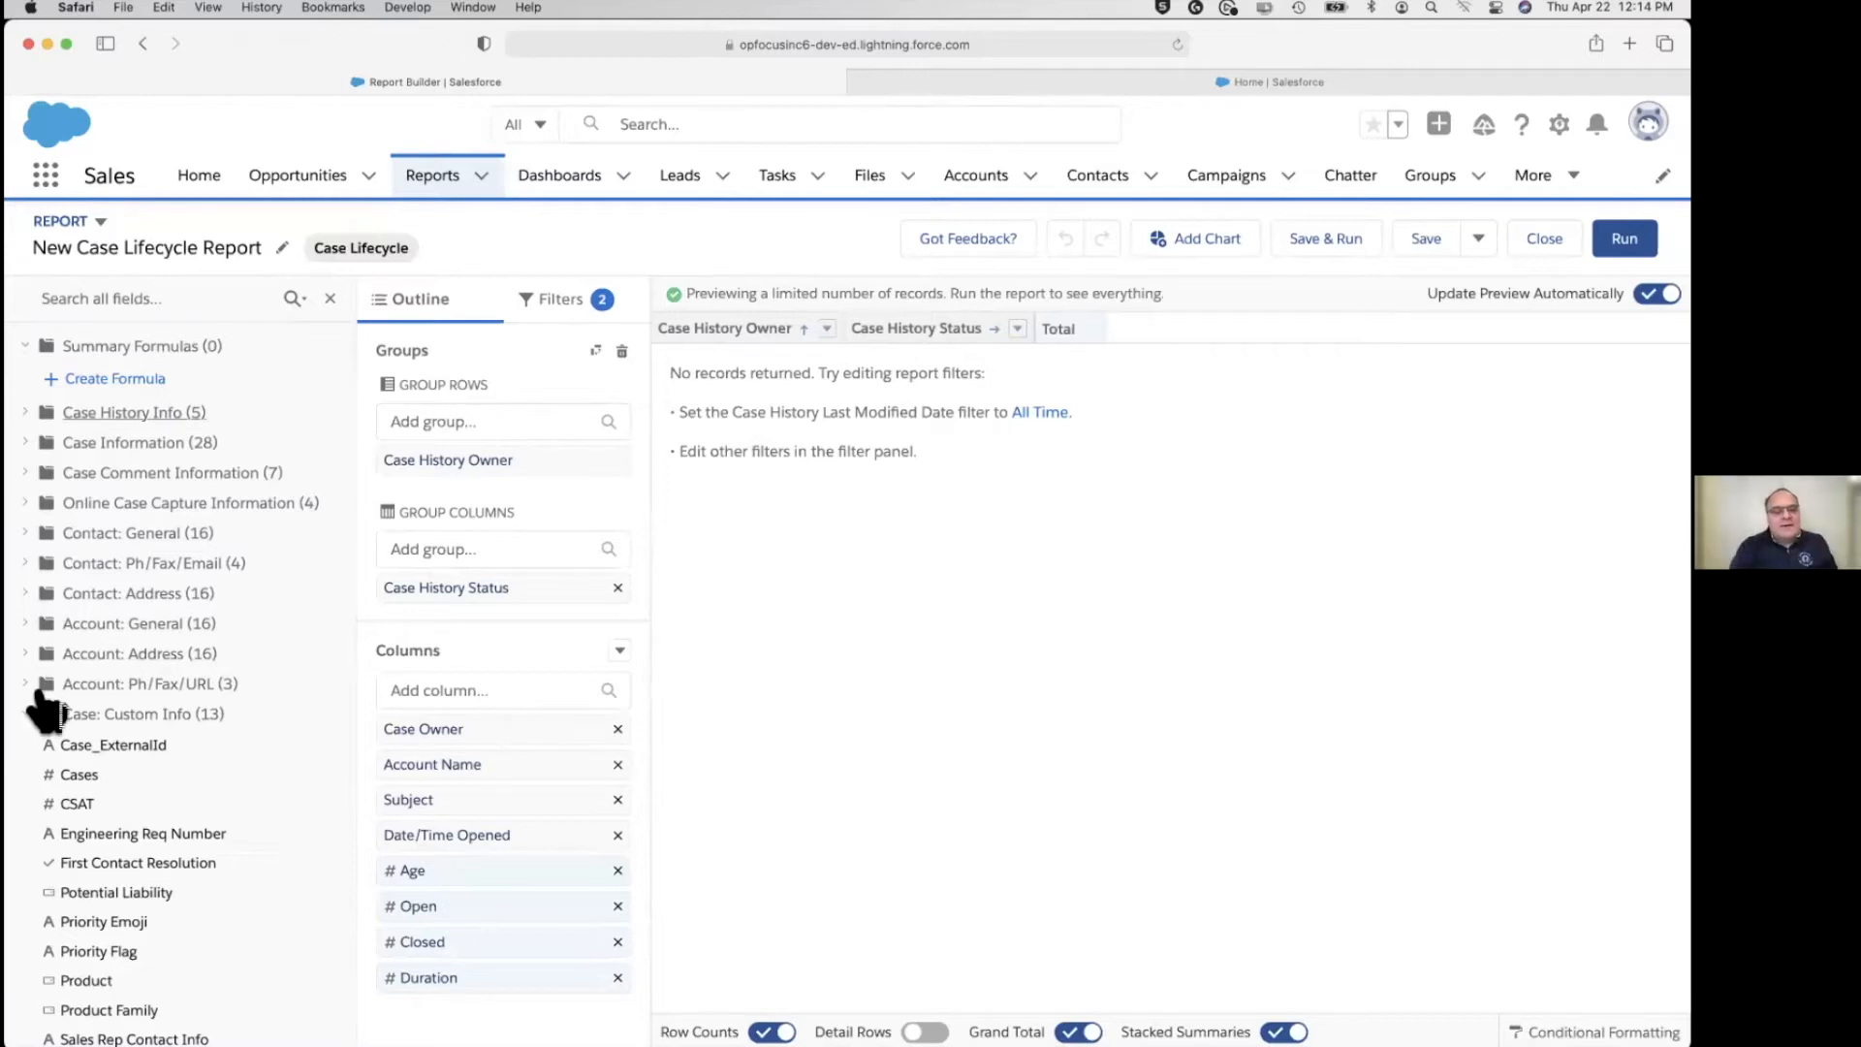
{"action": "left_click", "coordinate": [38, 718]}
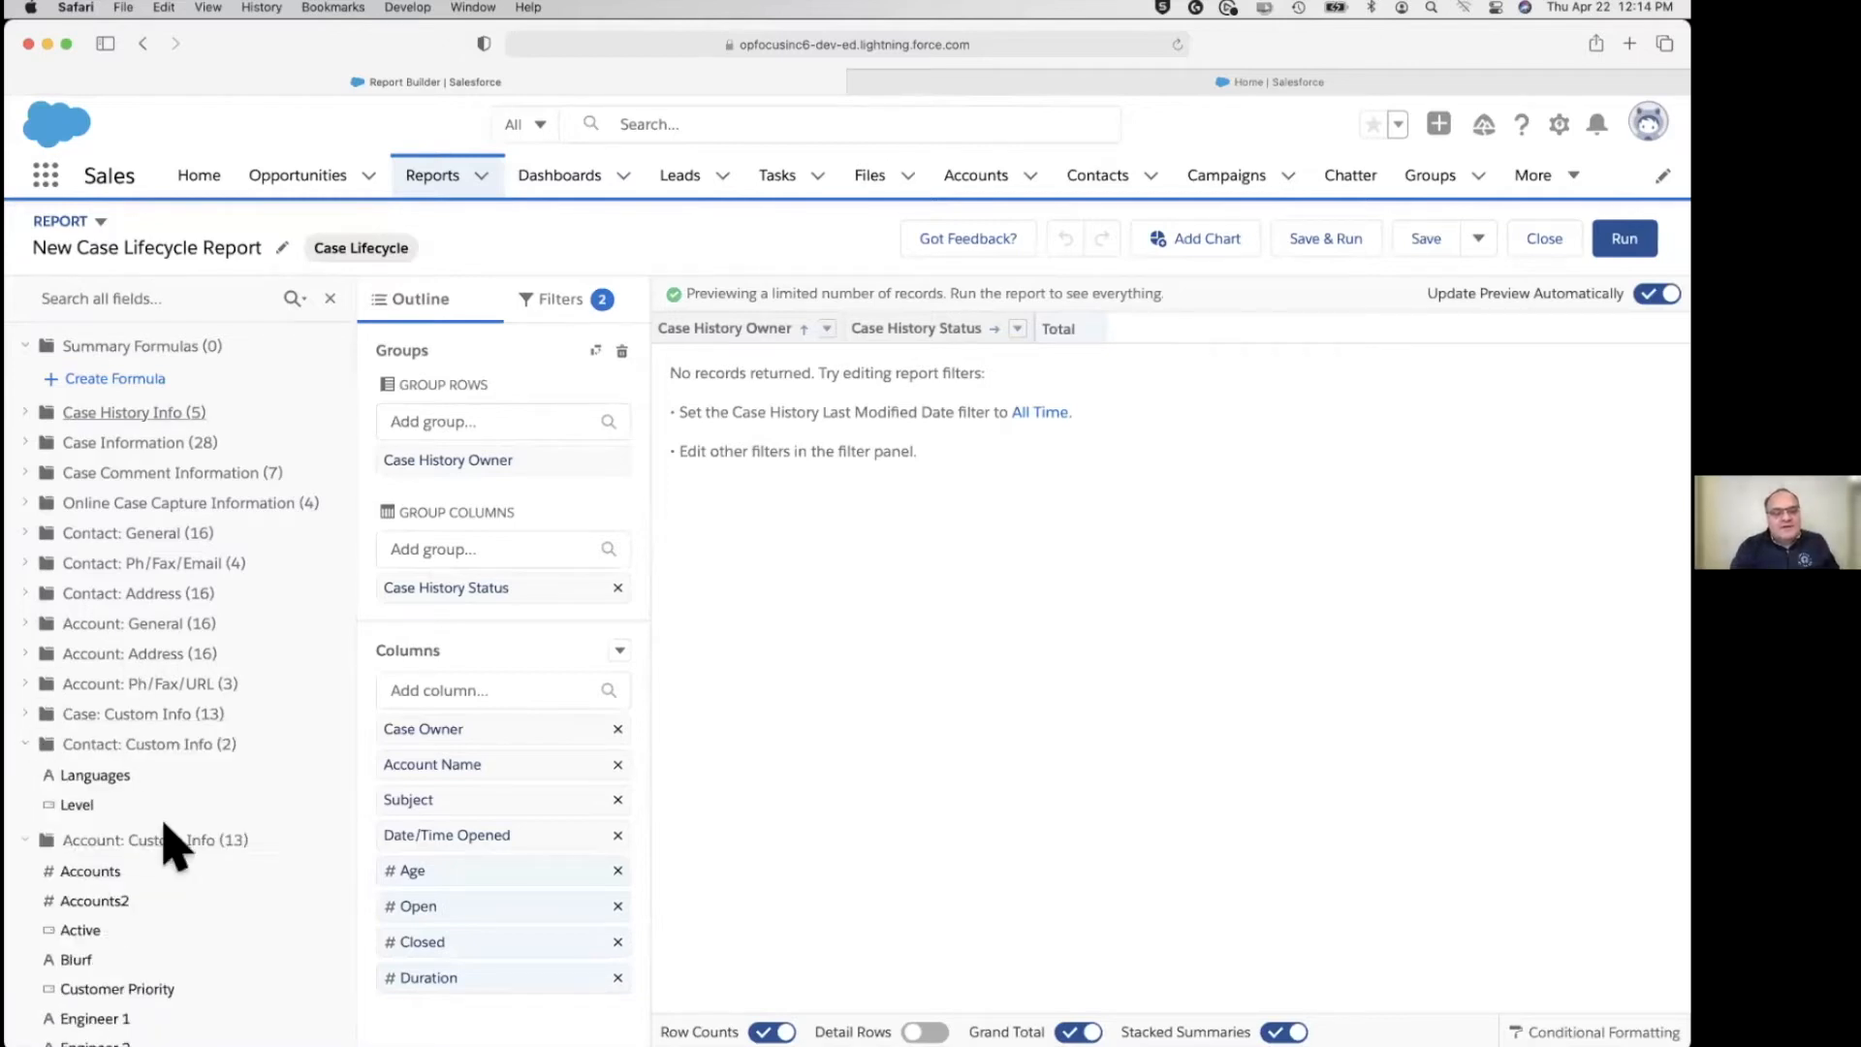
{"action": "left_click", "coordinate": [39, 746]}
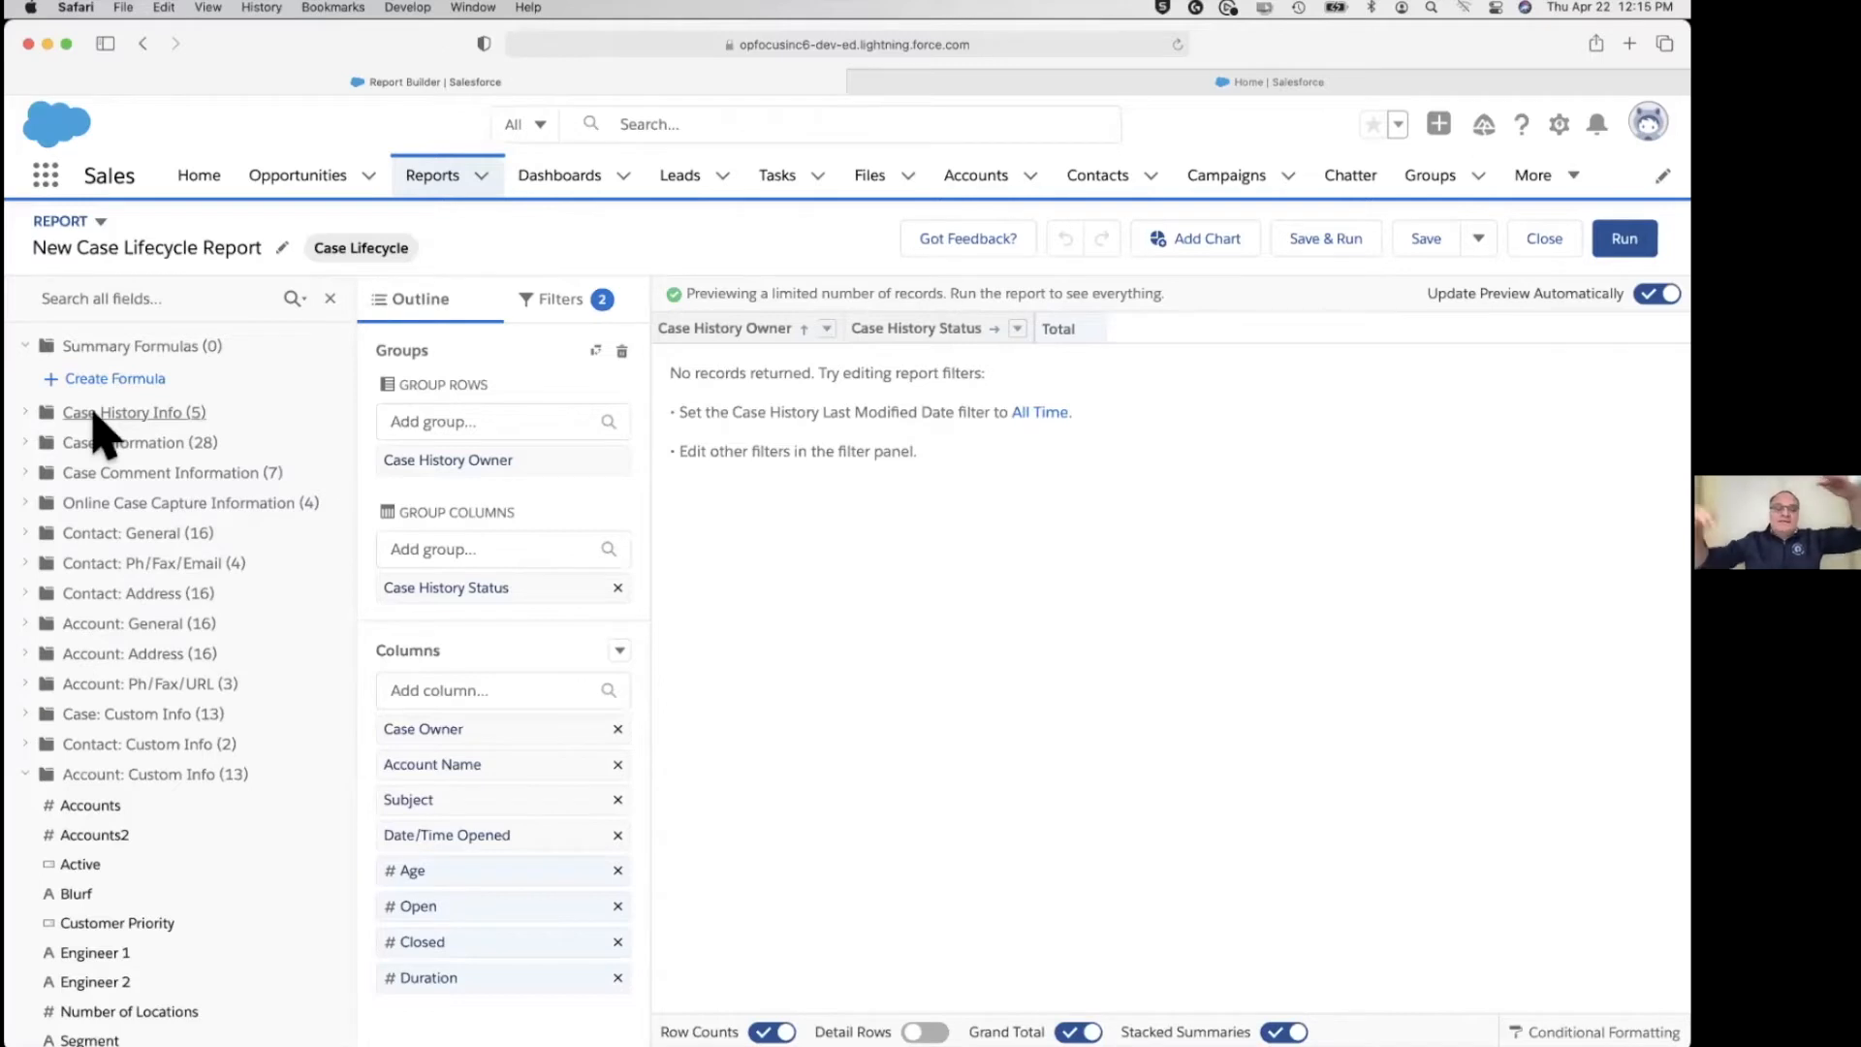
Examine the available fields in the Case History Info, Case Information and Case: Custom Info folders.
{"action": "left_click", "coordinate": [34, 414]}
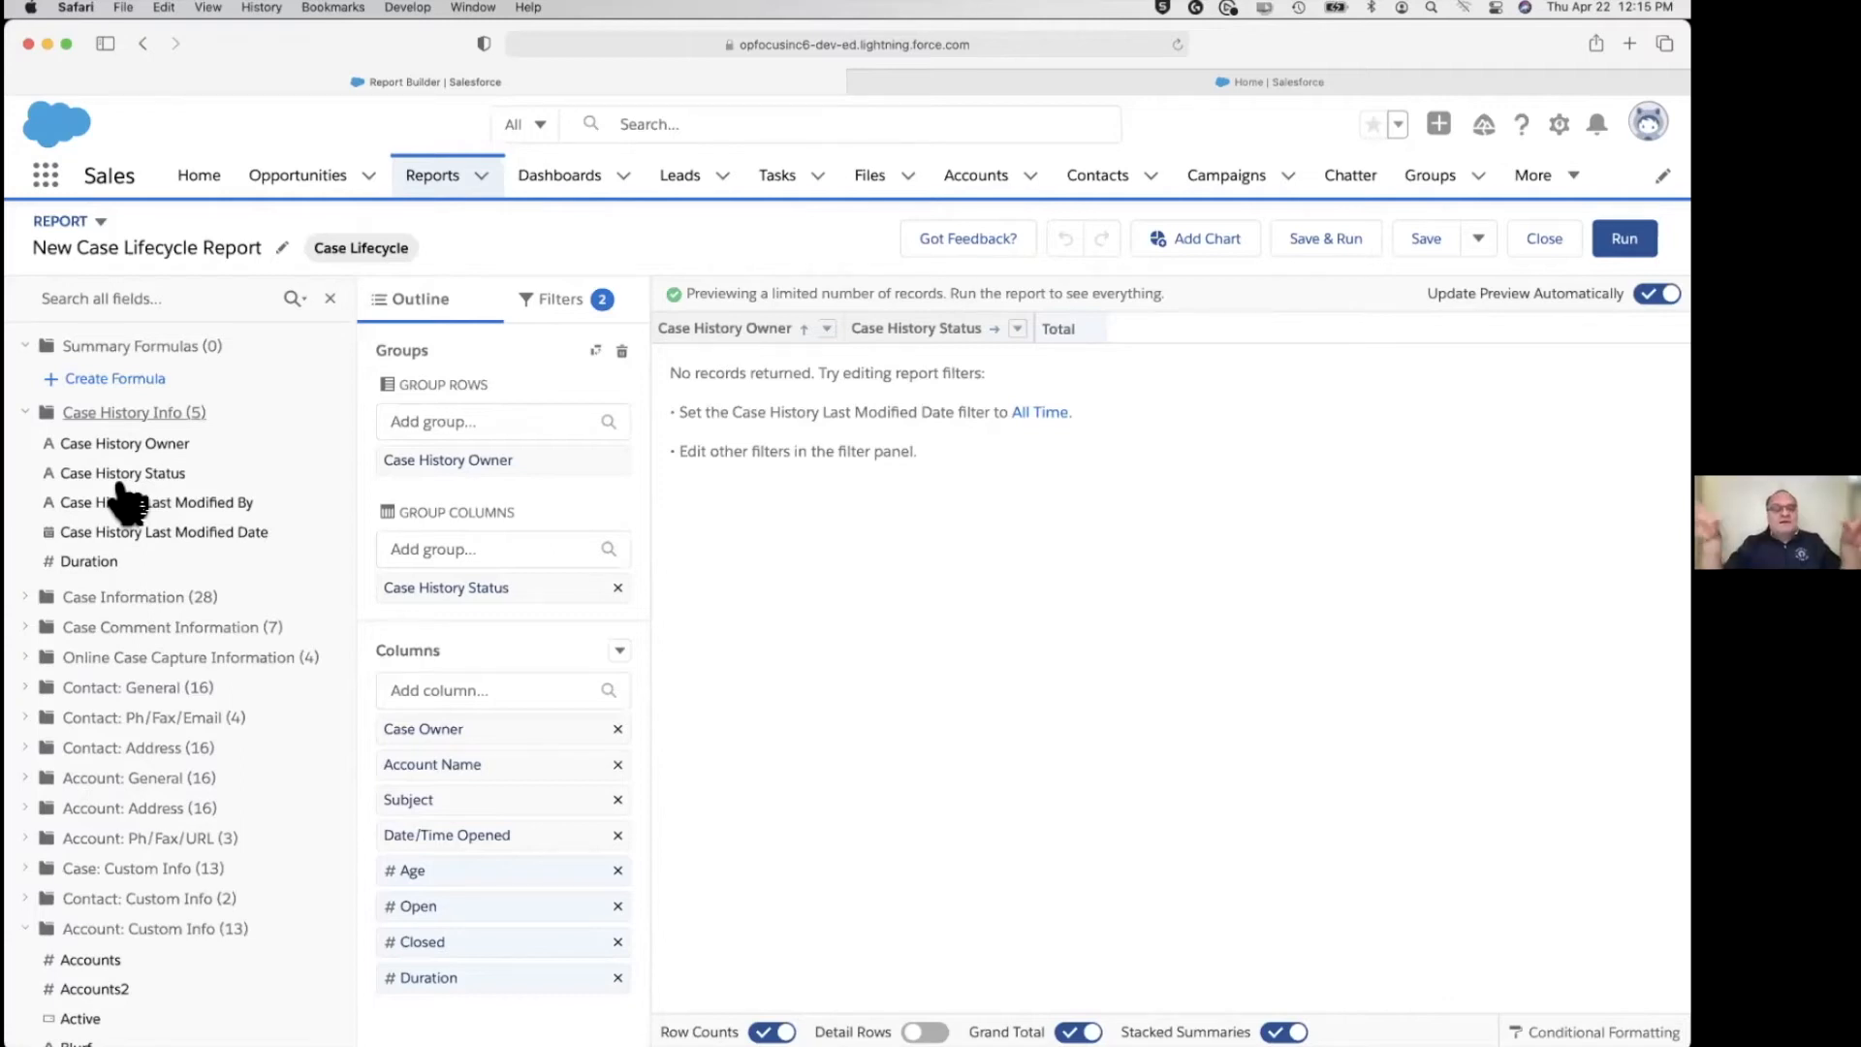
{"action": "left_click", "coordinate": [29, 598]}
{"action": "scroll", "coordinate": [126, 717], "scroll_direction": "down", "scroll_amount": 4}
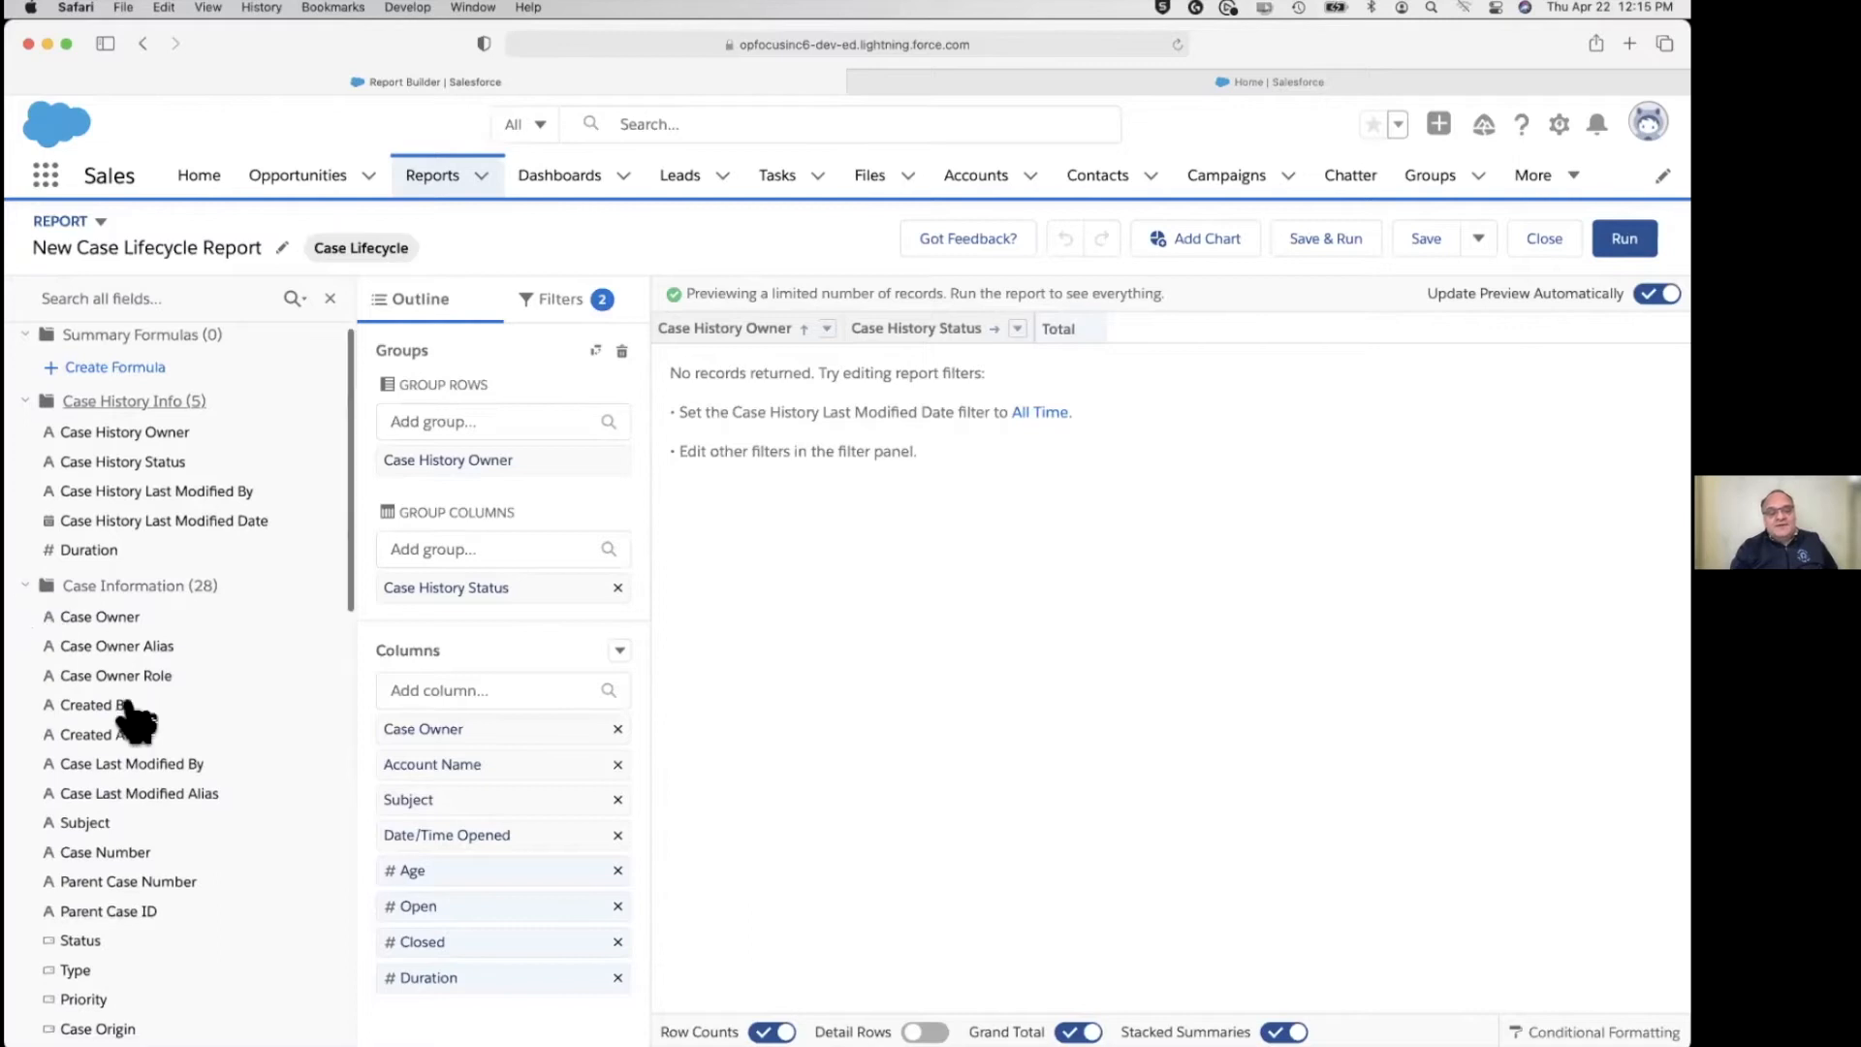
{"action": "left_click", "coordinate": [36, 424]}
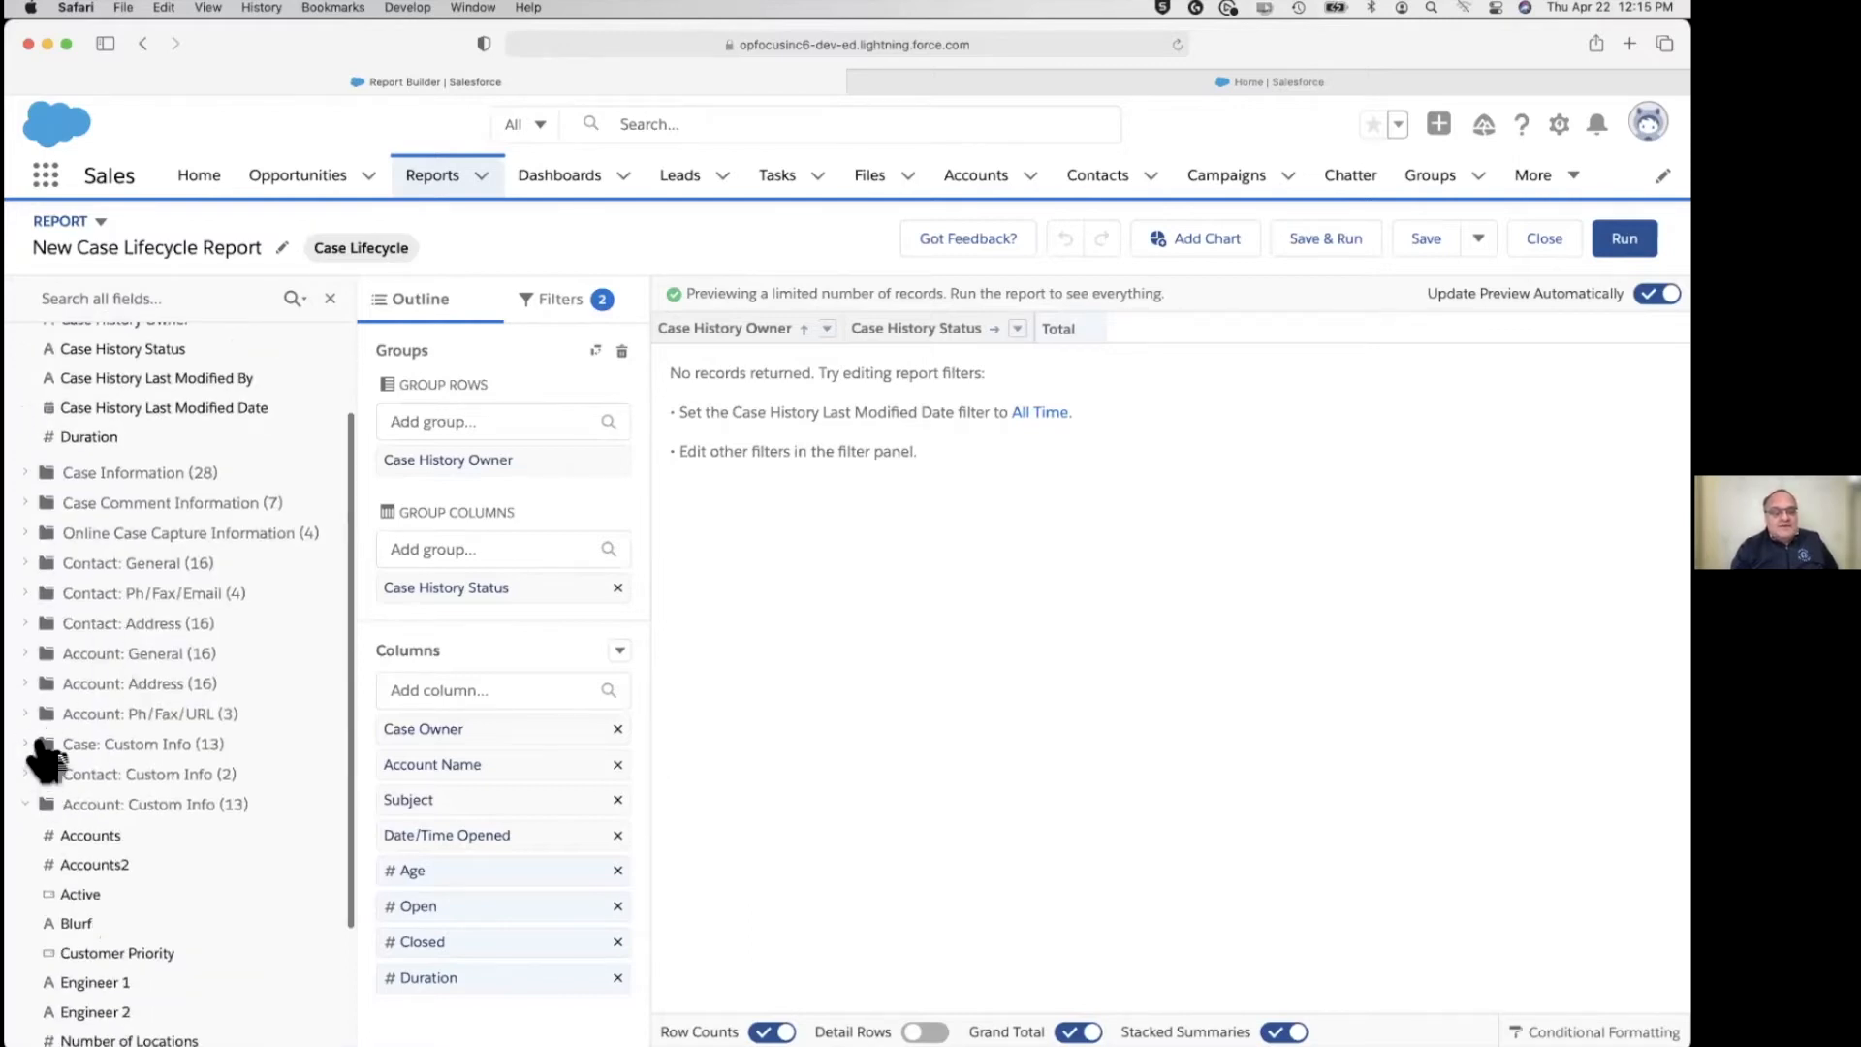
{"action": "left_click", "coordinate": [41, 744]}
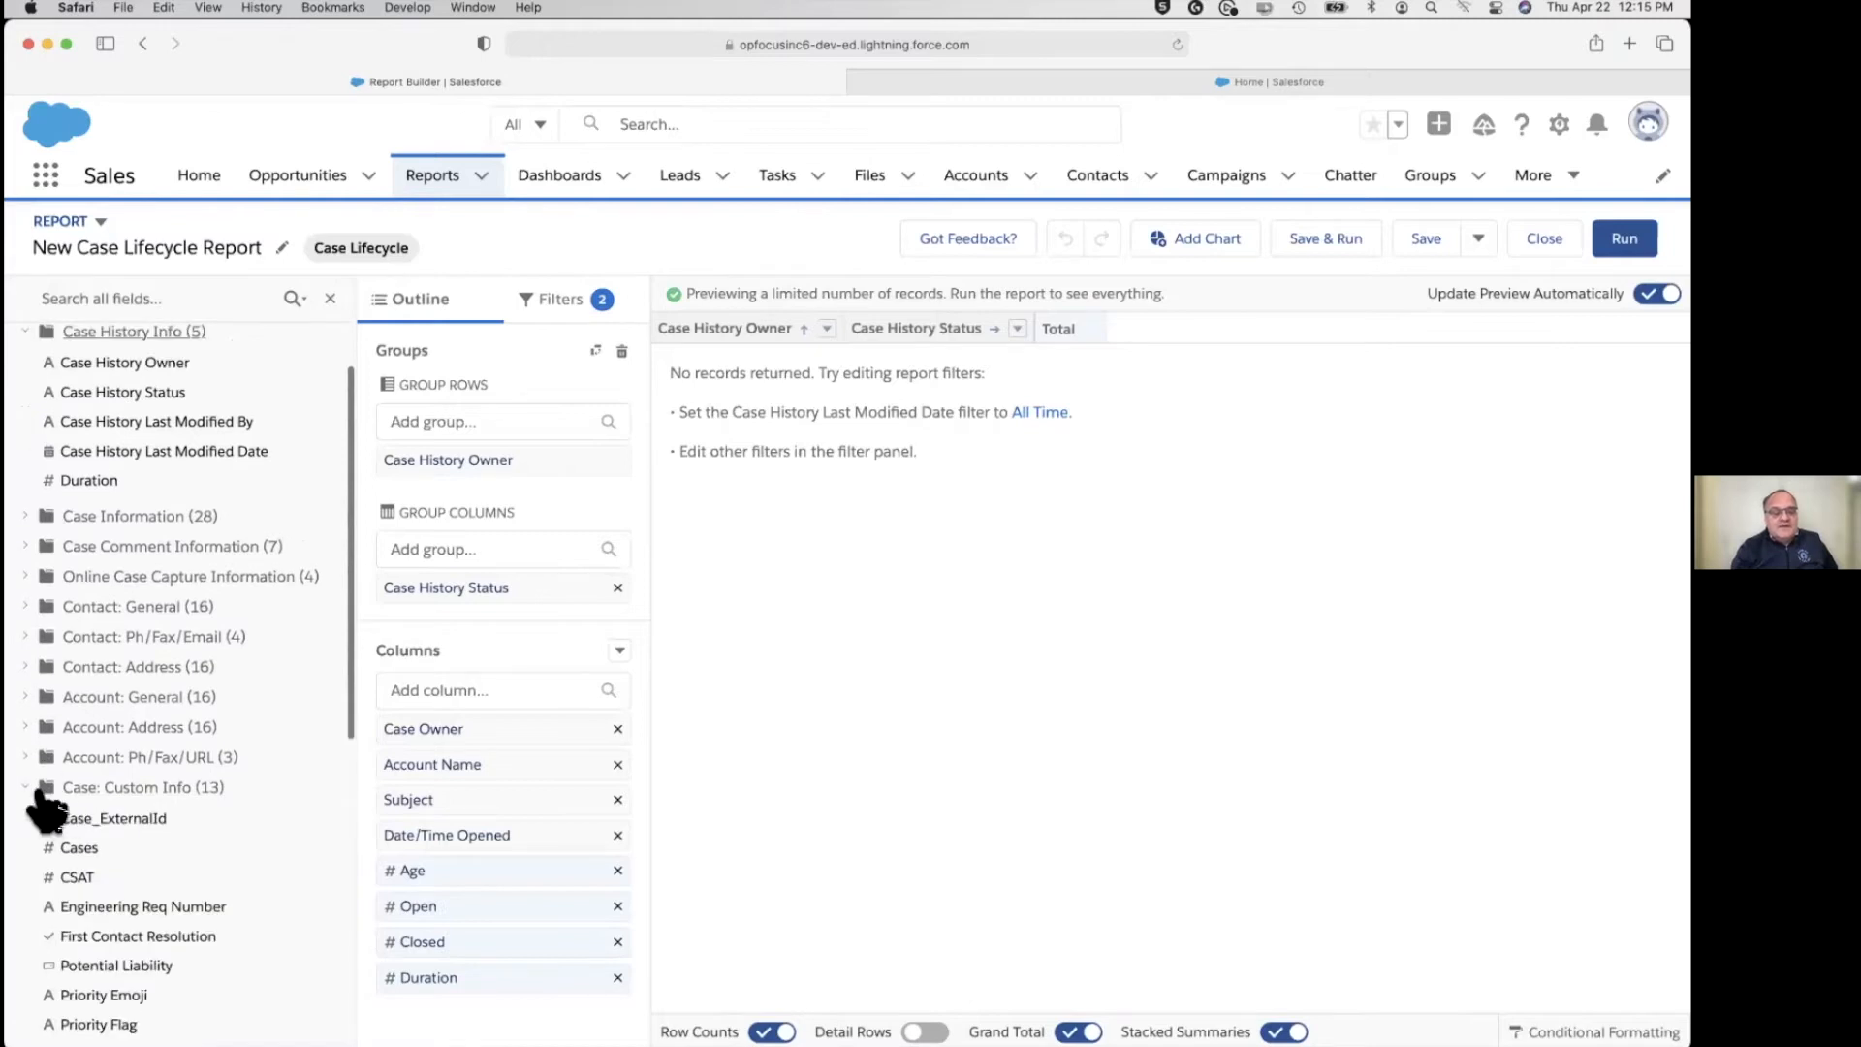
{"action": "left_click", "coordinate": [39, 787]}
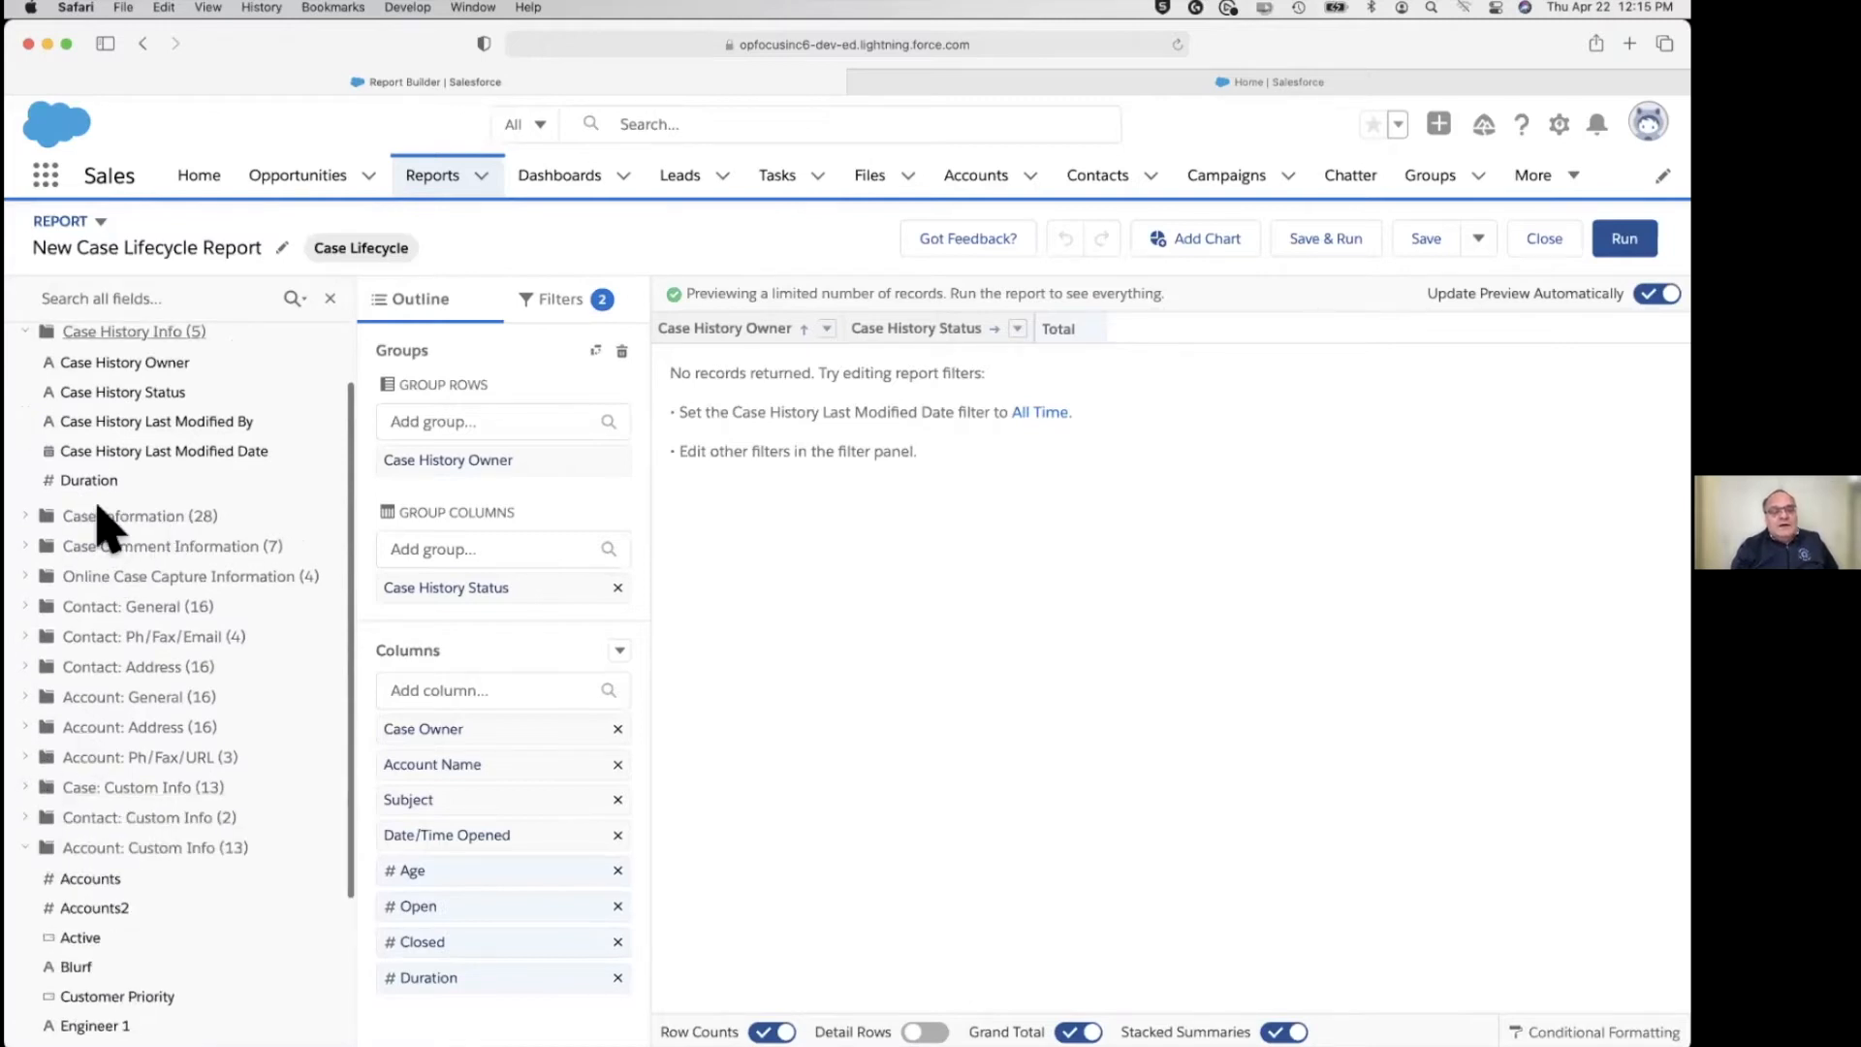
Examine the fields under Case Comment Information, Online Case Capture Information and Account: Custom Info.
{"action": "left_click", "coordinate": [42, 548]}
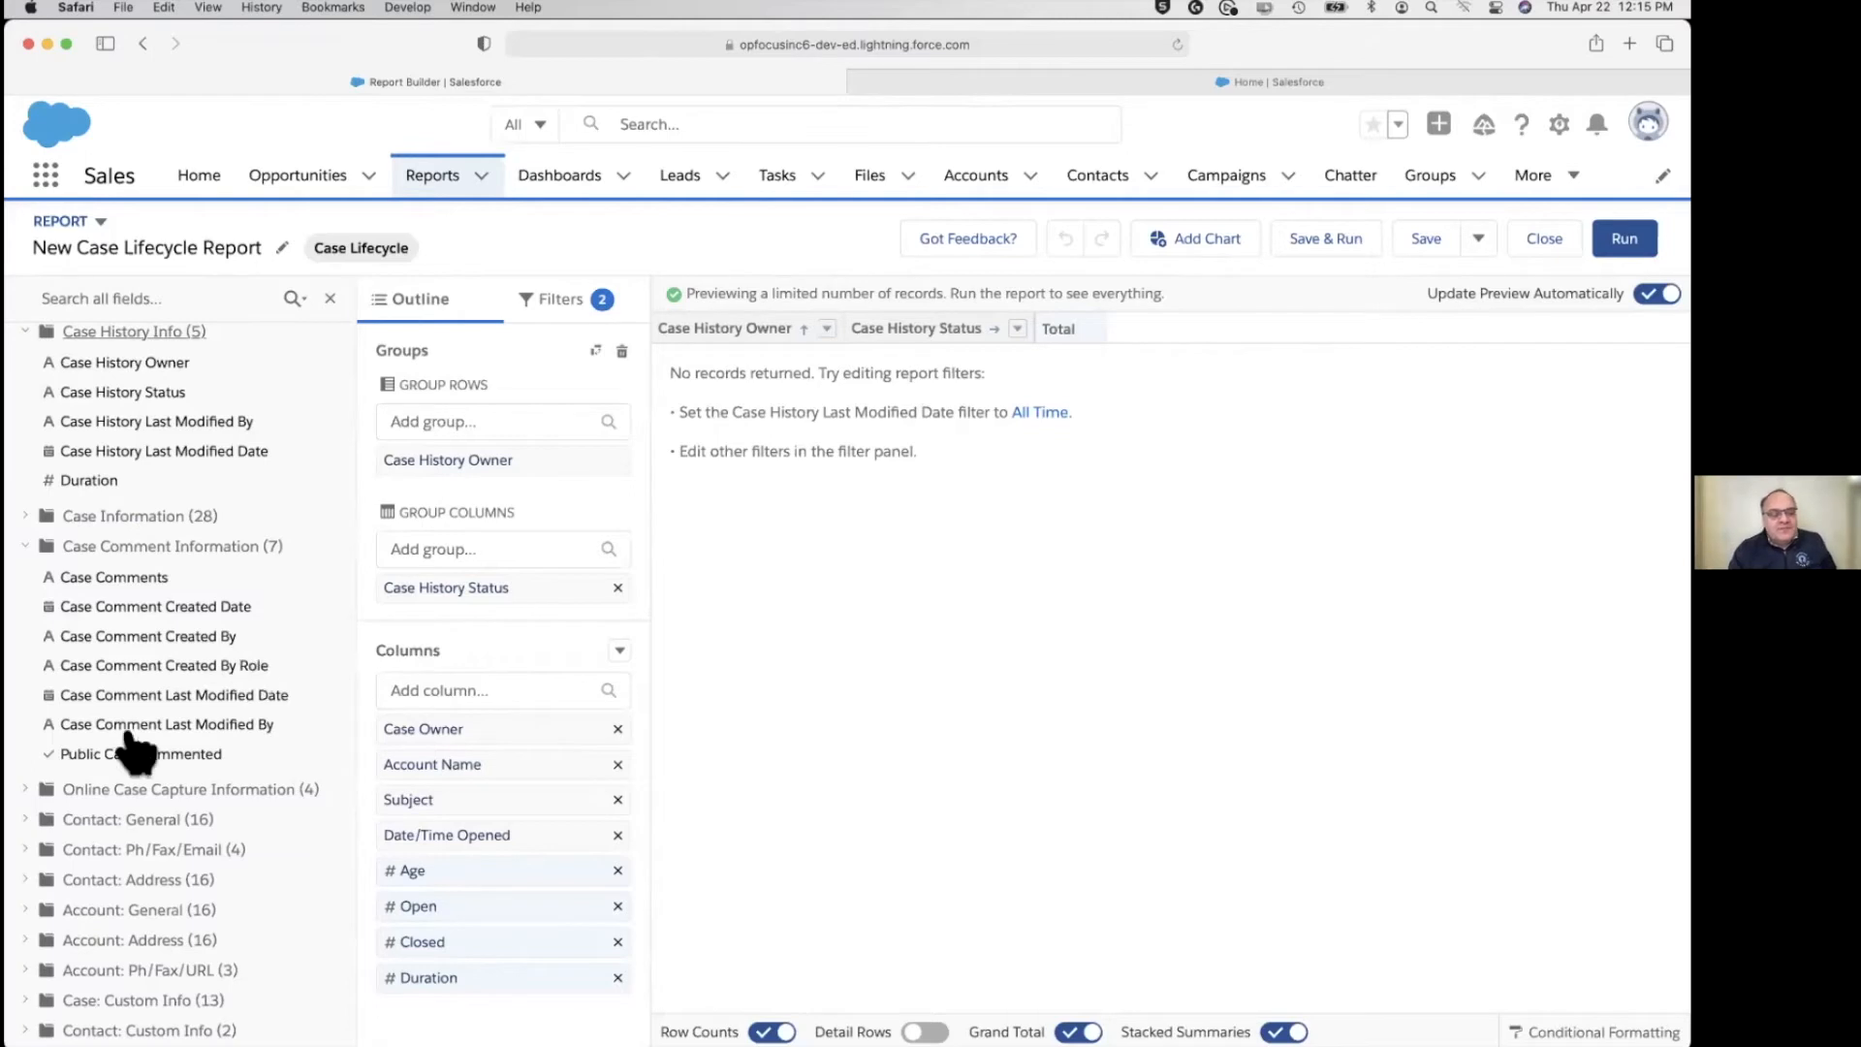
{"action": "left_click", "coordinate": [41, 797]}
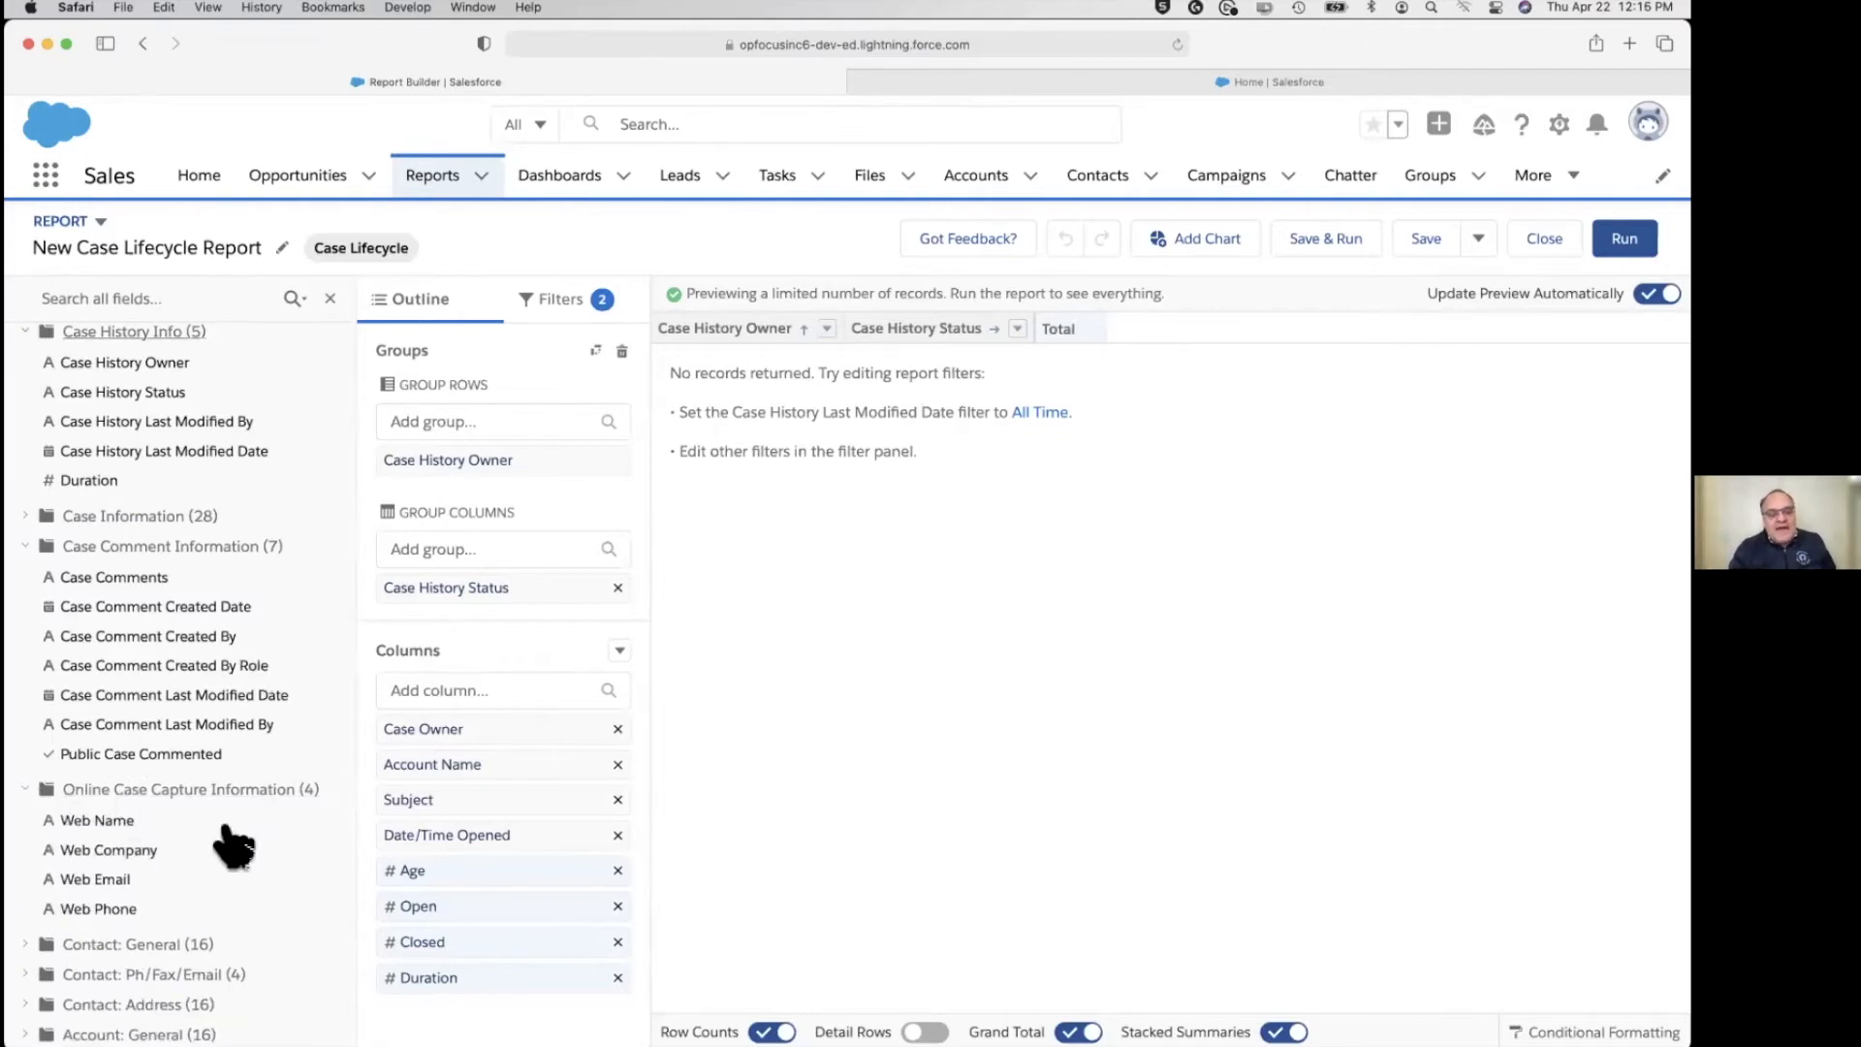
{"action": "scroll", "coordinate": [114, 873], "scroll_direction": "down", "scroll_amount": 3}
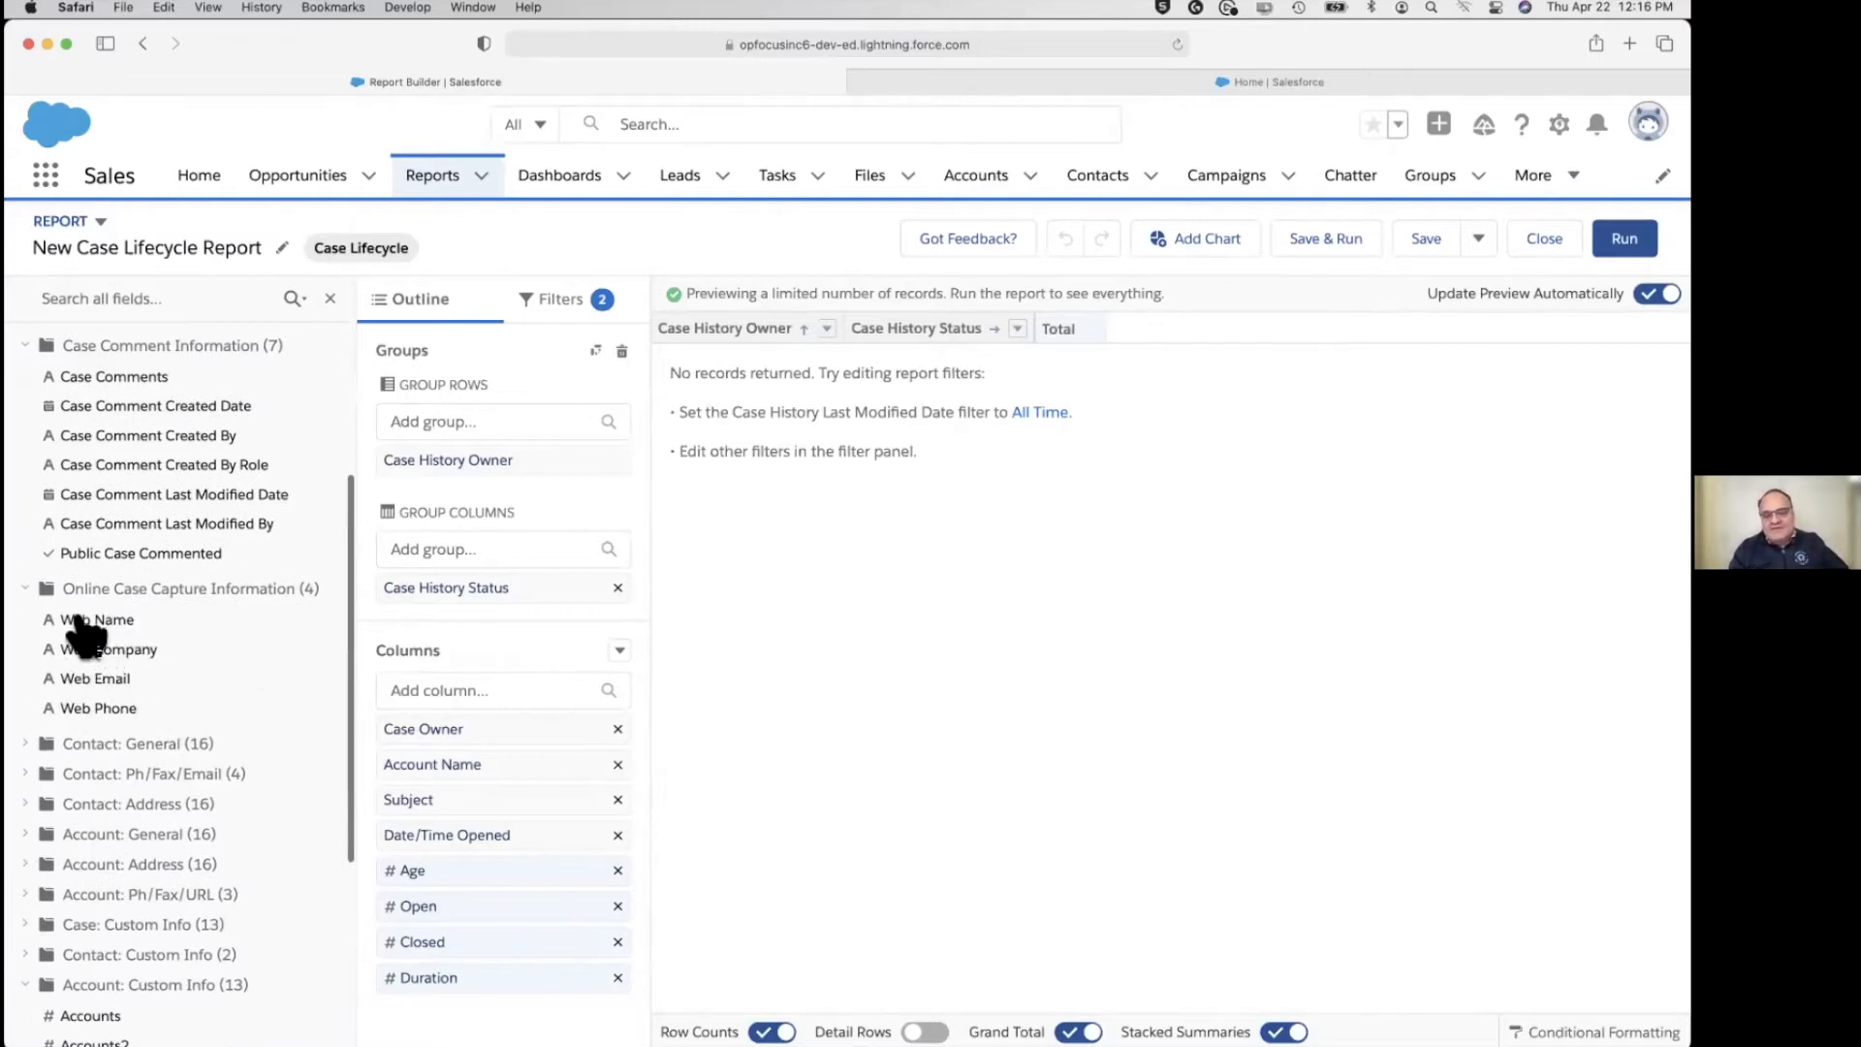
{"action": "left_click", "coordinate": [37, 592]}
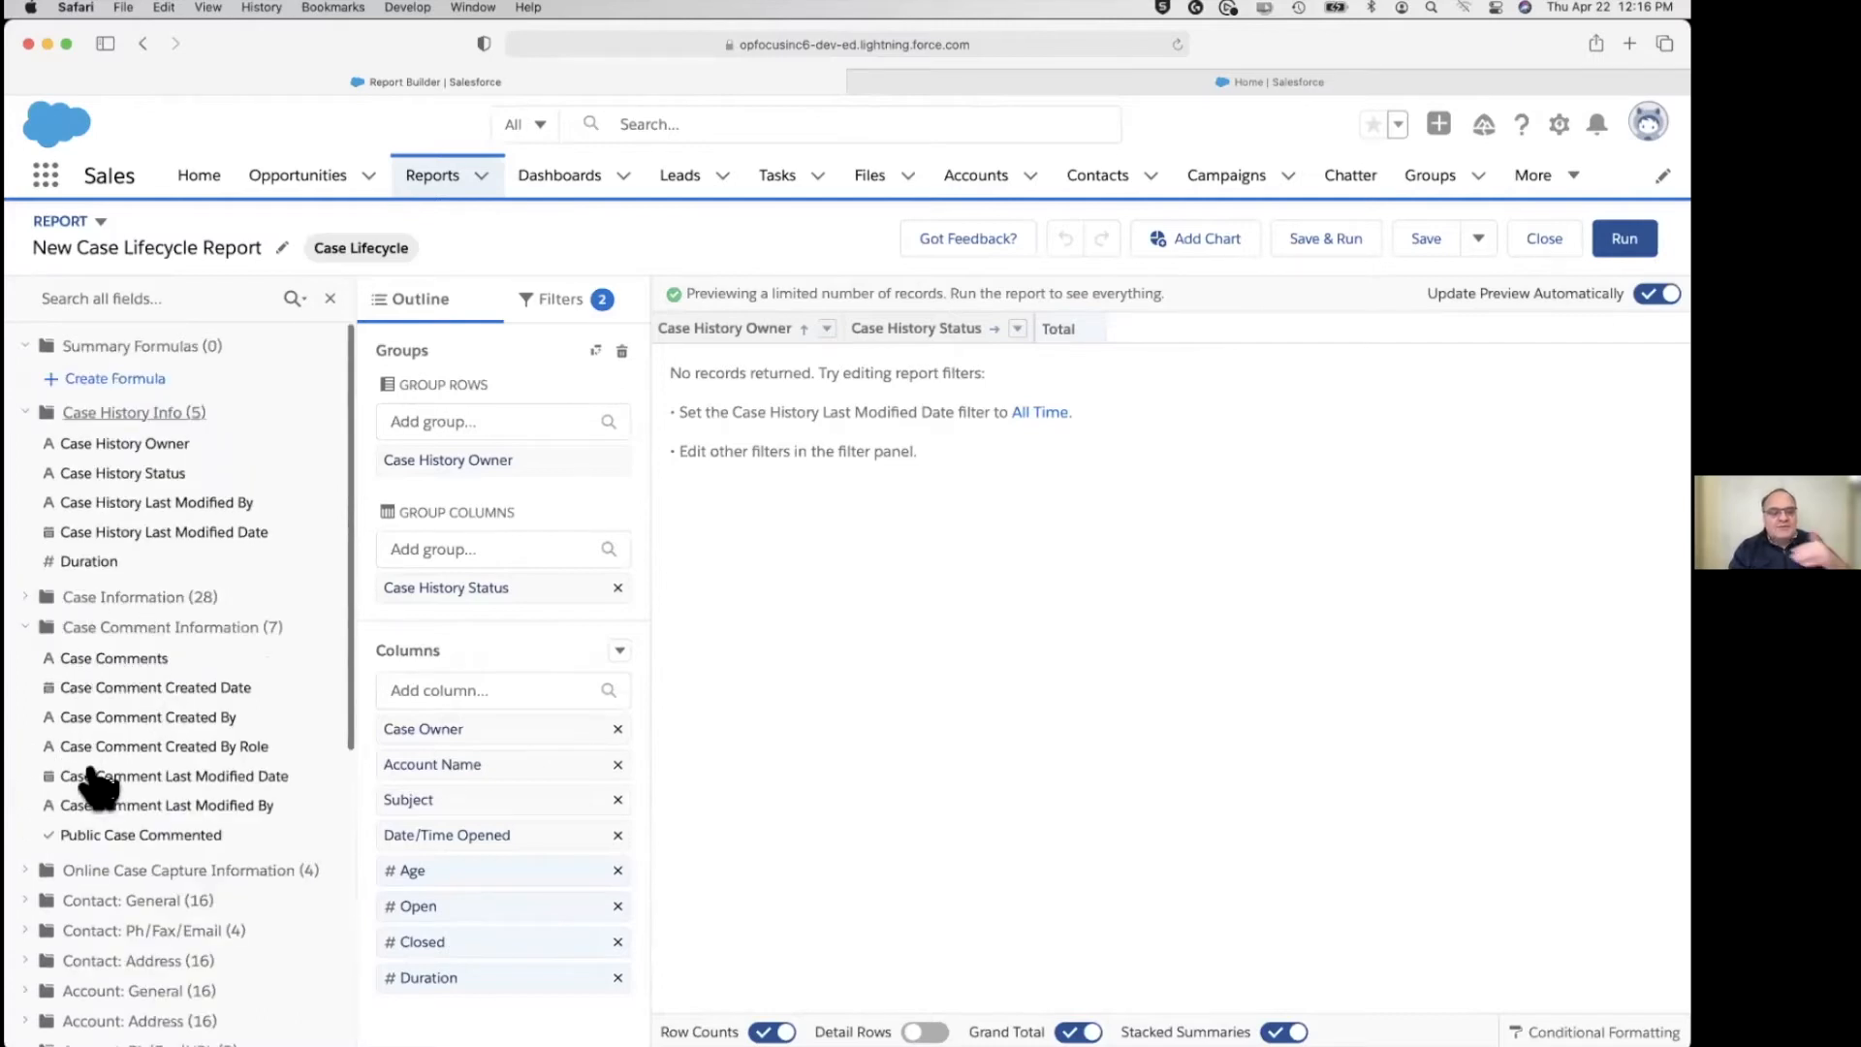
{"action": "scroll", "coordinate": [194, 722], "scroll_direction": "down", "scroll_amount": 5}
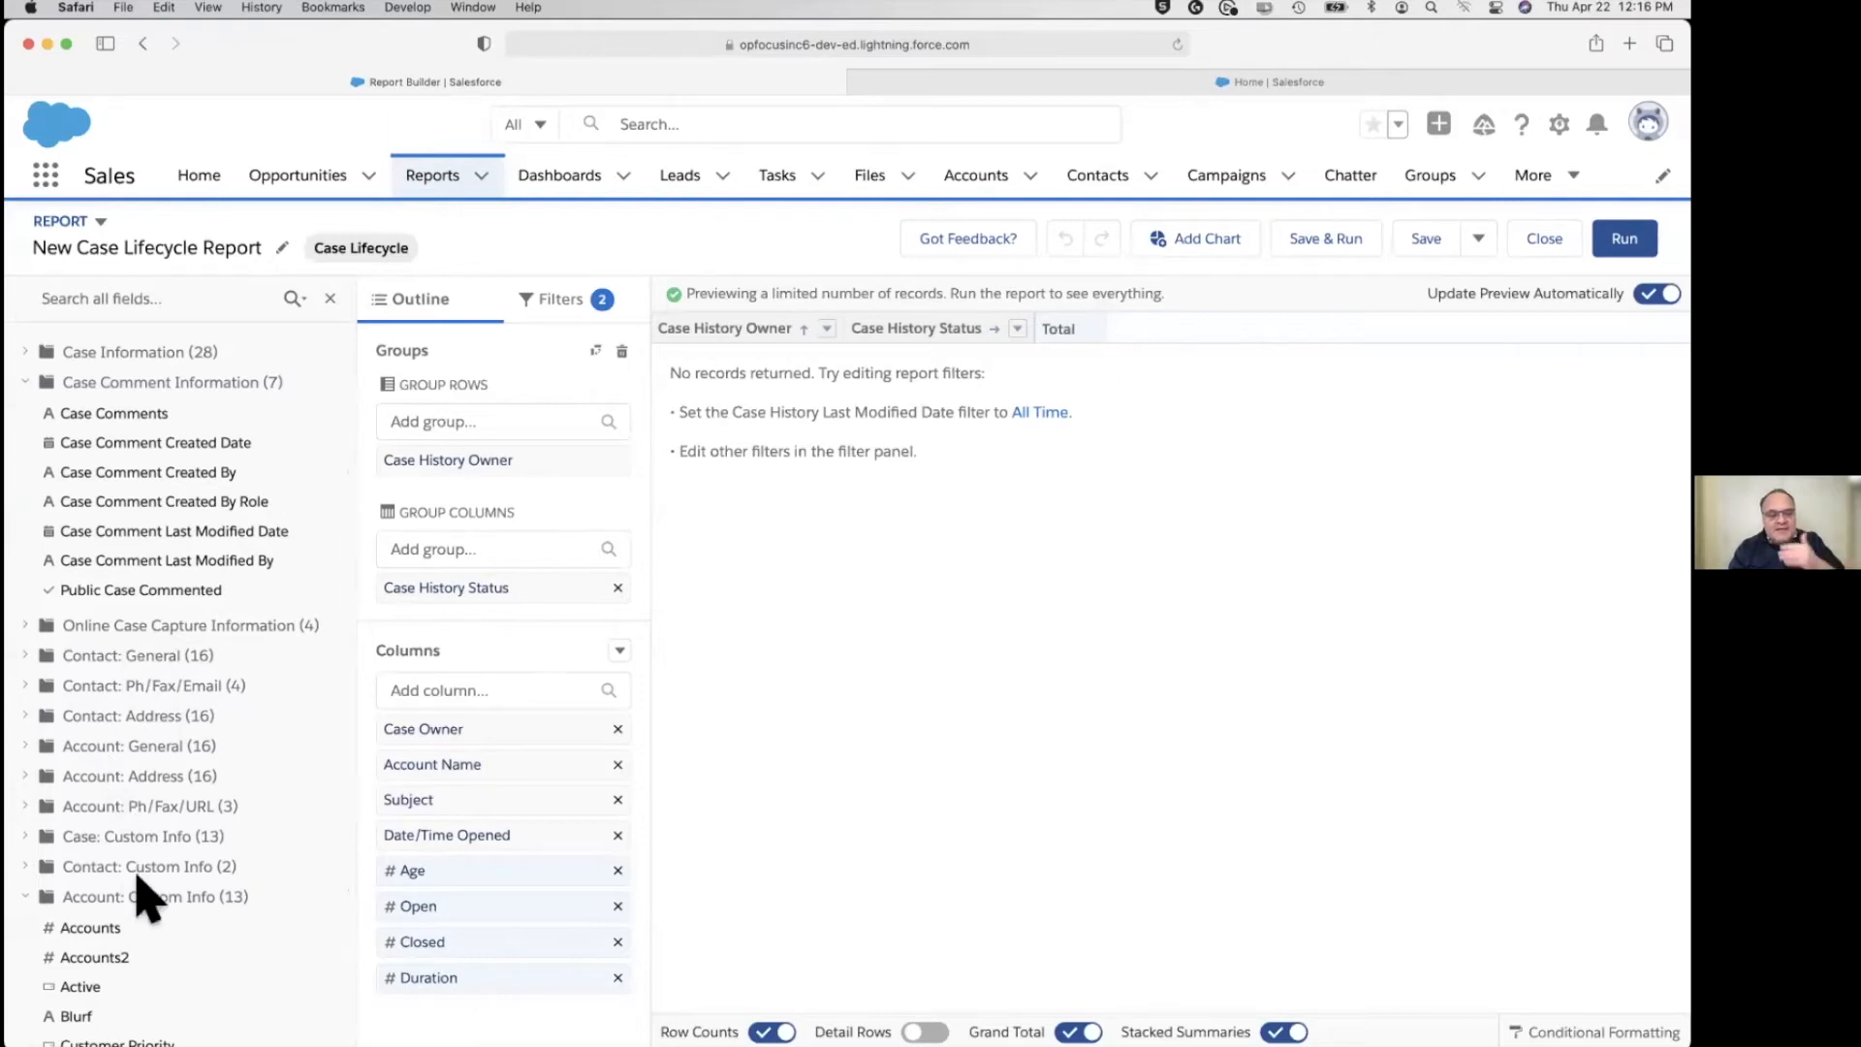
{"action": "scroll", "coordinate": [141, 887], "scroll_direction": "down", "scroll_amount": 1}
{"action": "scroll", "coordinate": [141, 887], "scroll_direction": "down", "scroll_amount": 5}
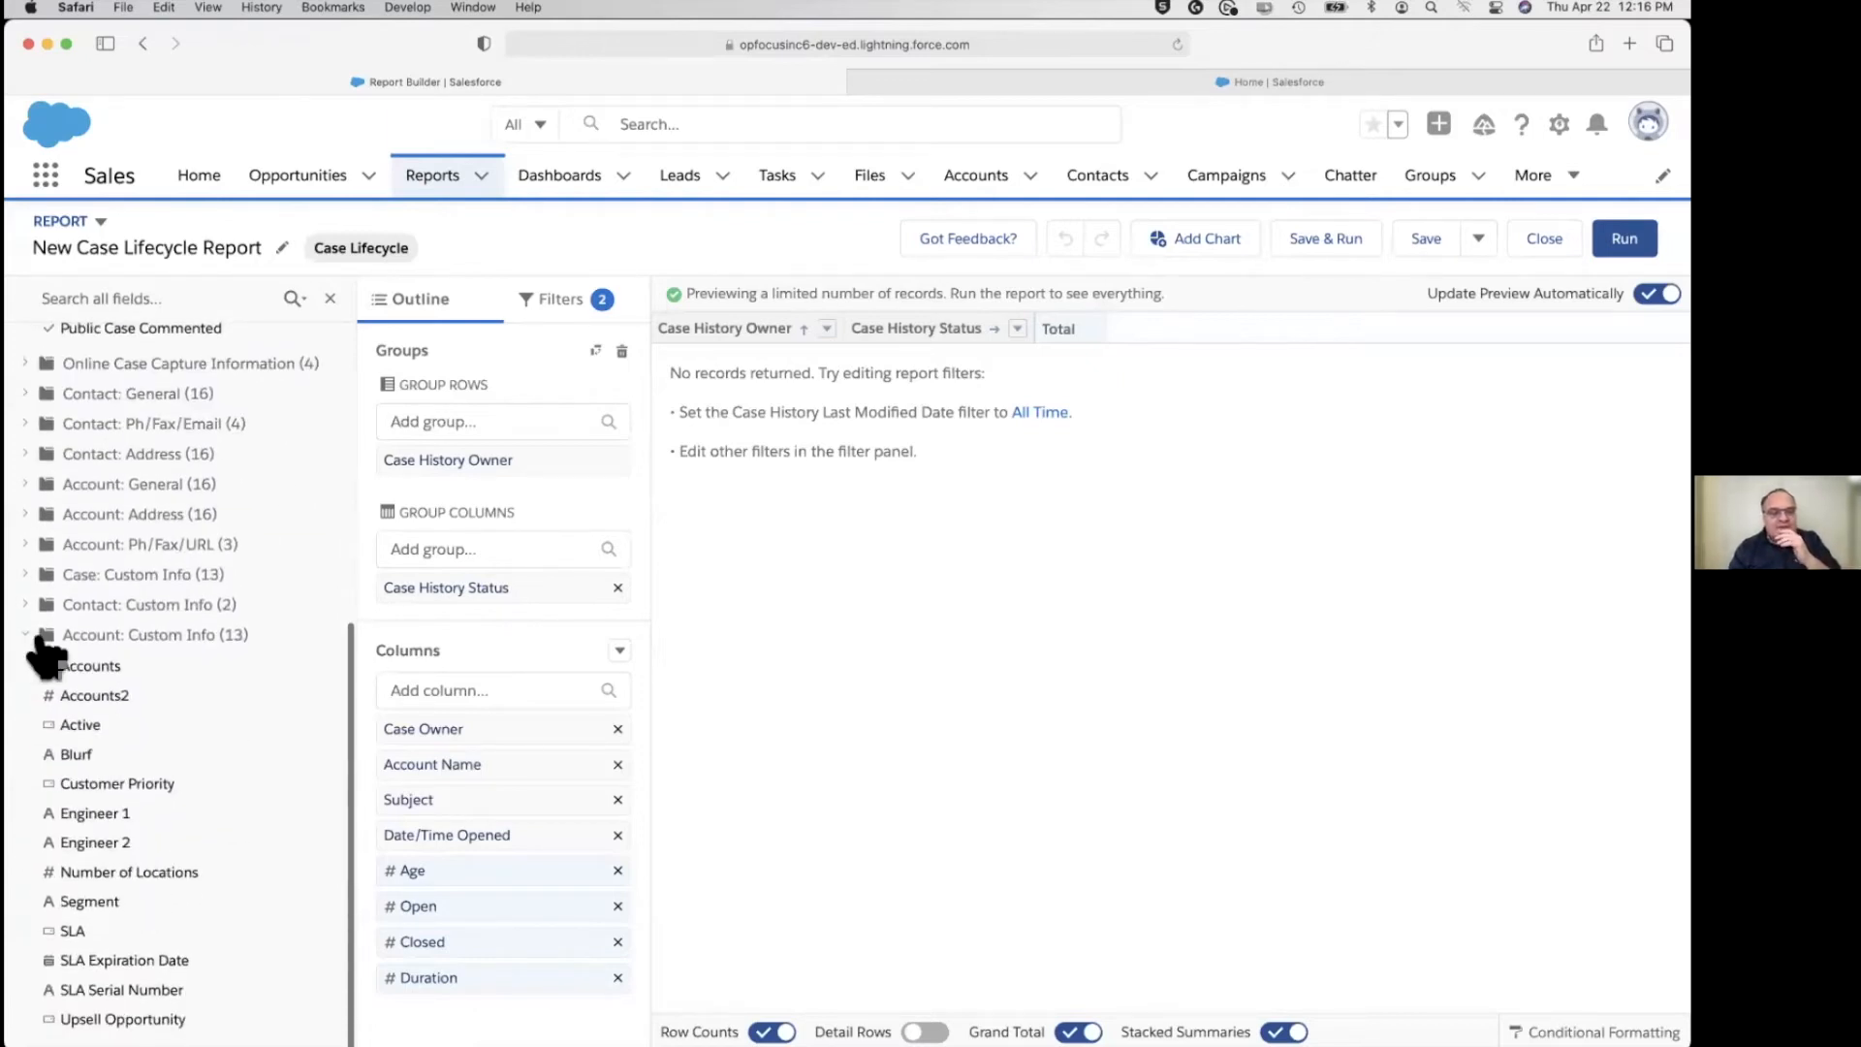
{"action": "scroll", "coordinate": [173, 706], "scroll_direction": "up", "scroll_amount": 6}
{"action": "scroll", "coordinate": [172, 706], "scroll_direction": "up", "scroll_amount": 4}
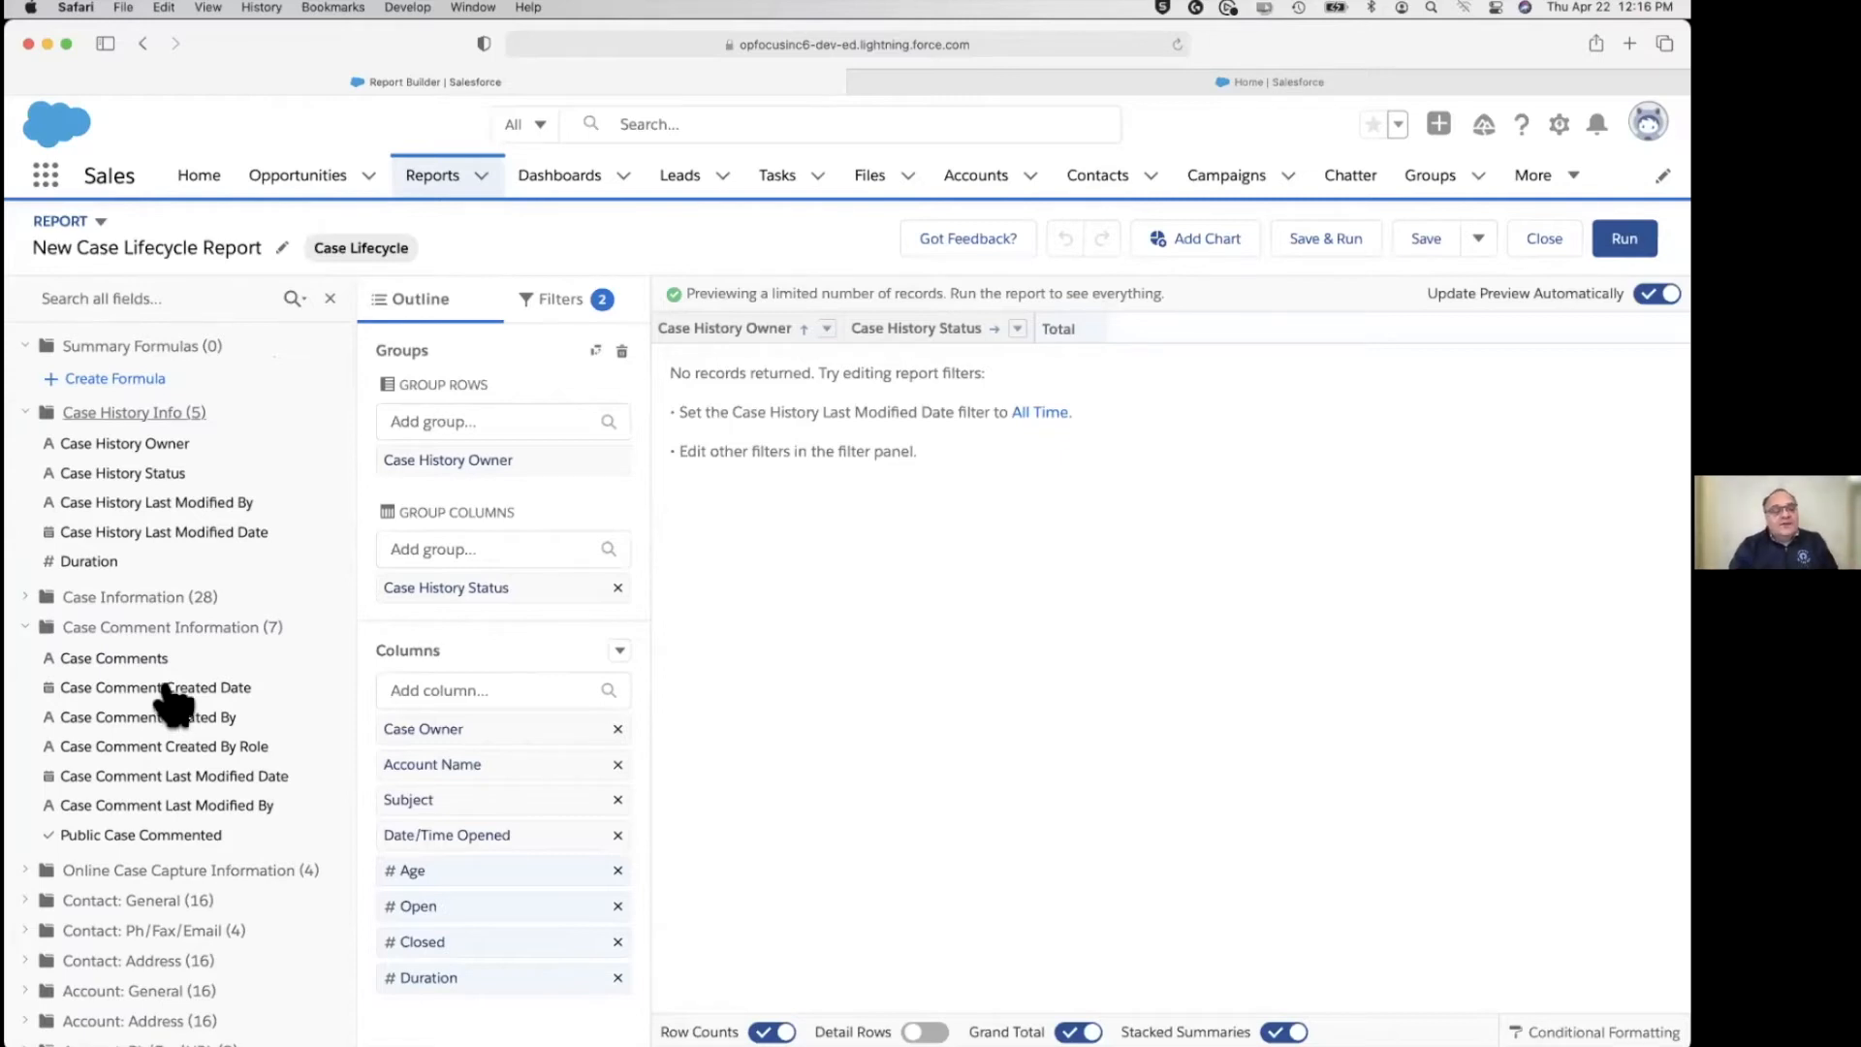
Expand the Case Information folder and examine its Age, Open and Closed fields.
{"action": "left_click", "coordinate": [37, 599]}
{"action": "scroll", "coordinate": [164, 761], "scroll_direction": "down", "scroll_amount": 3}
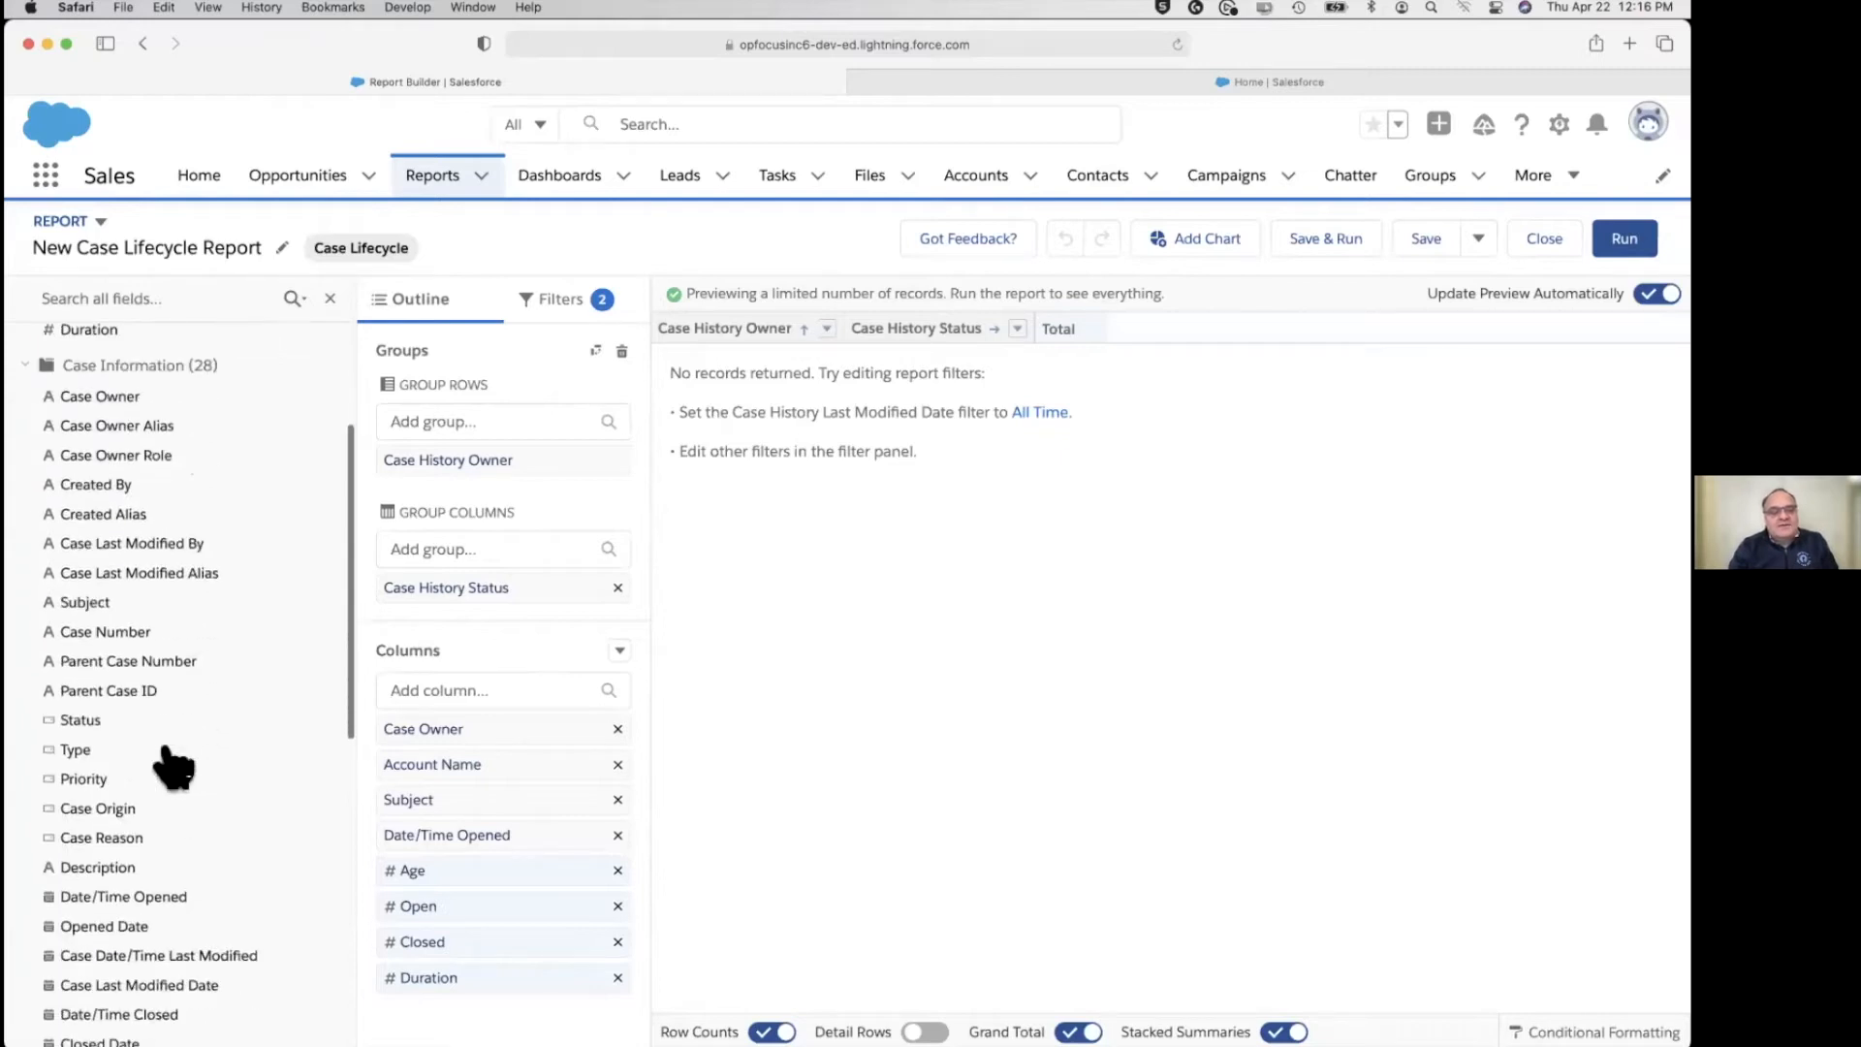
{"action": "scroll", "coordinate": [173, 766], "scroll_direction": "down", "scroll_amount": 2}
{"action": "scroll", "coordinate": [173, 766], "scroll_direction": "down", "scroll_amount": 2}
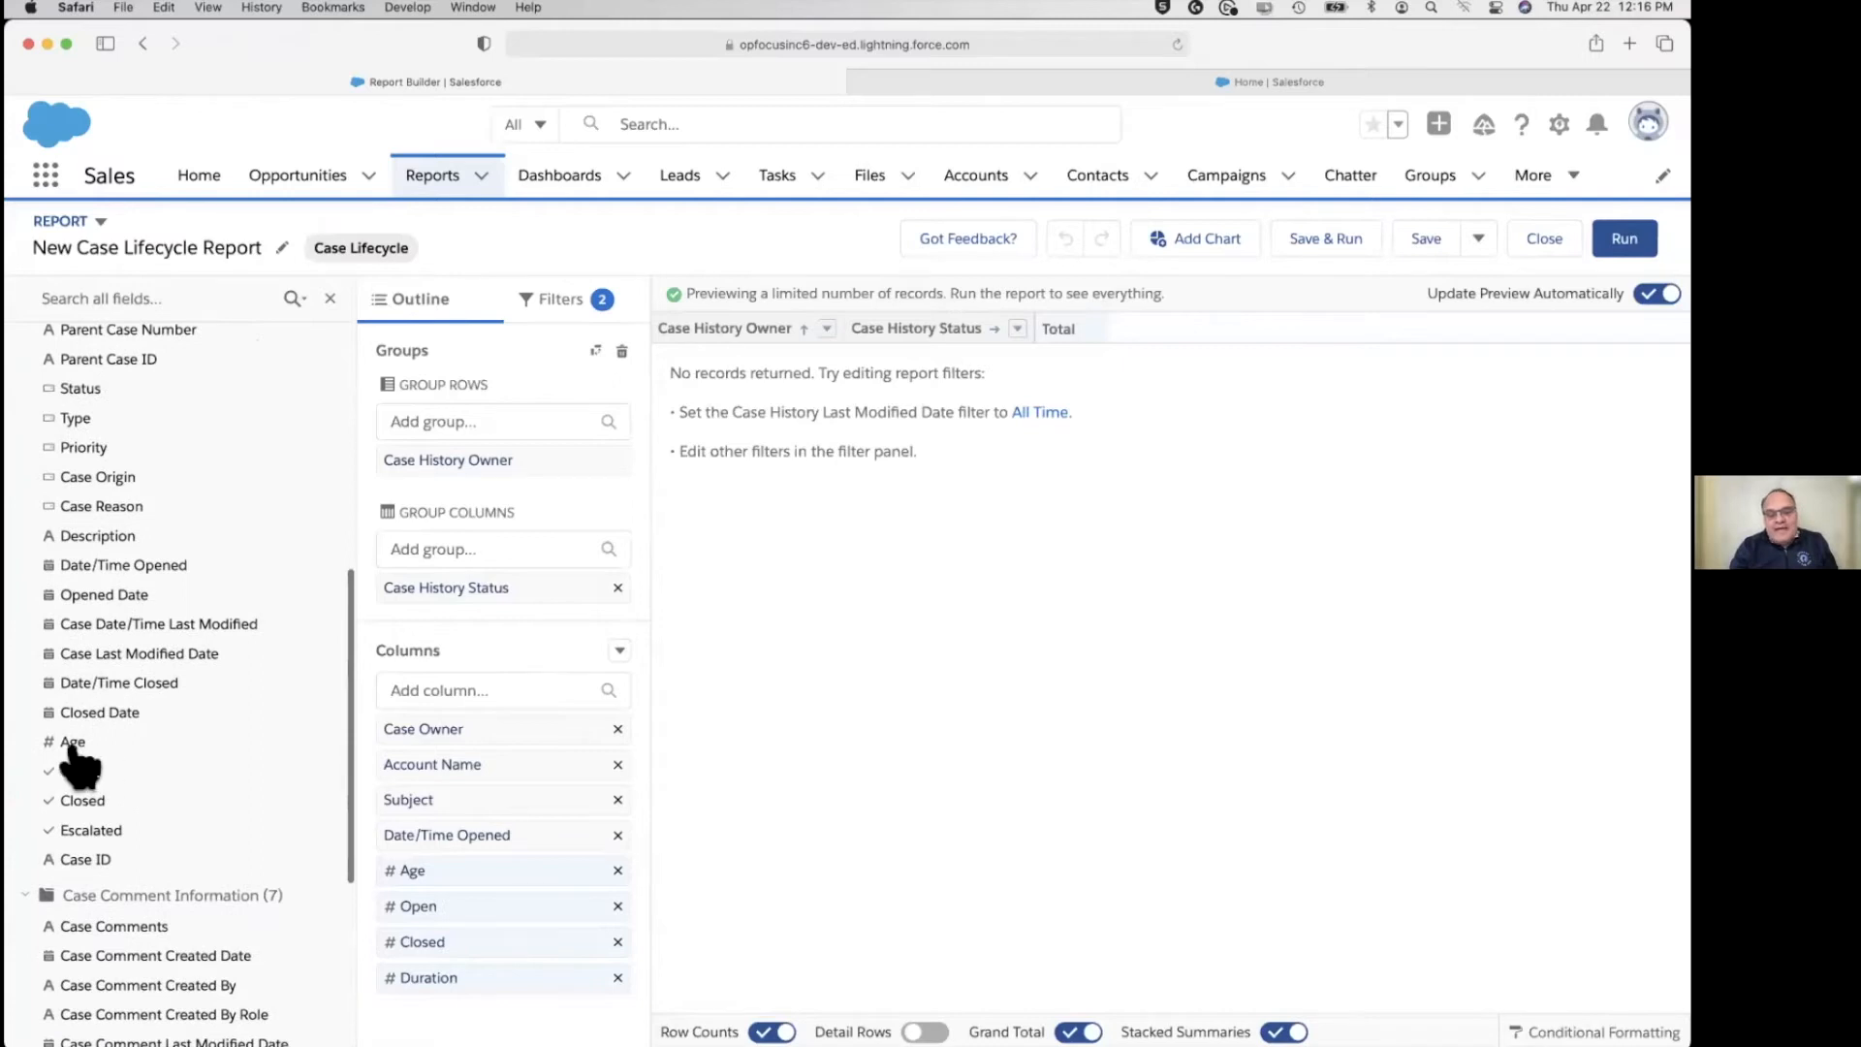
{"action": "left_click", "coordinate": [72, 752]}
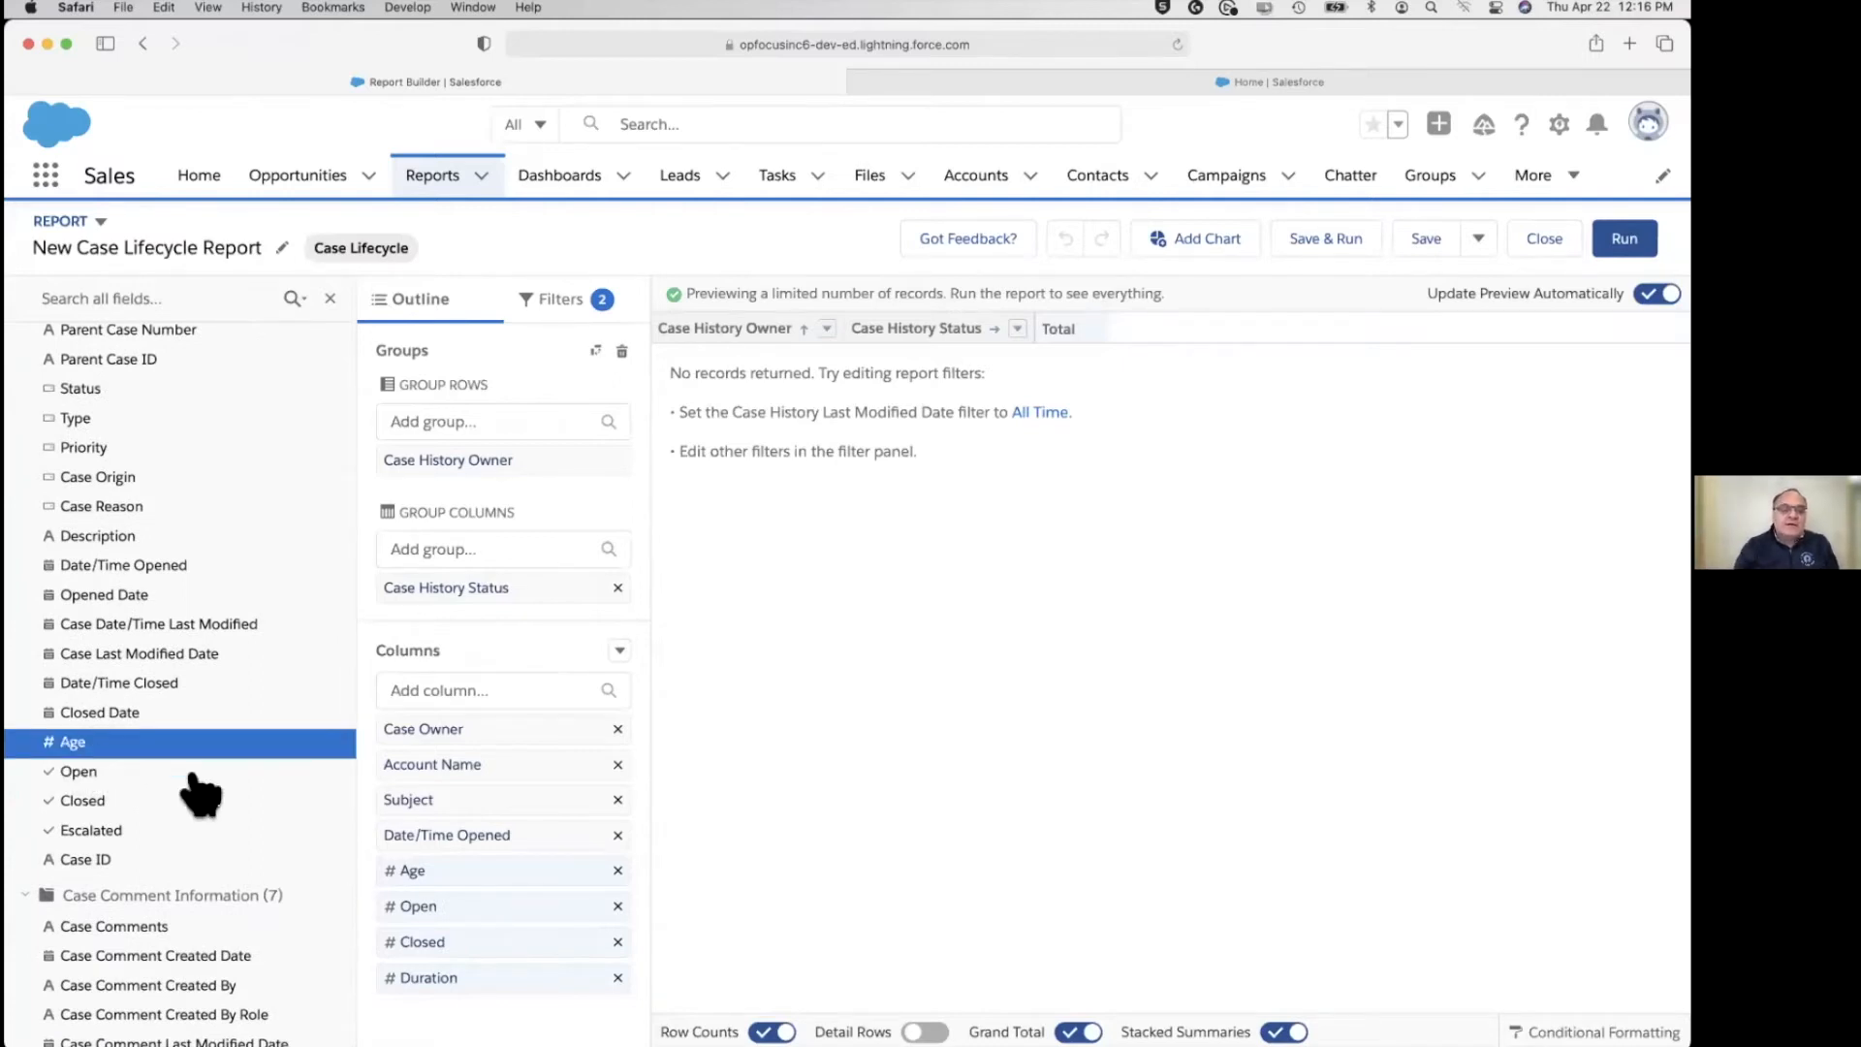
{"action": "left_click", "coordinate": [122, 774]}
{"action": "left_click", "coordinate": [114, 803]}
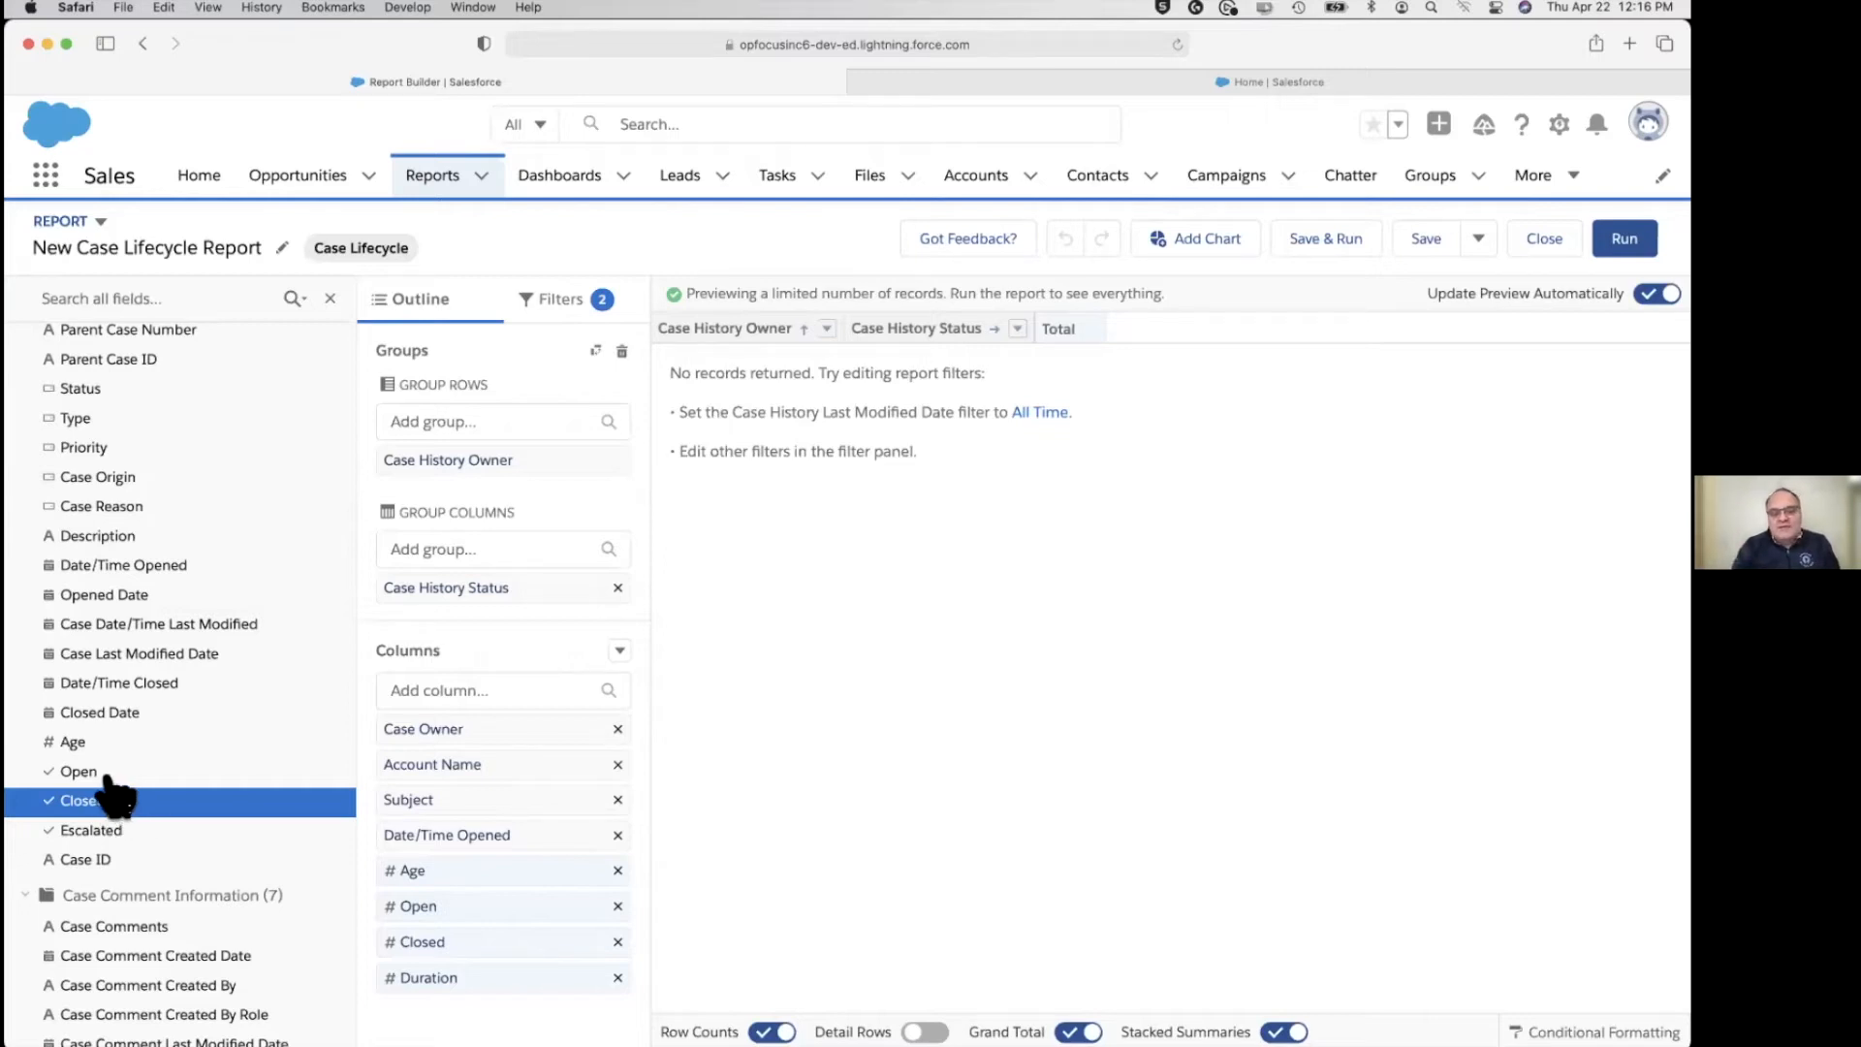
{"action": "left_click", "coordinate": [465, 909]}
{"action": "left_click", "coordinate": [671, 890]}
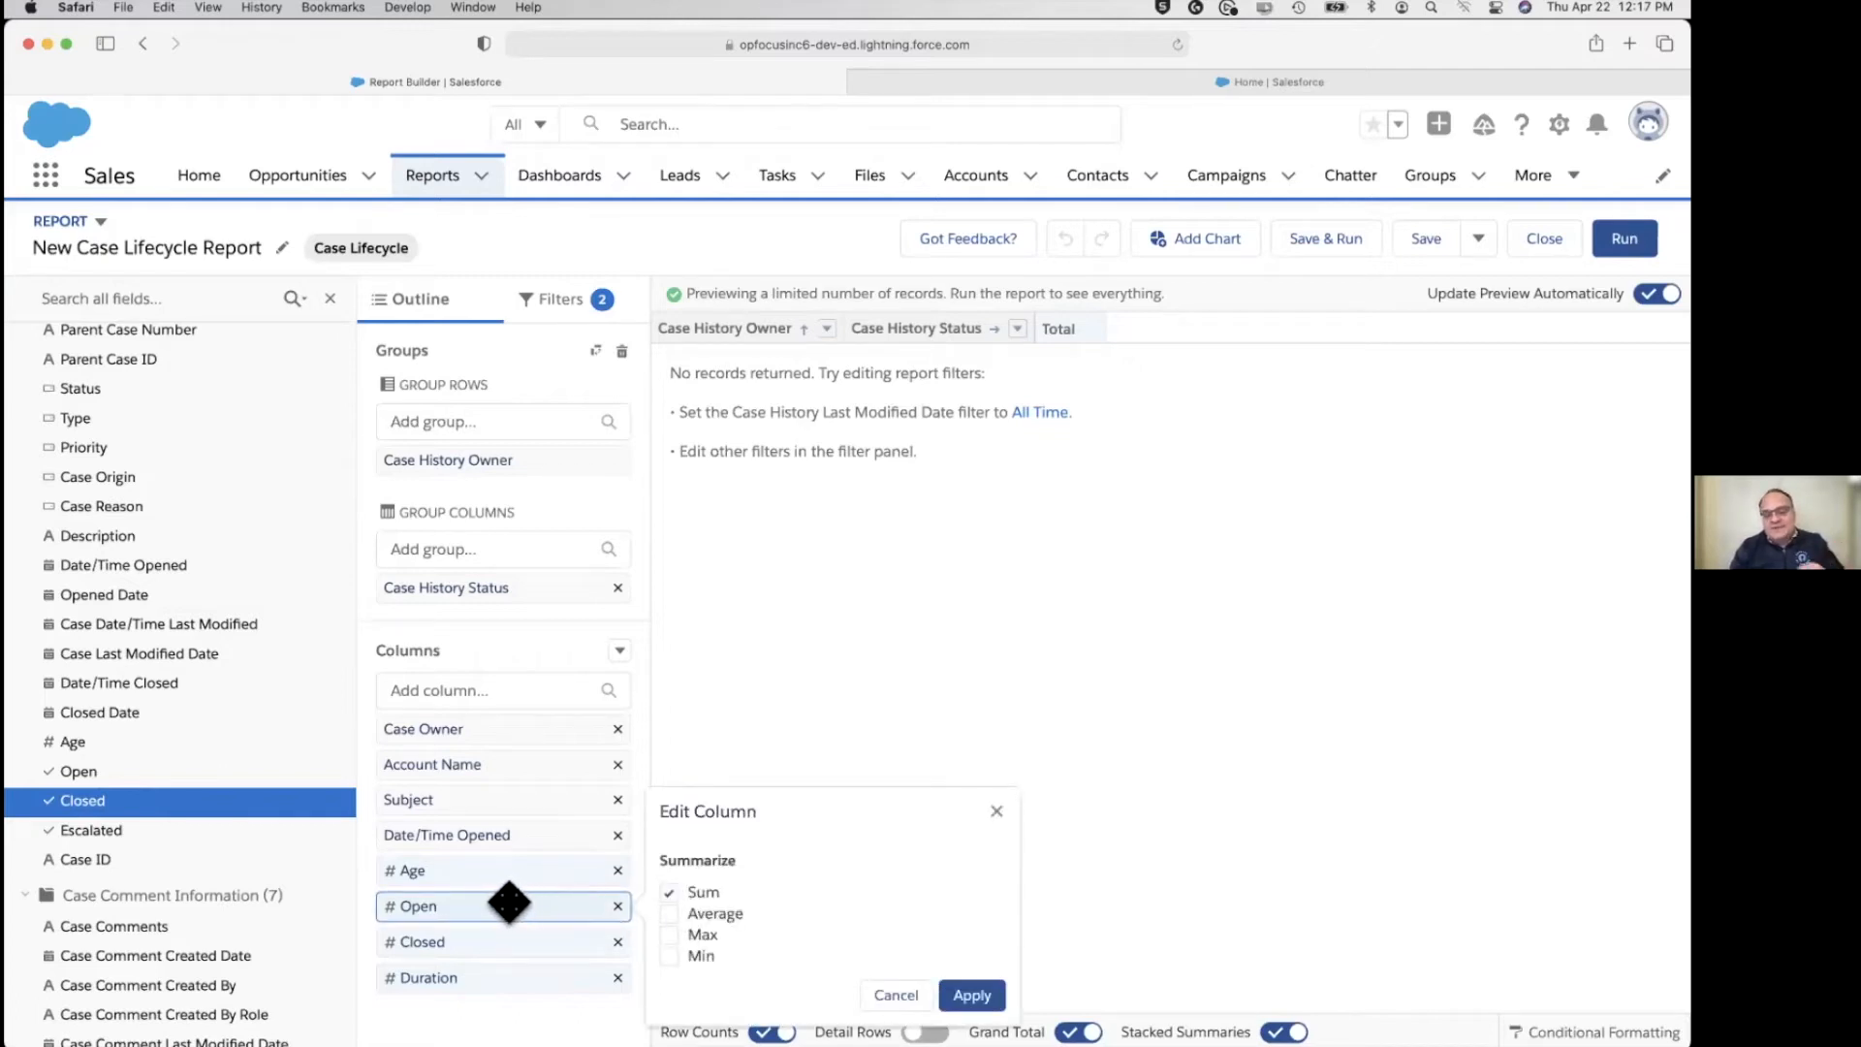
{"action": "left_click", "coordinate": [489, 879]}
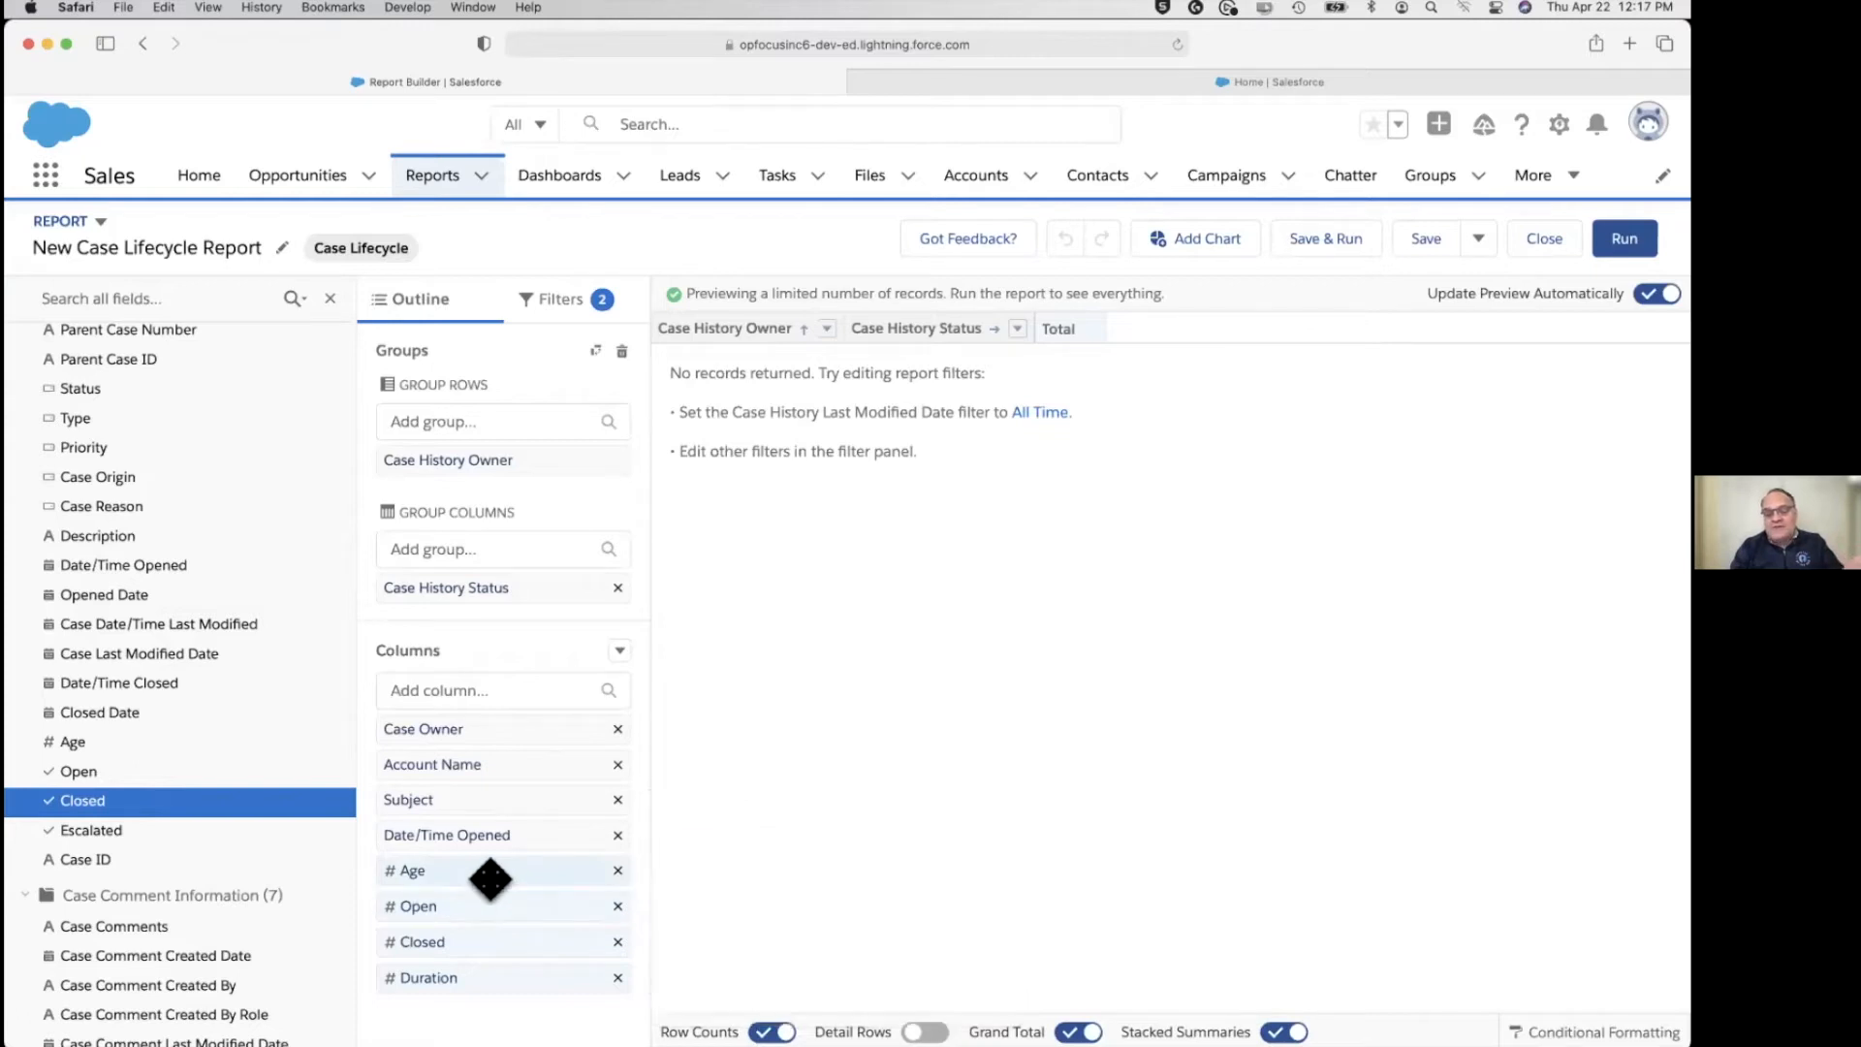
{"action": "left_click", "coordinate": [671, 879]}
Summarize the Open column by Sum and the Age column by Average.
{"action": "left_click", "coordinate": [539, 911]}
{"action": "left_click", "coordinate": [670, 892]}
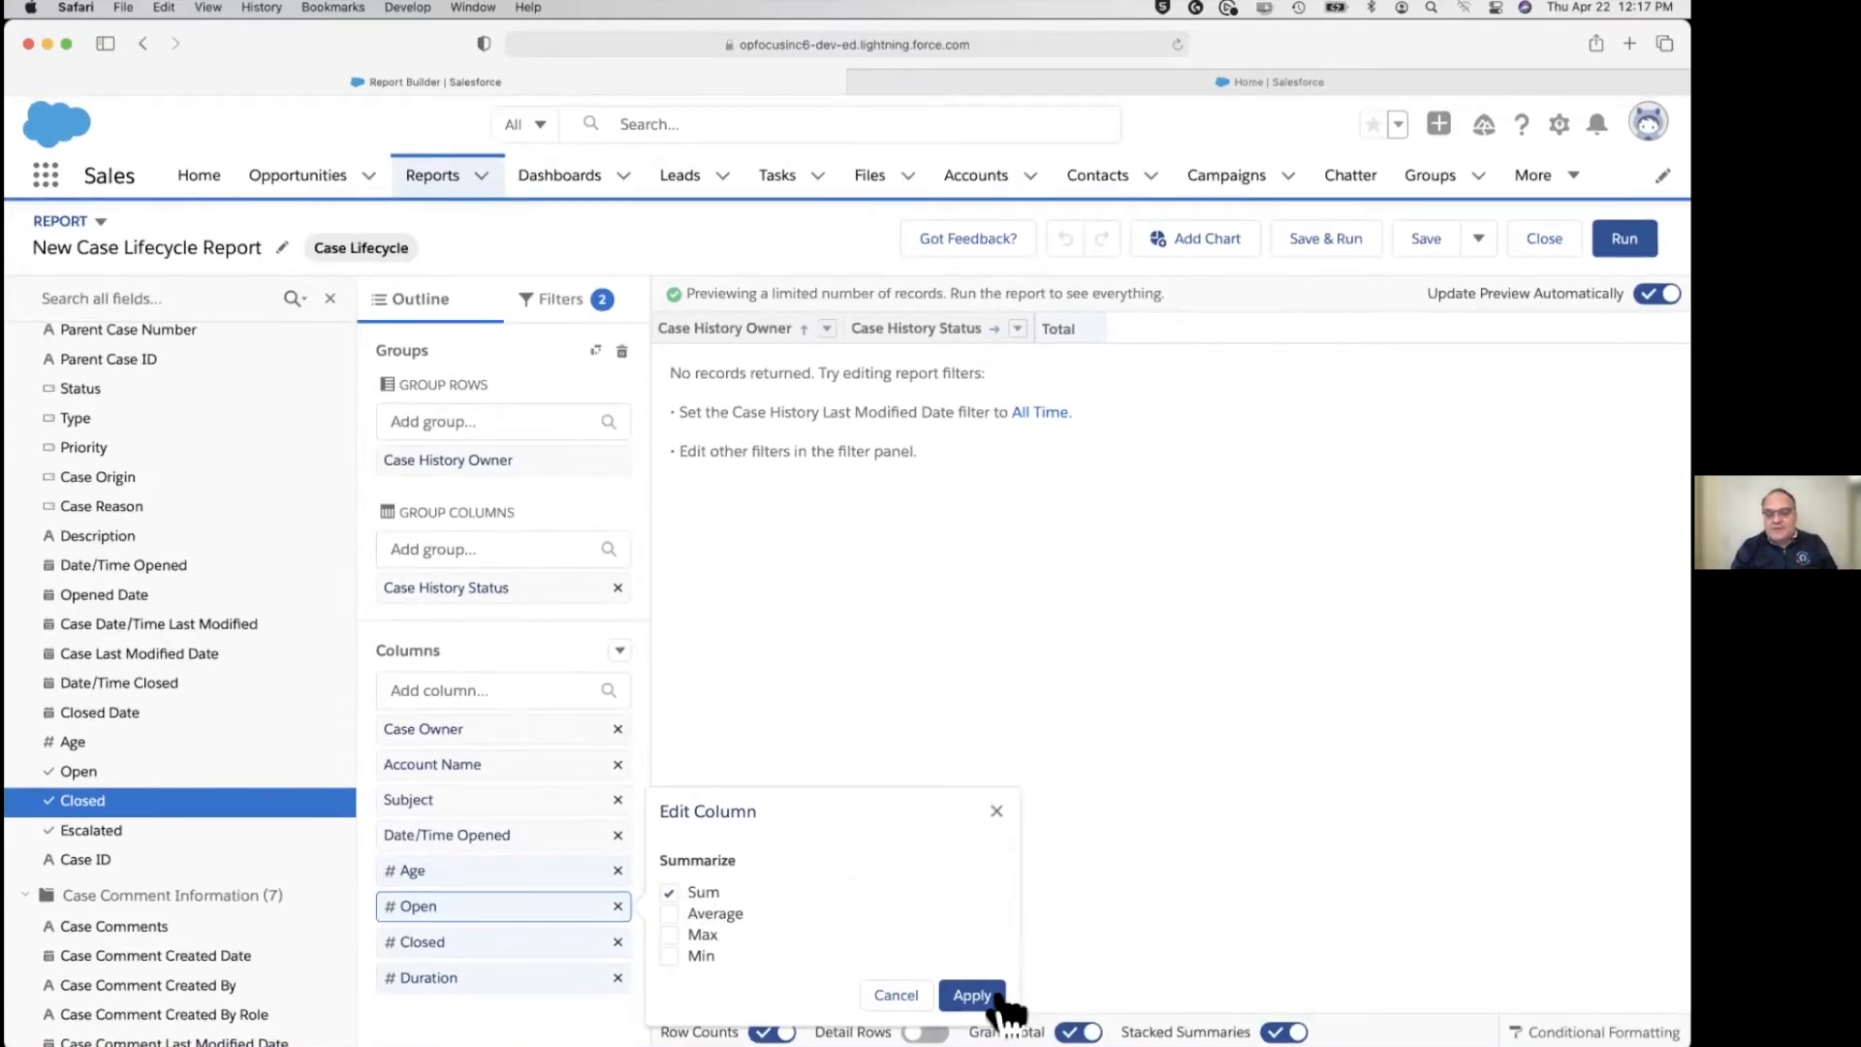
{"action": "left_click", "coordinate": [972, 995]}
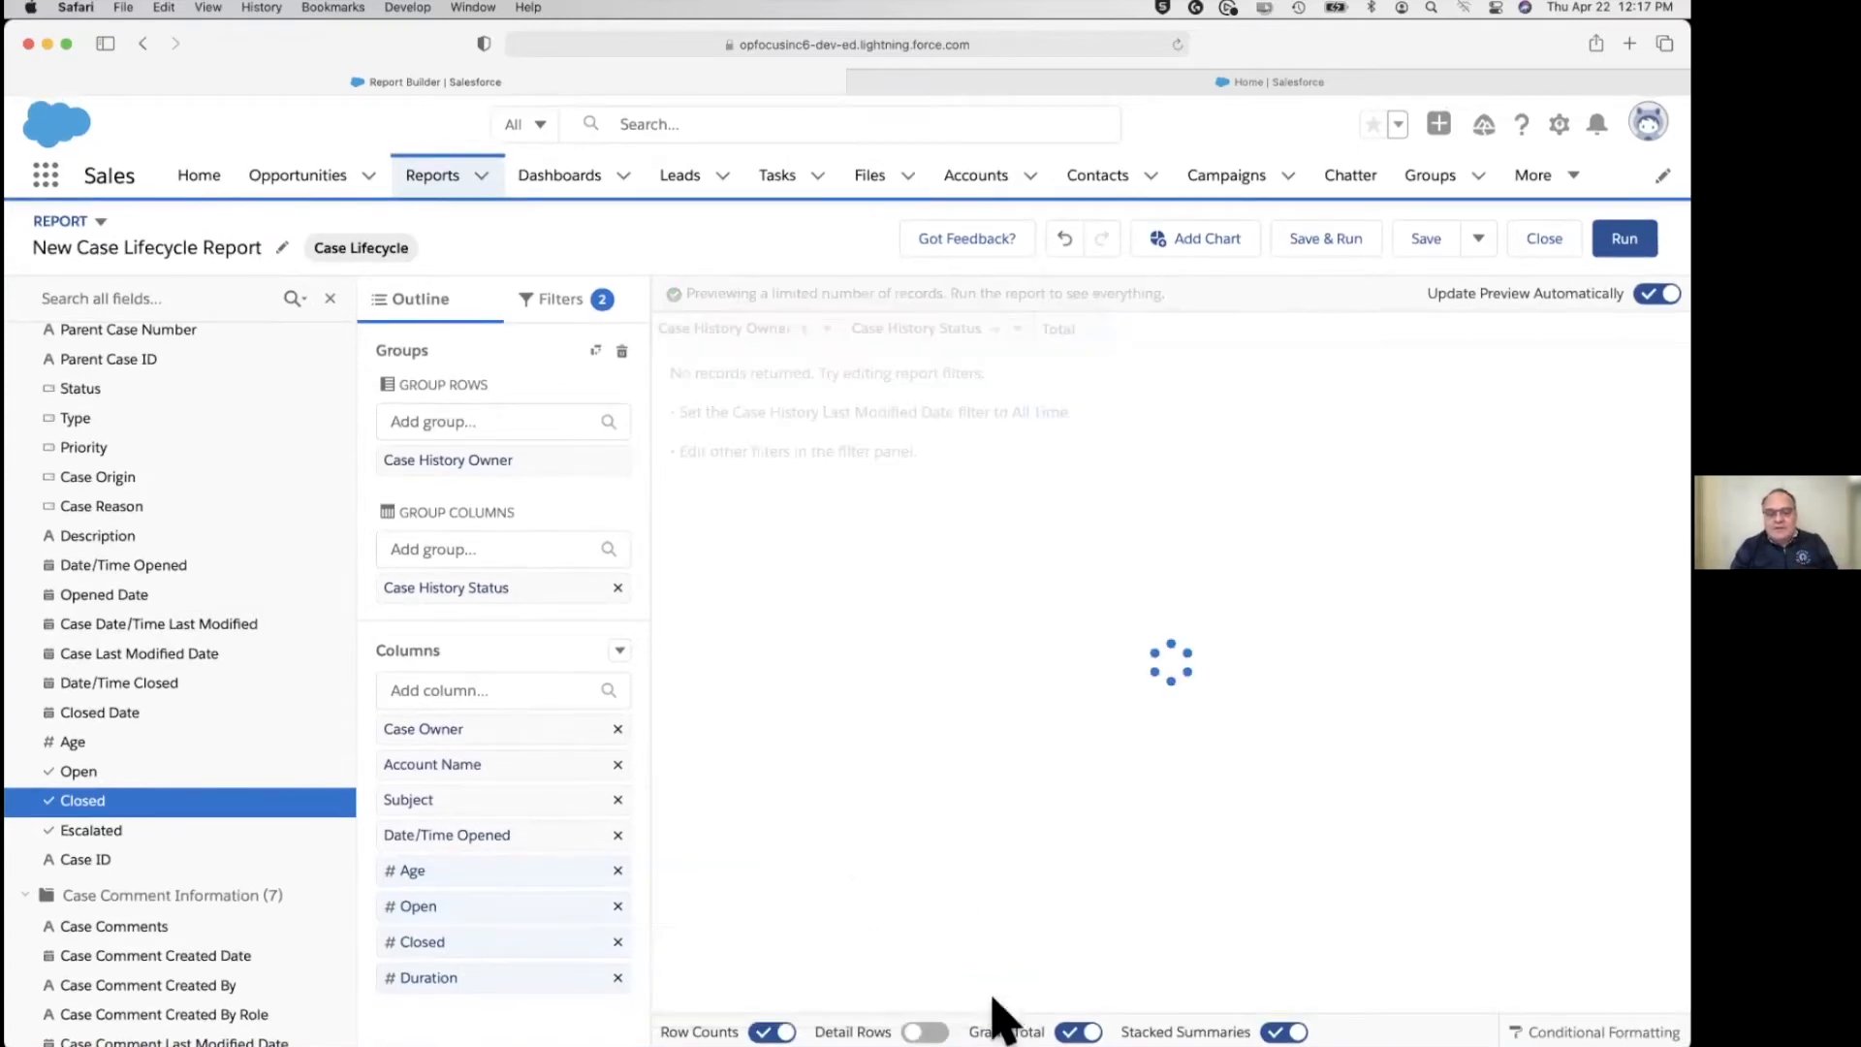
{"action": "left_click", "coordinate": [490, 866]}
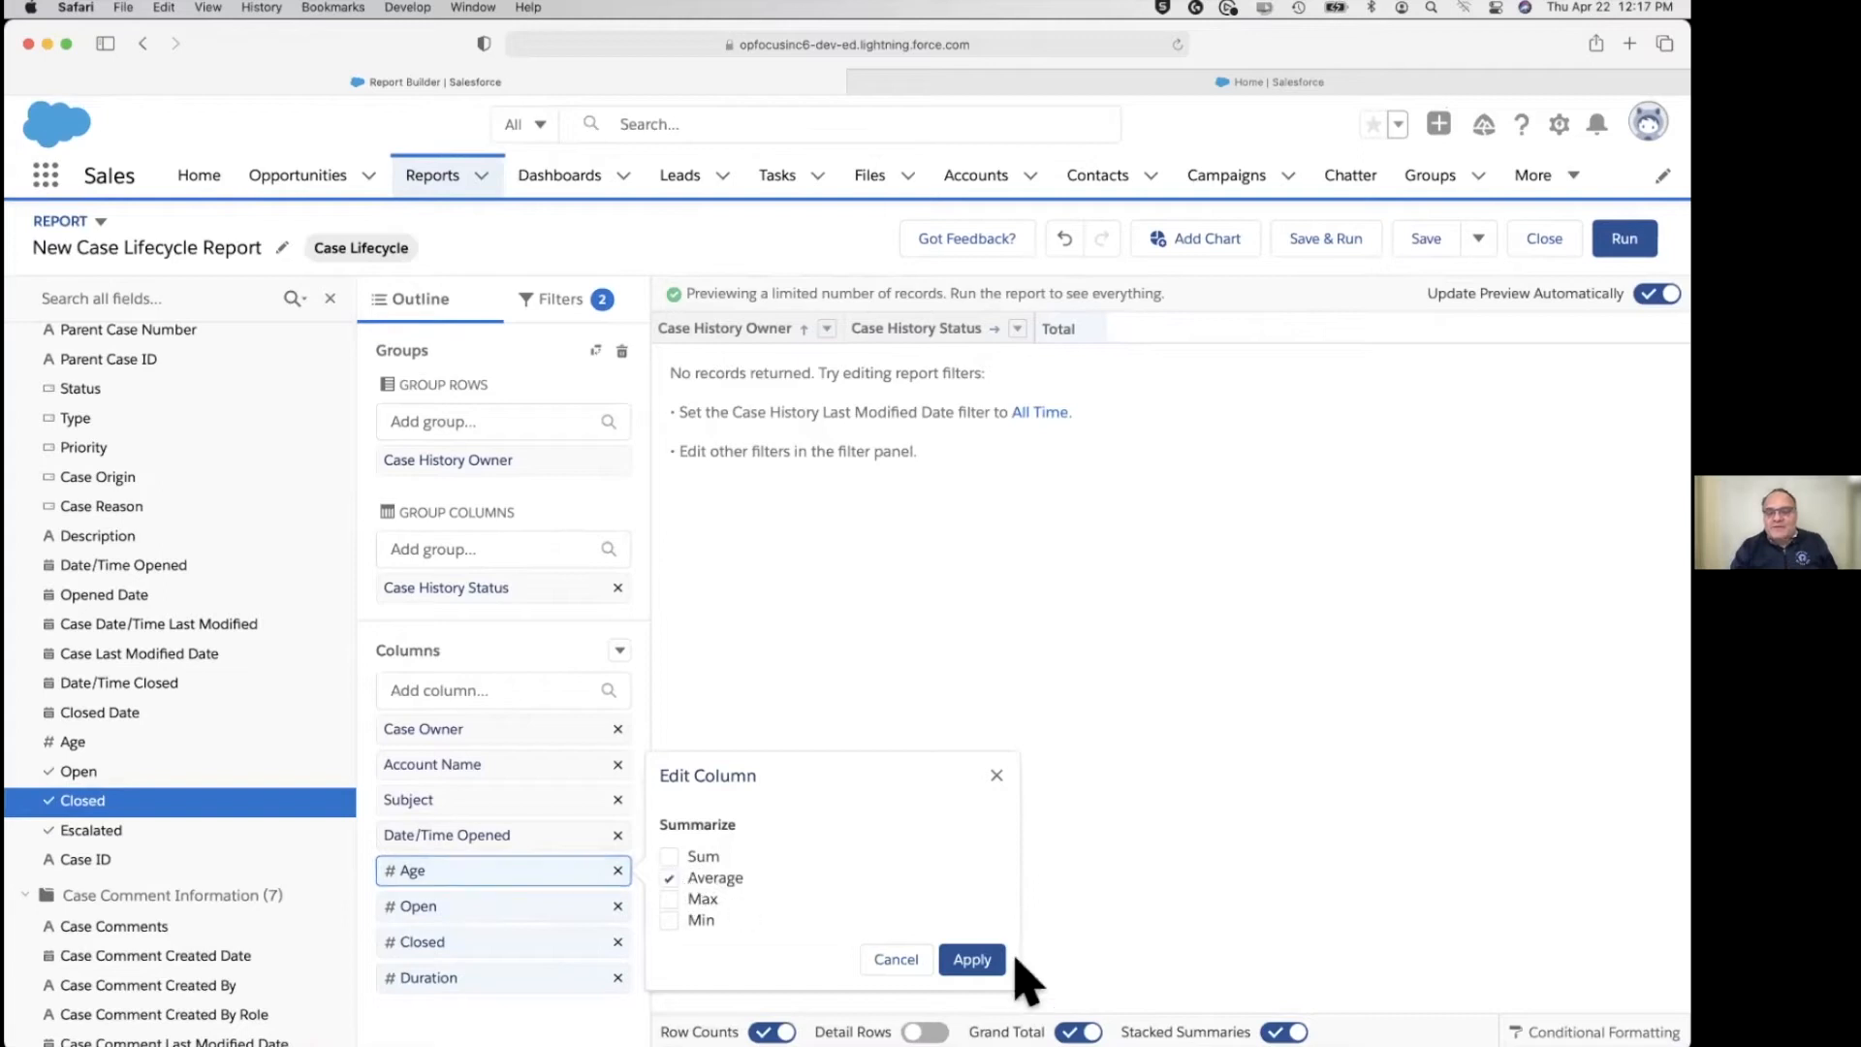
{"action": "left_click", "coordinate": [984, 962]}
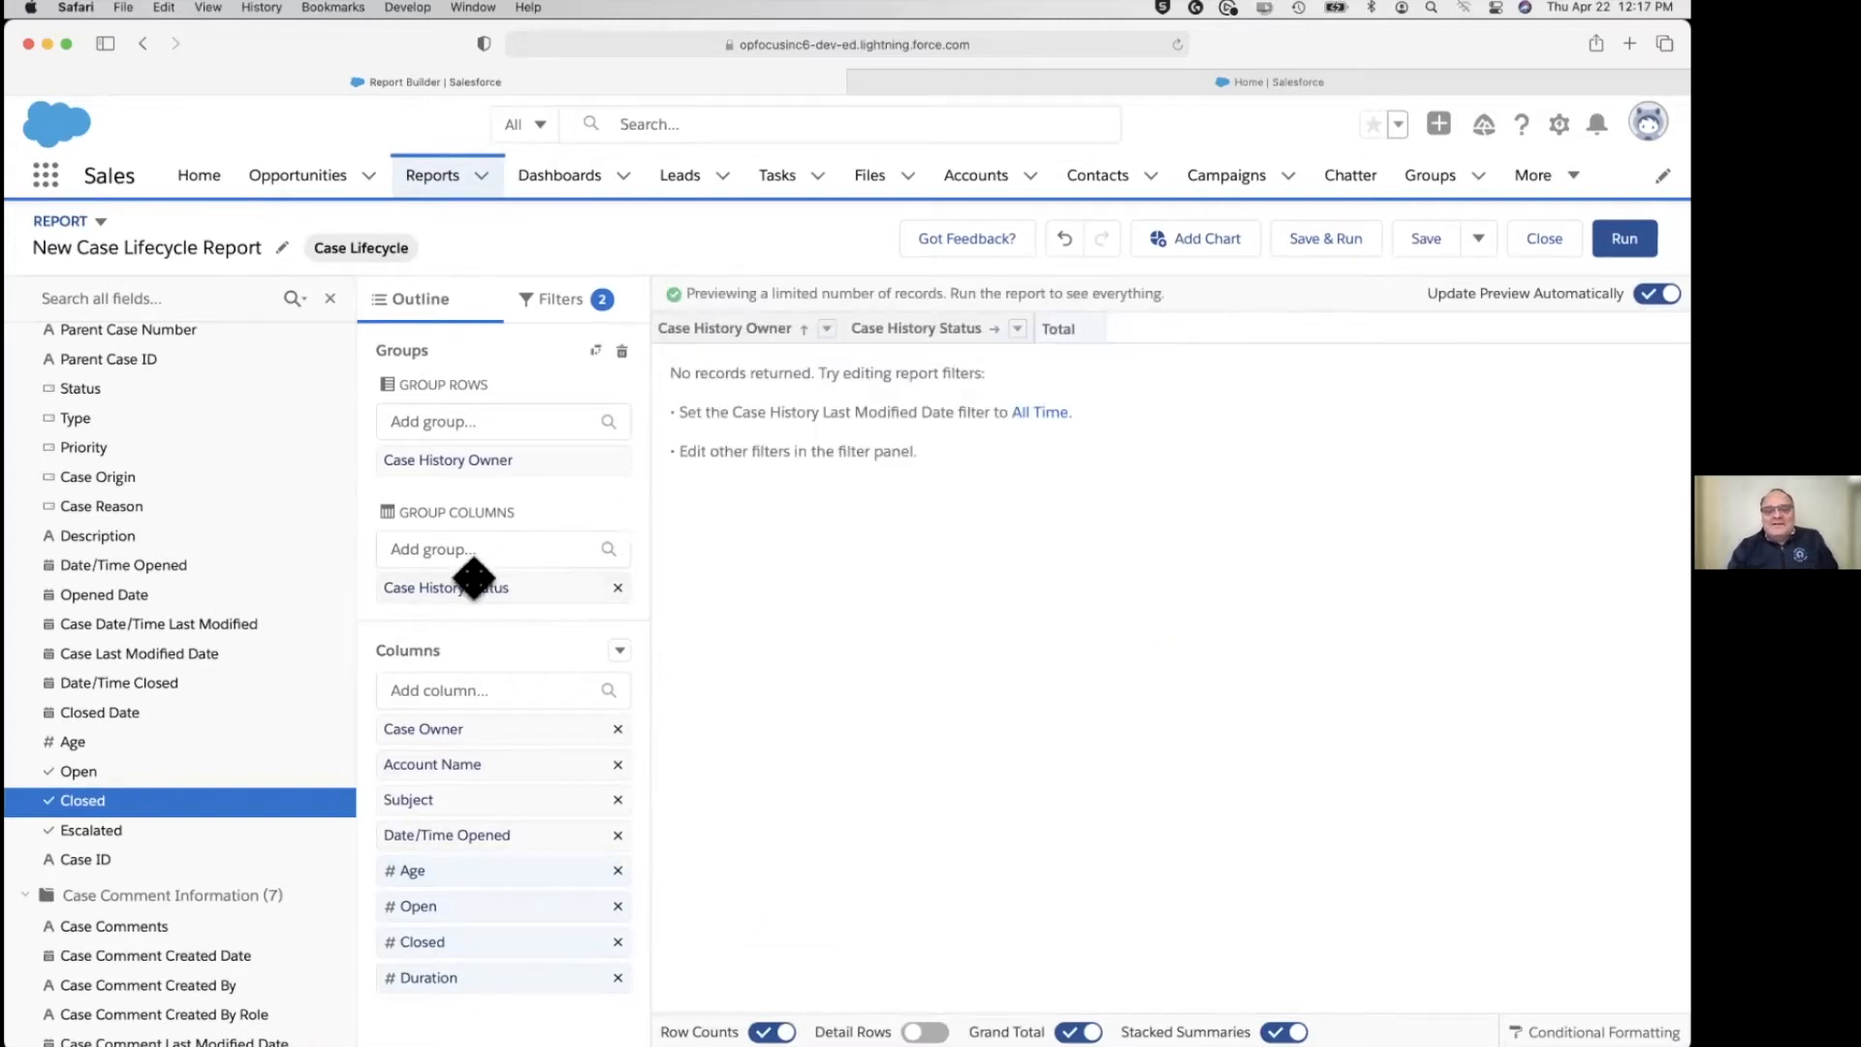
Set the Case History Last Modified Date filter's range to All Time.
{"action": "left_click", "coordinate": [543, 297]}
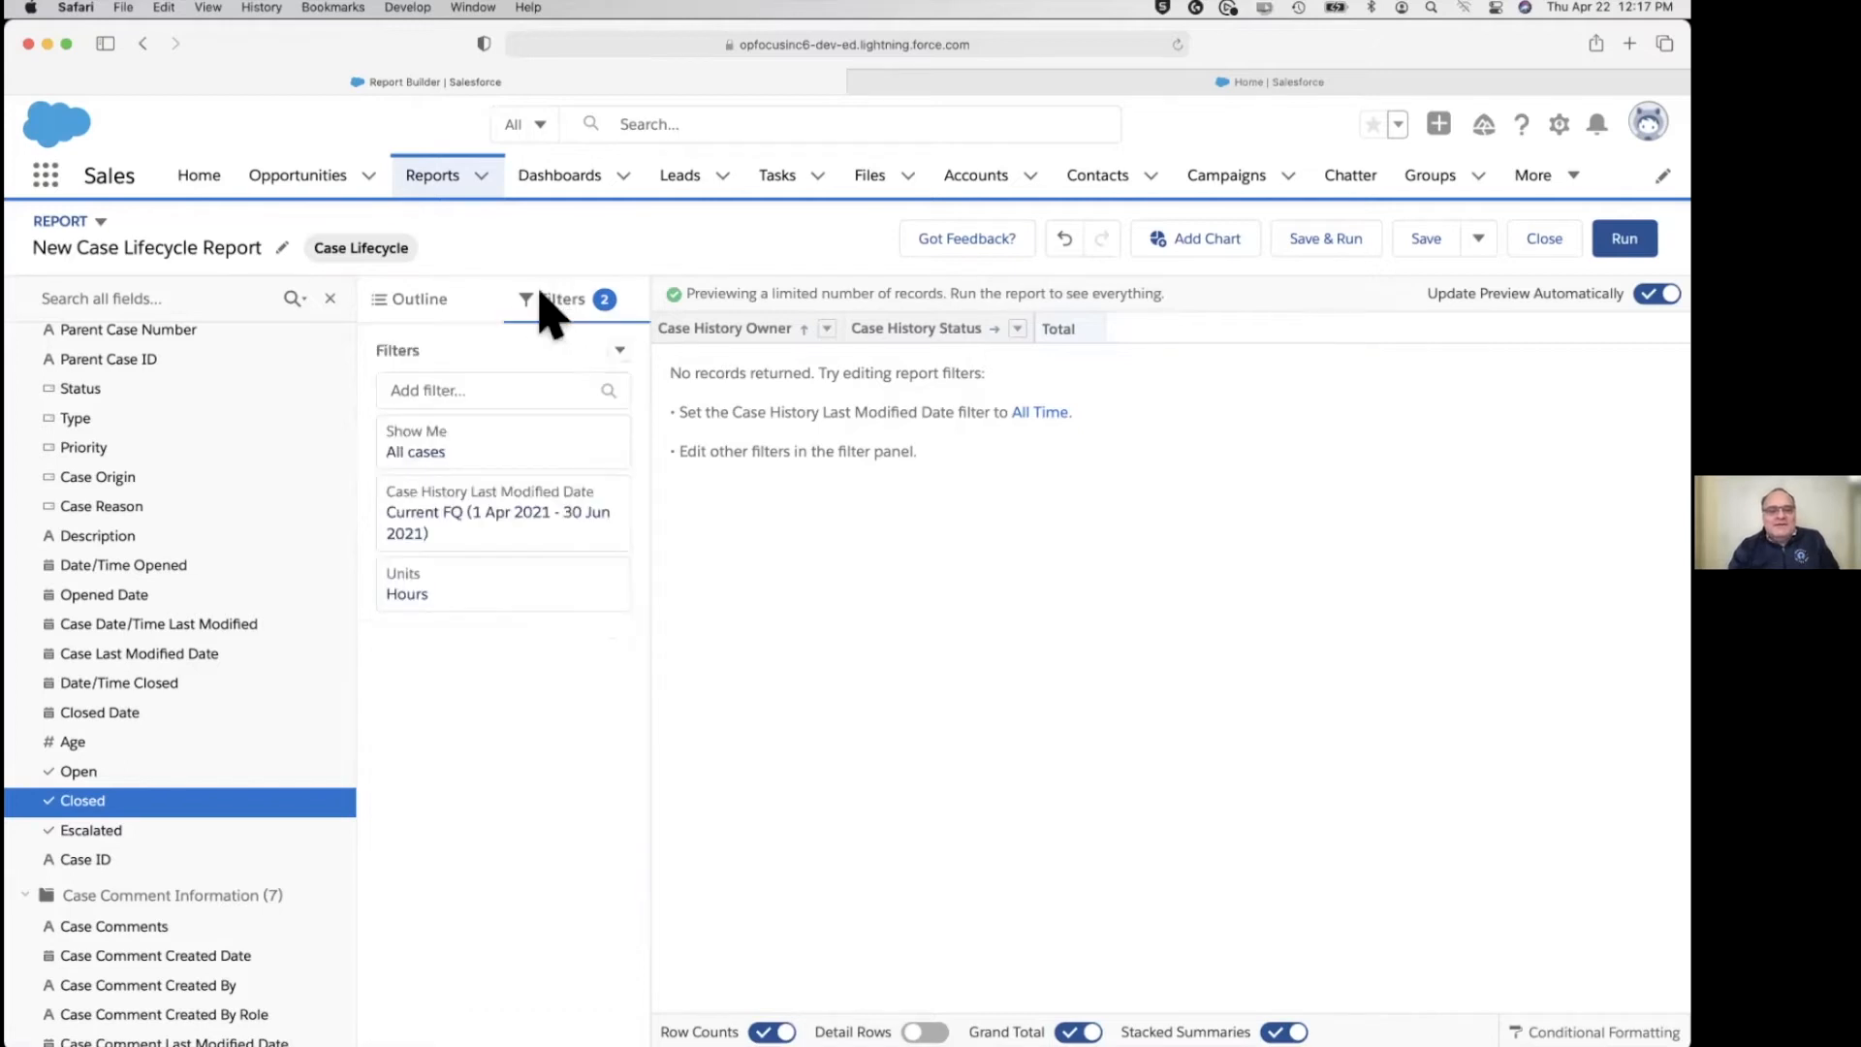
{"action": "left_click", "coordinate": [466, 512]}
{"action": "left_click", "coordinate": [761, 553]}
{"action": "left_click", "coordinate": [761, 606]}
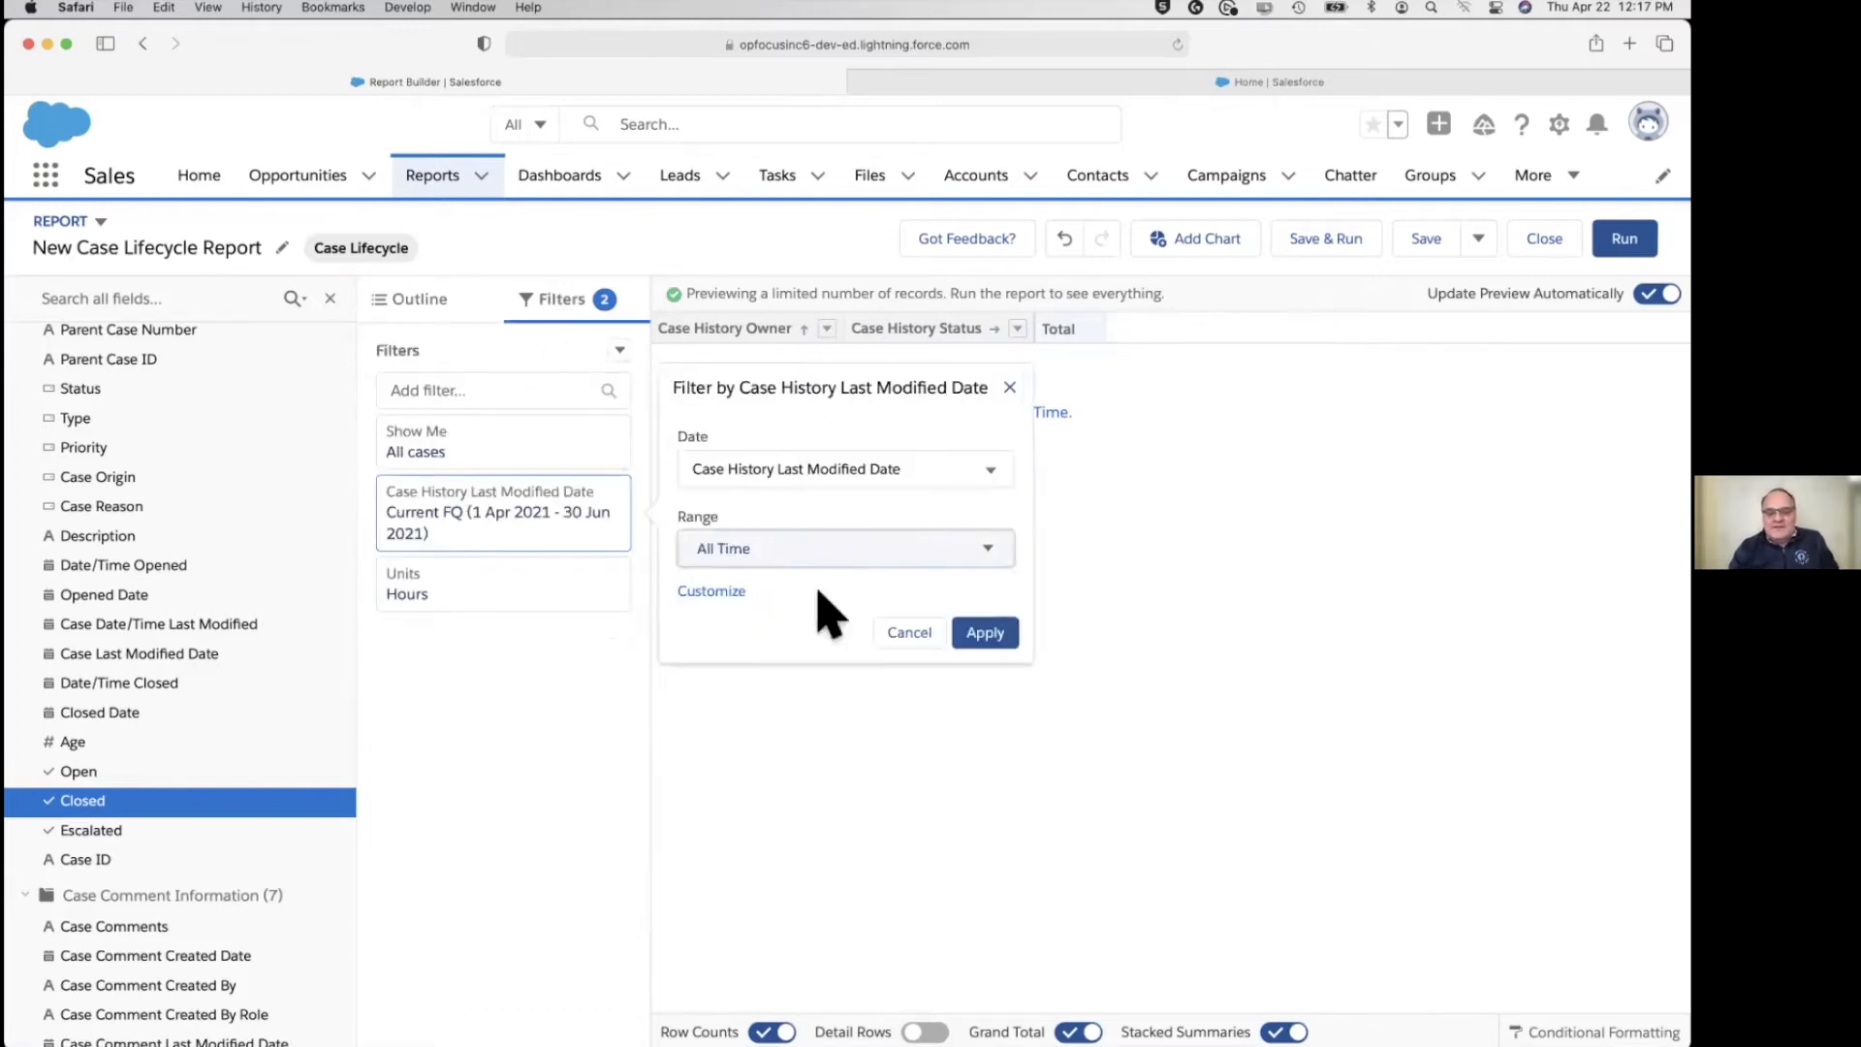
{"action": "left_click", "coordinate": [989, 635]}
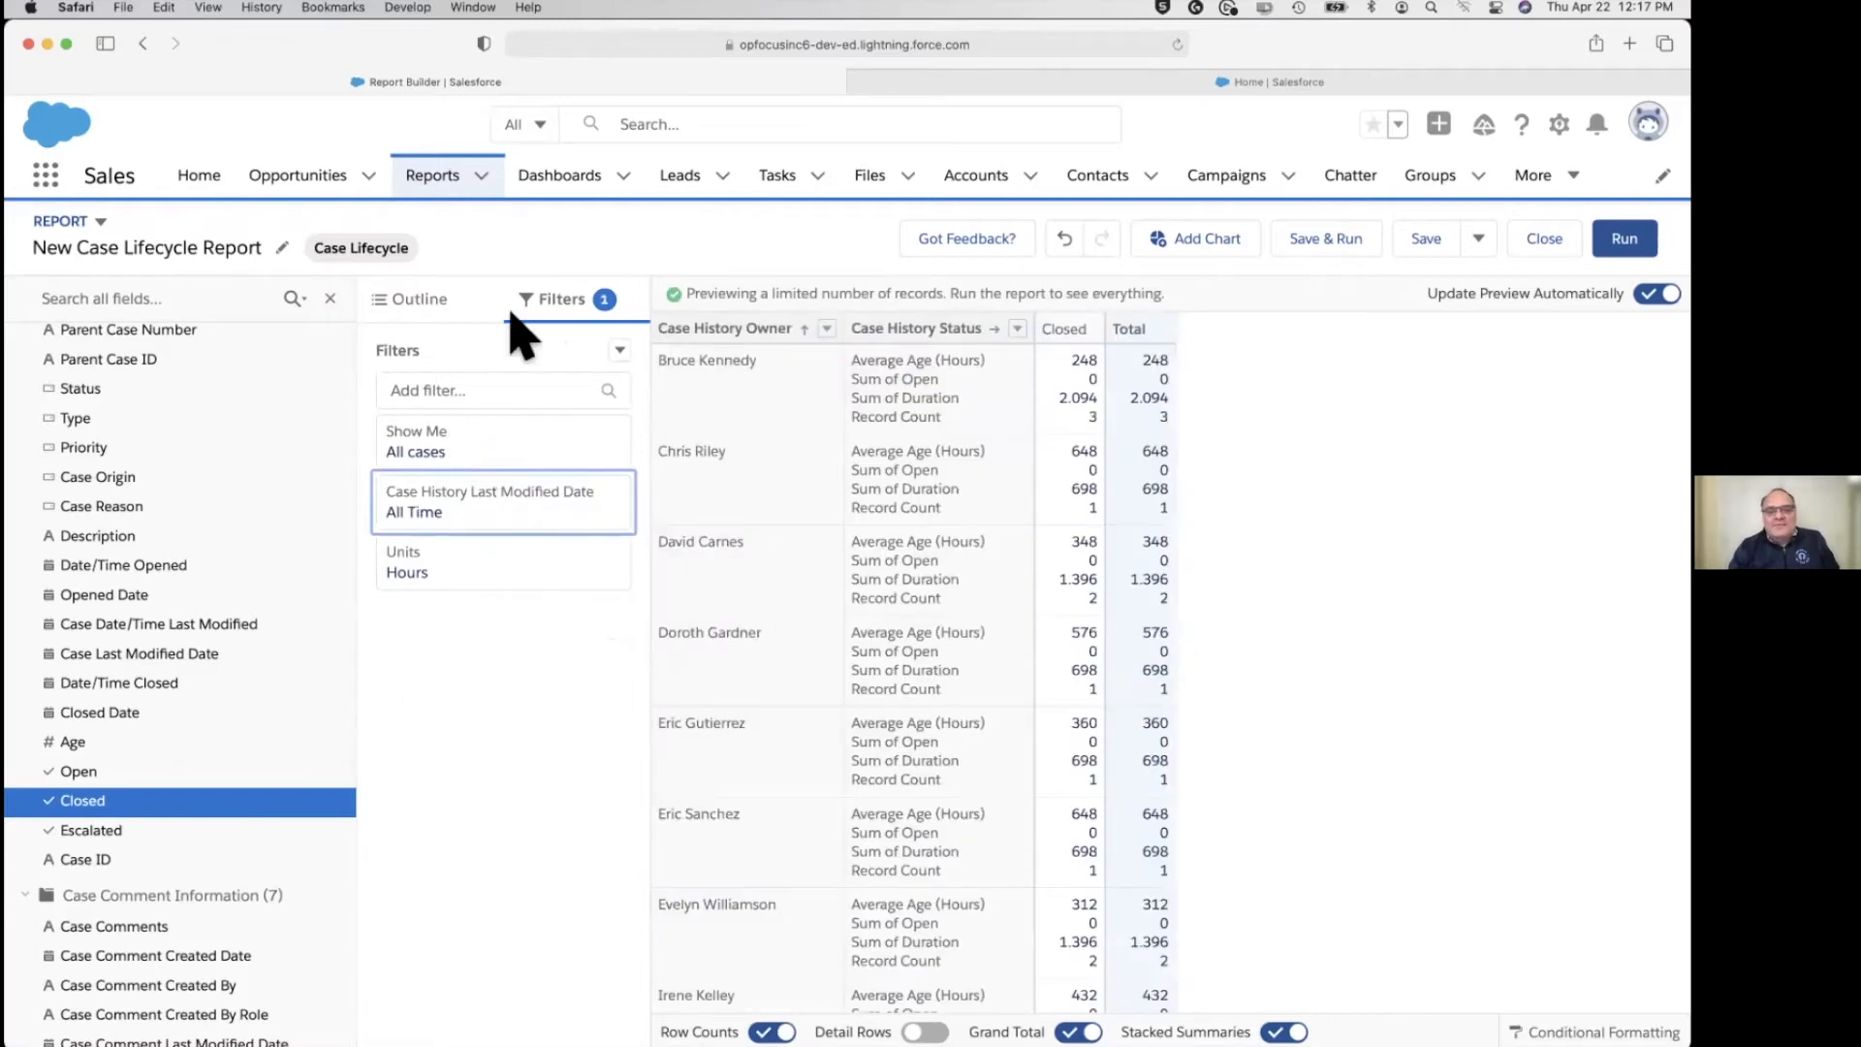
Check the summarize settings of the Open column in the report outline.
{"action": "left_click", "coordinate": [405, 302]}
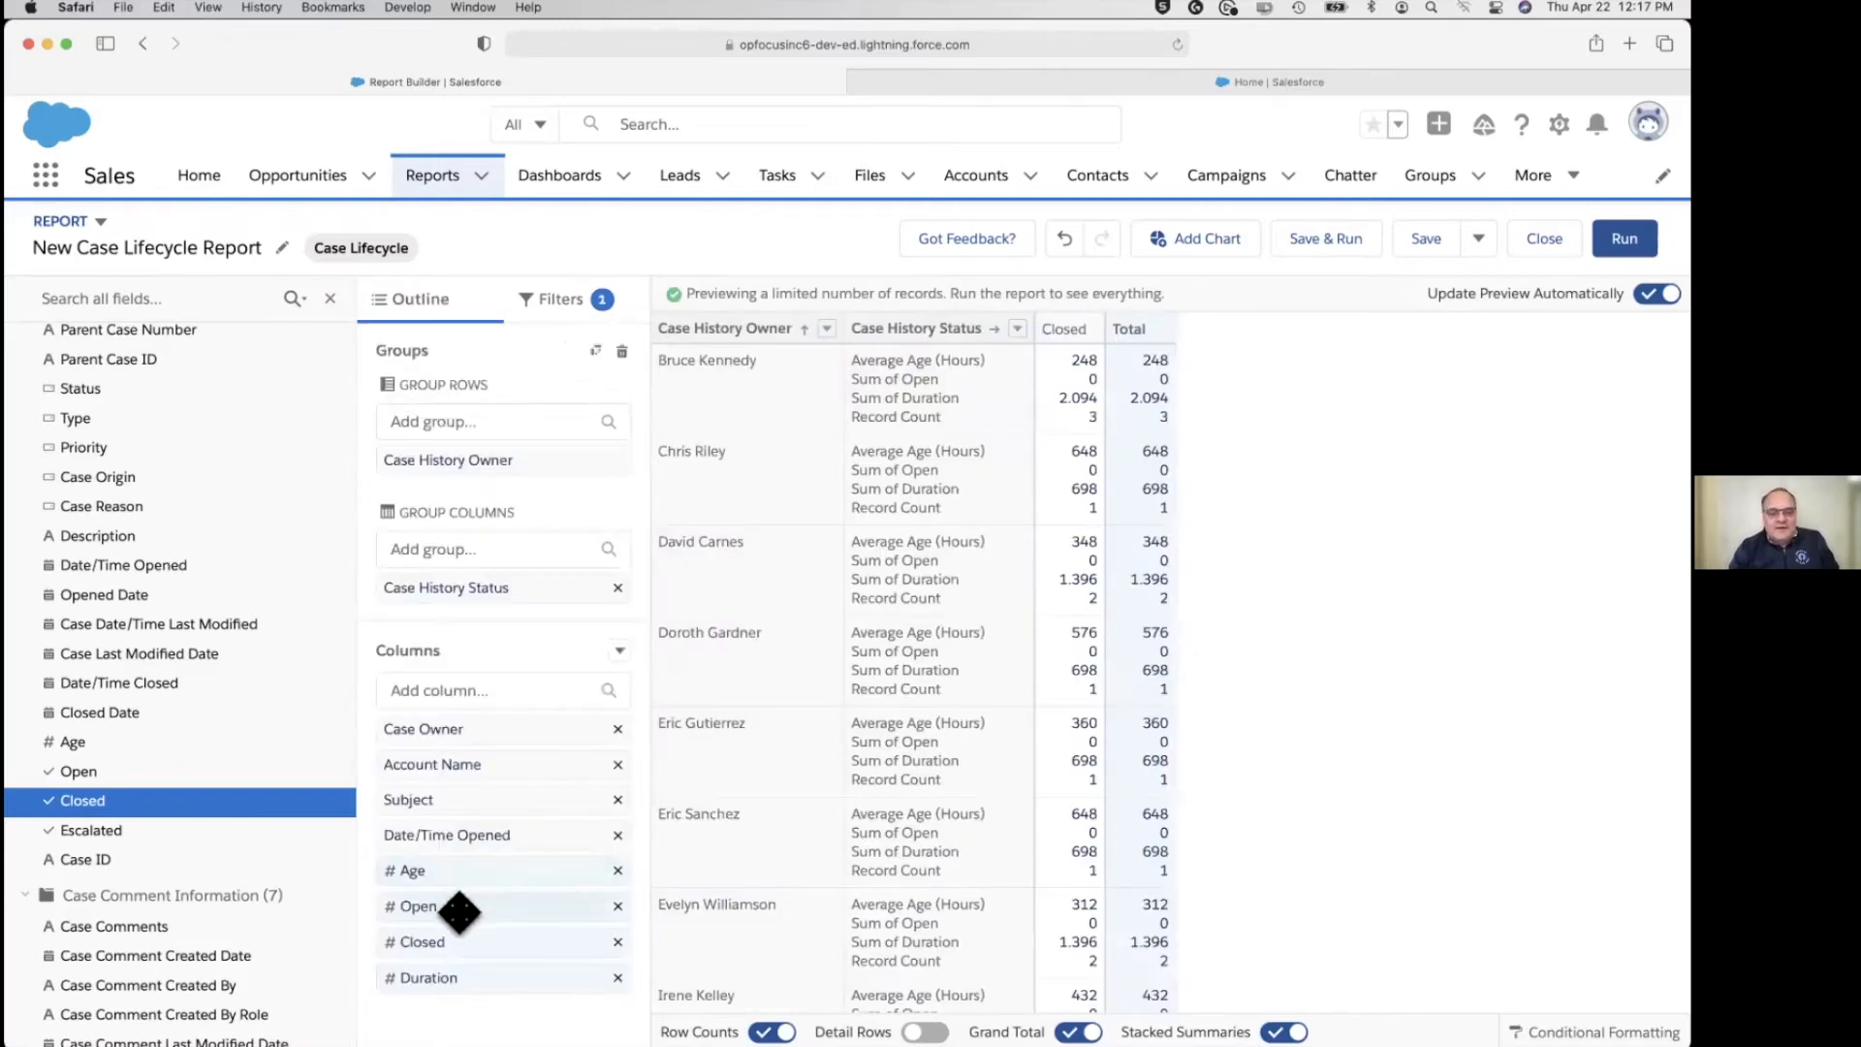
{"action": "left_click", "coordinate": [456, 906]}
{"action": "left_click", "coordinate": [995, 812]}
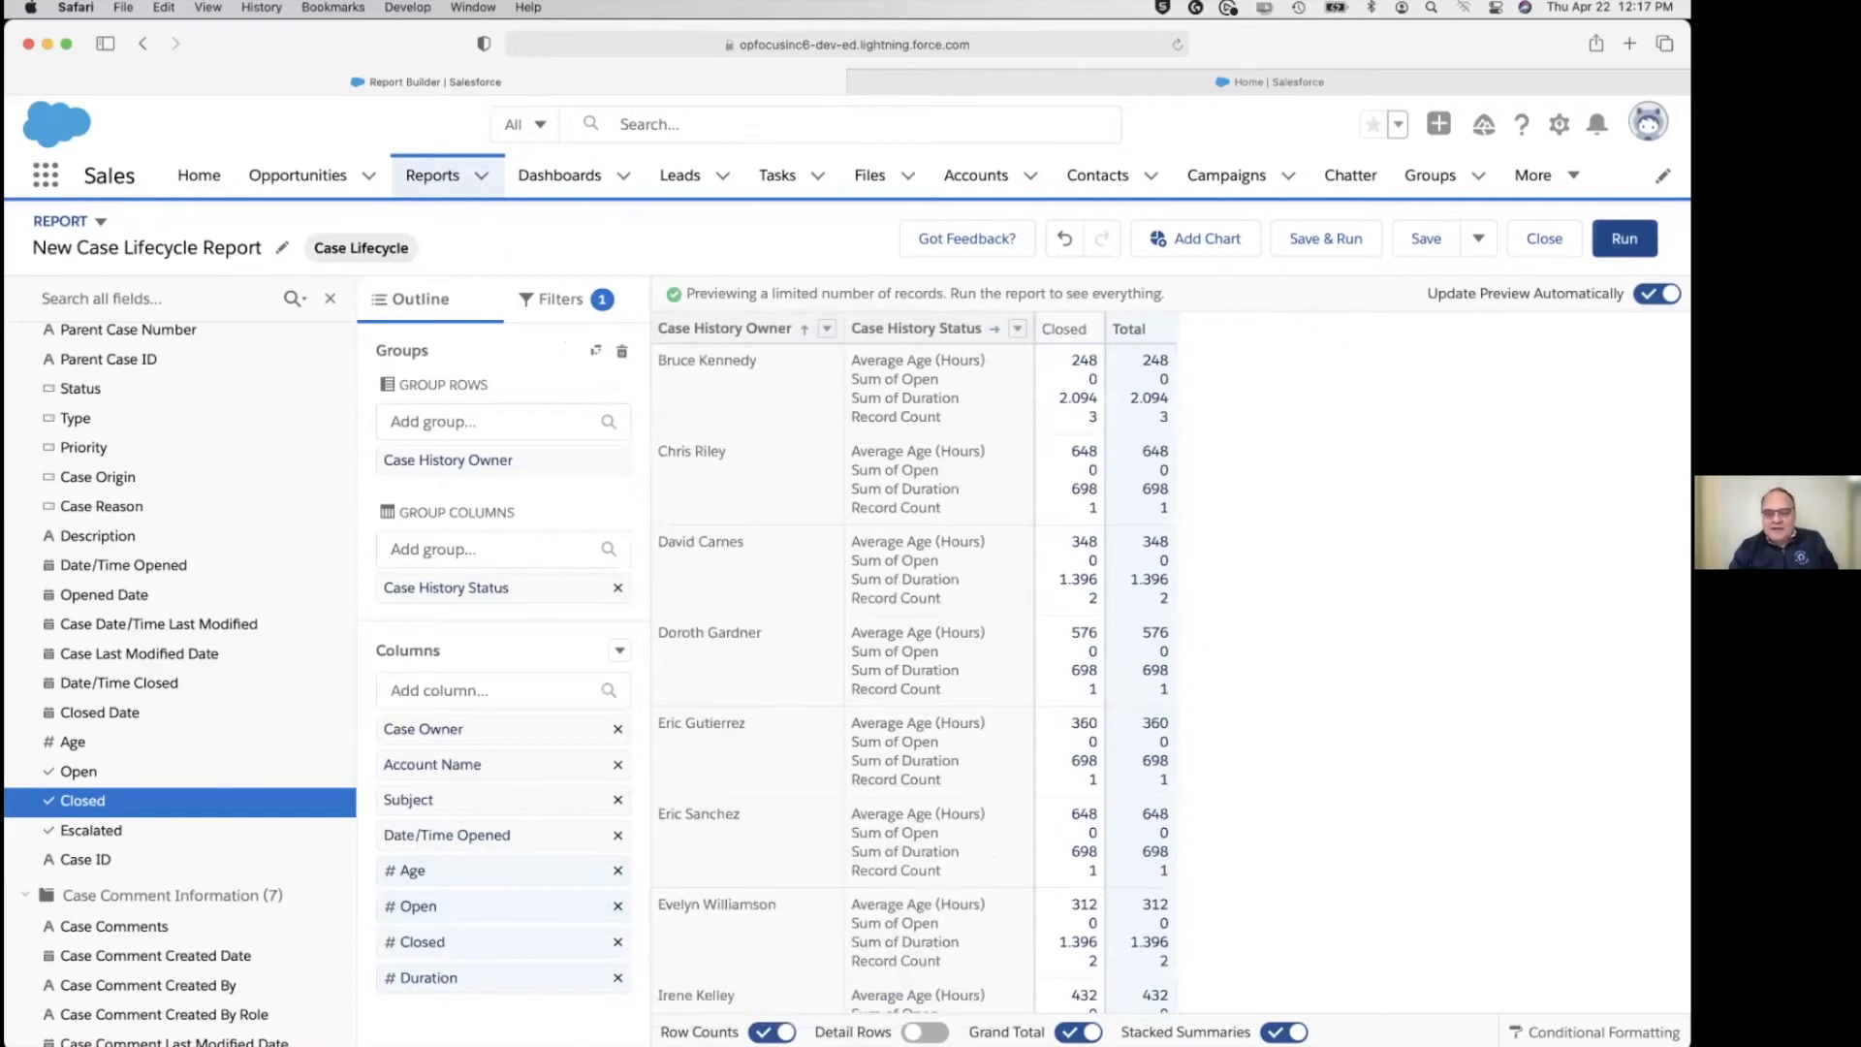
Run the Case Lifecycle report and display its detail rows to review the individual cases.
{"action": "left_click", "coordinate": [1625, 238]}
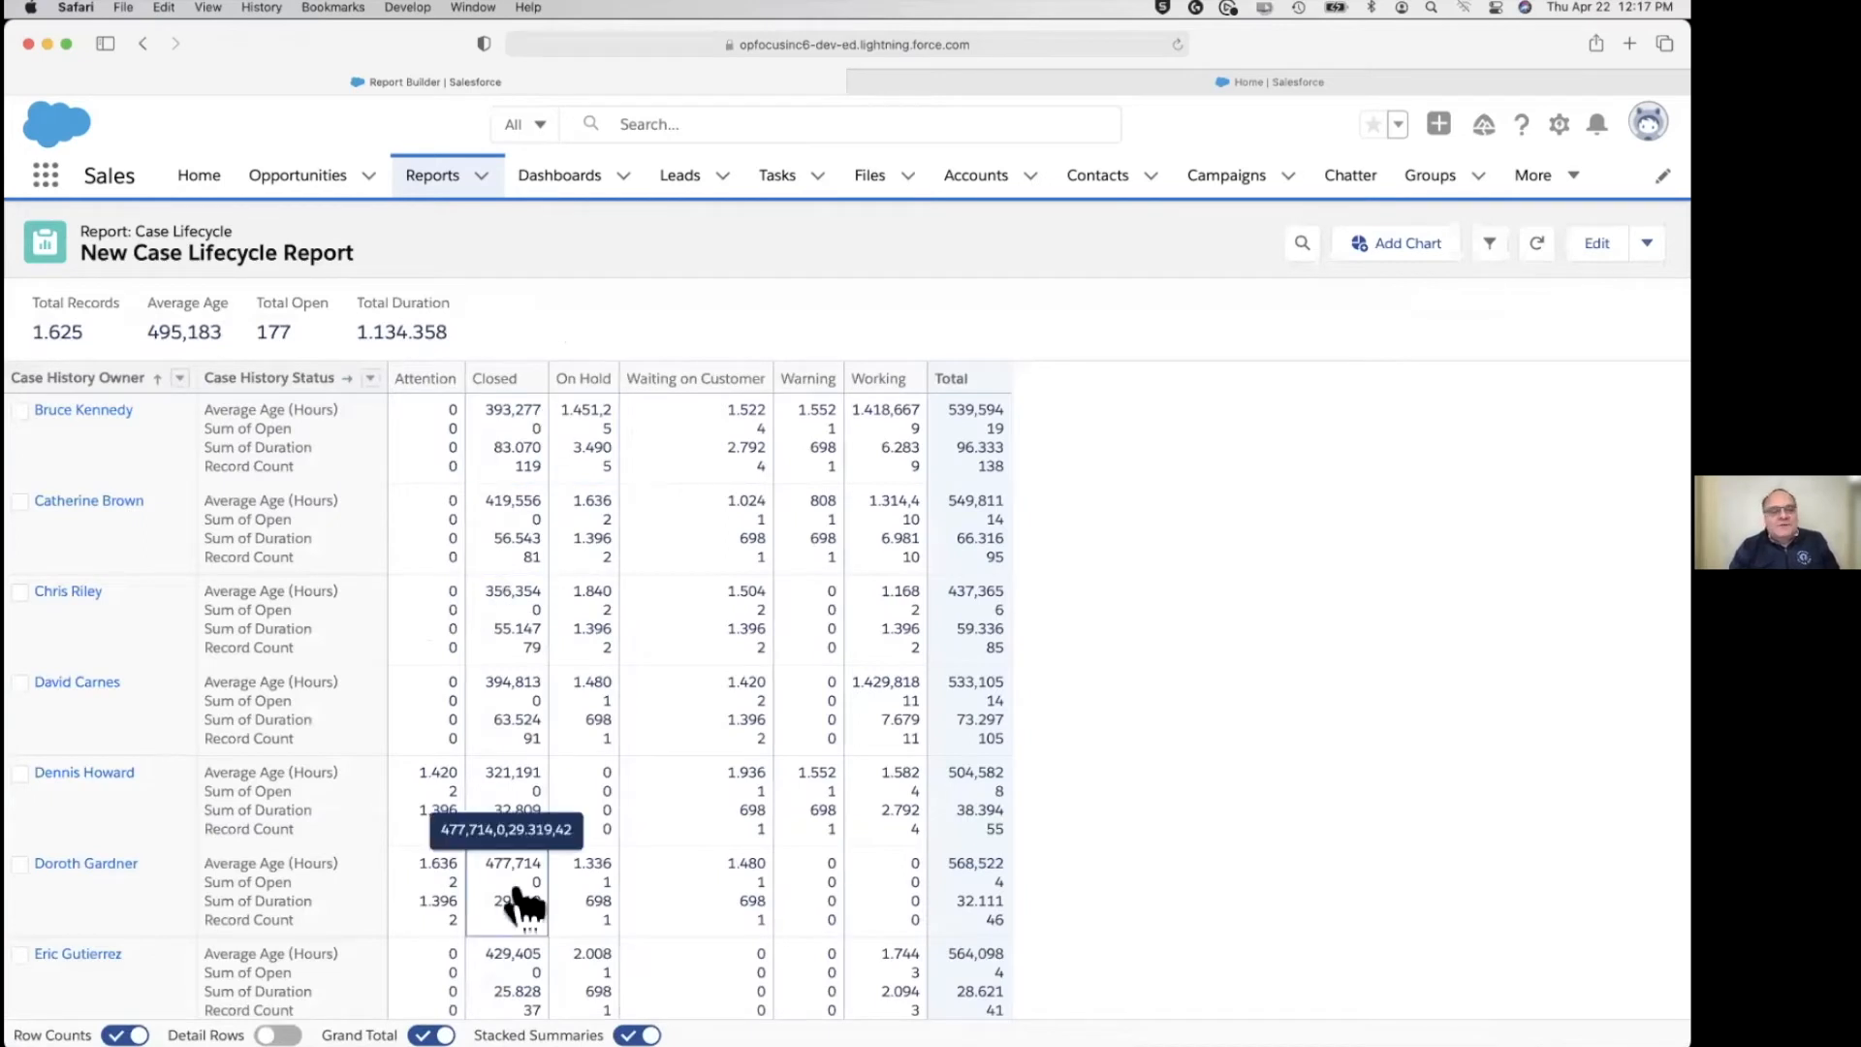
{"action": "left_click", "coordinate": [291, 1000]}
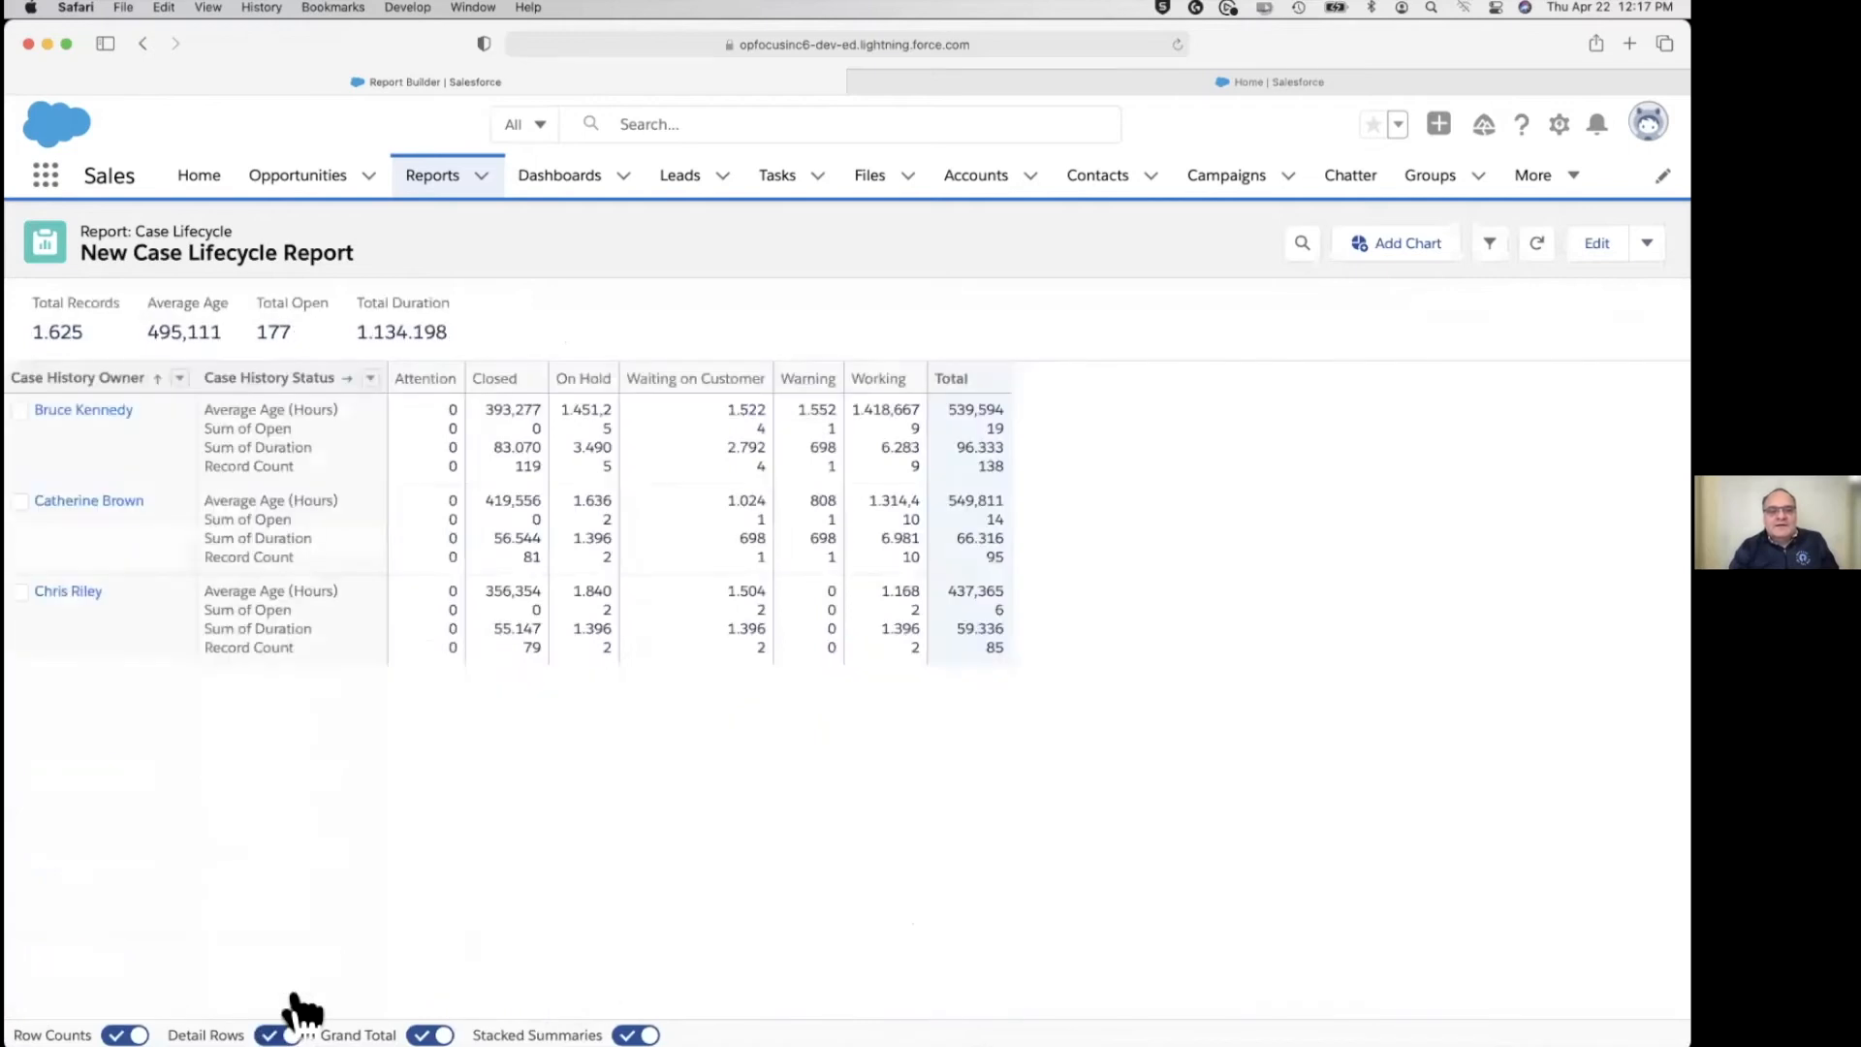
{"action": "scroll", "coordinate": [893, 789], "scroll_direction": "down", "scroll_amount": 1}
{"action": "scroll", "coordinate": [776, 770], "scroll_direction": "down", "scroll_amount": 20}
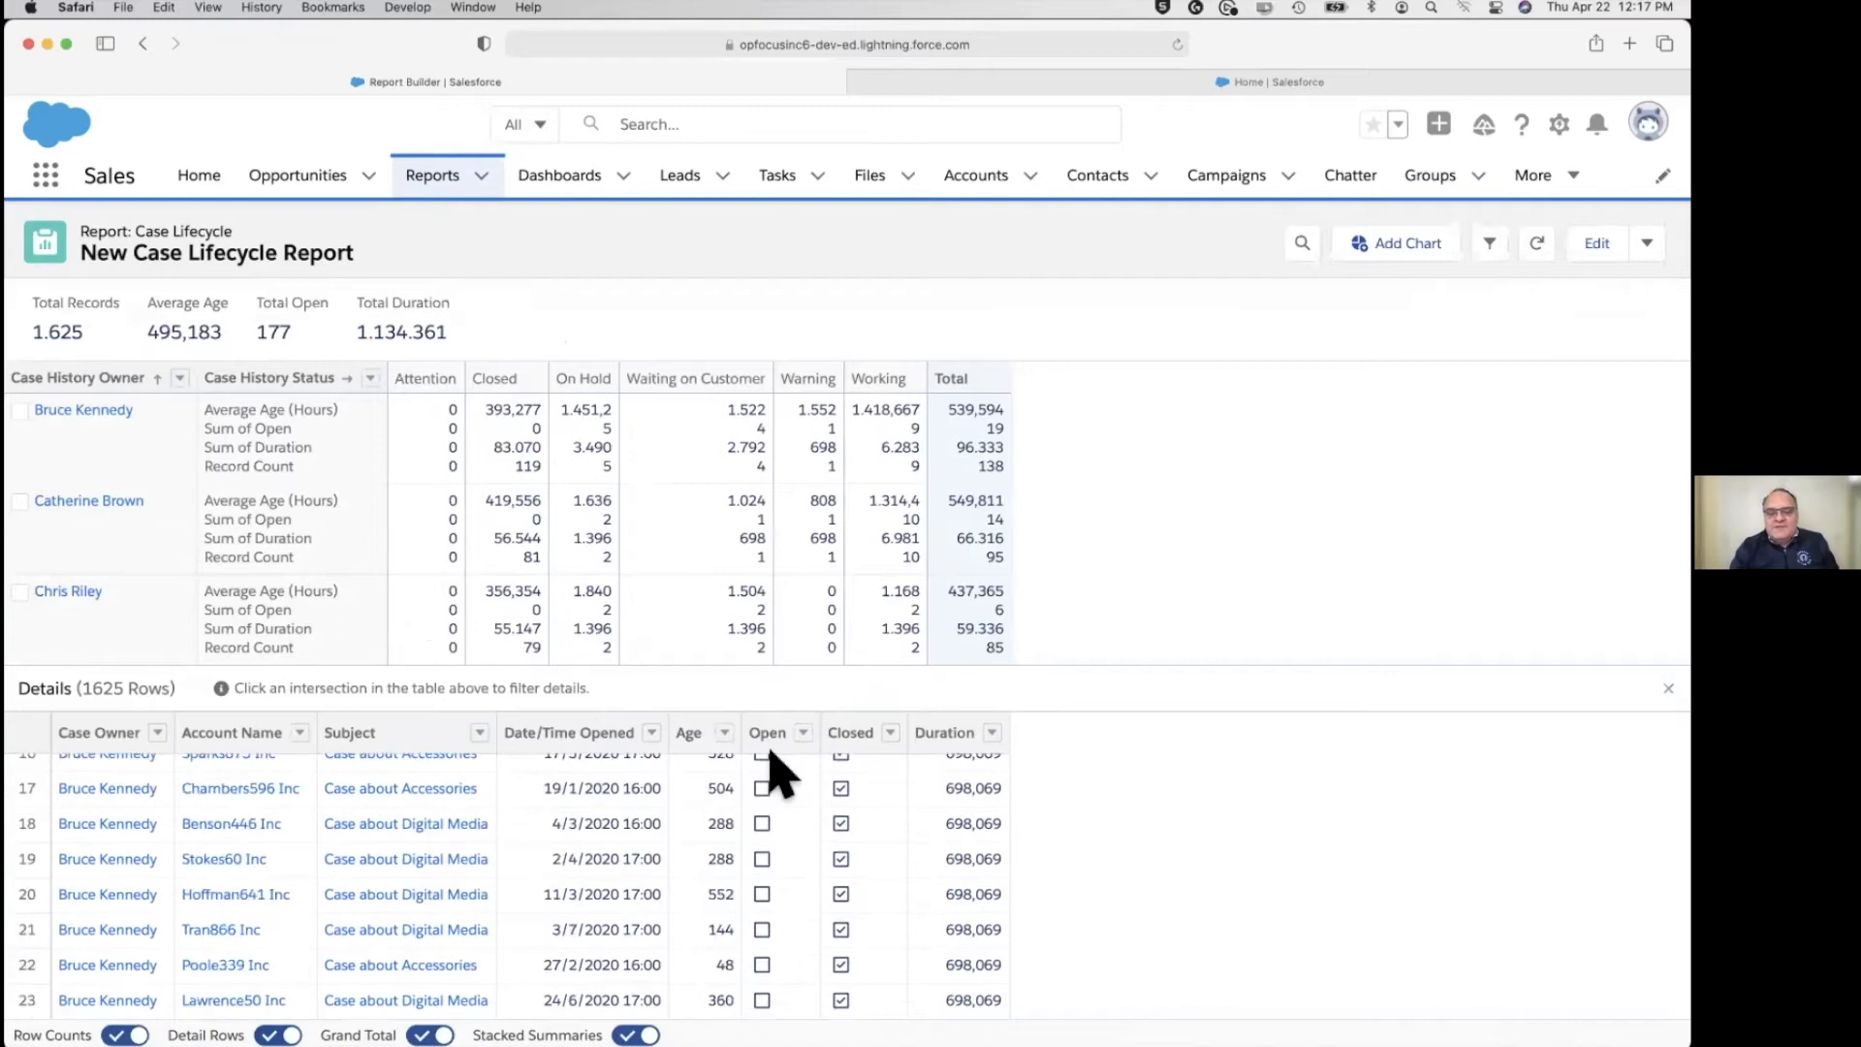
{"action": "scroll", "coordinate": [999, 839], "scroll_direction": "down", "scroll_amount": 15}
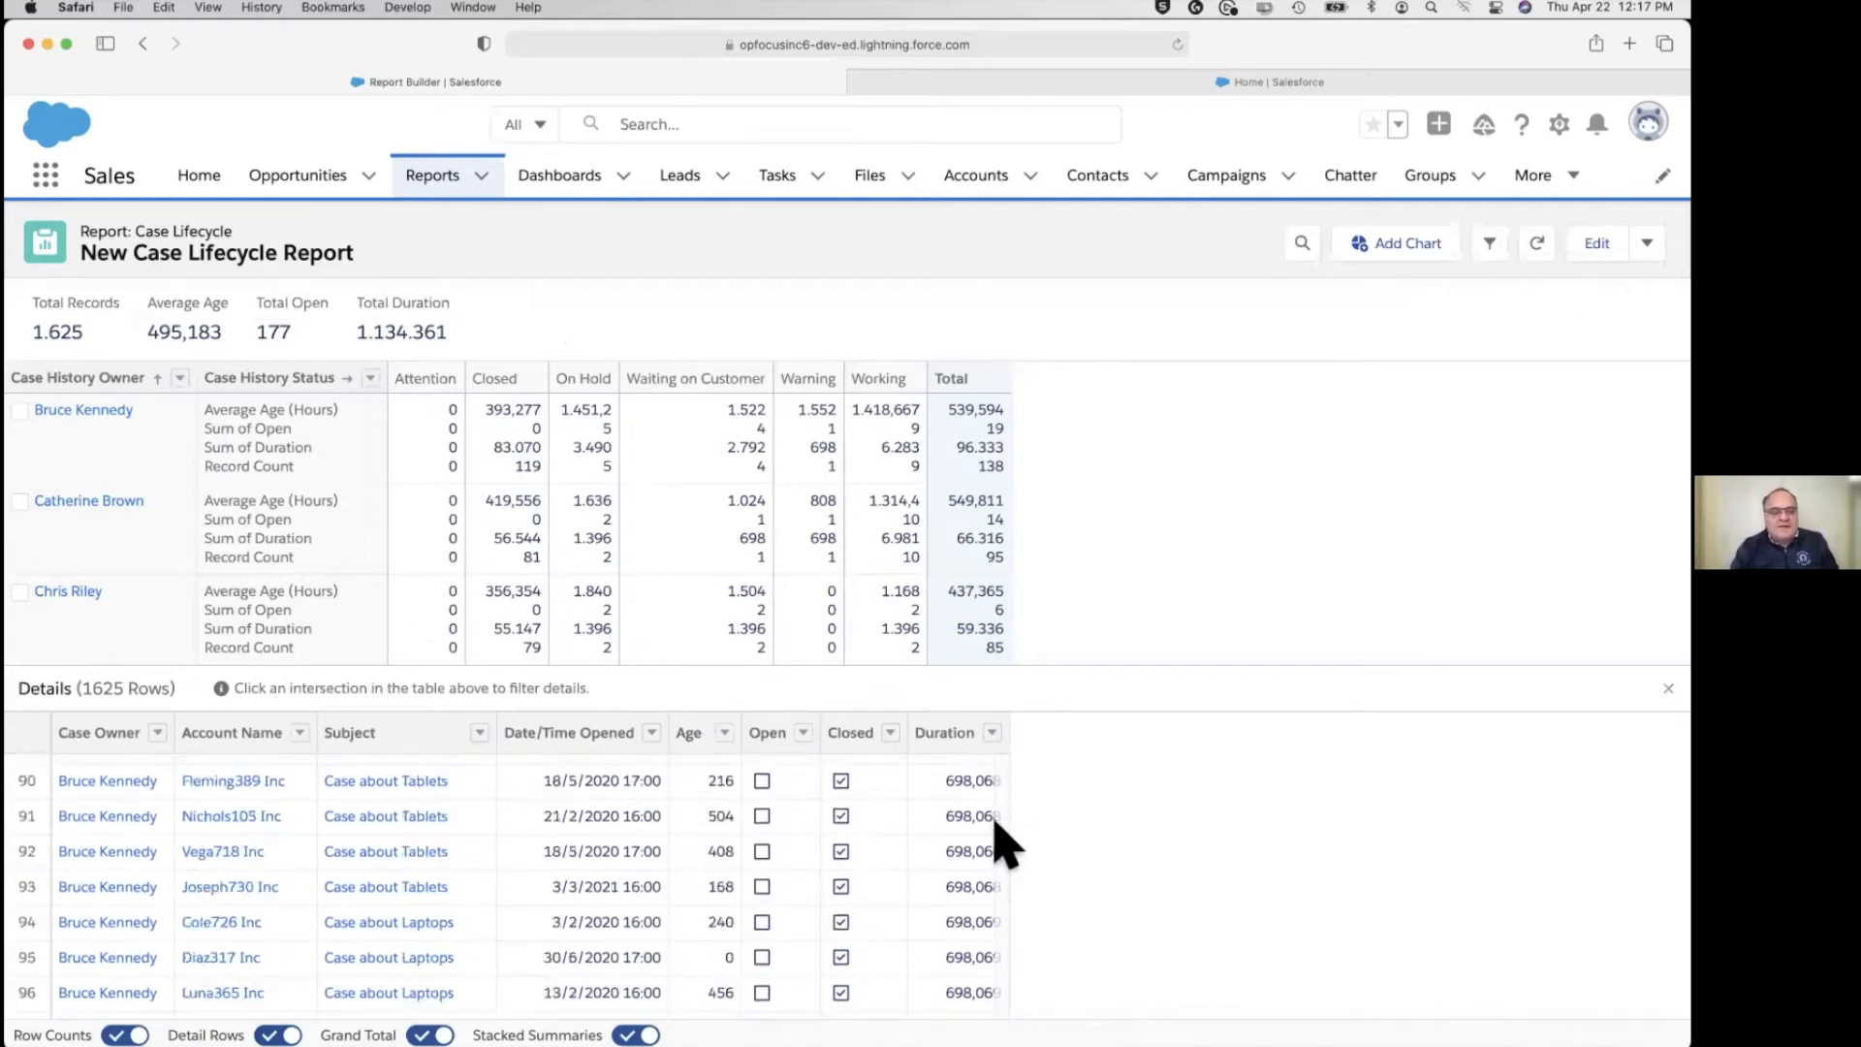
{"action": "left_click_drag", "start_coordinate": [257, 296], "coordinate": [301, 334]}
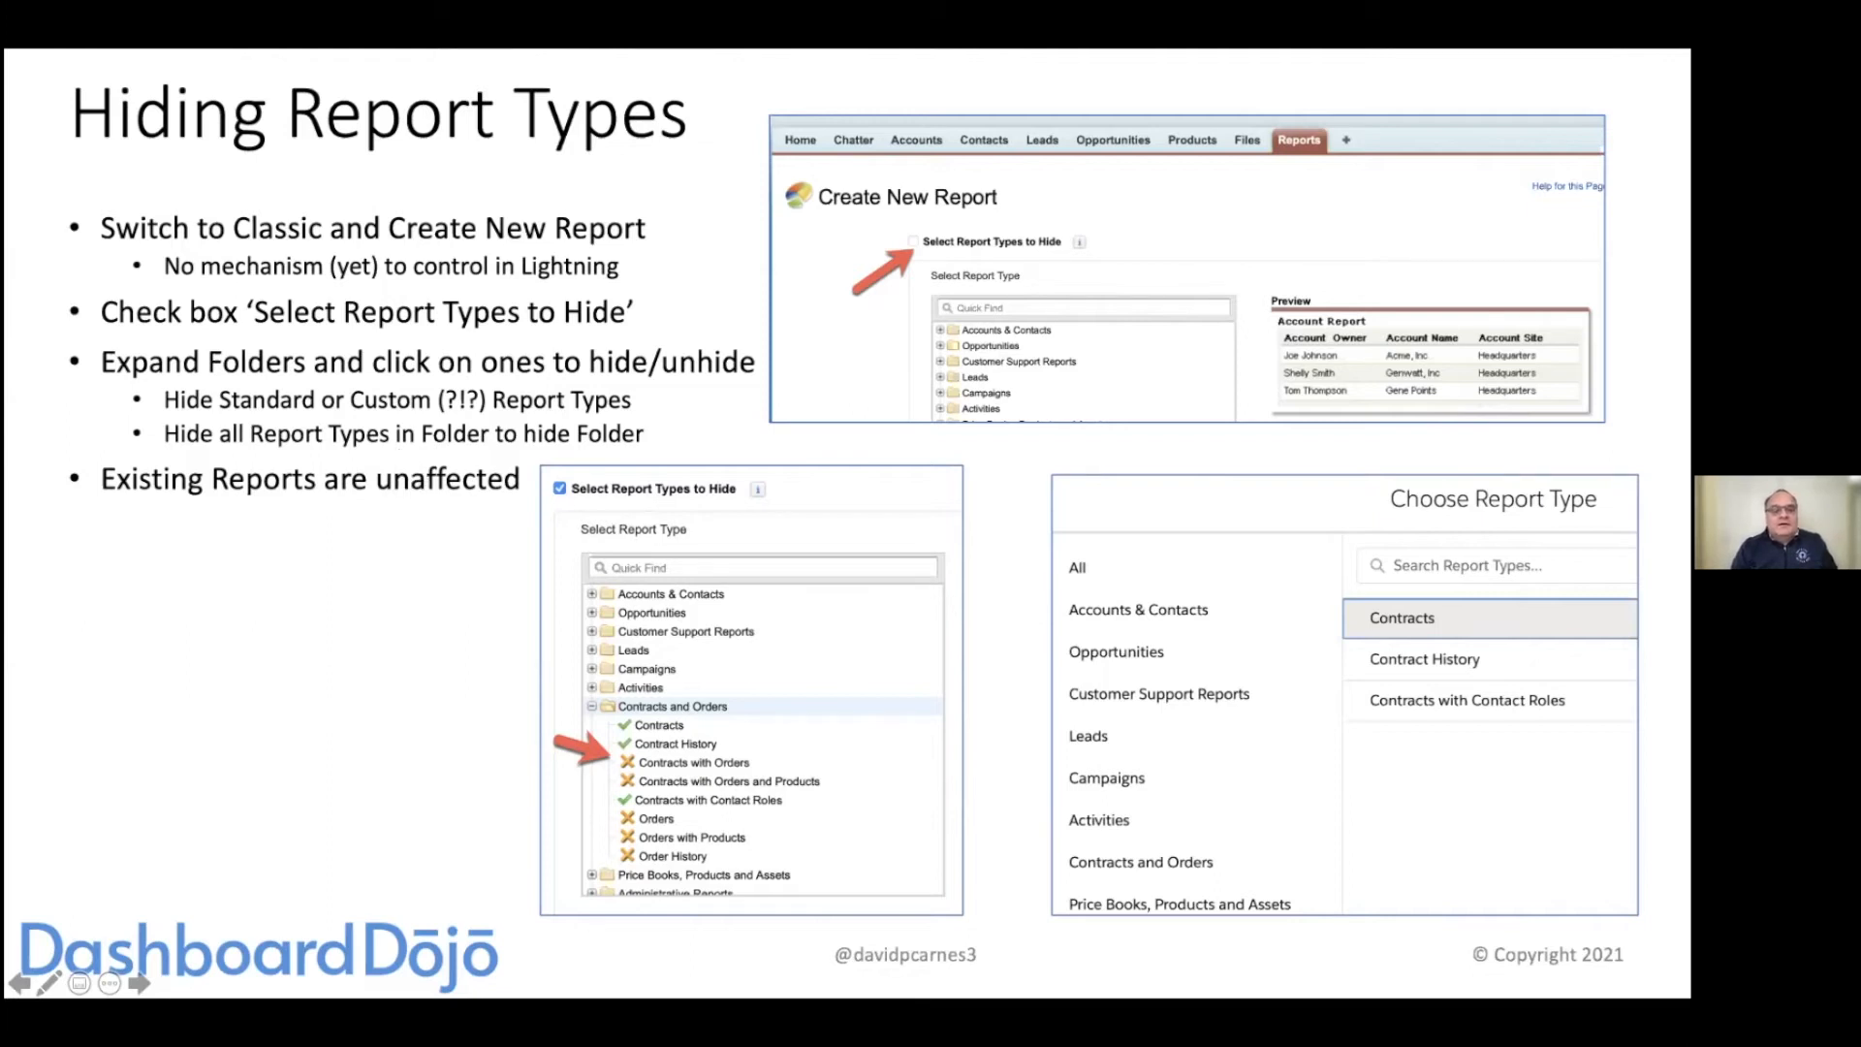
Switch to the browser, change from Lightning Experience to Salesforce Classic, and start creating a new report there.
{"action": "key", "text": "super+Tab"}
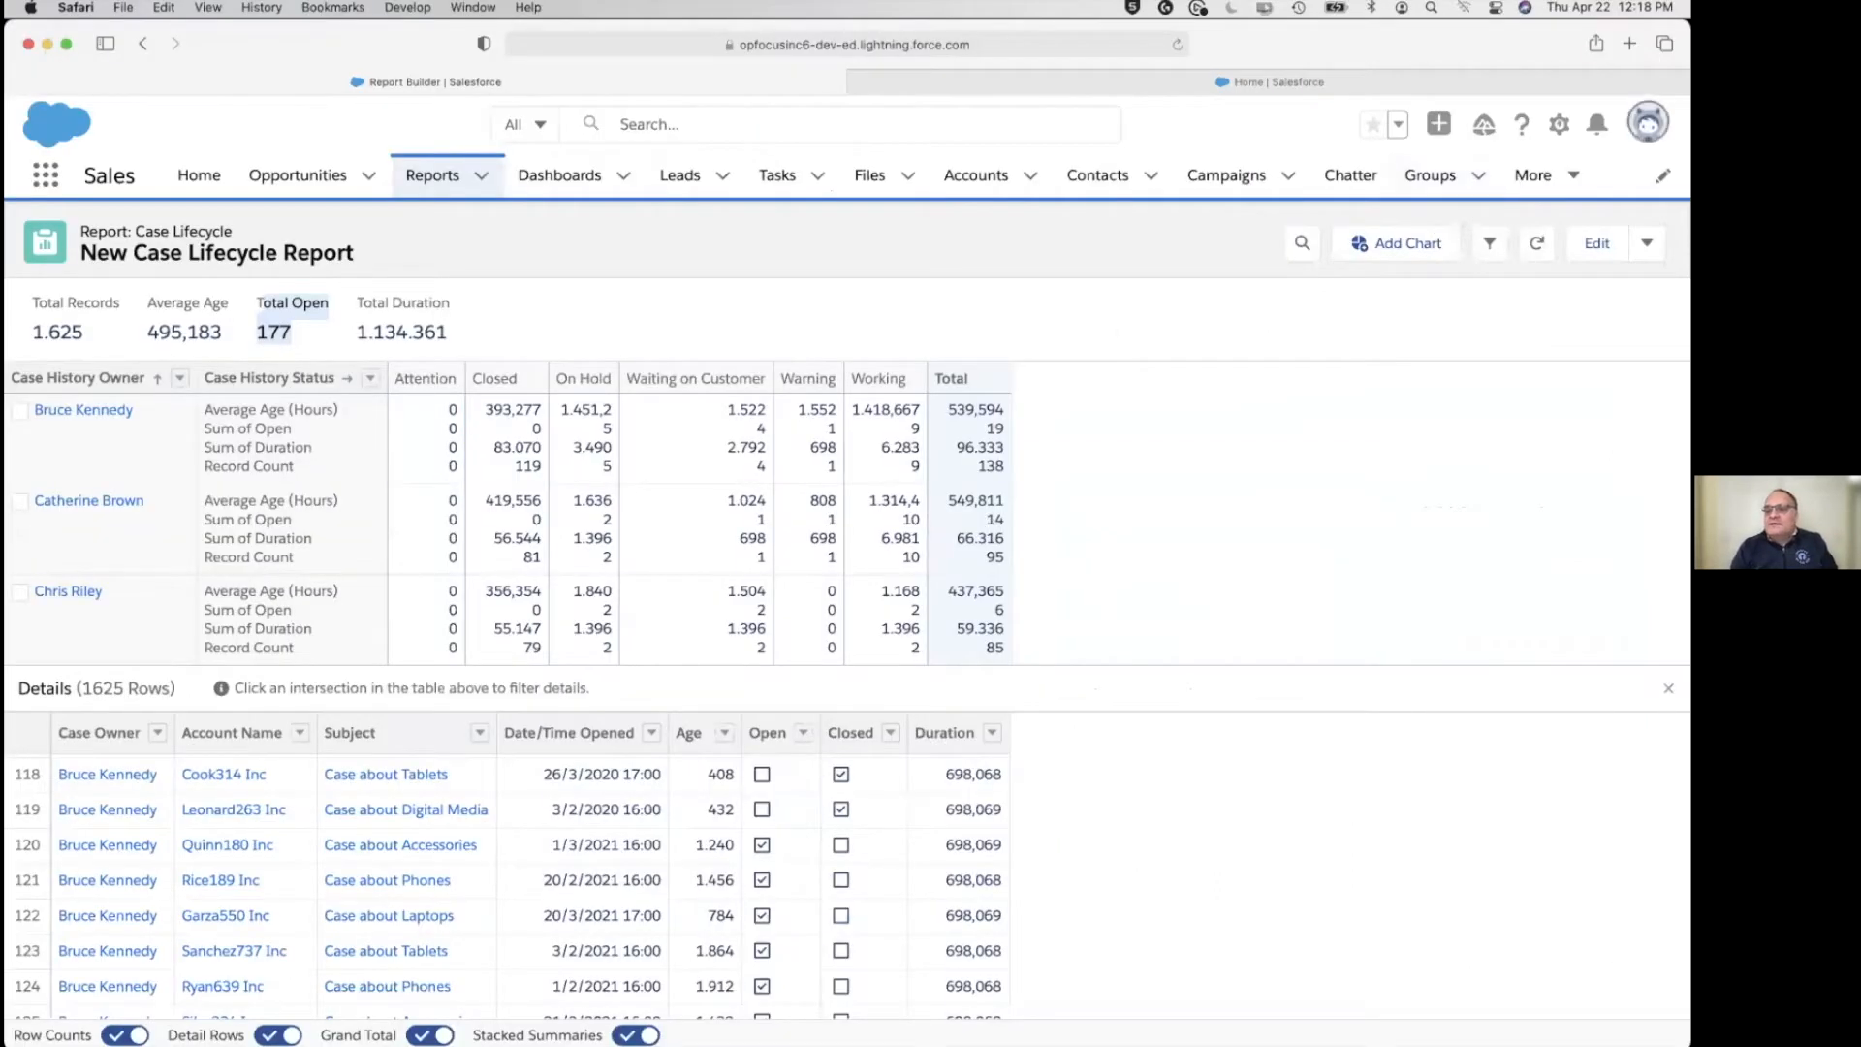
{"action": "left_click", "coordinate": [1648, 122]}
{"action": "left_click", "coordinate": [1363, 717]}
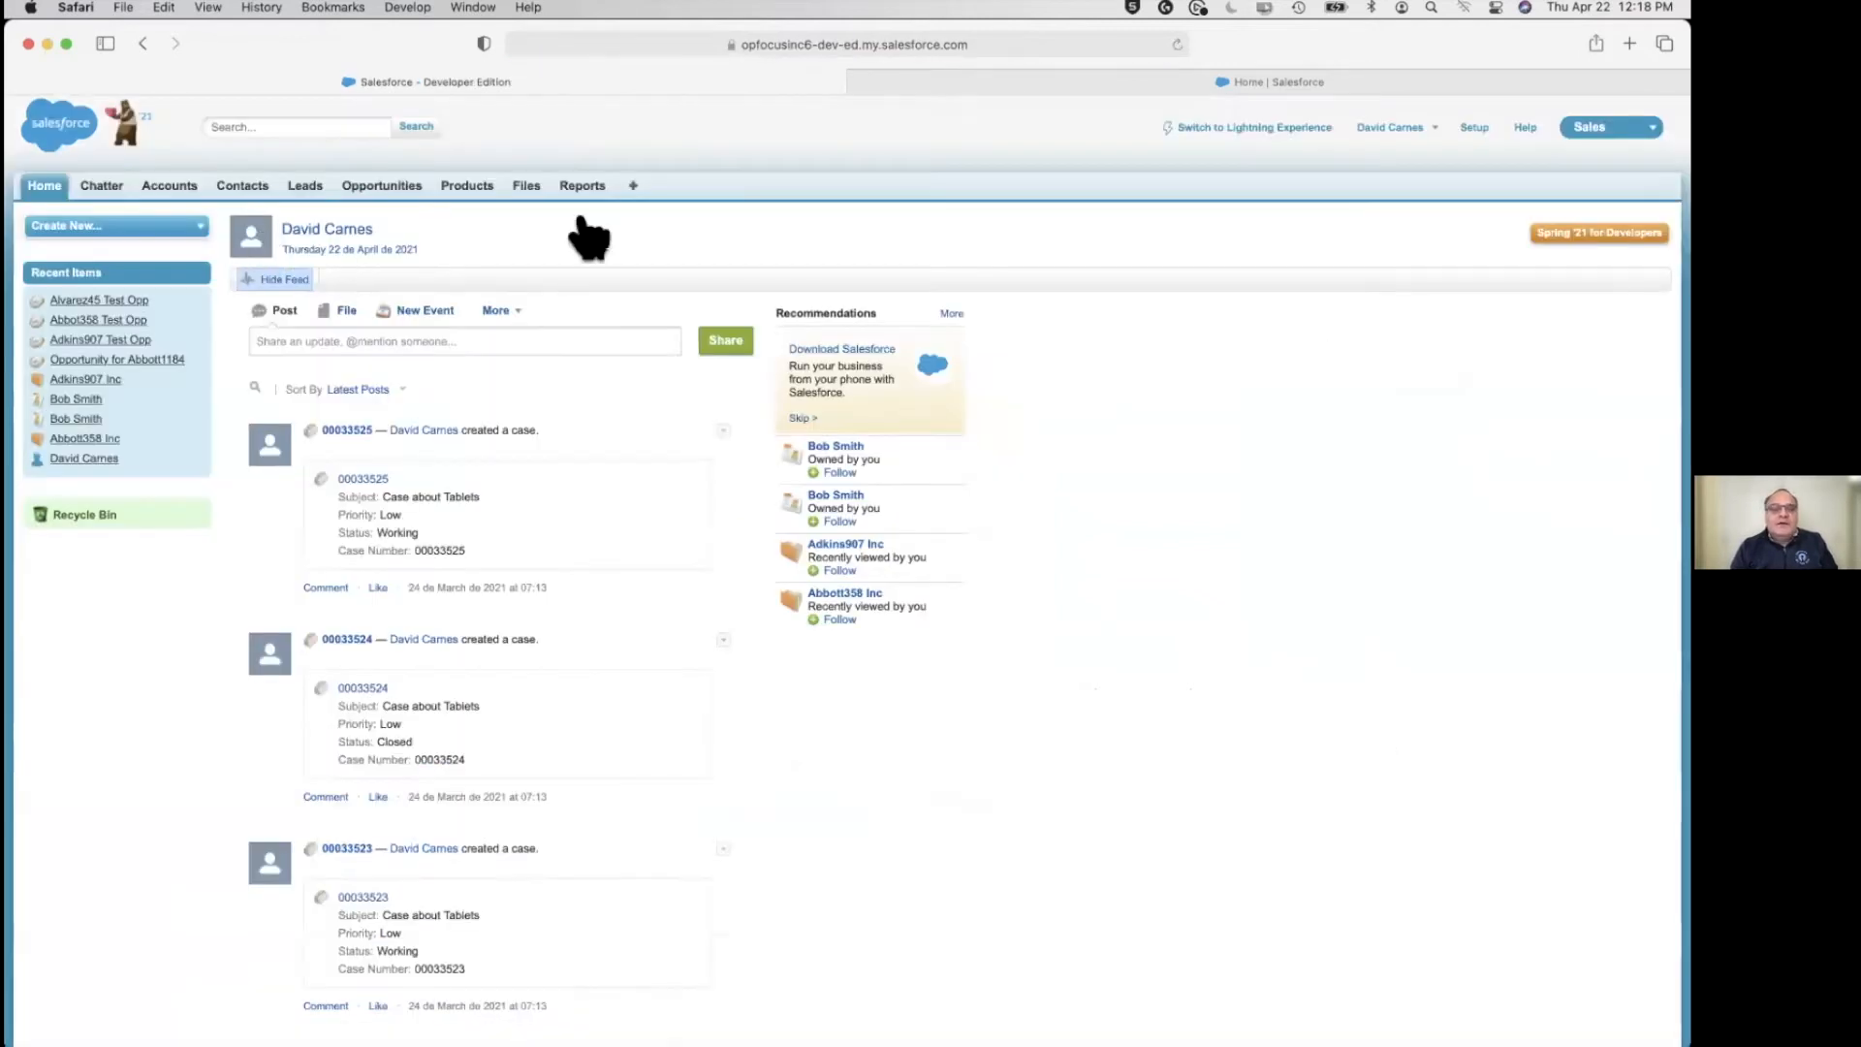
{"action": "left_click", "coordinate": [569, 189]}
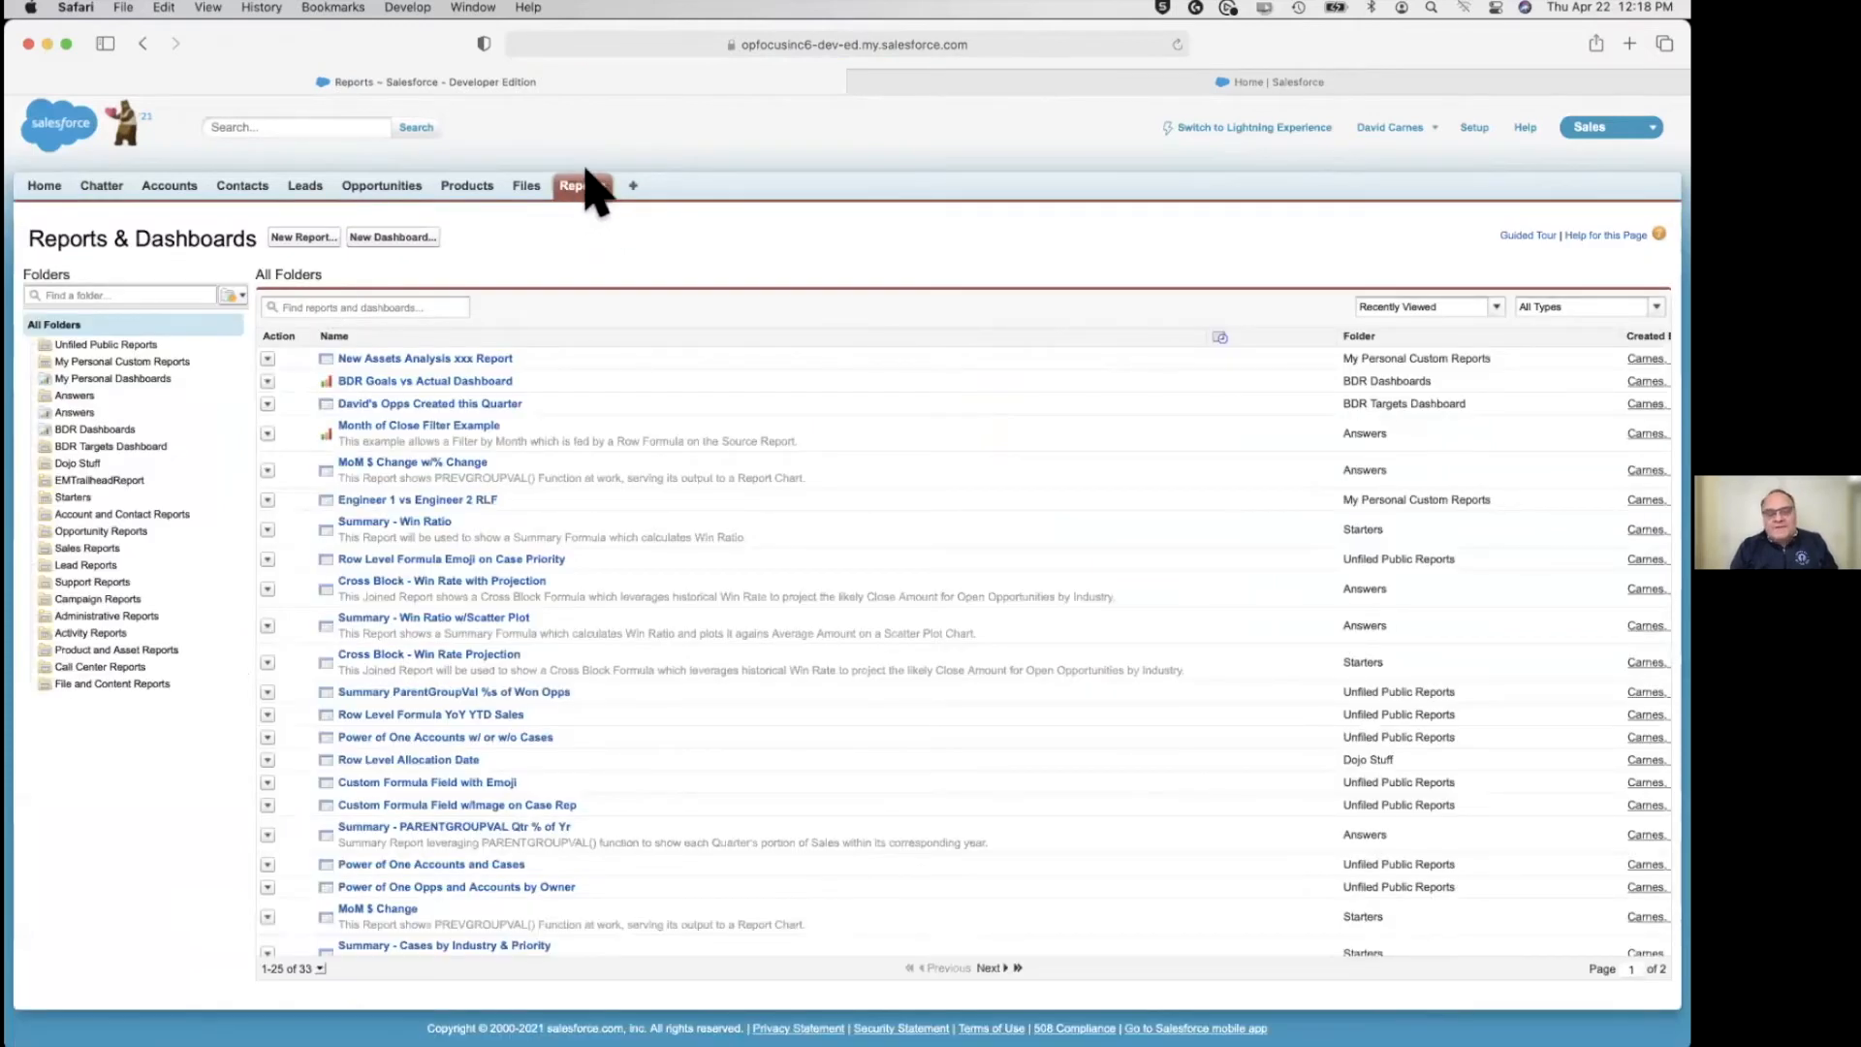
{"action": "left_click", "coordinate": [308, 238]}
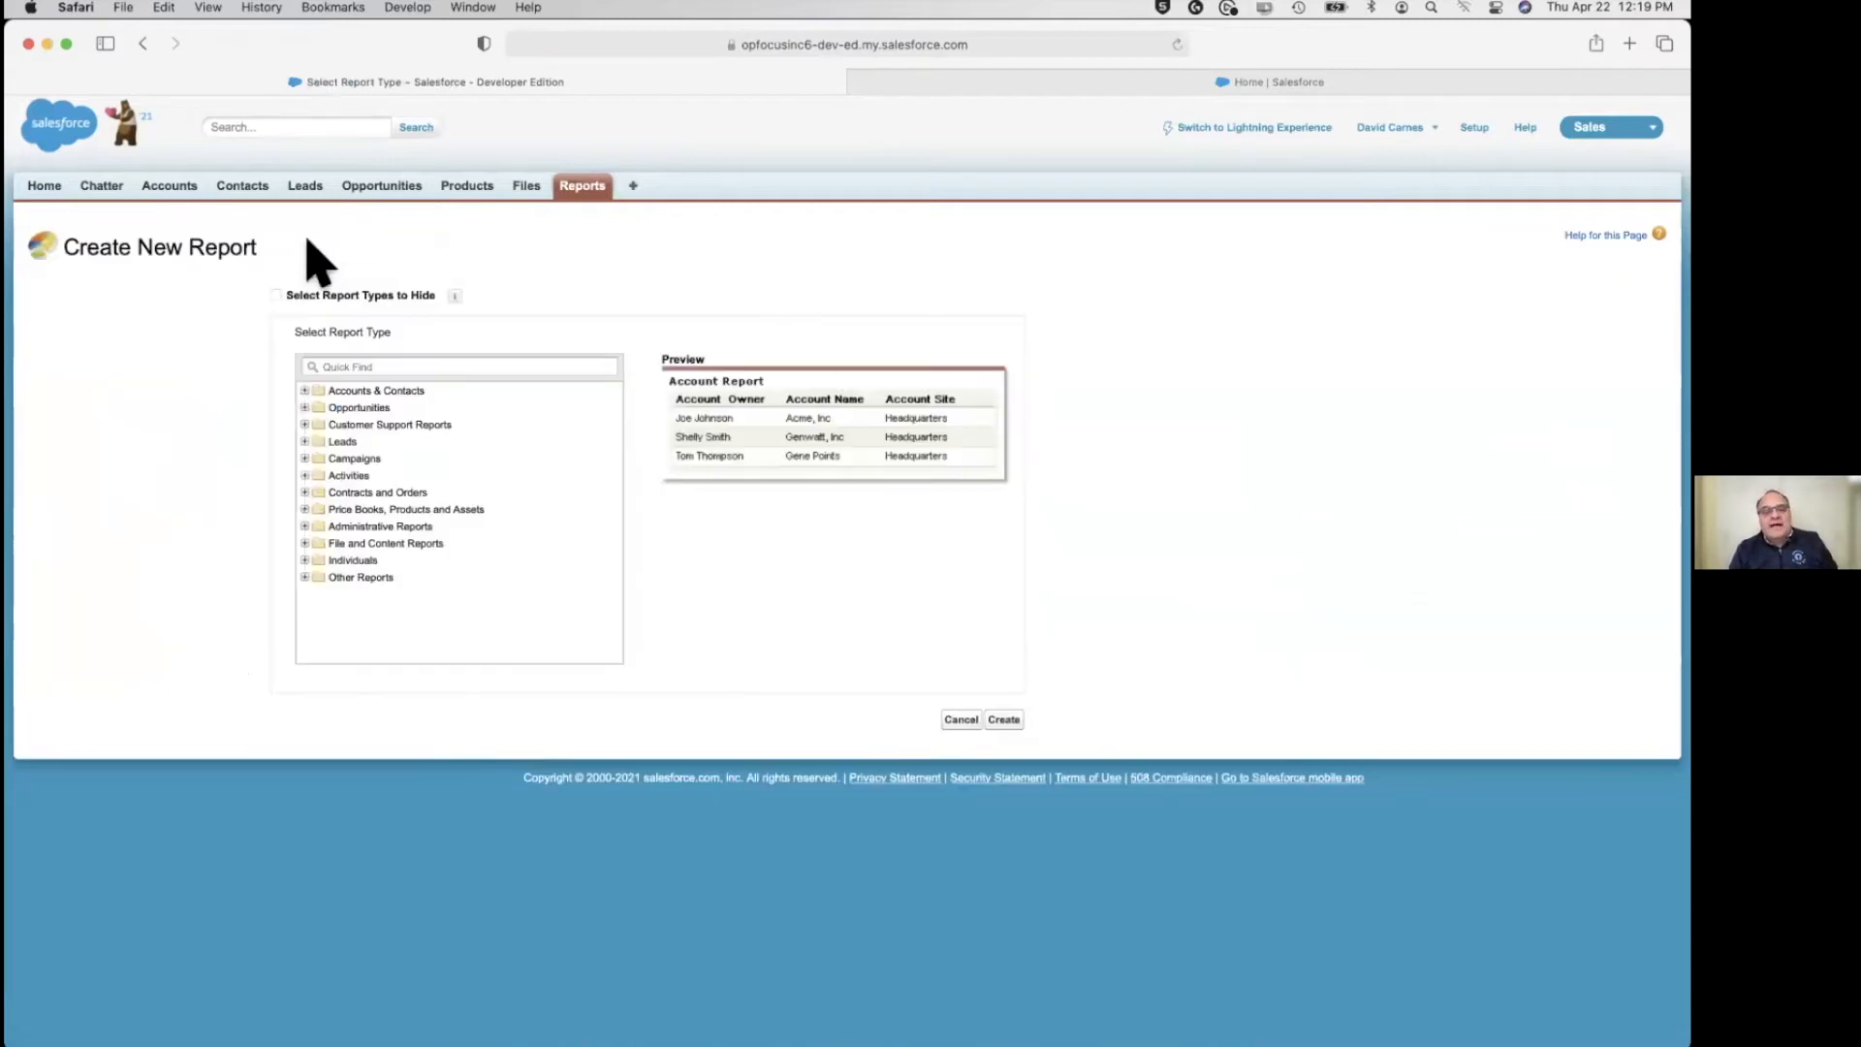
Enable selecting report types to hide, filter the report types by "contact", and hide Campaigns with Contacts.
{"action": "left_click", "coordinate": [276, 295]}
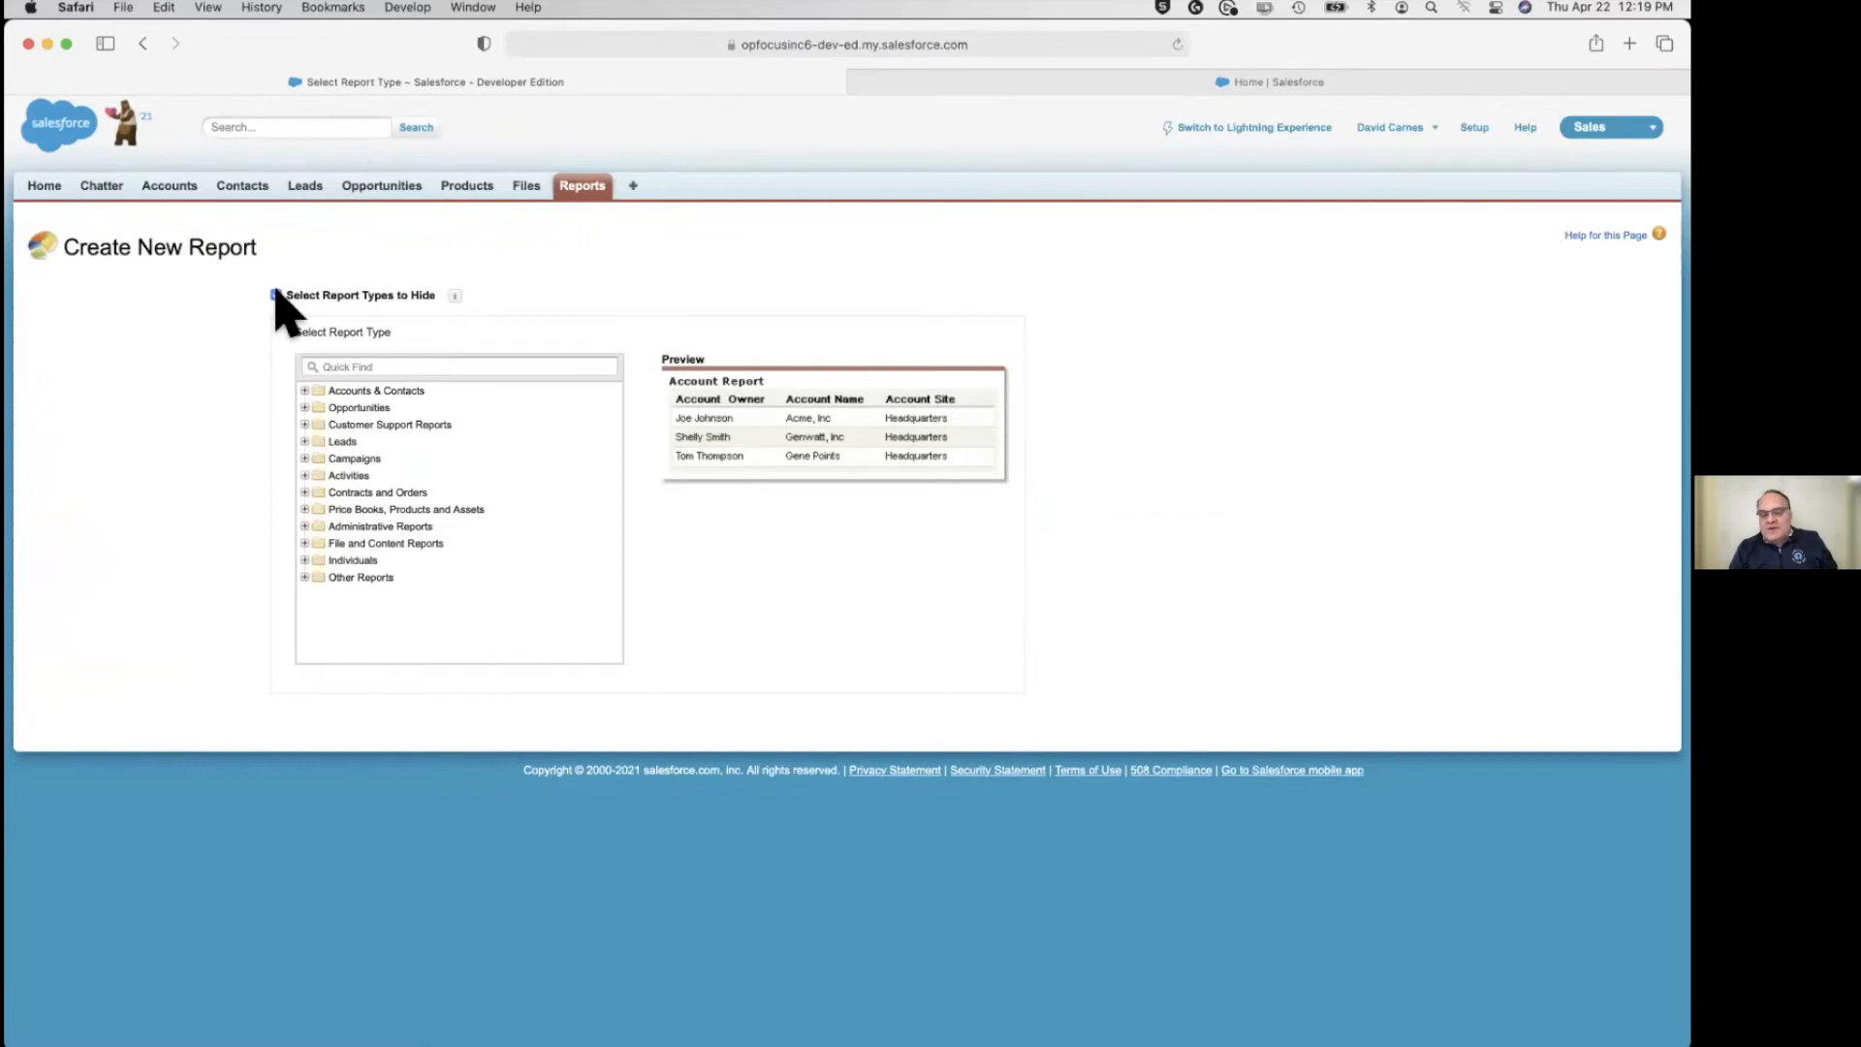
{"action": "left_click", "coordinate": [375, 366]}
{"action": "type", "text": "contact"}
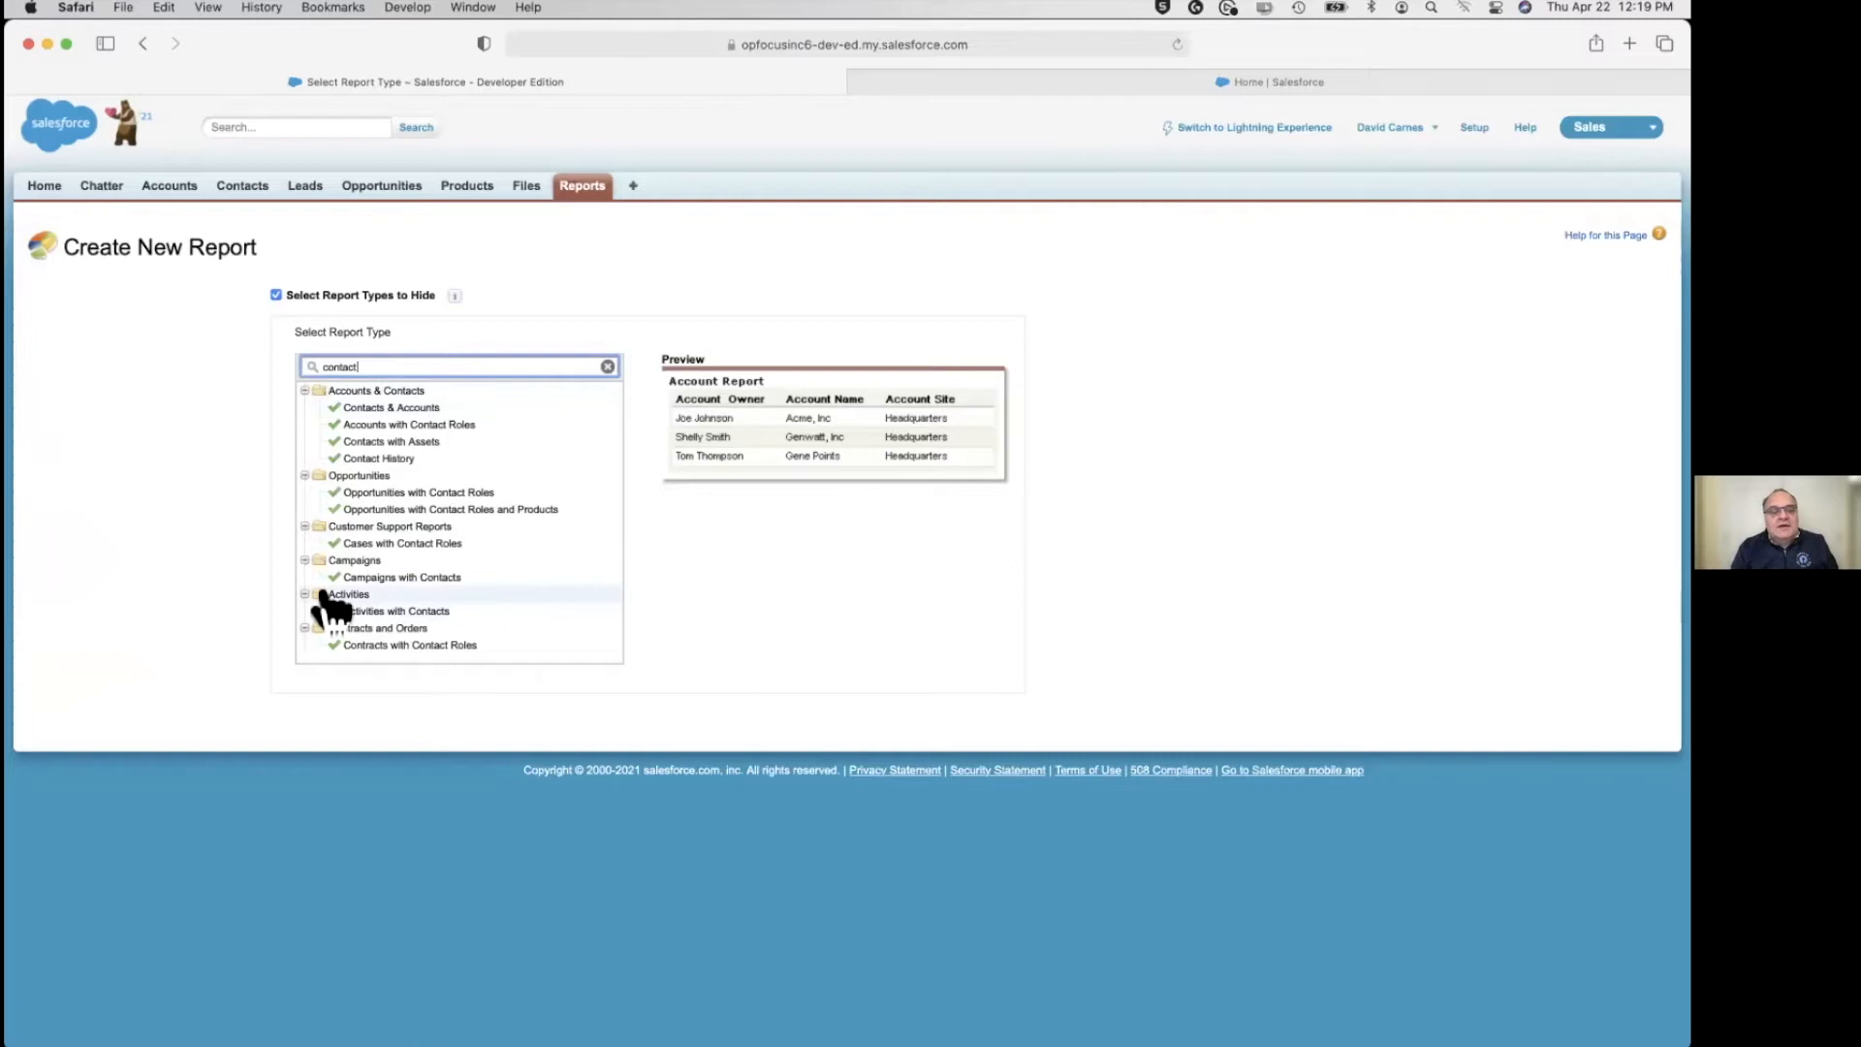
{"action": "left_click", "coordinate": [341, 578]}
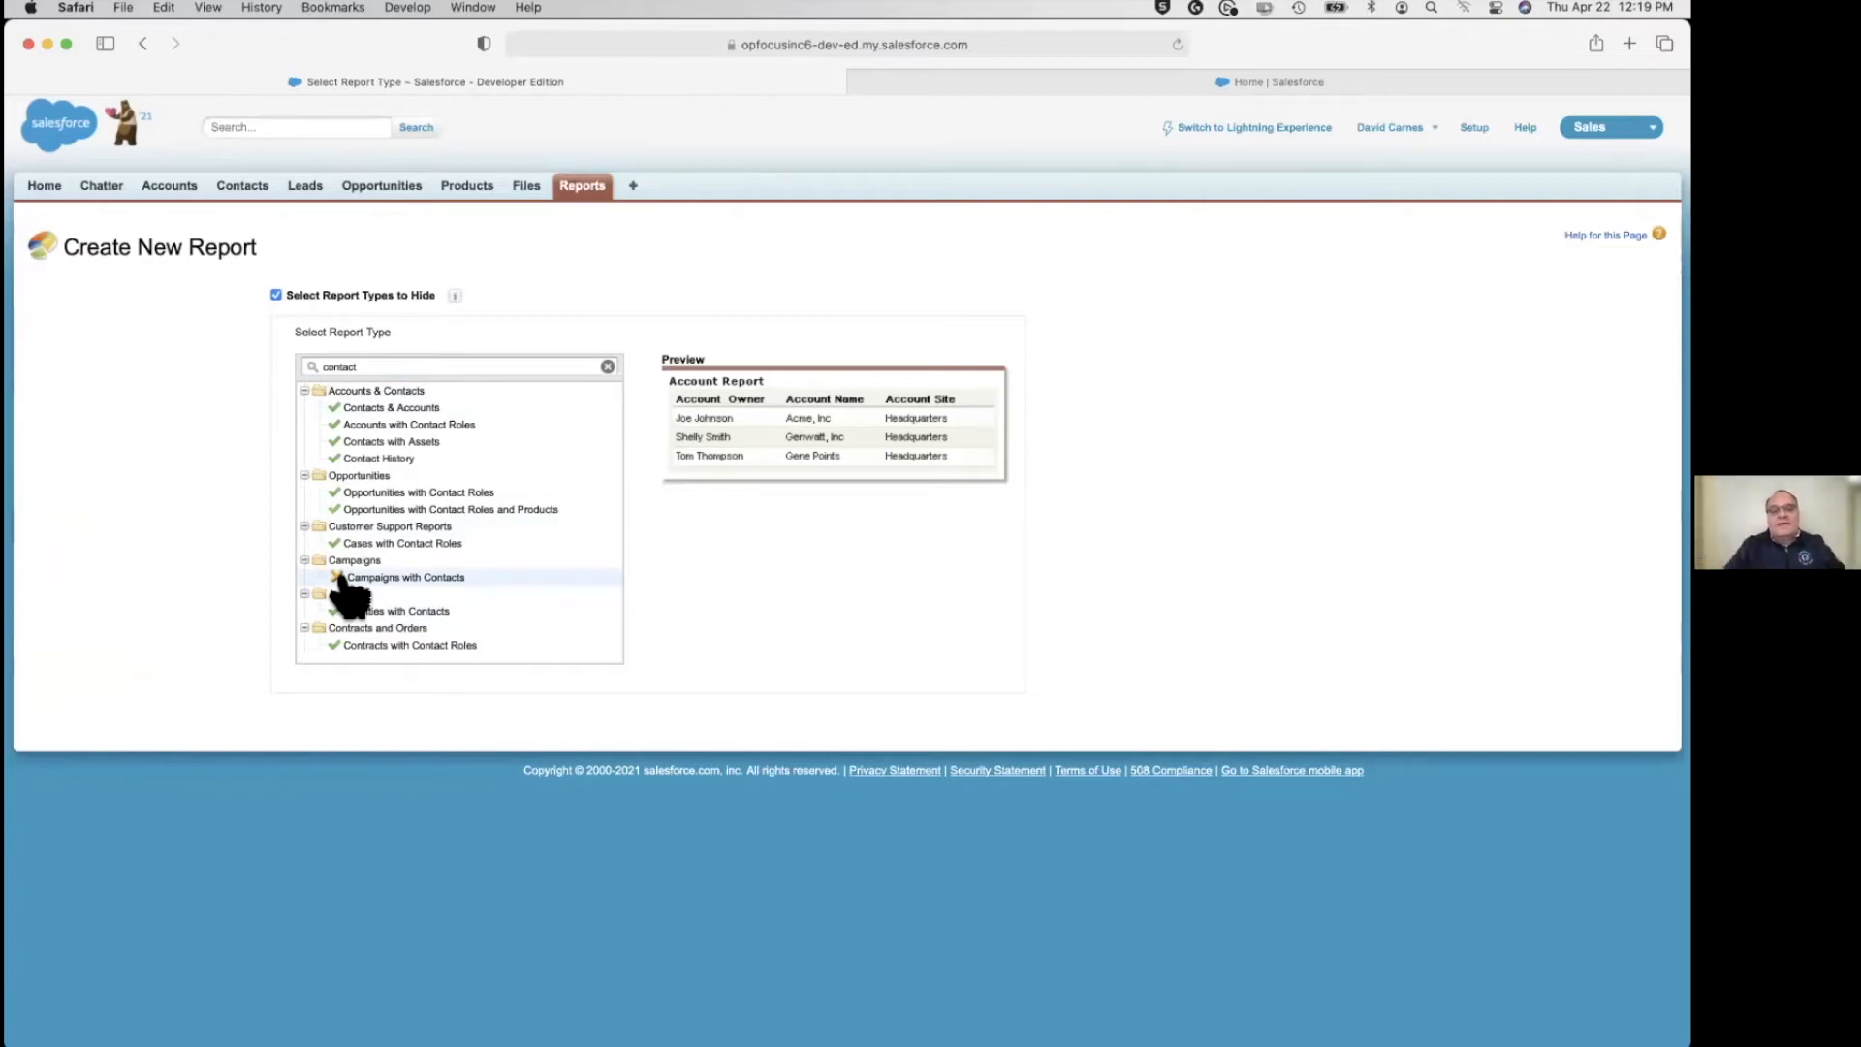
Switch to the presentation and show the Hiding Report Types Exercise slide.
{"action": "key", "text": "super+Tab"}
{"action": "left_click", "coordinate": [289, 499]}
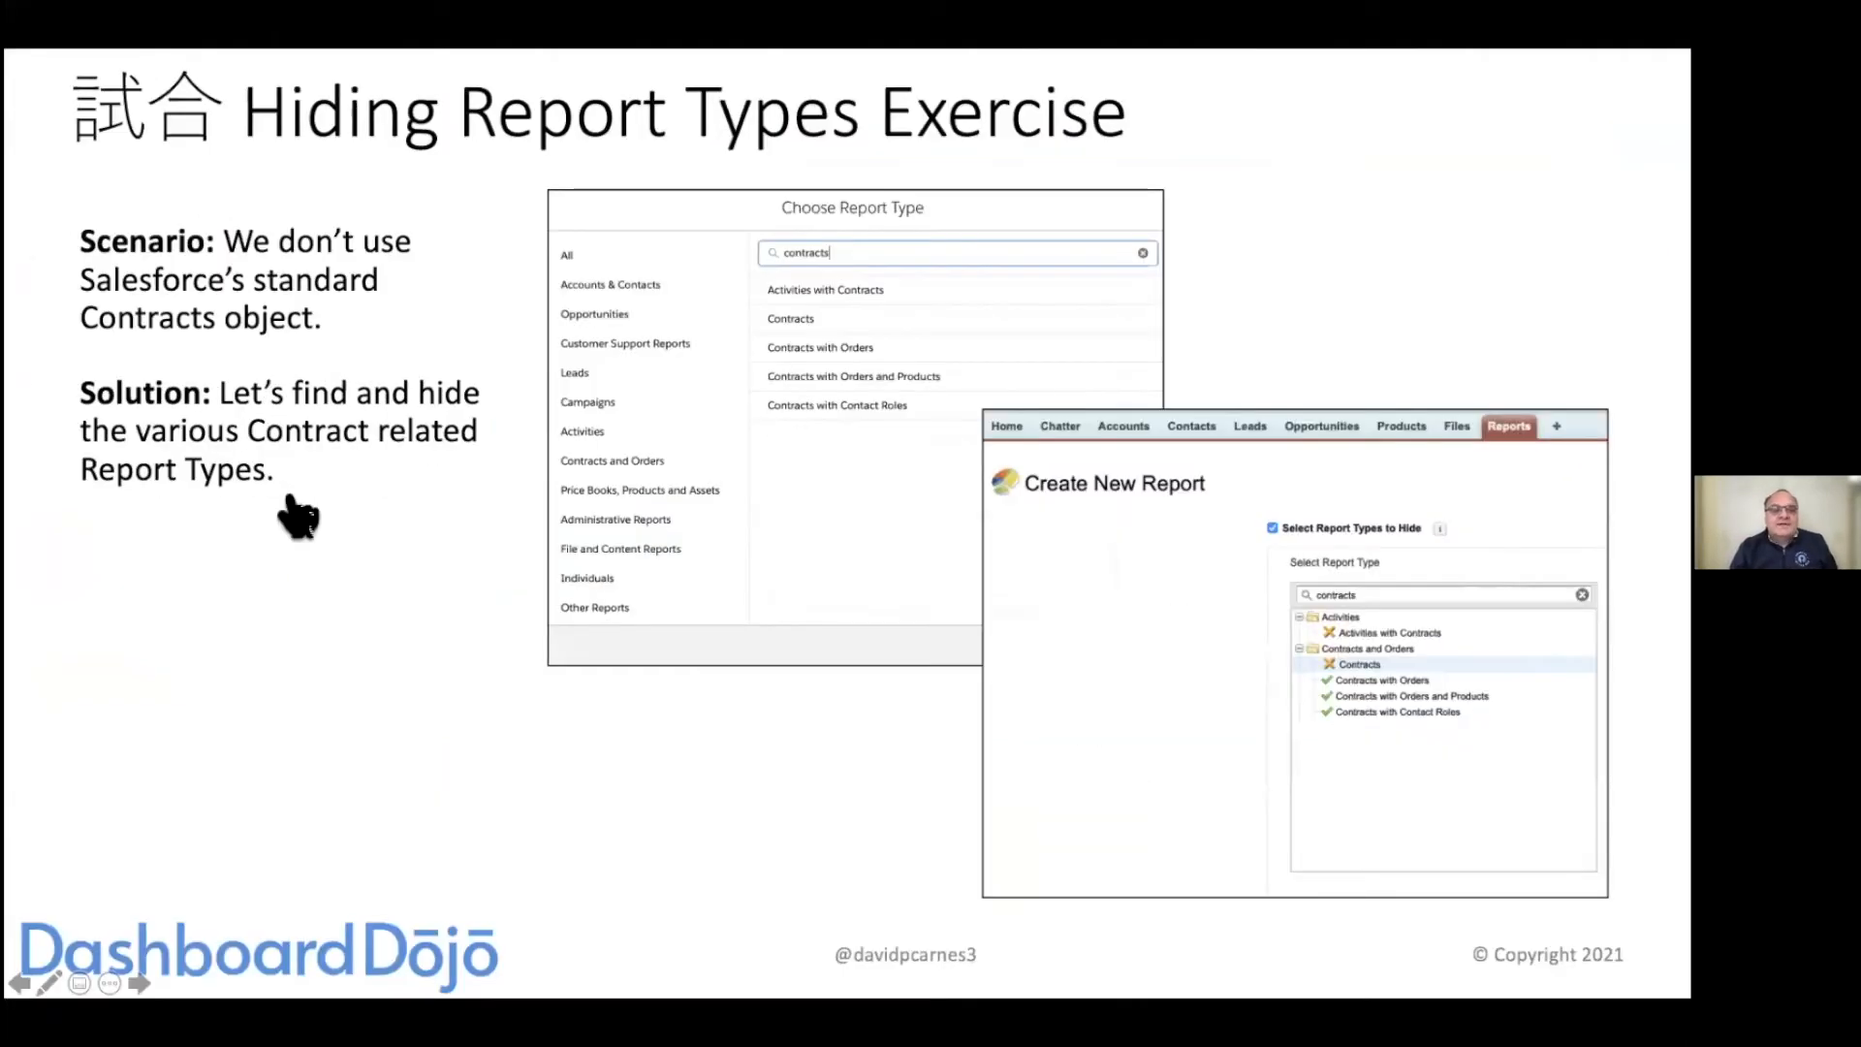
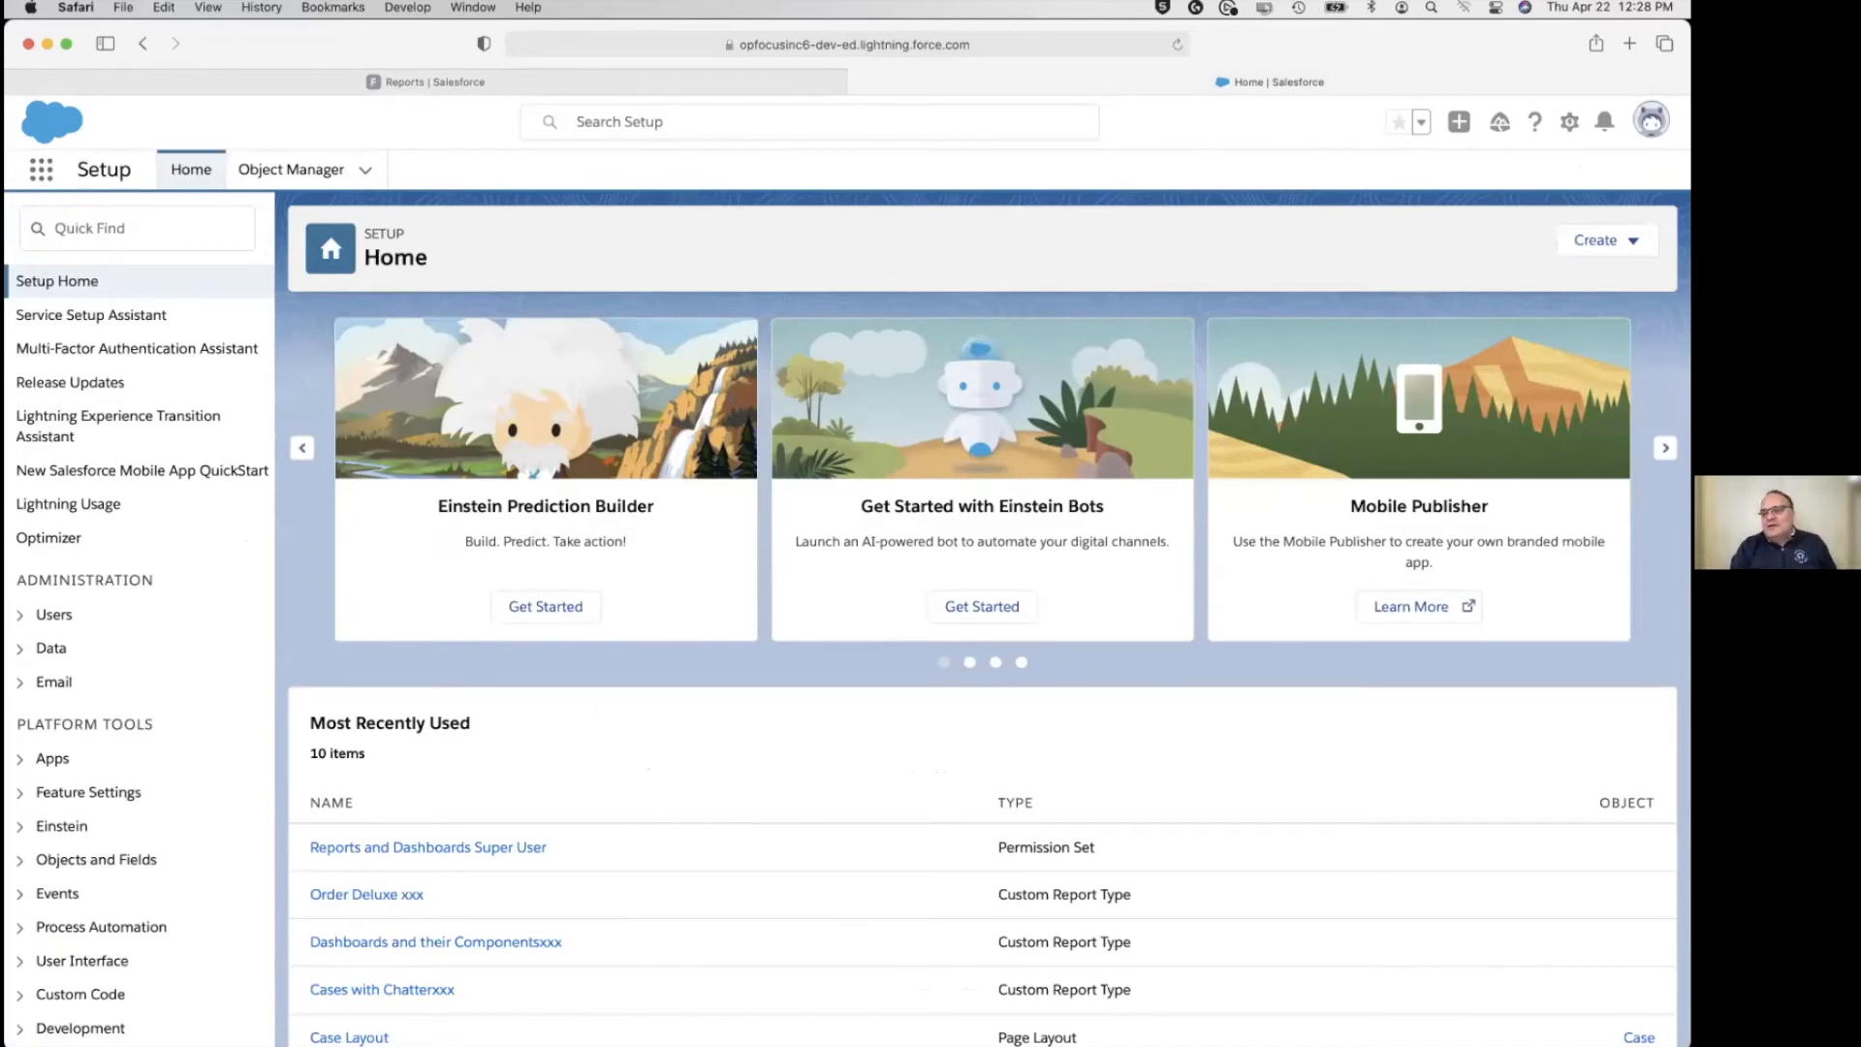
Open the Report Types page of the Reports & Dashboards analytics settings in Setup.
{"action": "left_click", "coordinate": [1570, 121]}
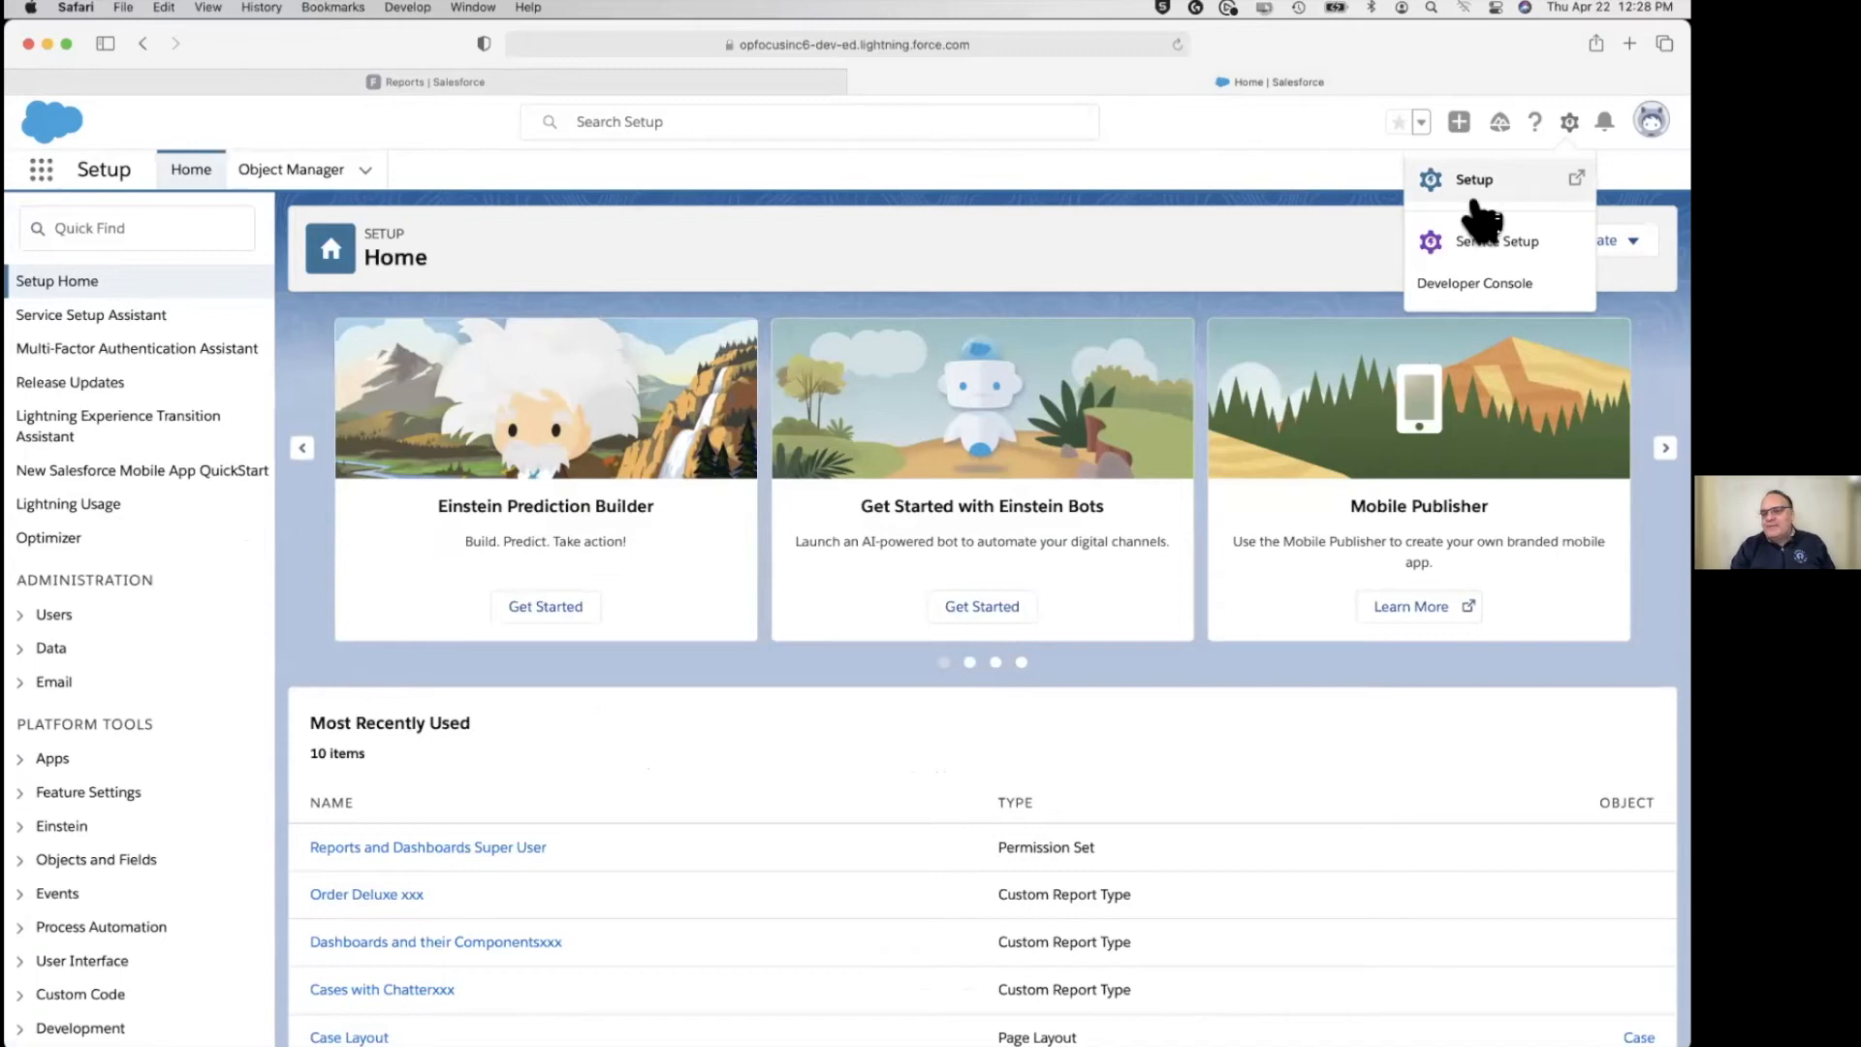
{"action": "left_click", "coordinate": [993, 259]}
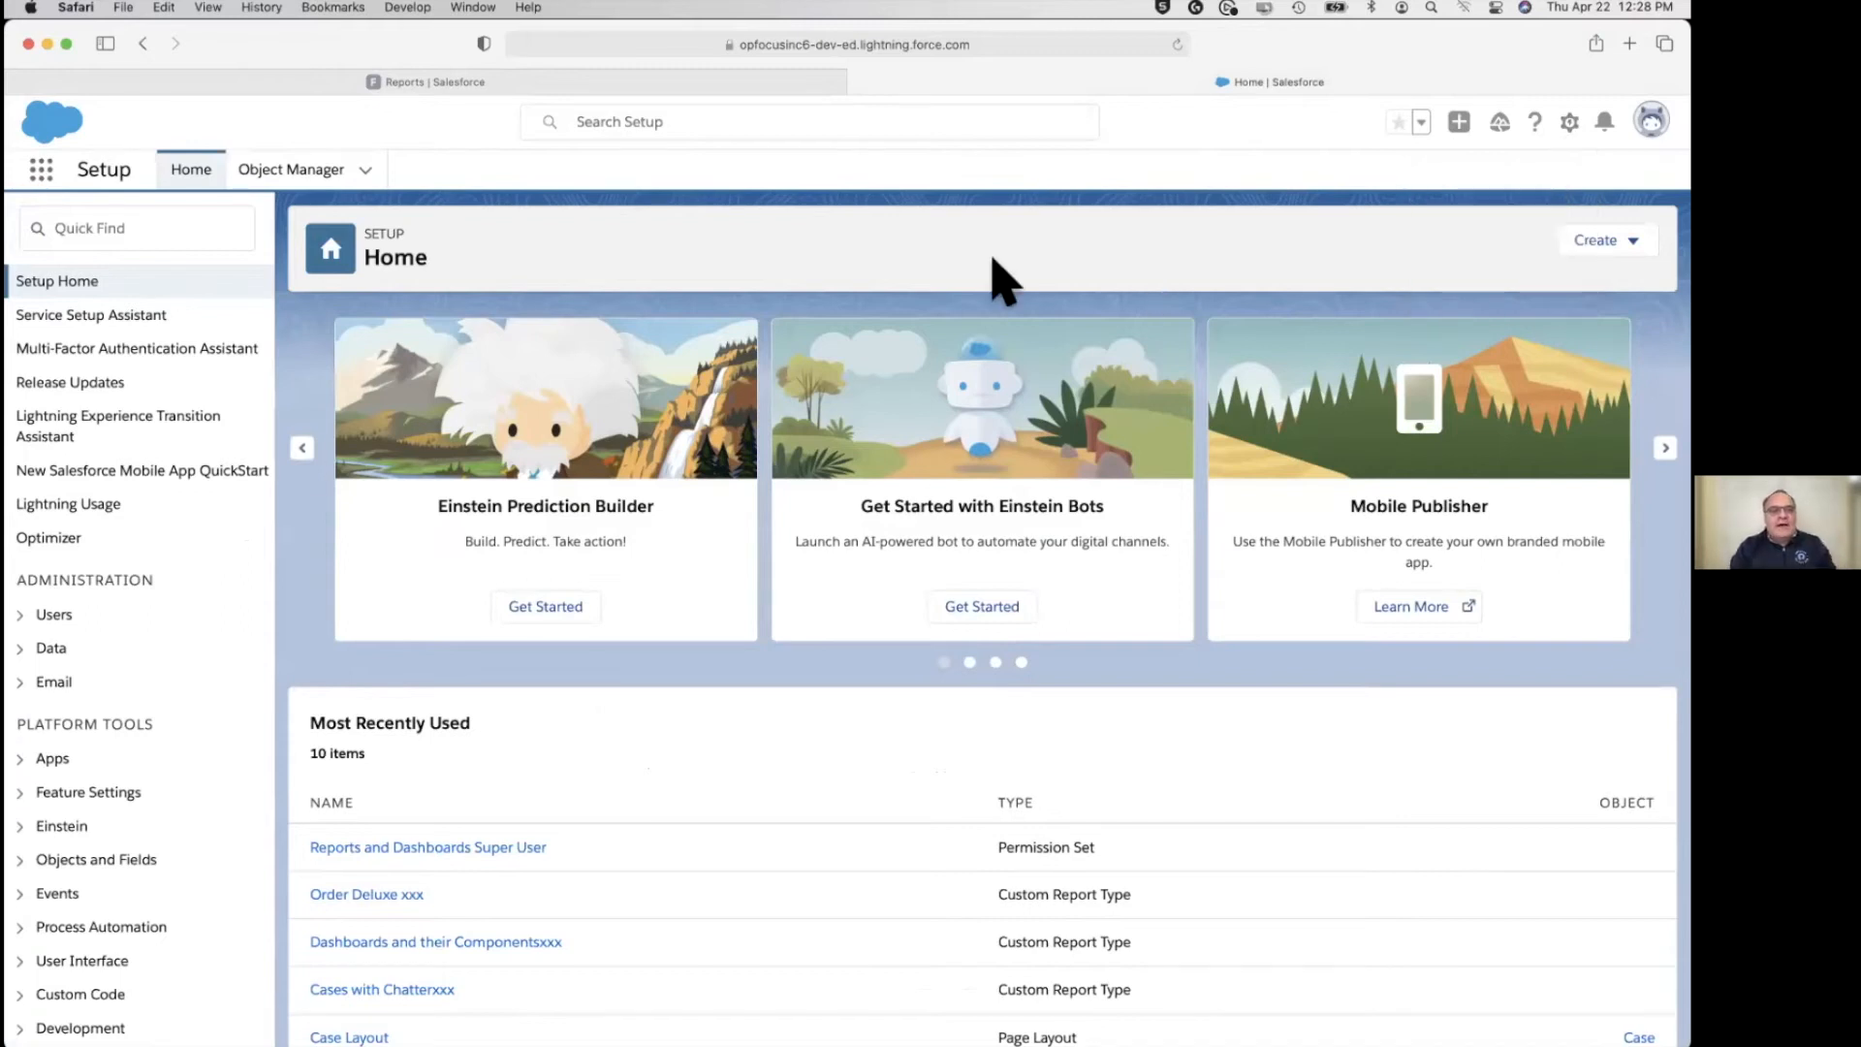
{"action": "scroll", "coordinate": [160, 611], "scroll_direction": "down", "scroll_amount": 5}
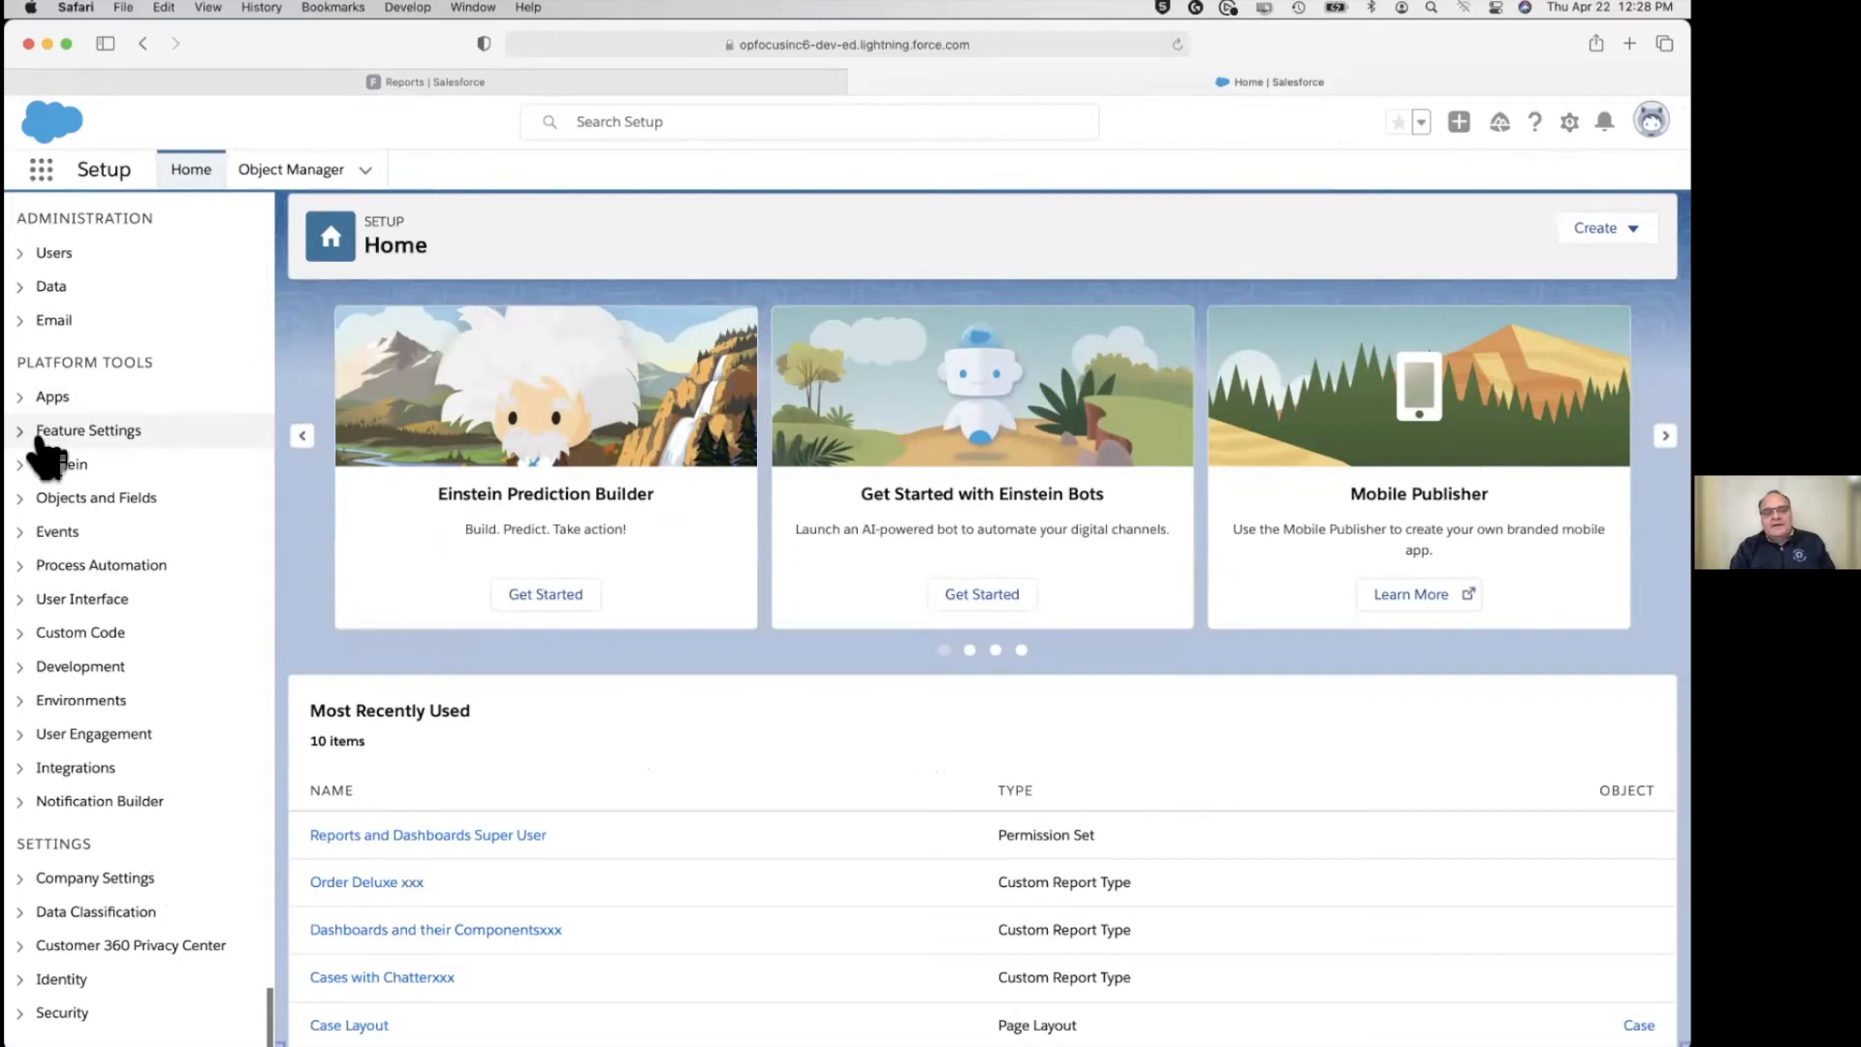
{"action": "left_click", "coordinate": [39, 438]}
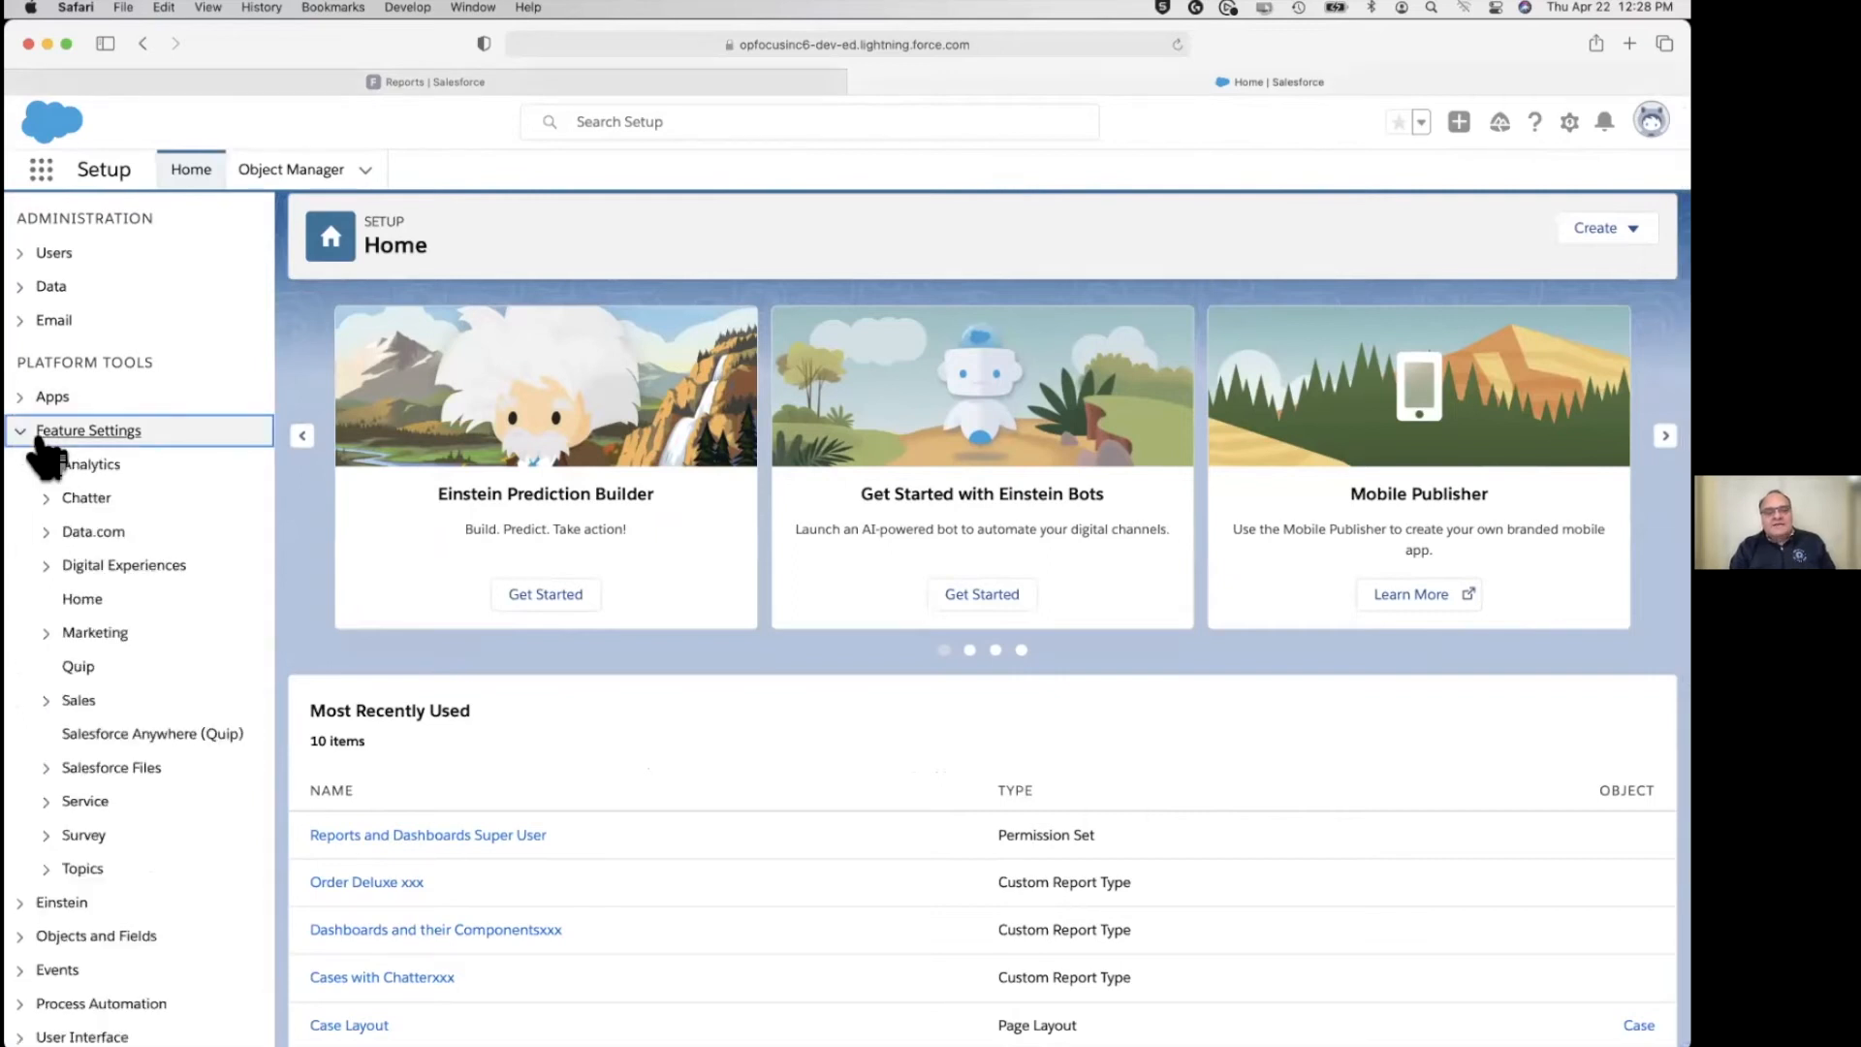
{"action": "left_click", "coordinate": [46, 466]}
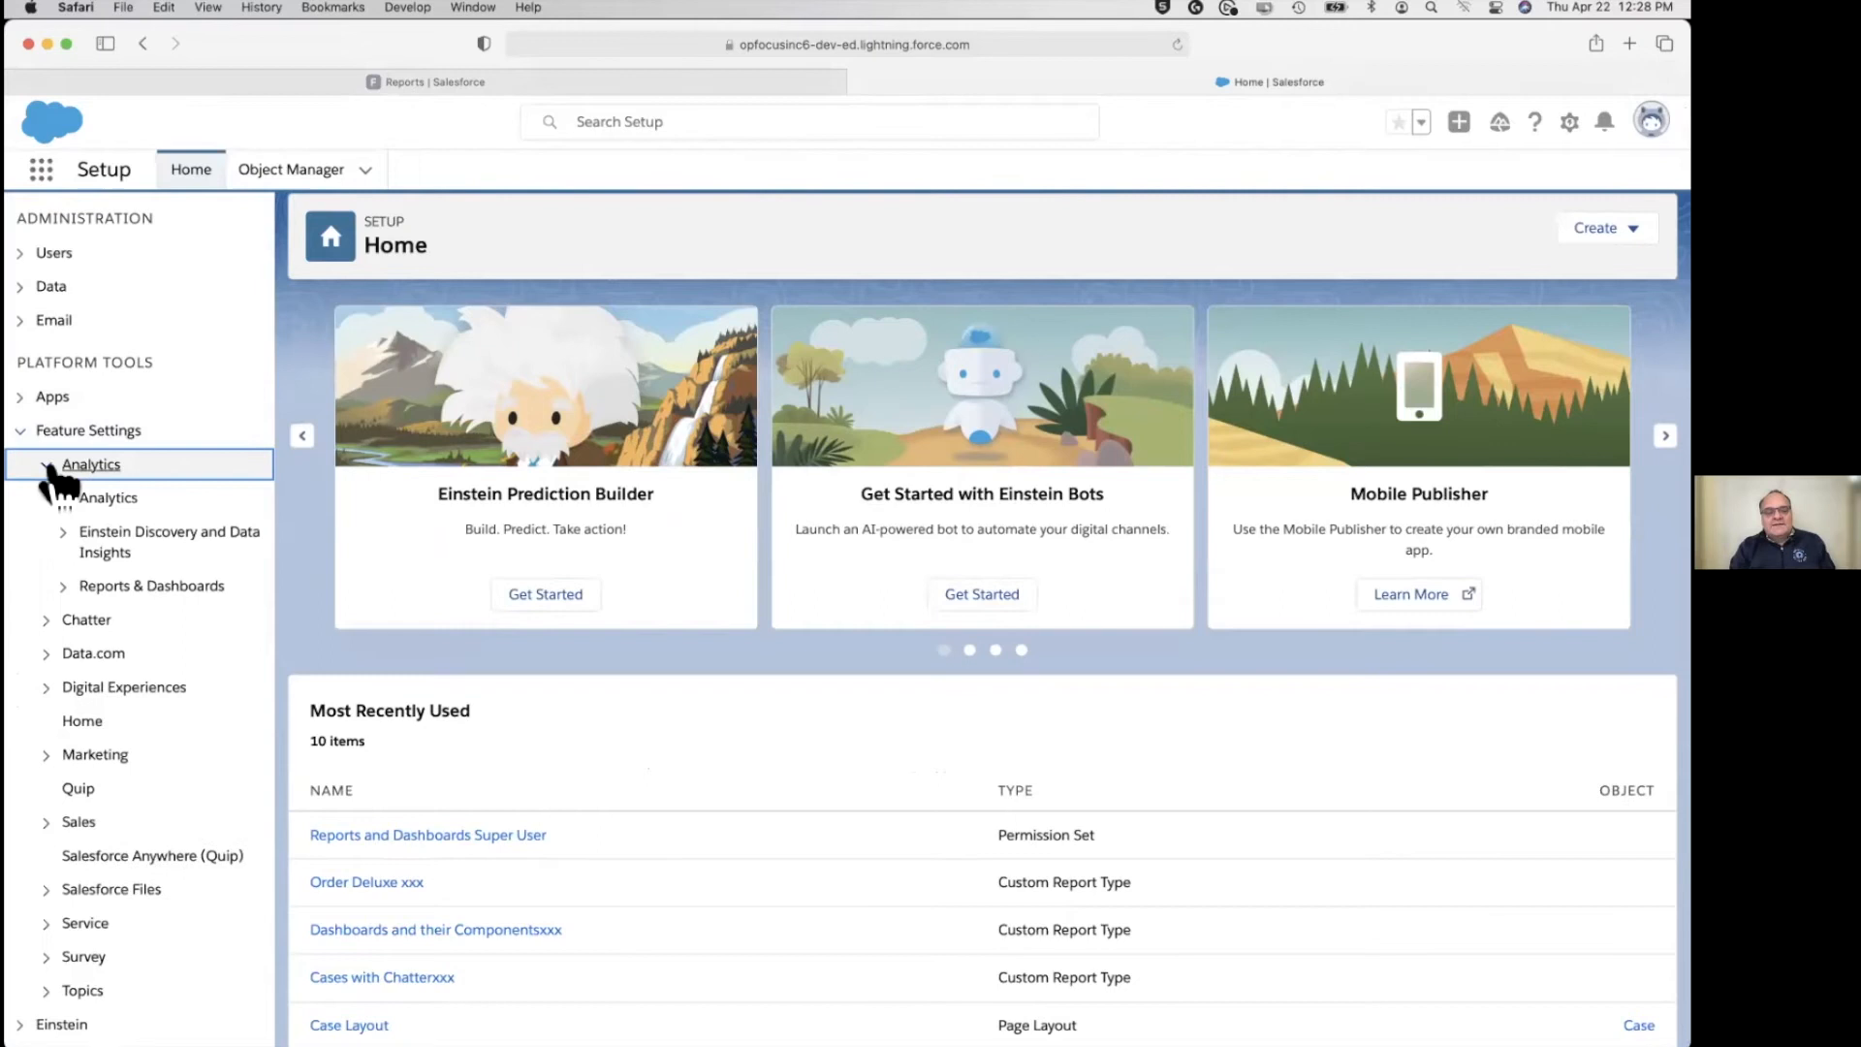
{"action": "left_click", "coordinate": [66, 589]}
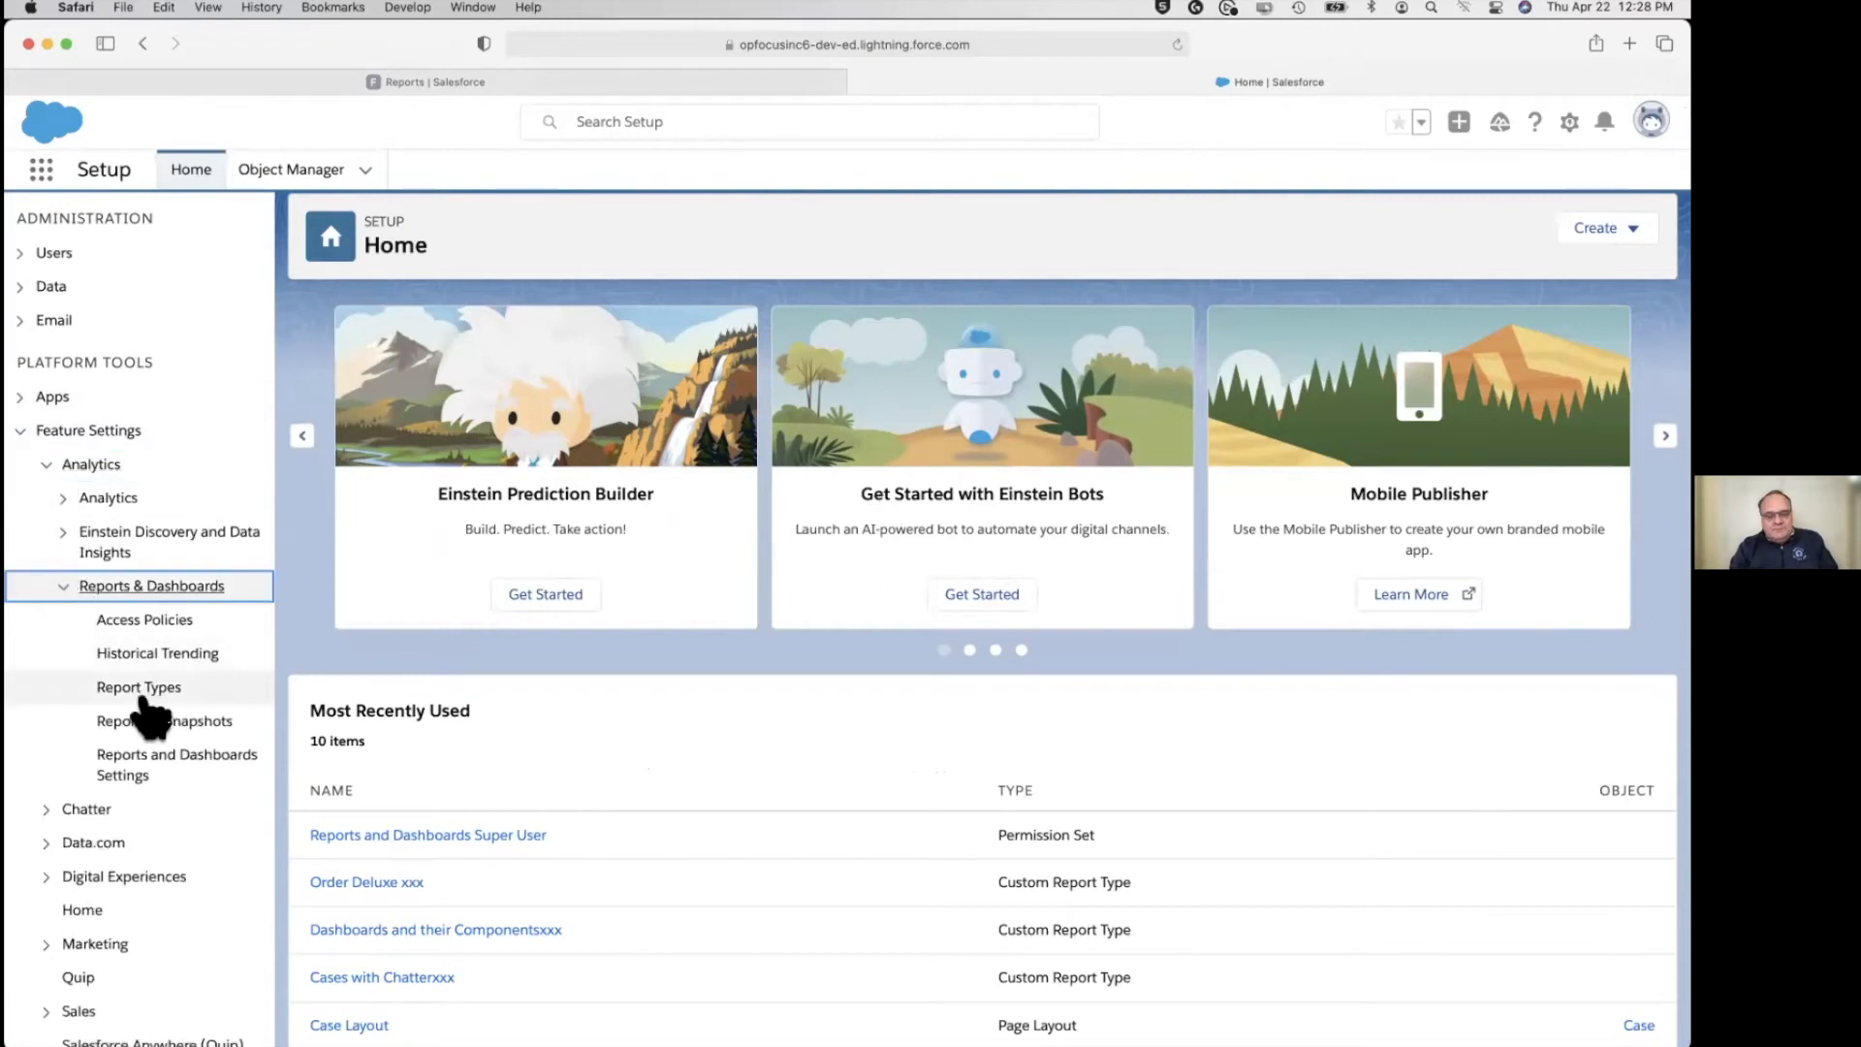
{"action": "left_click", "coordinate": [149, 694]}
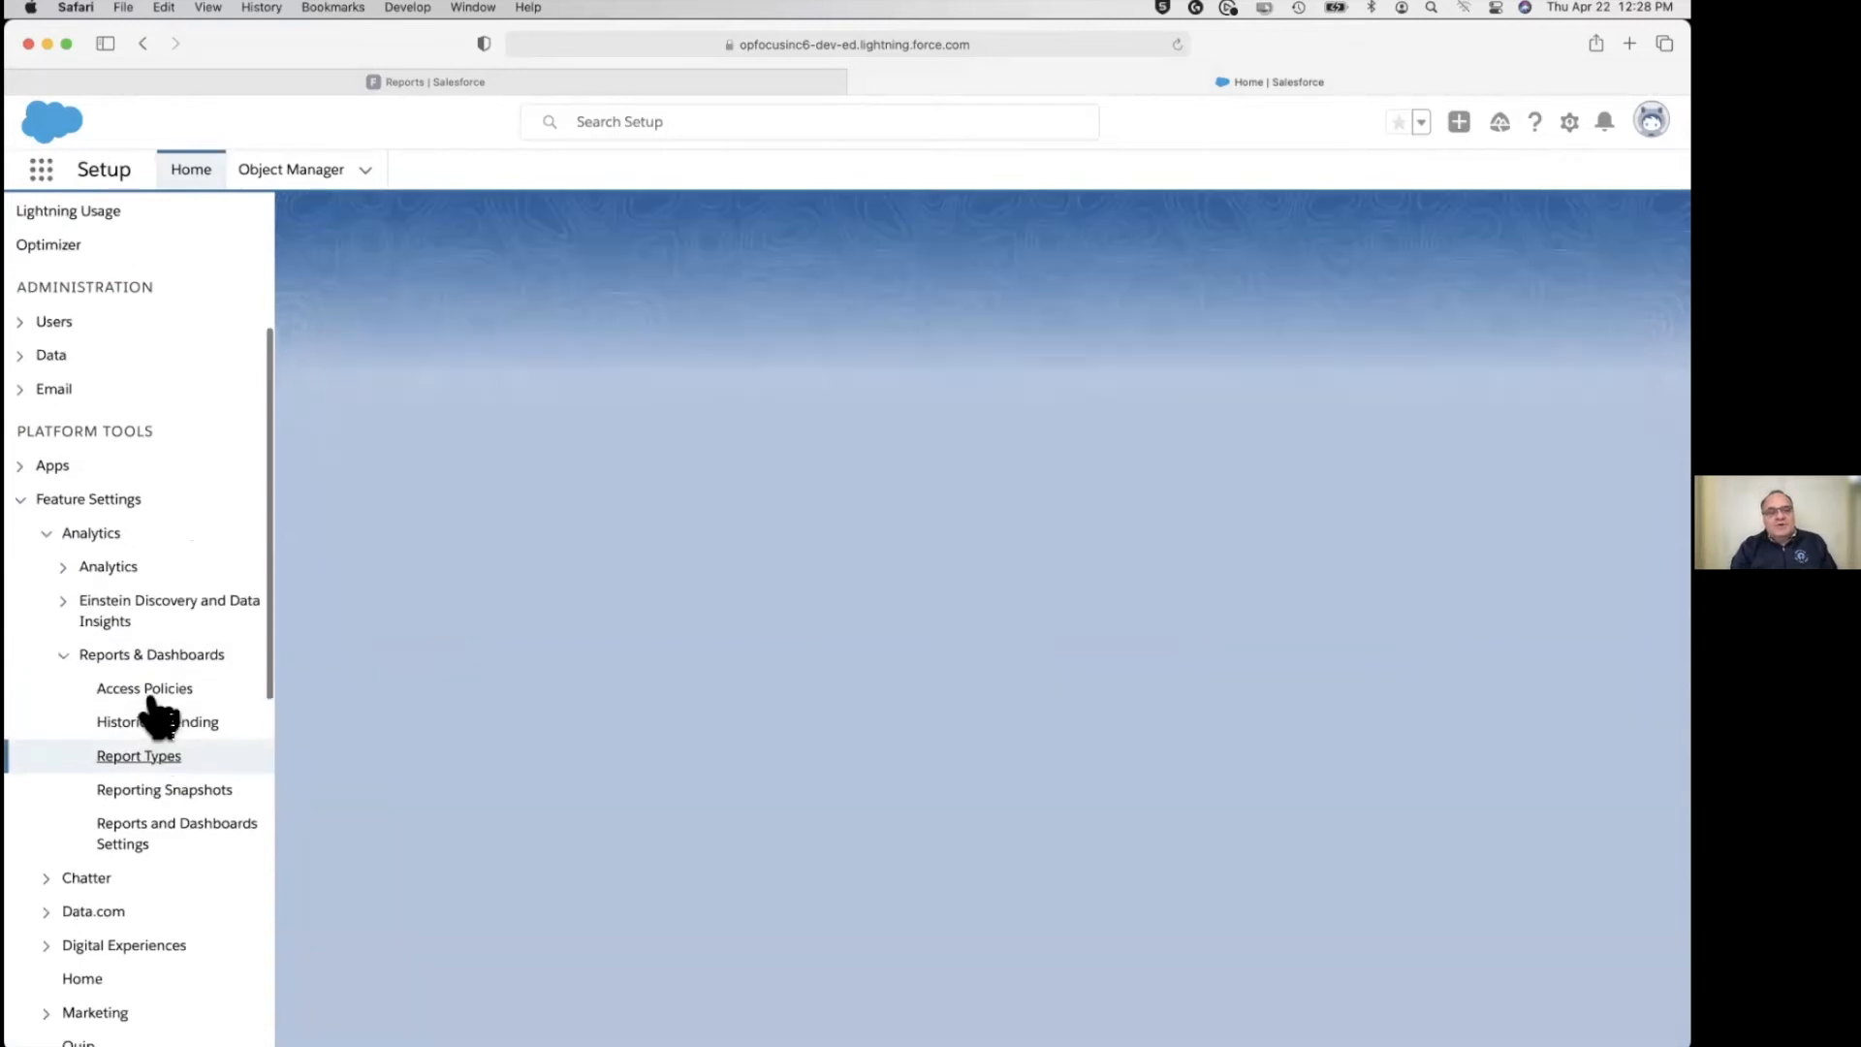
Examine the list of all custom report types, including the Cases with Chatterxxx entry.
{"action": "scroll", "coordinate": [155, 717], "scroll_direction": "up", "scroll_amount": 3}
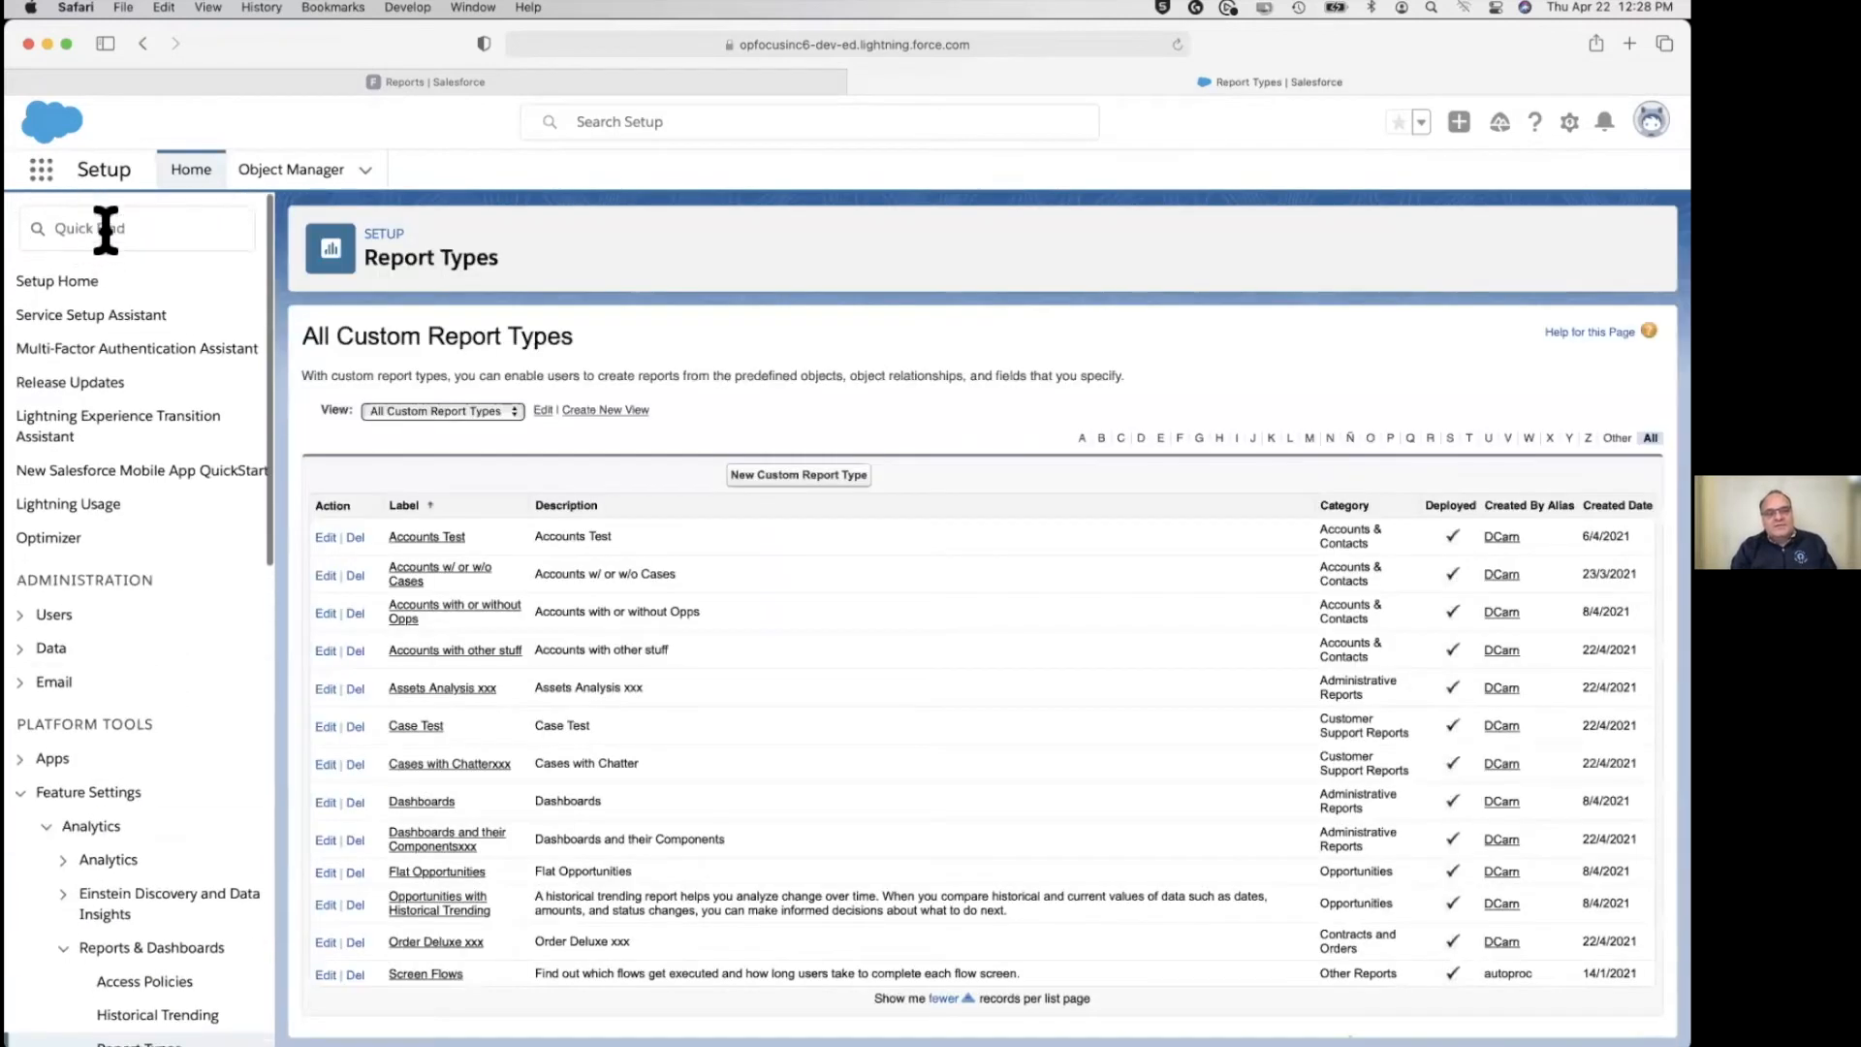
{"action": "scroll", "coordinate": [155, 620], "scroll_direction": "down", "scroll_amount": 10}
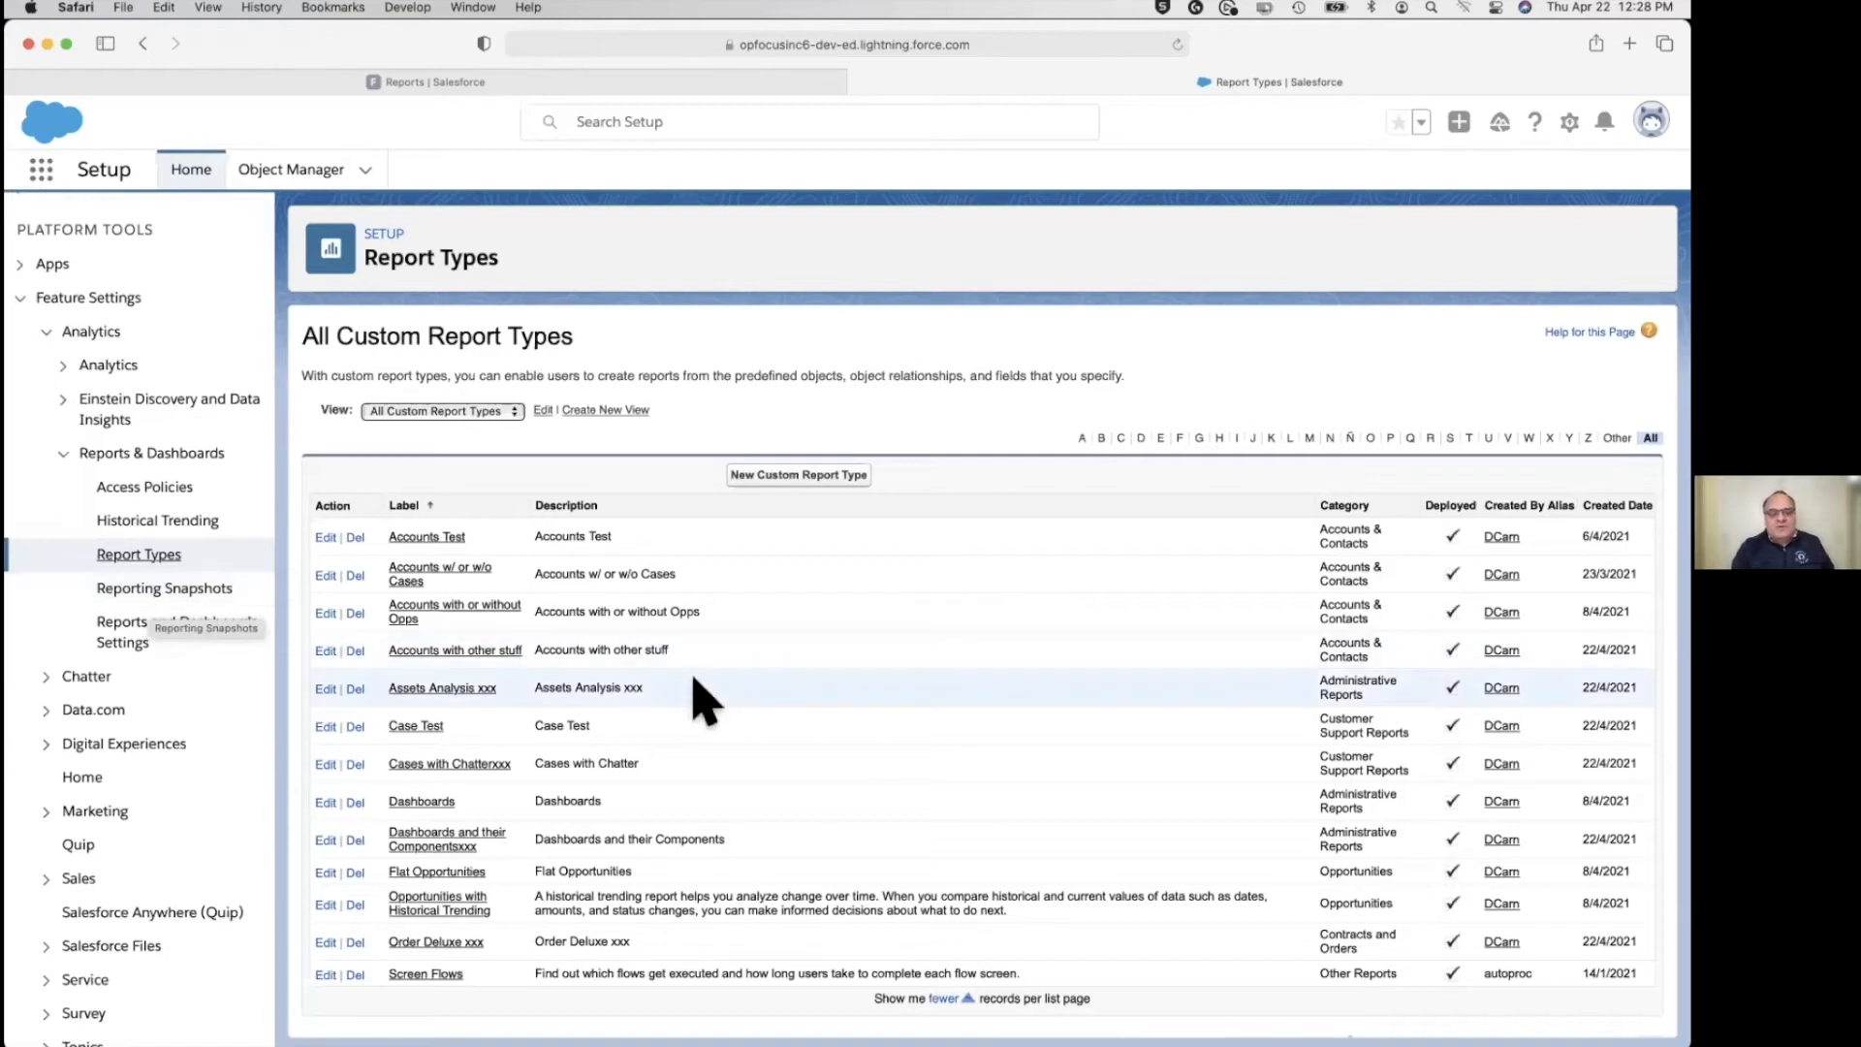
{"action": "scroll", "coordinate": [698, 698], "scroll_direction": "down", "scroll_amount": 1}
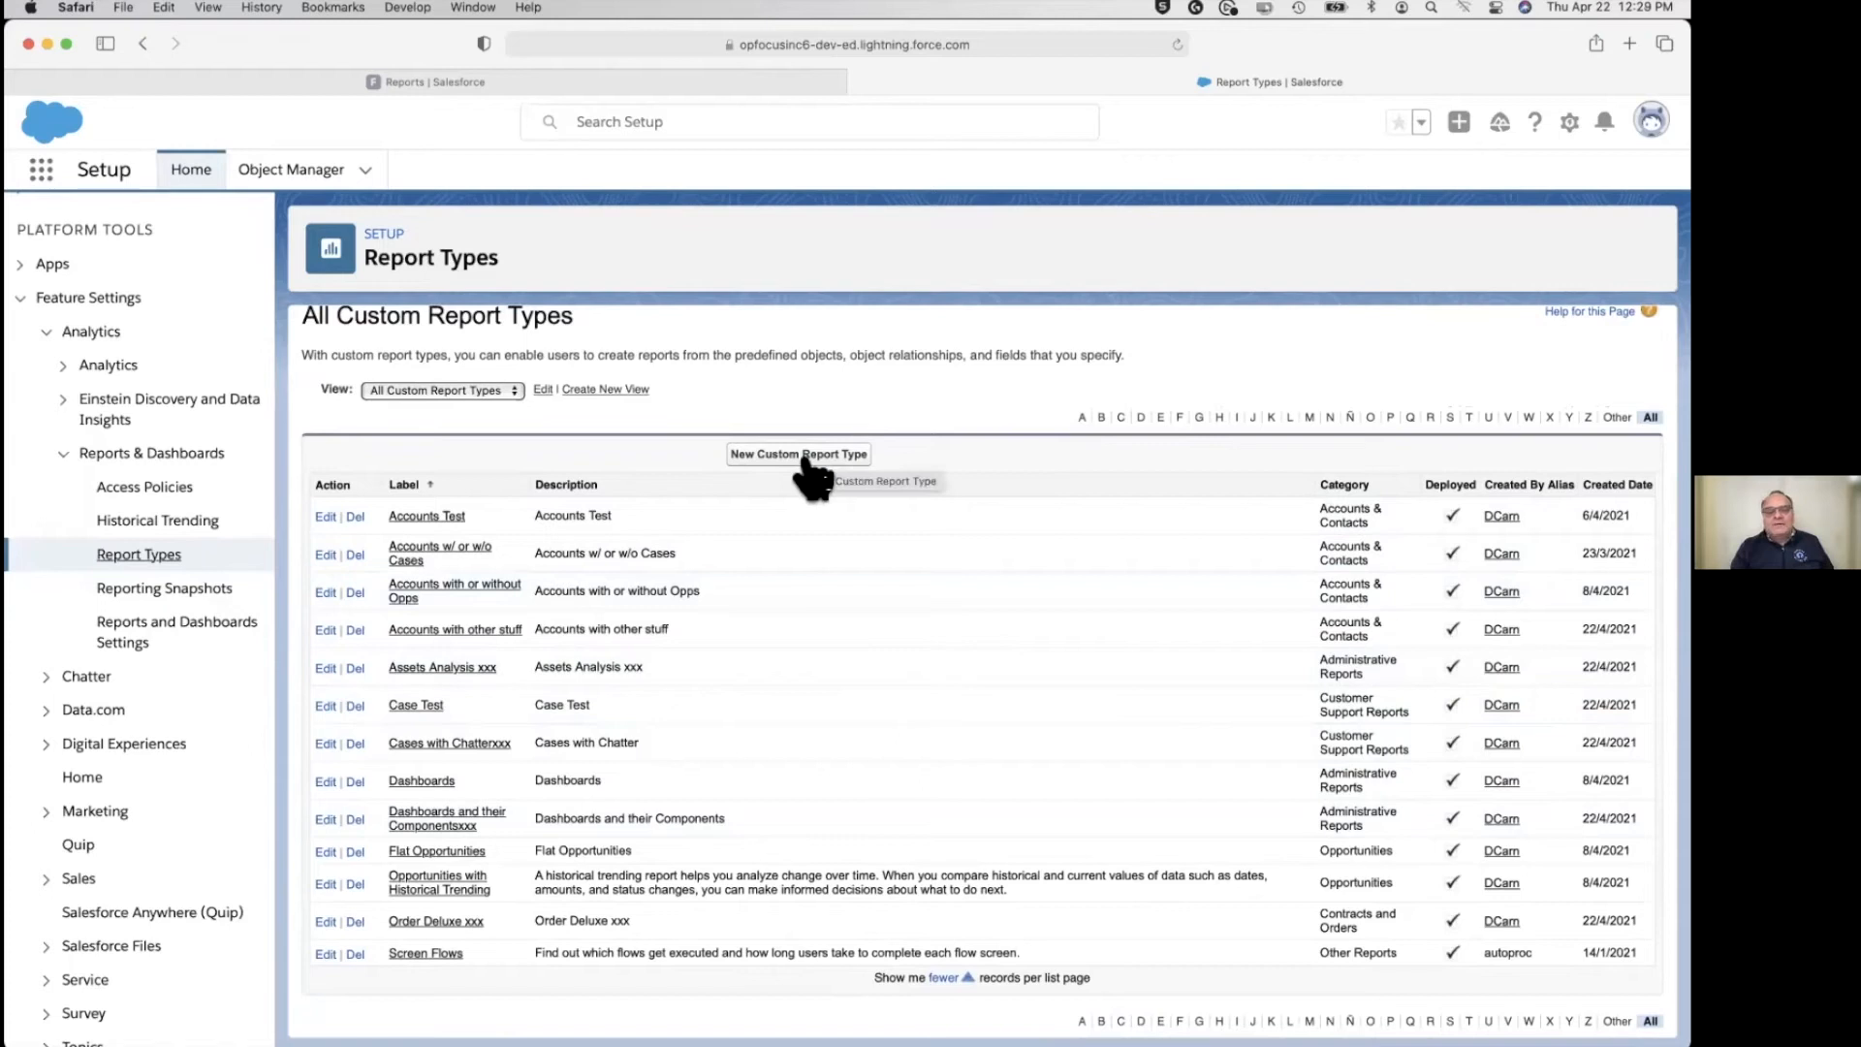
{"action": "left_click_drag", "start_coordinate": [373, 466], "coordinate": [926, 962]}
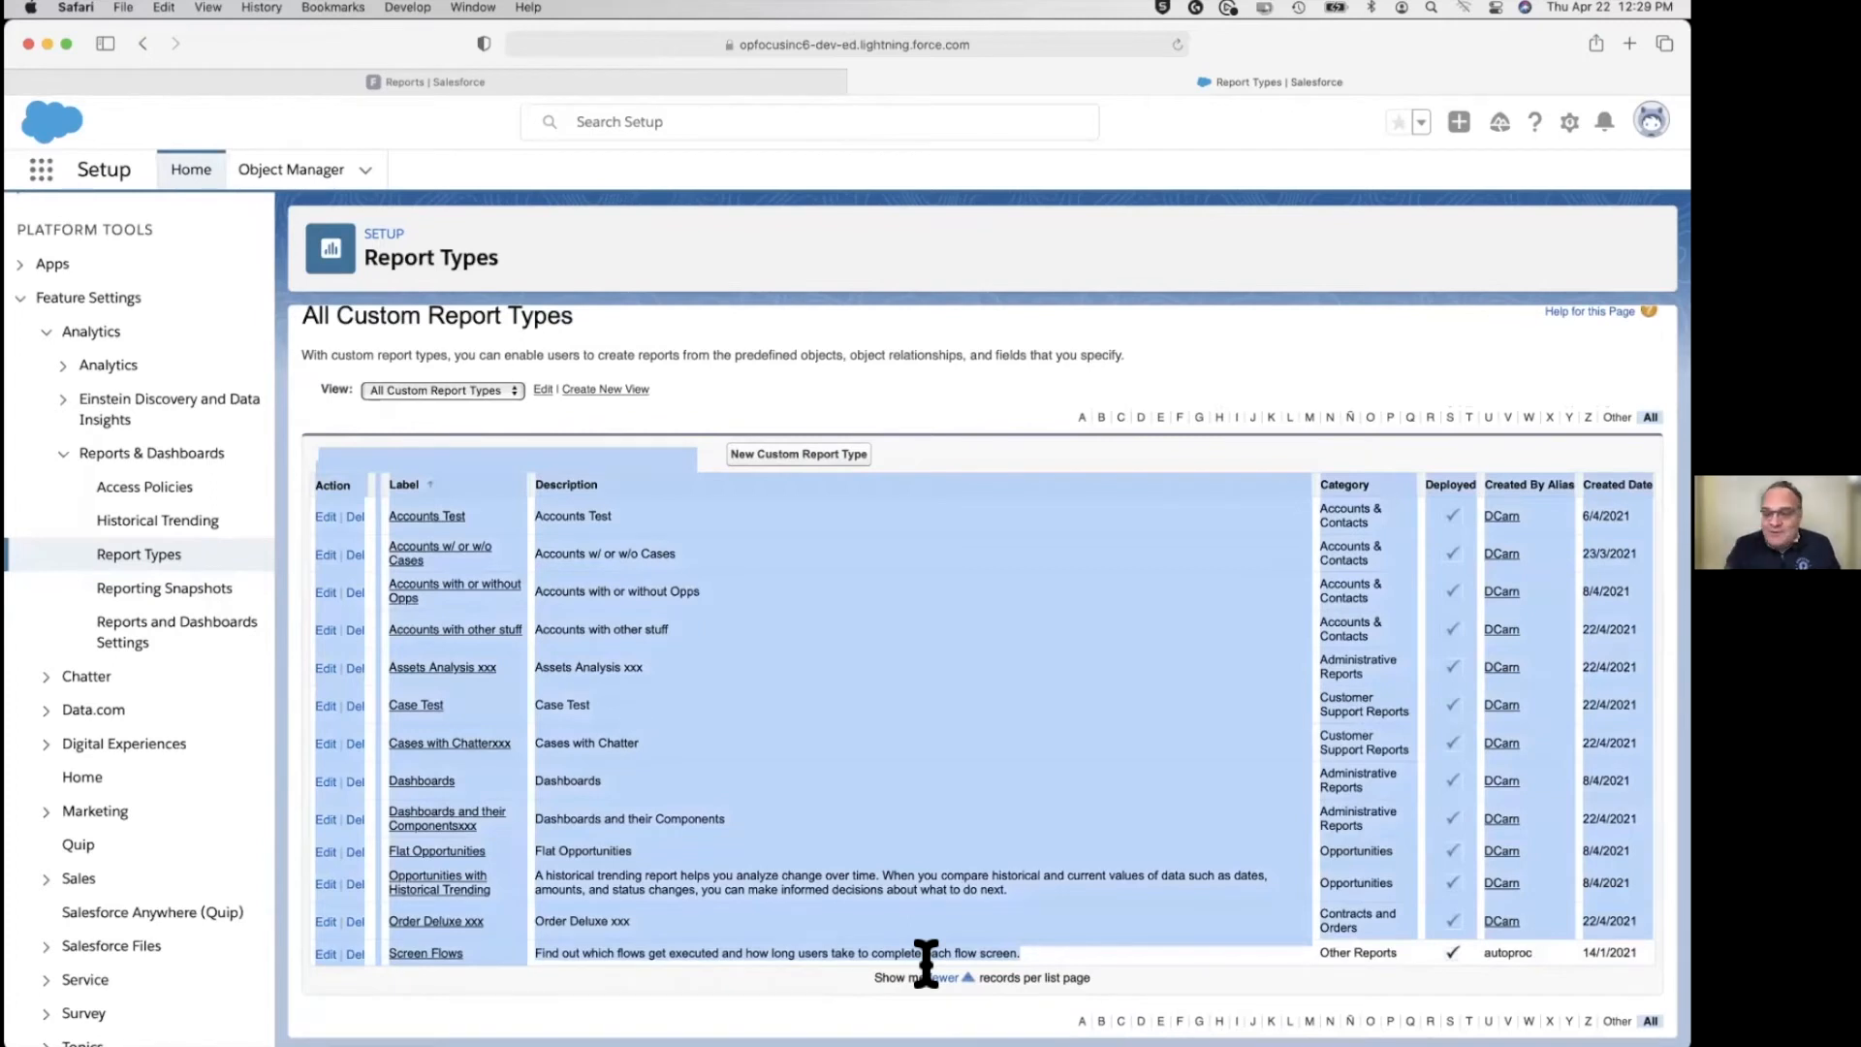
{"action": "left_click", "coordinate": [950, 456]}
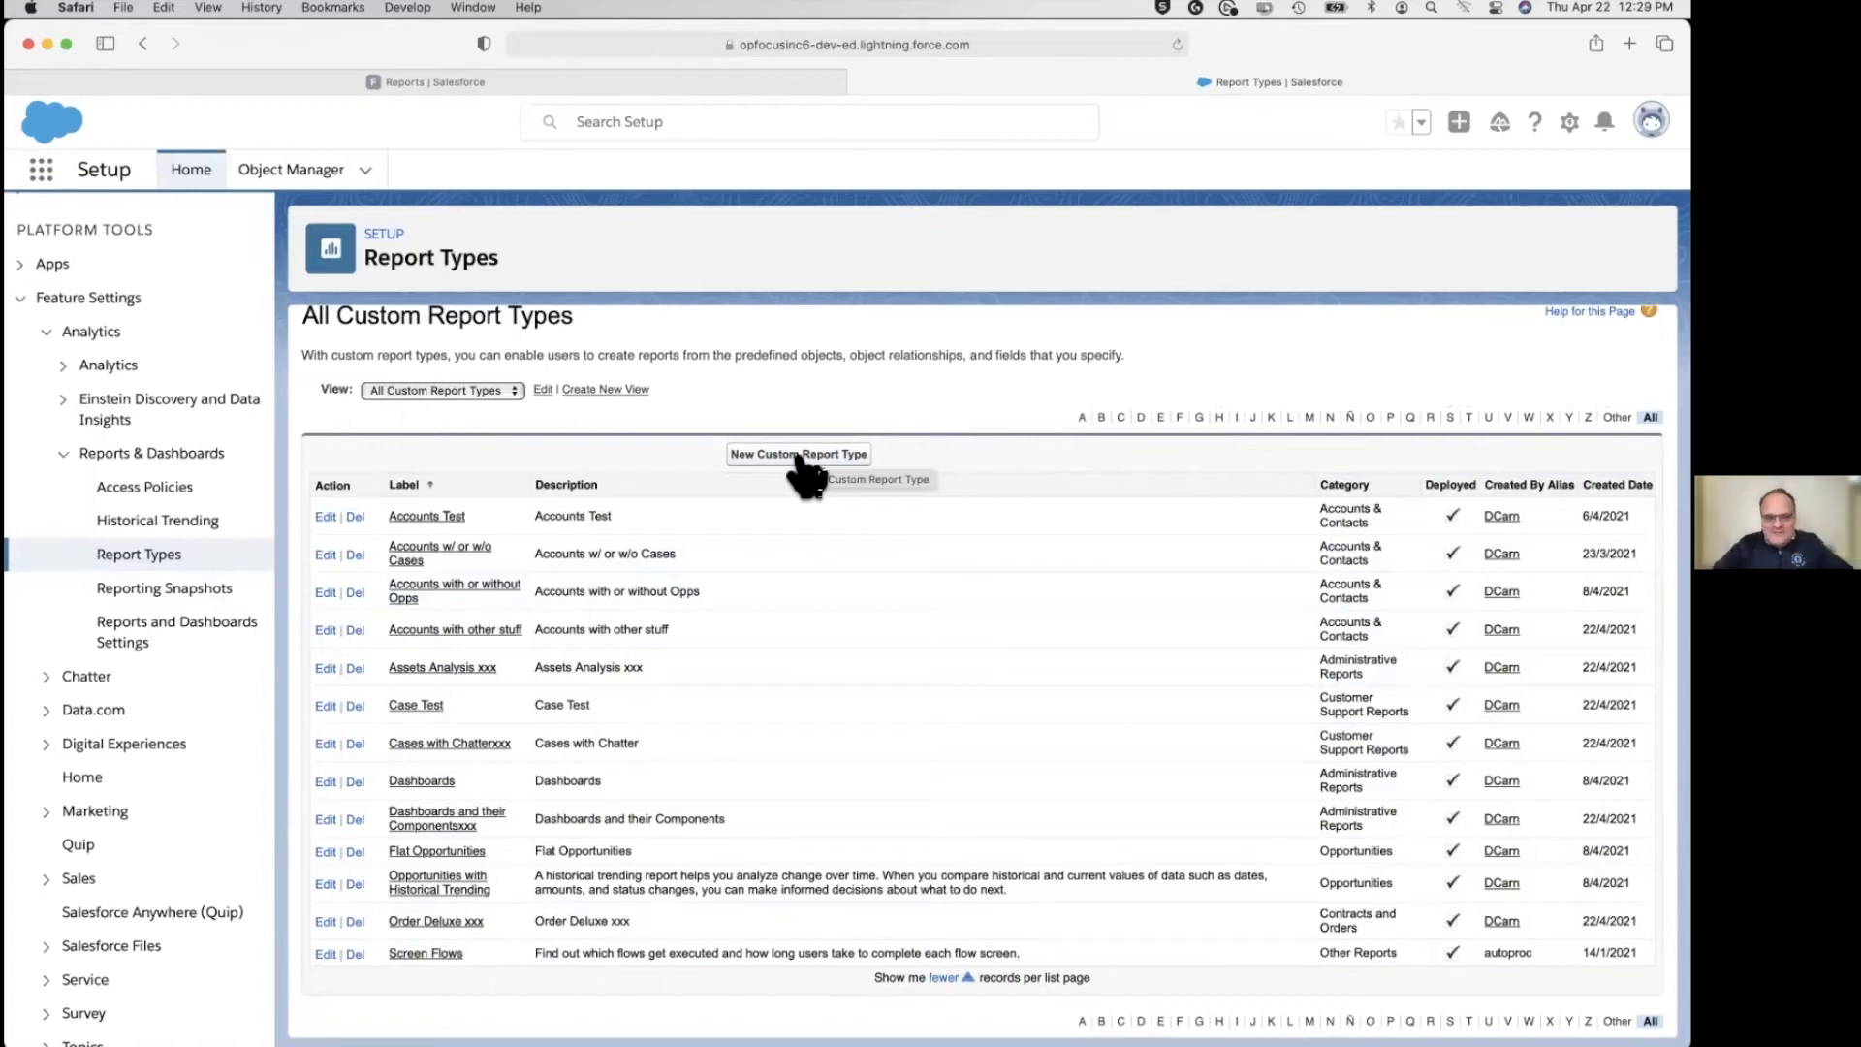
{"action": "left_click_drag", "start_coordinate": [374, 457], "coordinate": [874, 887]}
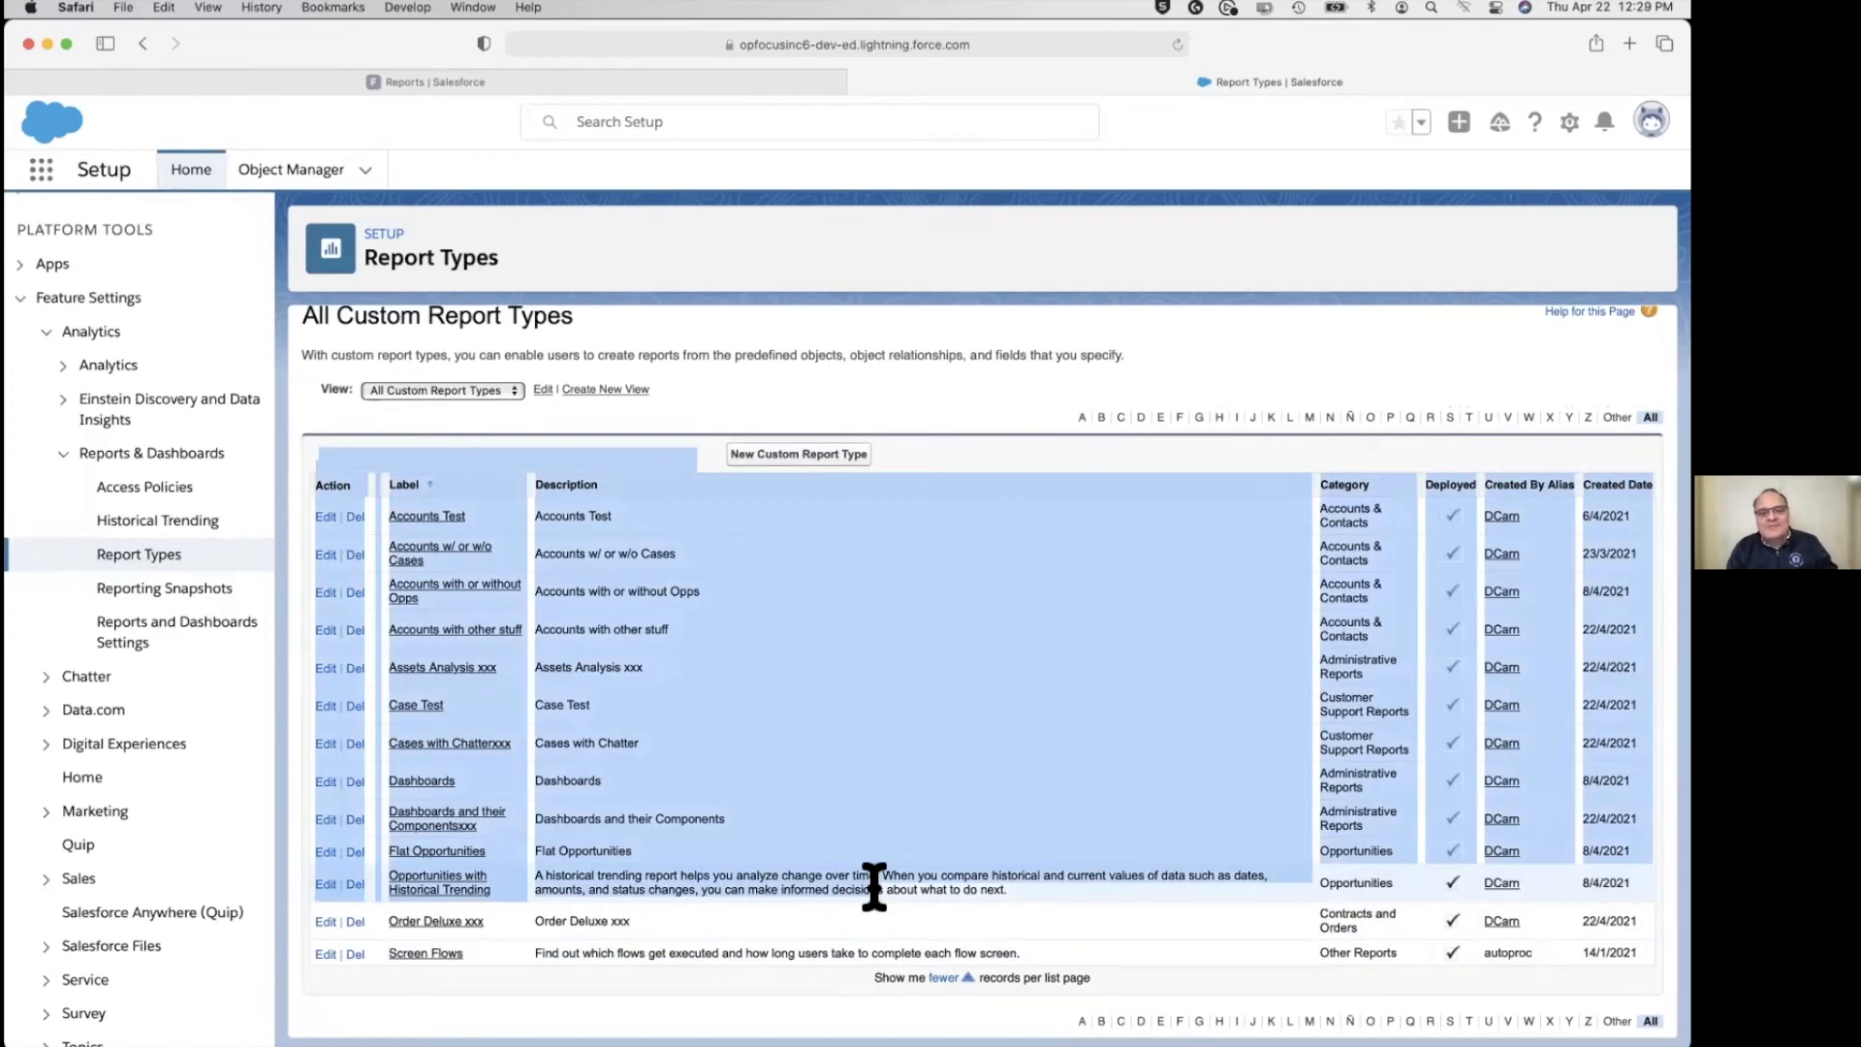
{"action": "left_click_drag", "start_coordinate": [874, 888], "coordinate": [727, 818]}
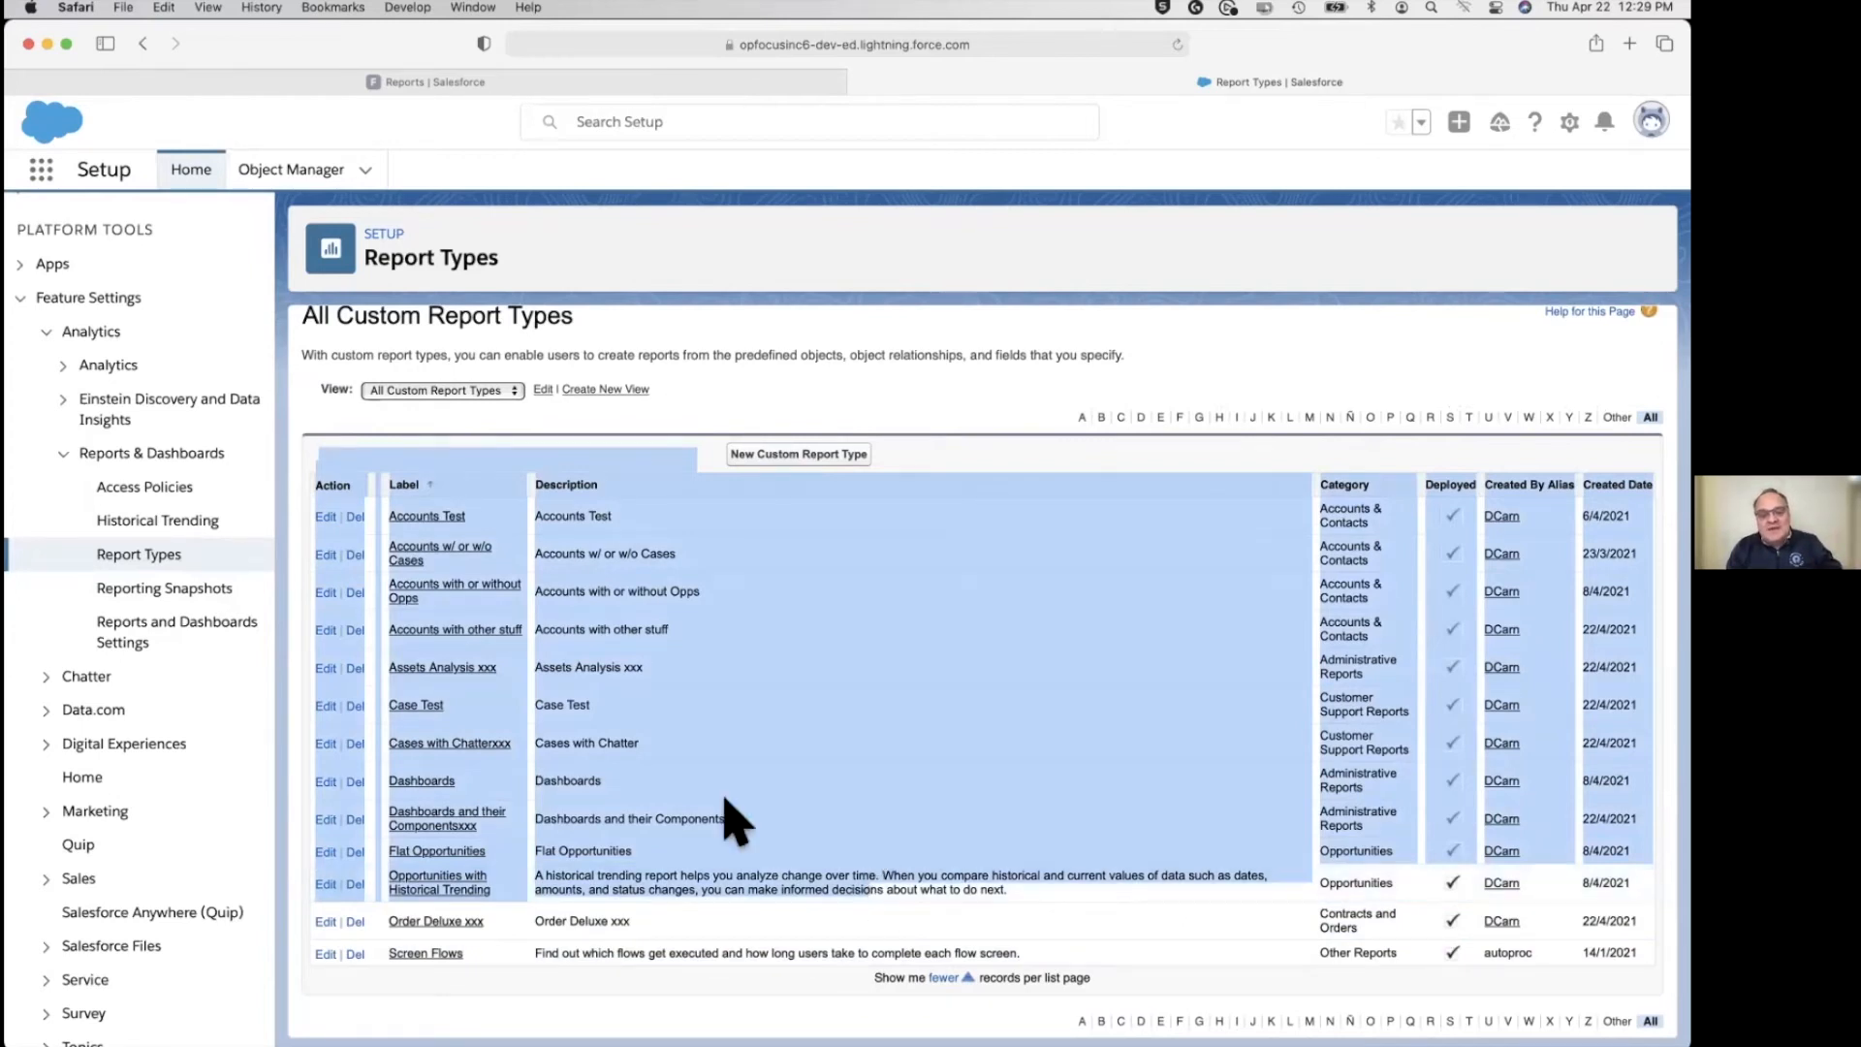
{"action": "left_click_drag", "start_coordinate": [678, 748], "coordinate": [379, 732]}
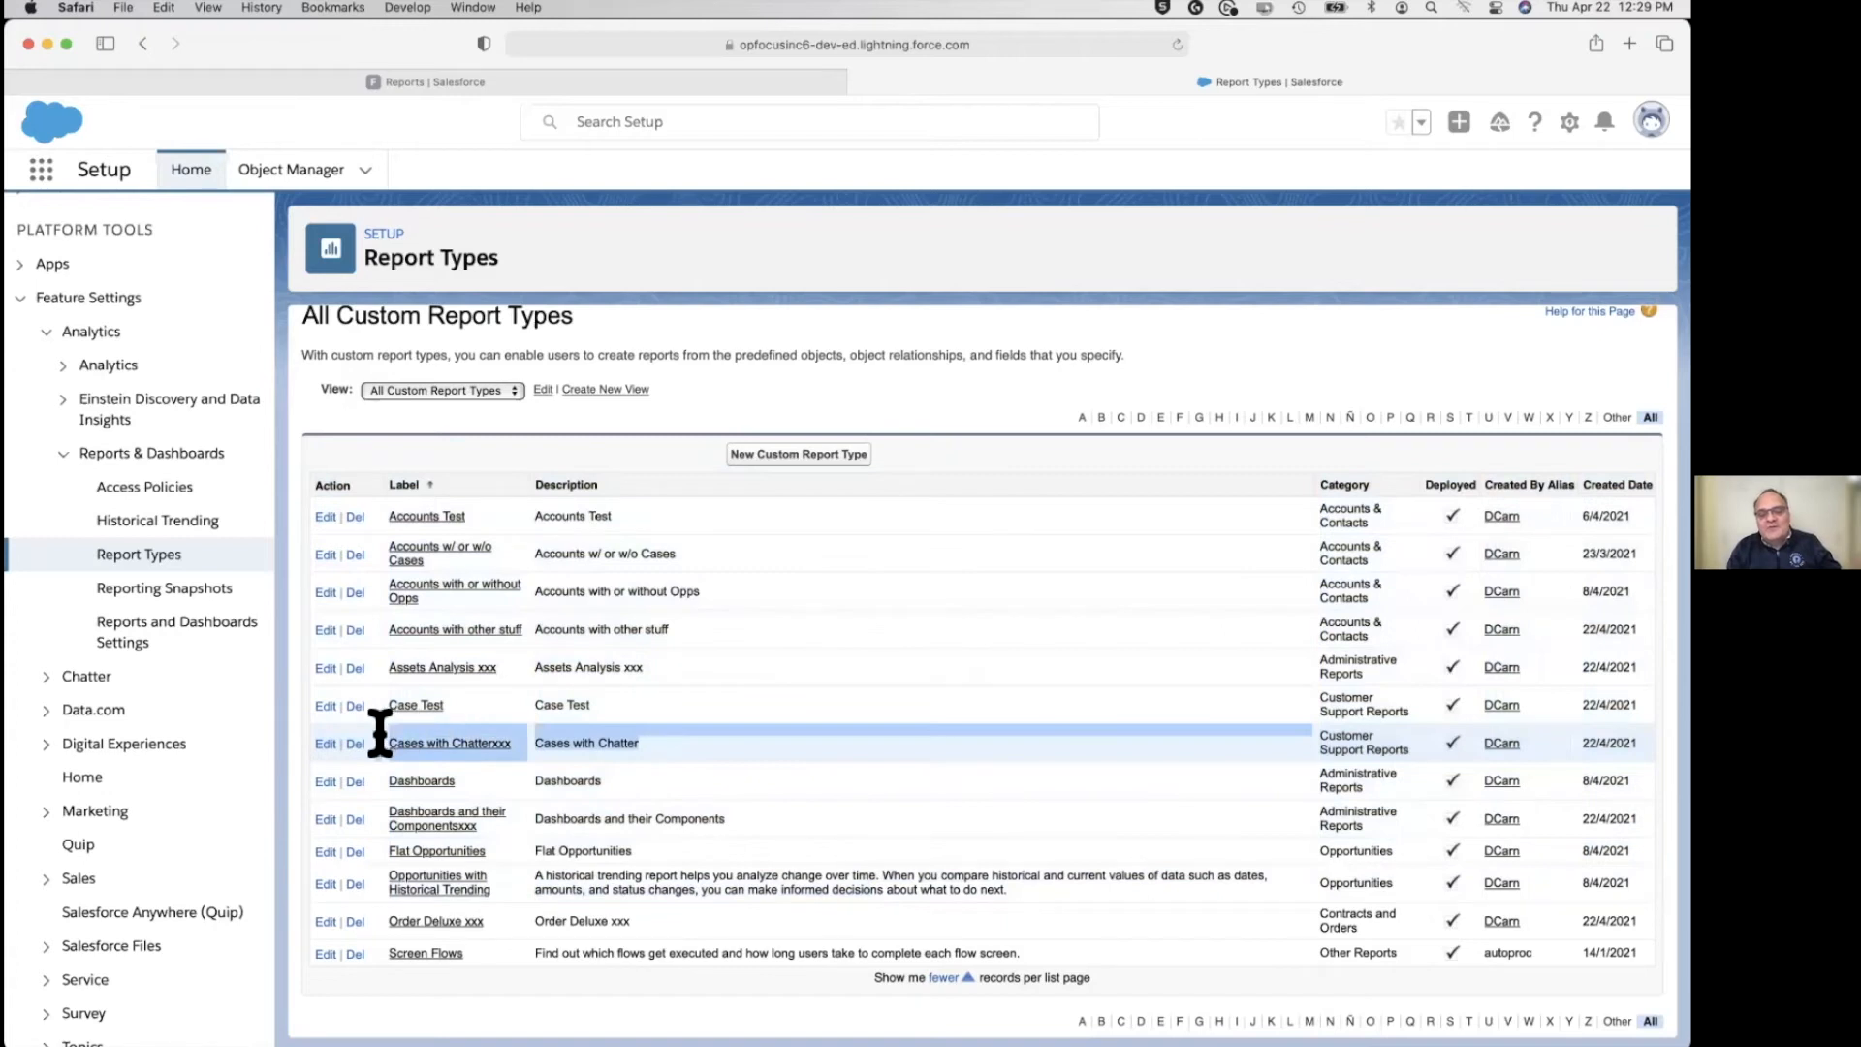
{"action": "left_click", "coordinate": [979, 417]}
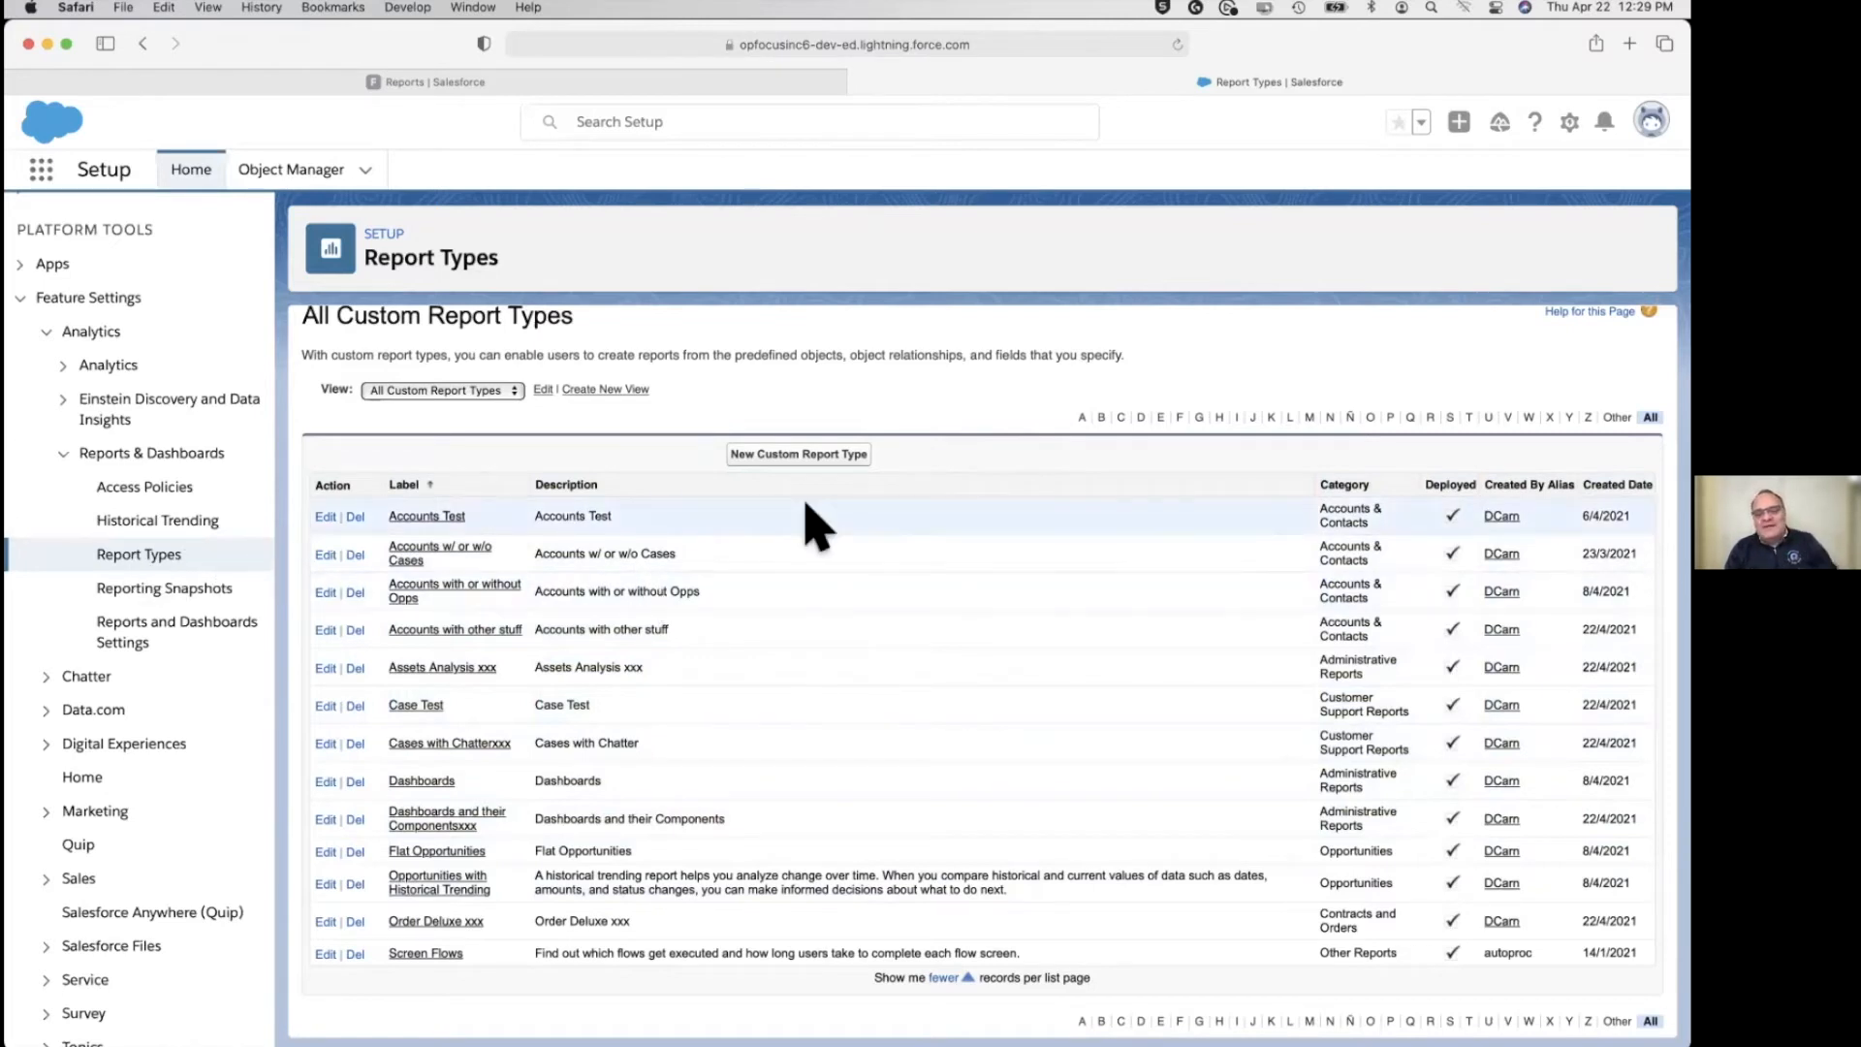
Start a new custom report type and choose Cases as its primary object.
{"action": "left_click", "coordinate": [812, 457]}
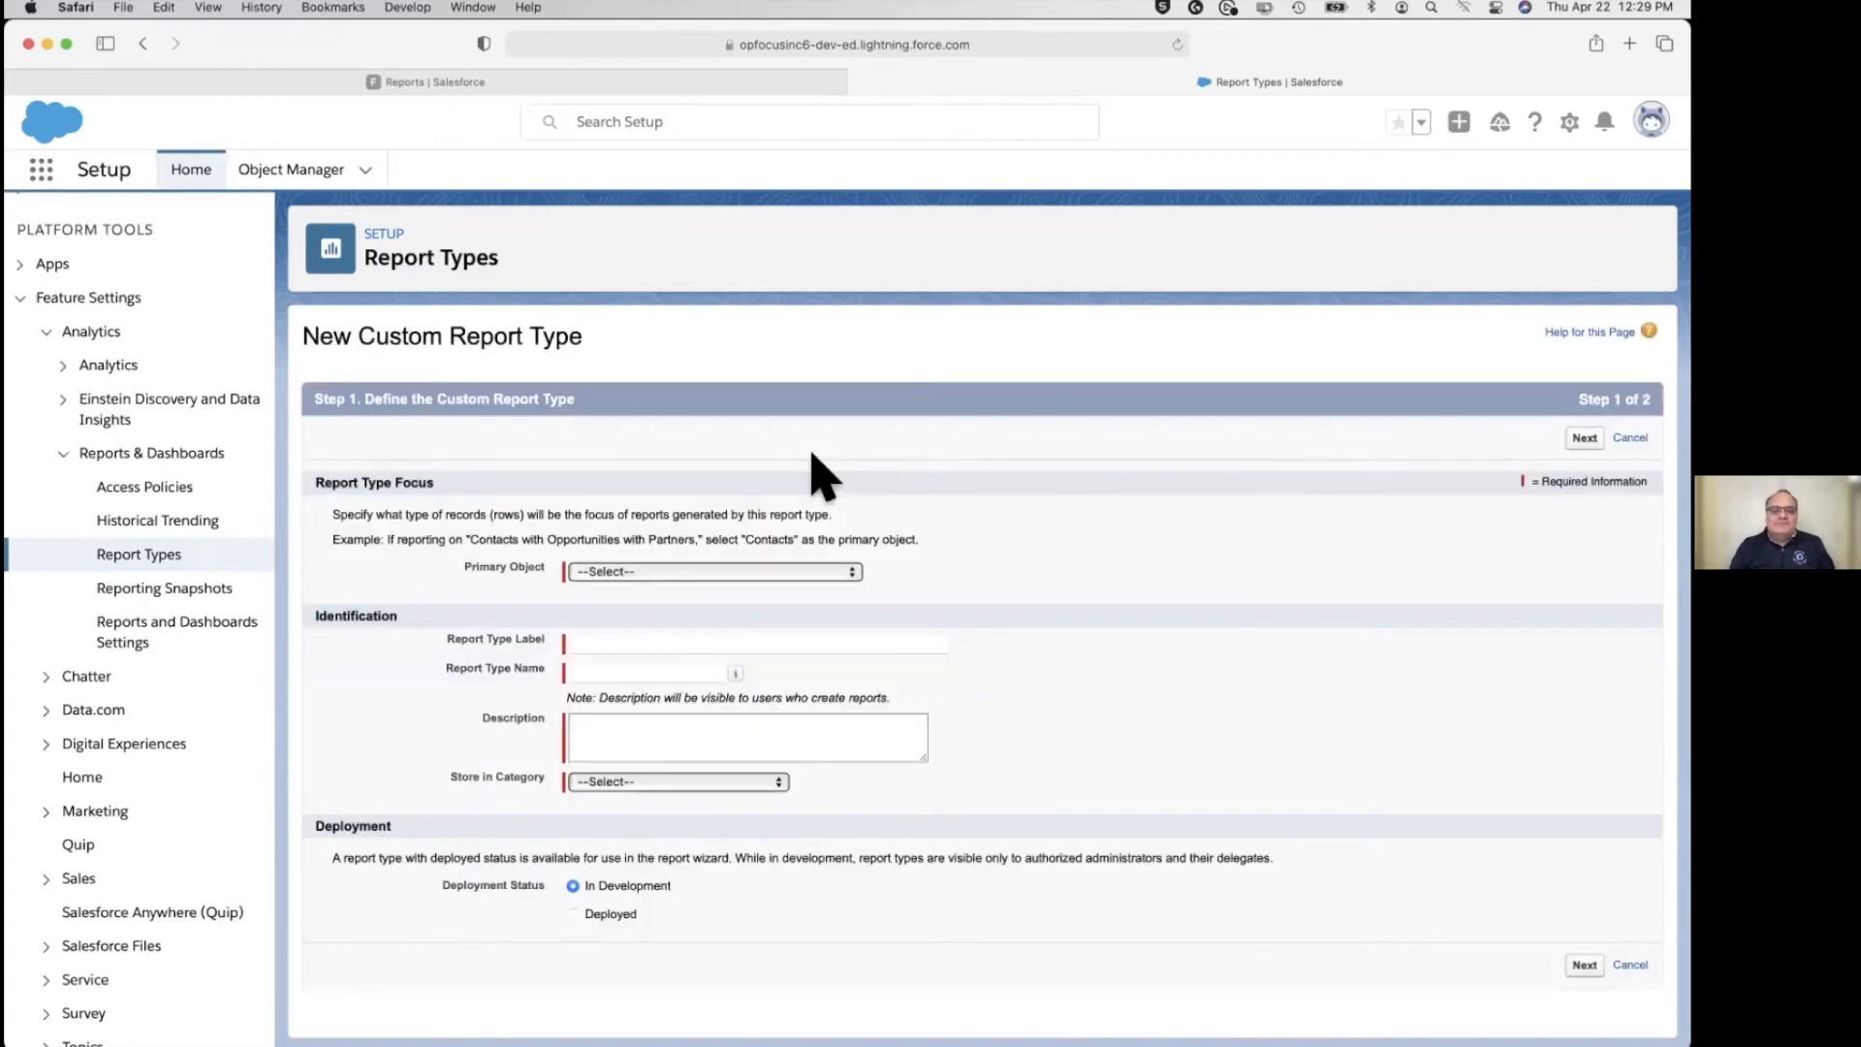
{"action": "left_click", "coordinate": [765, 572]}
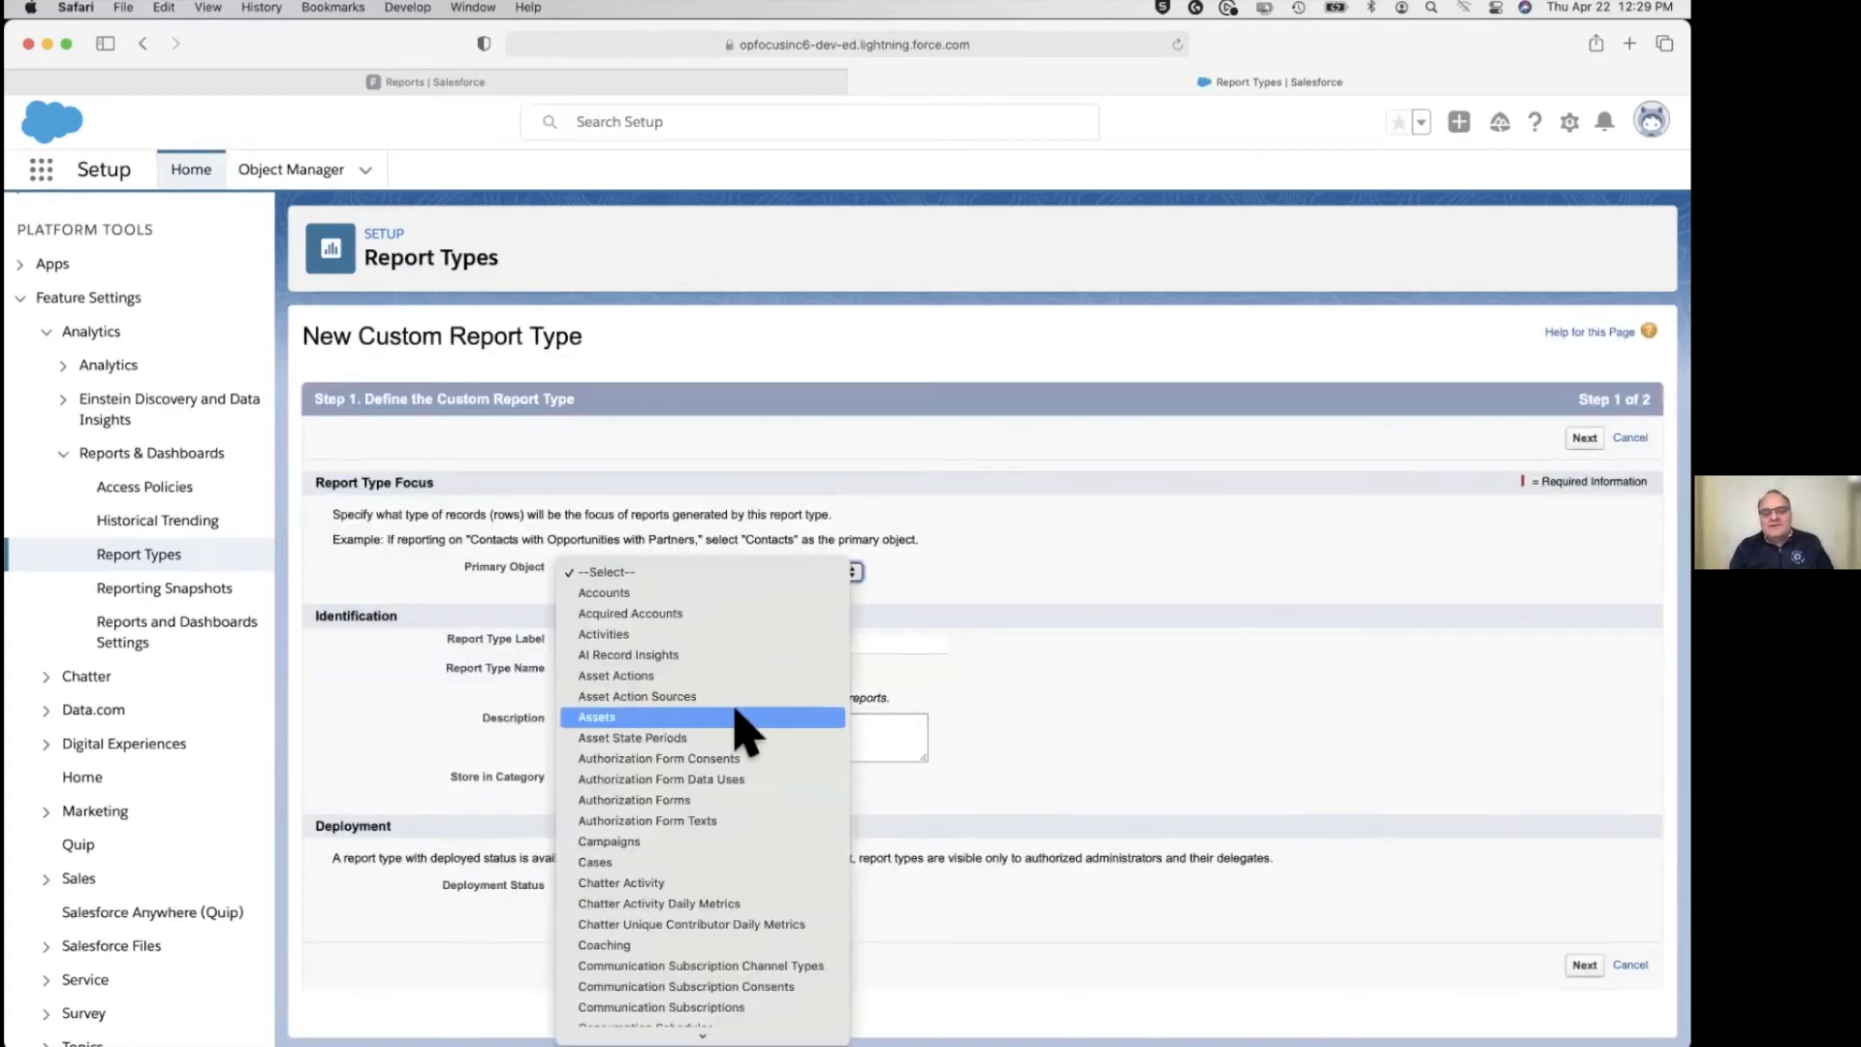
{"action": "scroll", "coordinate": [747, 732], "scroll_direction": "down", "scroll_amount": 5}
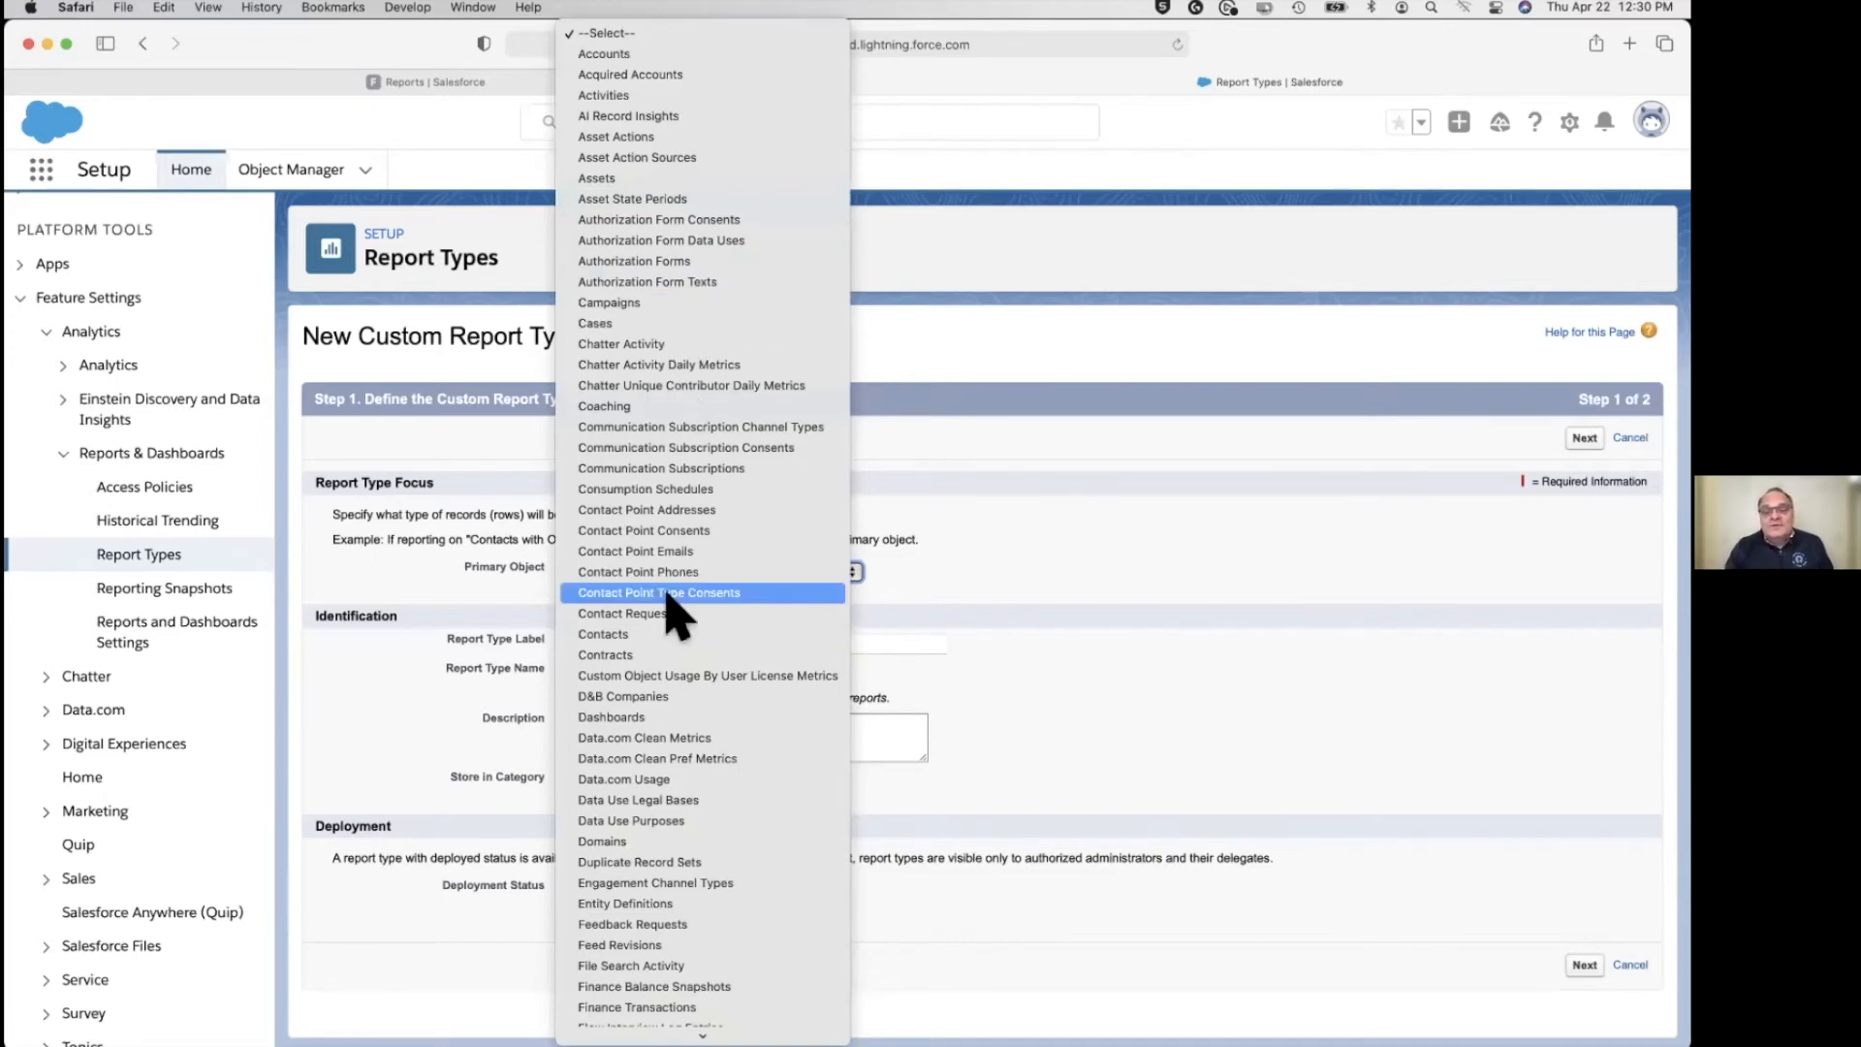
{"action": "scroll", "coordinate": [669, 606], "scroll_direction": "down", "scroll_amount": 5}
{"action": "scroll", "coordinate": [669, 606], "scroll_direction": "down", "scroll_amount": 15}
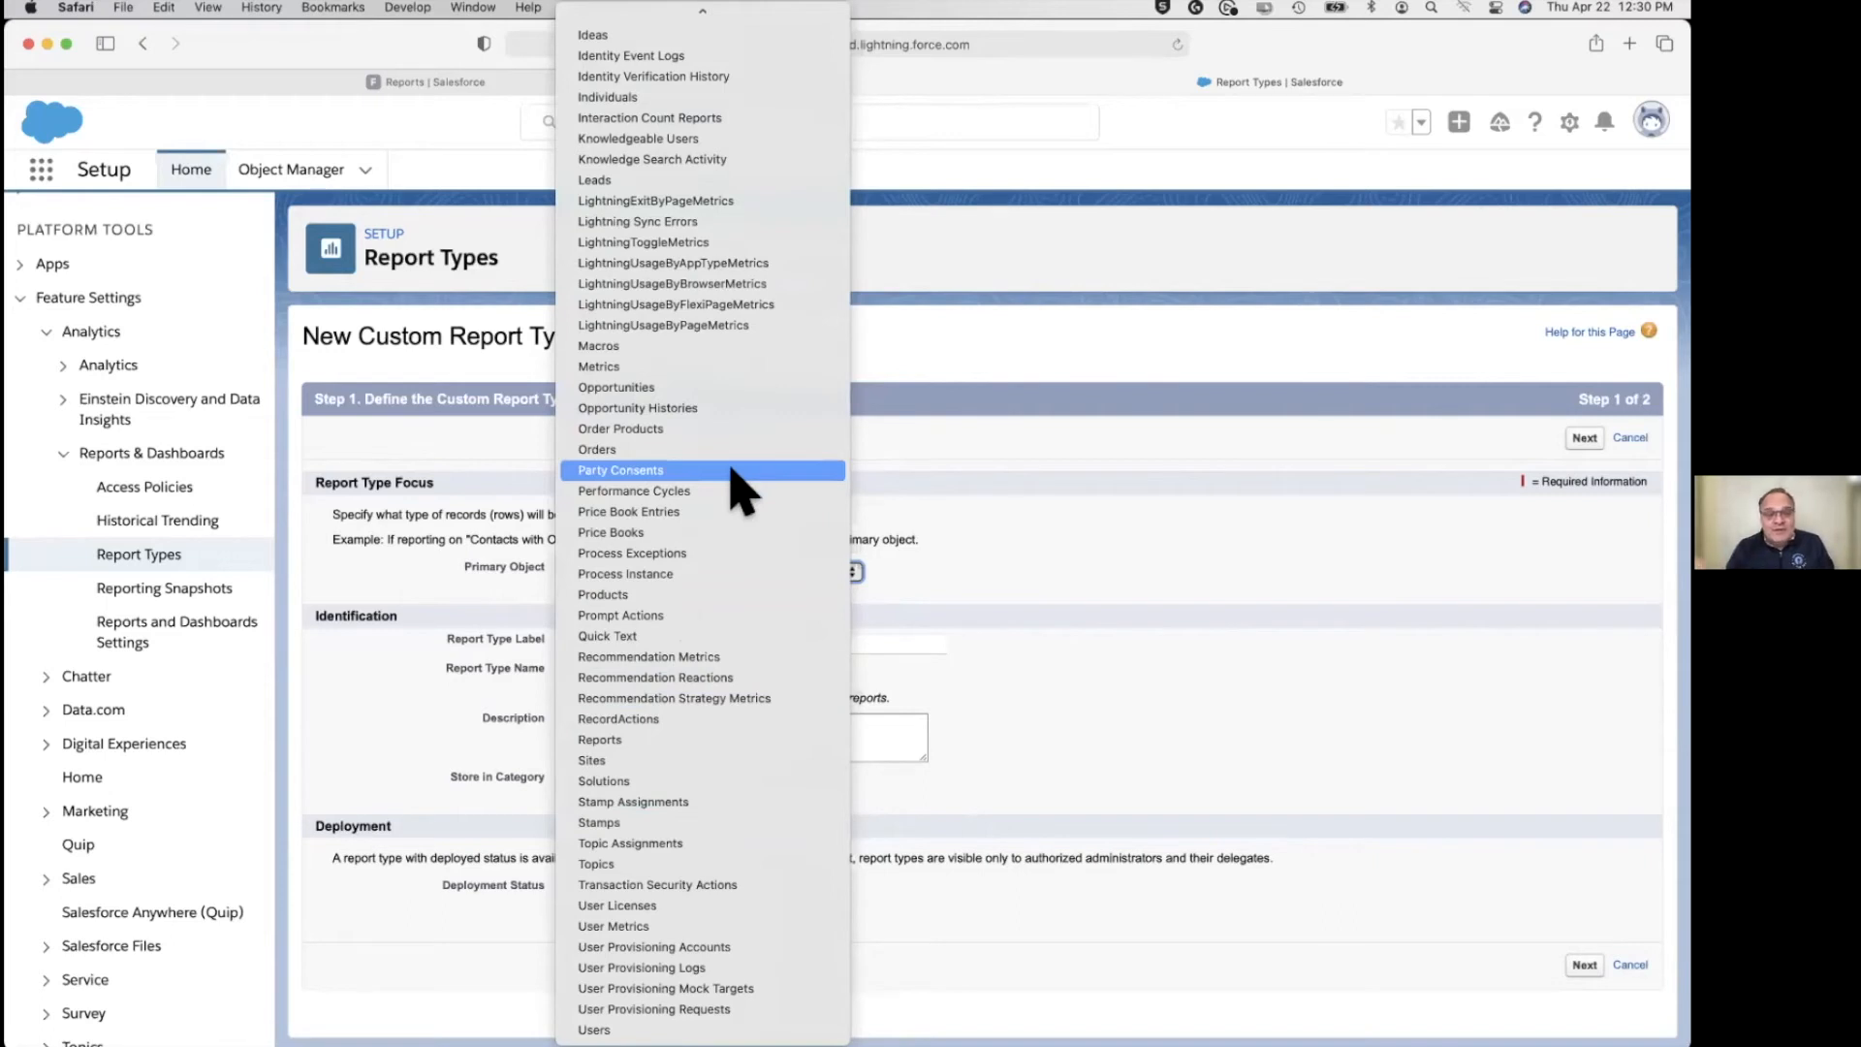
{"action": "scroll", "coordinate": [747, 341], "scroll_direction": "up", "scroll_amount": 5}
{"action": "scroll", "coordinate": [742, 335], "scroll_direction": "up", "scroll_amount": 8}
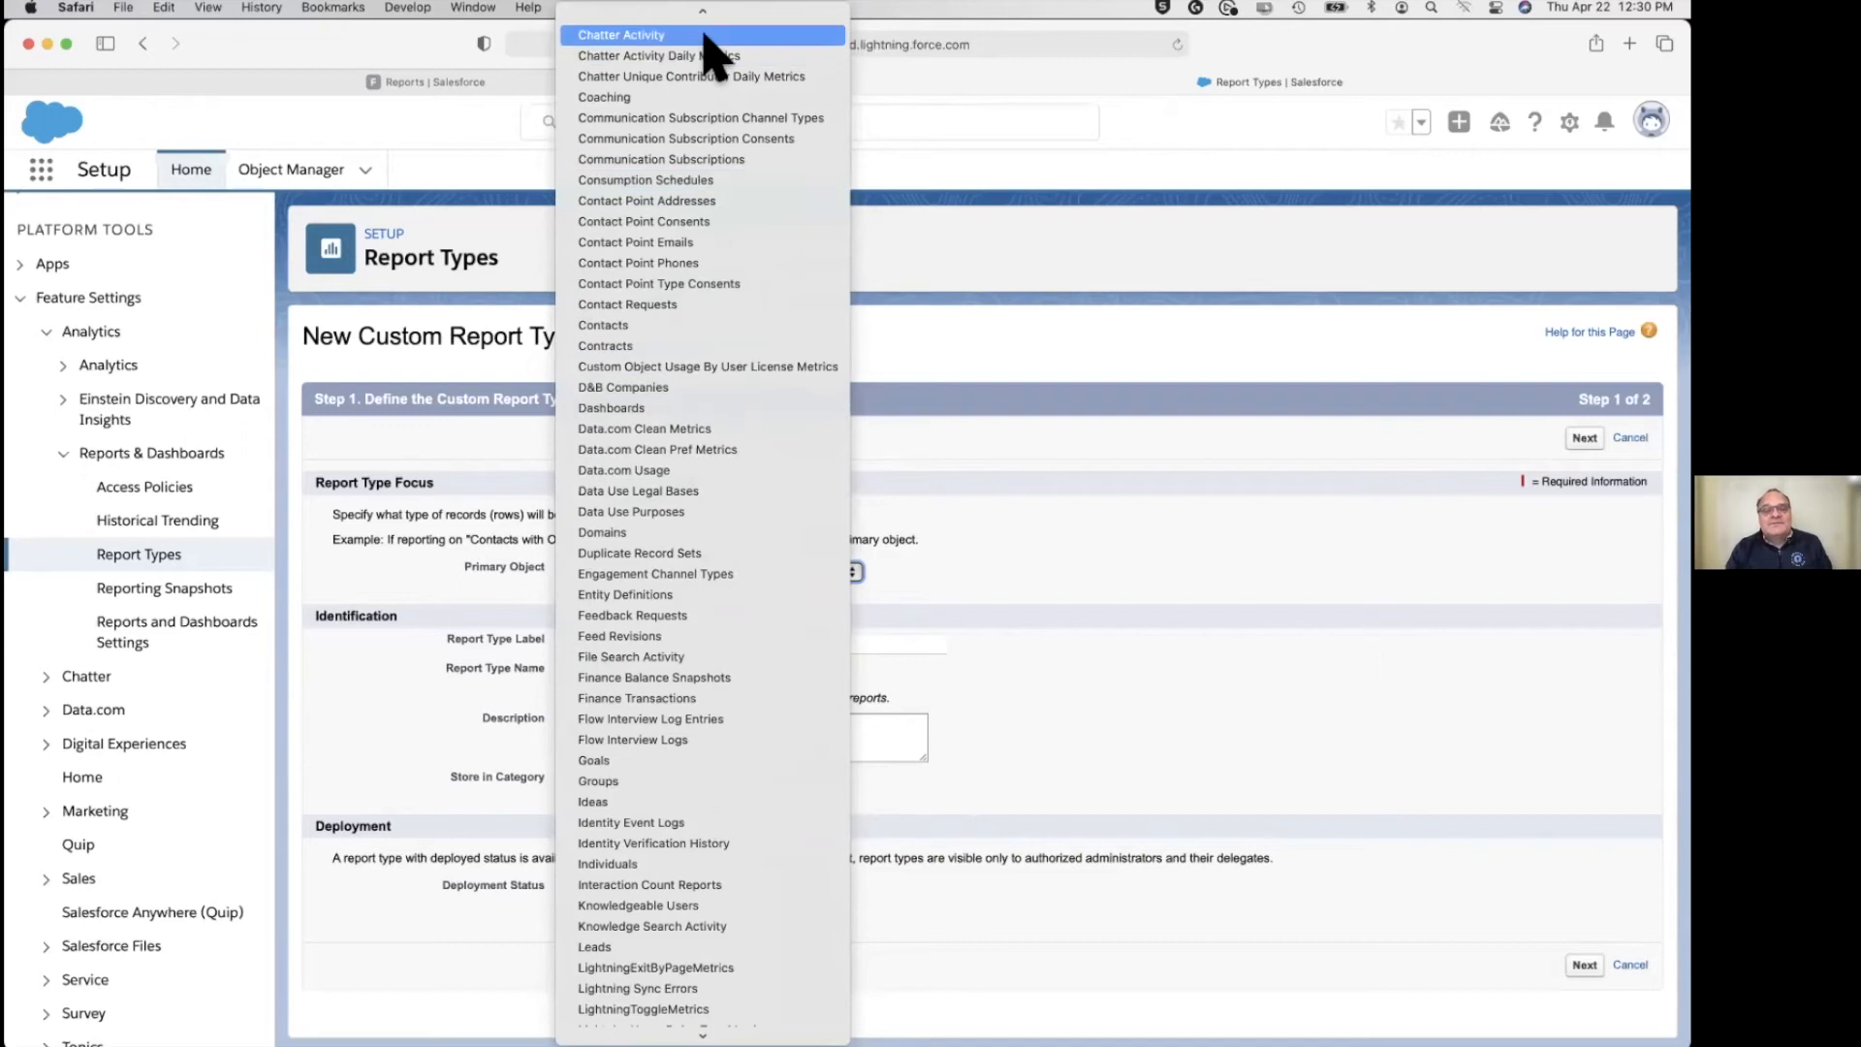
{"action": "scroll", "coordinate": [709, 58], "scroll_direction": "up", "scroll_amount": 4}
{"action": "left_click", "coordinate": [683, 262]}
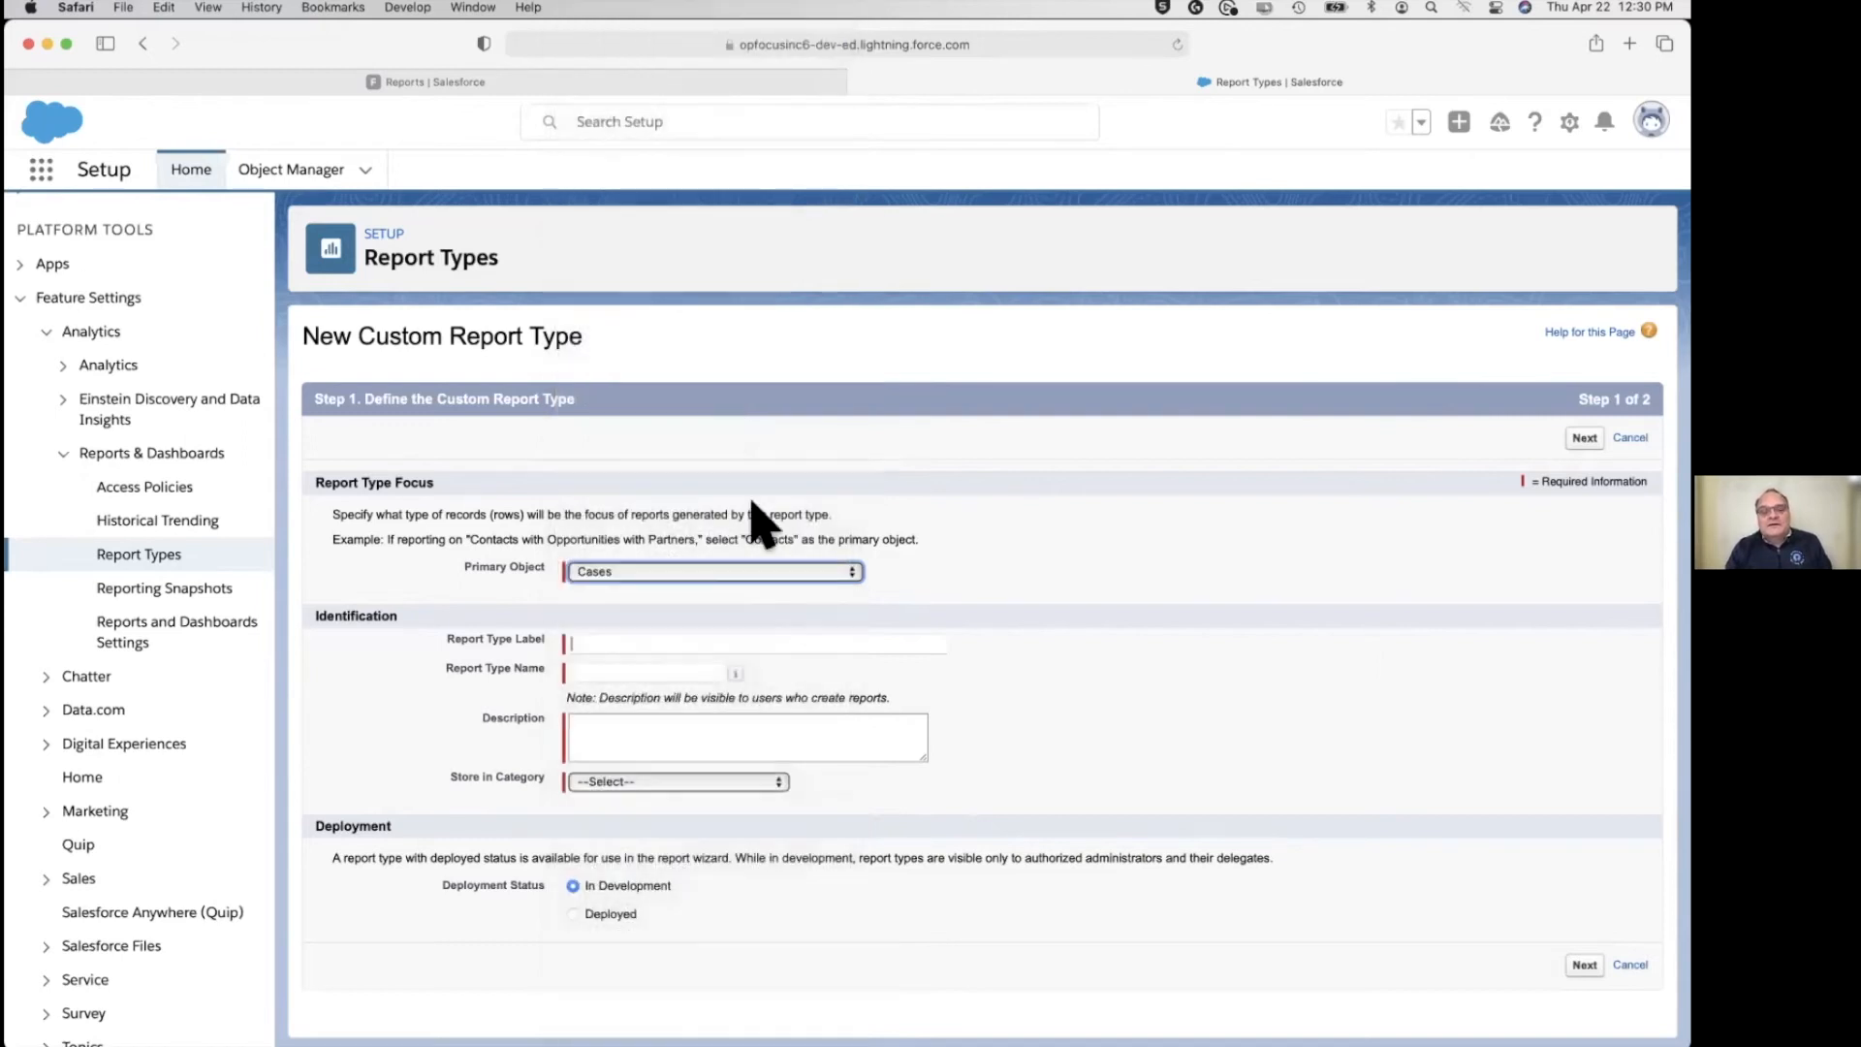
Label the new report type "Cases with Chatter" and copy the same text into its description.
{"action": "left_click", "coordinate": [646, 642]}
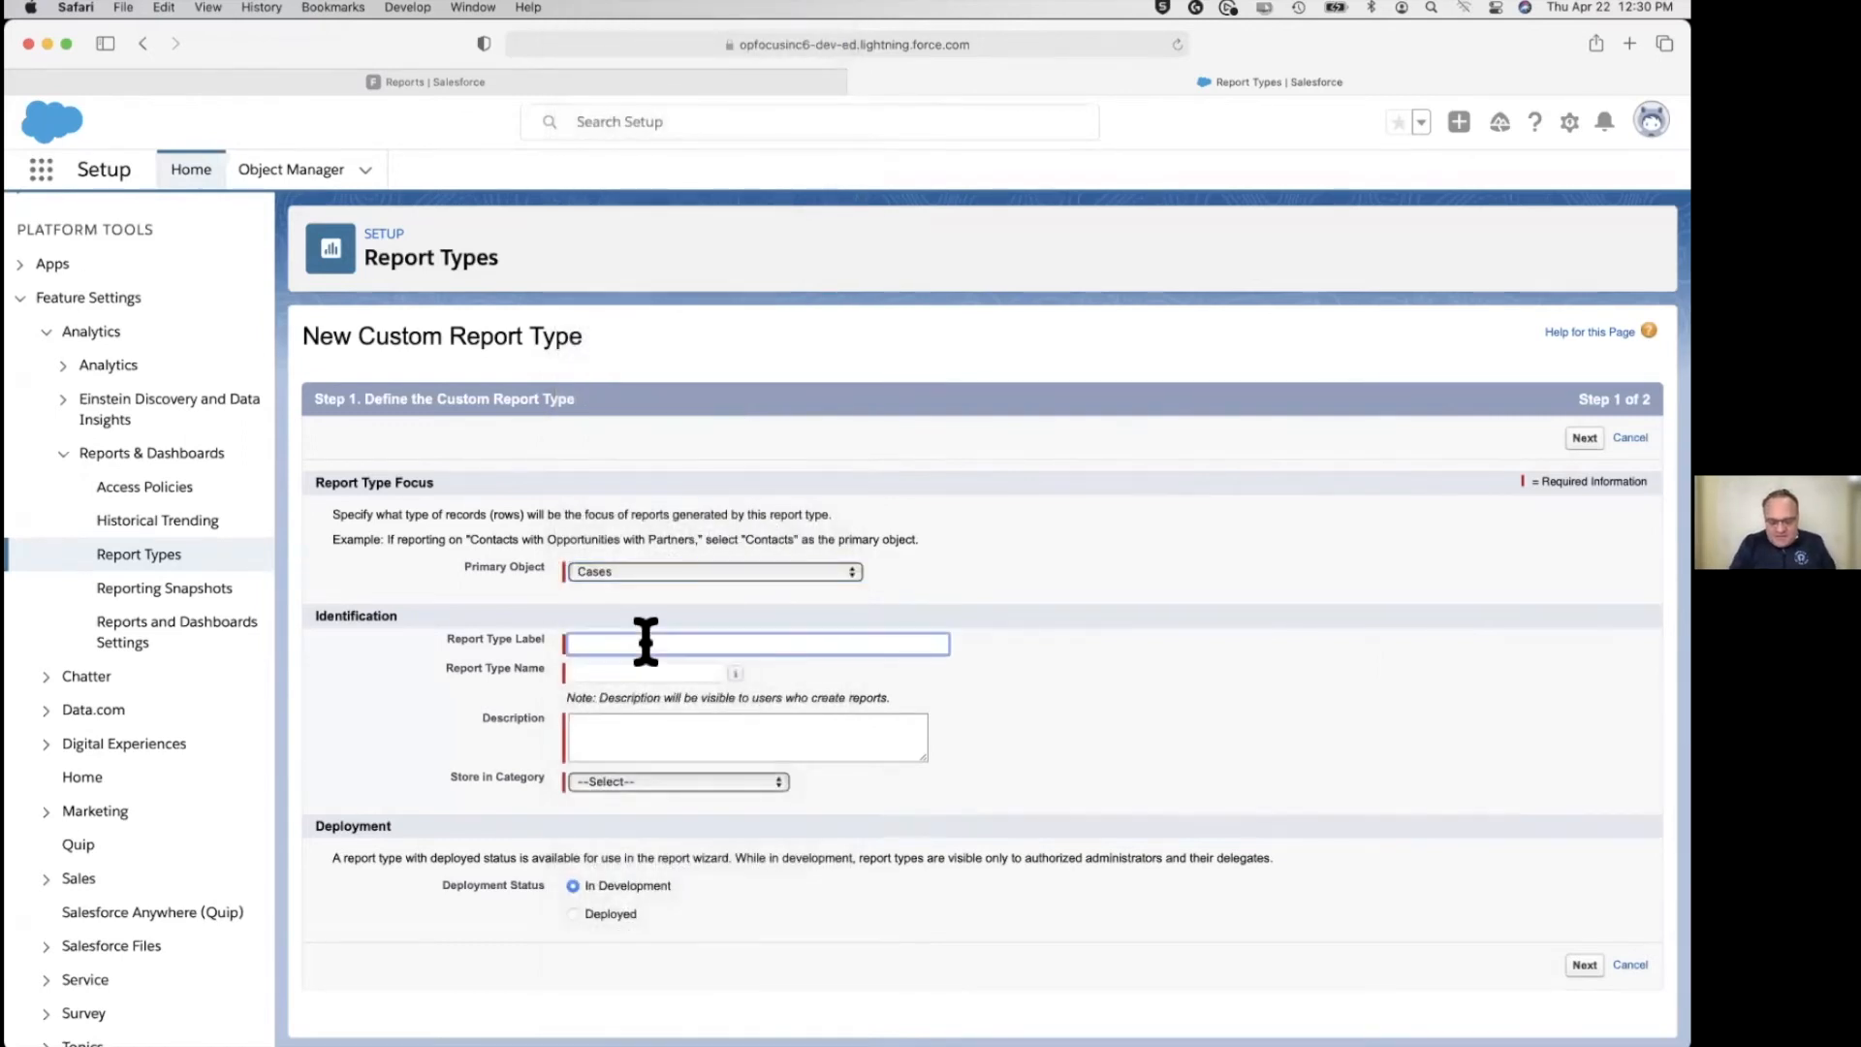
{"action": "type", "text": "Cases with Chatter"}
{"action": "left_click", "coordinate": [705, 732]}
{"action": "left_click_drag", "start_coordinate": [720, 647], "coordinate": [568, 647]}
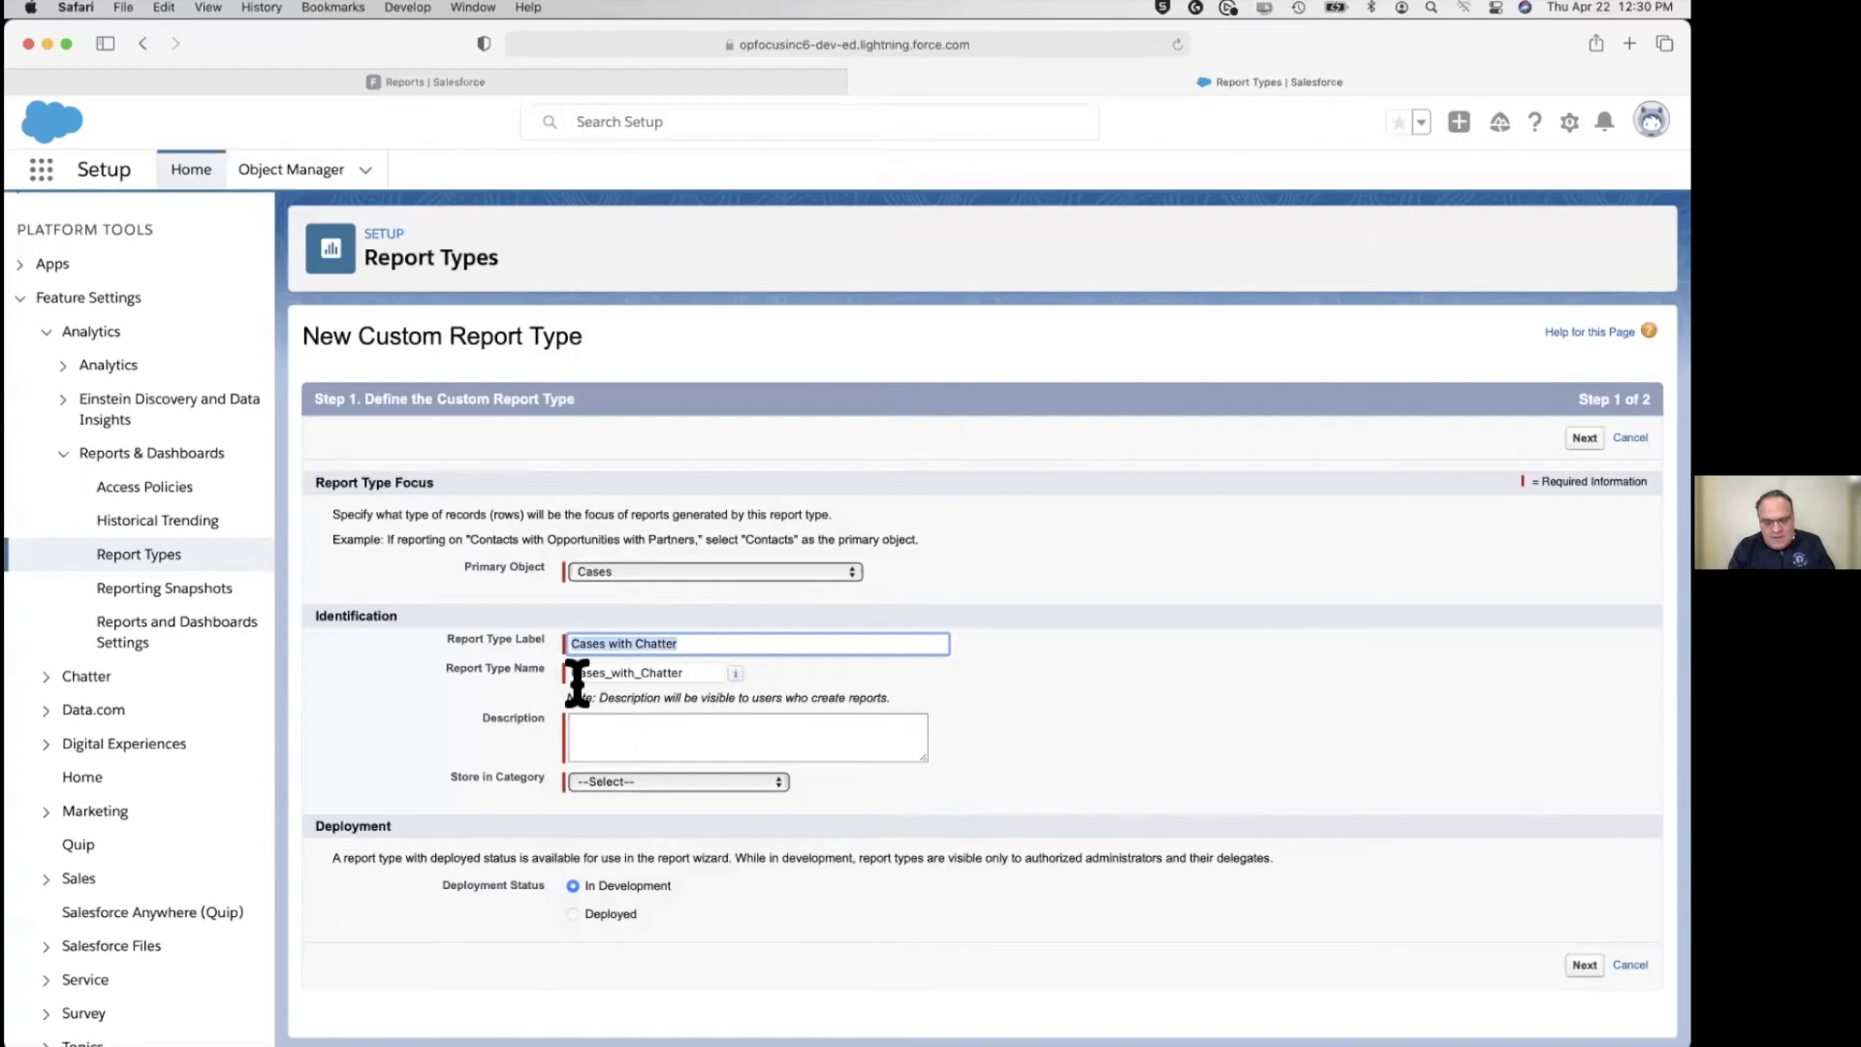
{"action": "key", "text": "super+c"}
{"action": "left_click", "coordinate": [577, 740]}
{"action": "key", "text": "super+v"}
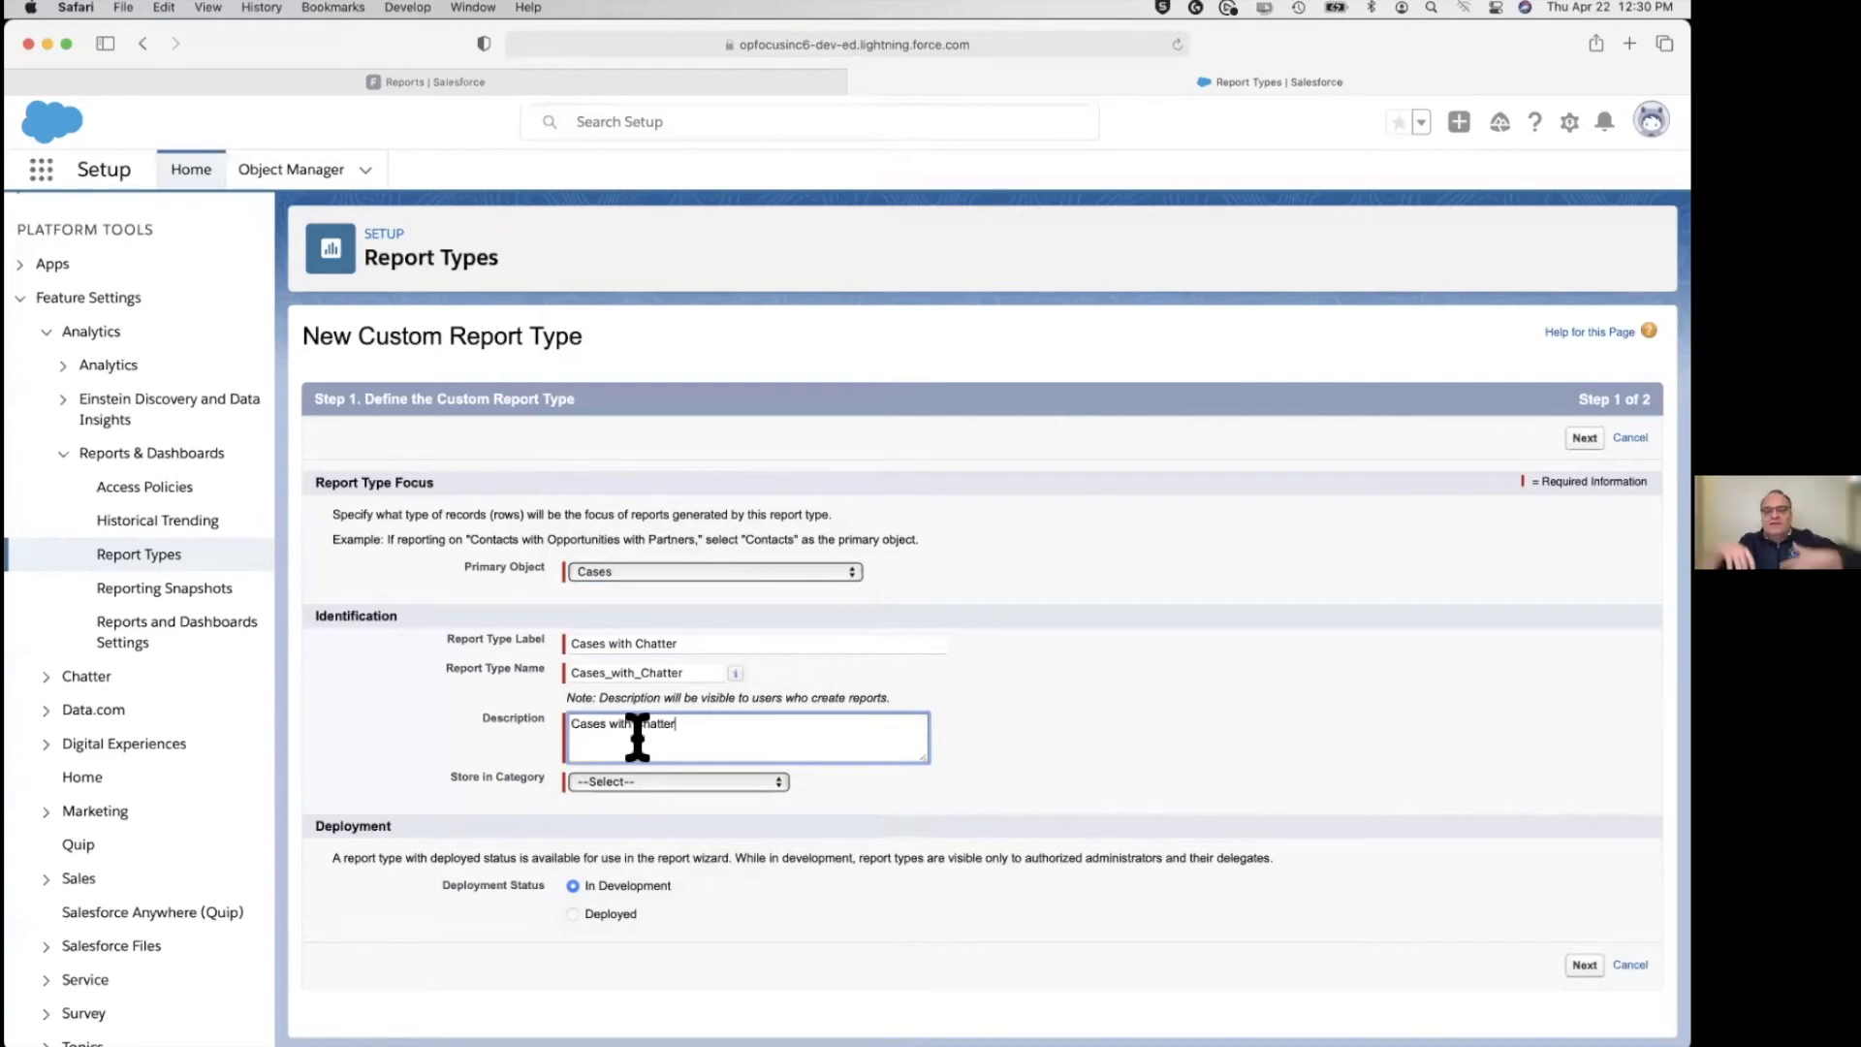
Store the report type in the Customer Support Reports category, set its deployment status to Deployed, and continue to the records set definition.
{"action": "left_click_drag", "start_coordinate": [707, 724], "coordinate": [512, 719]}
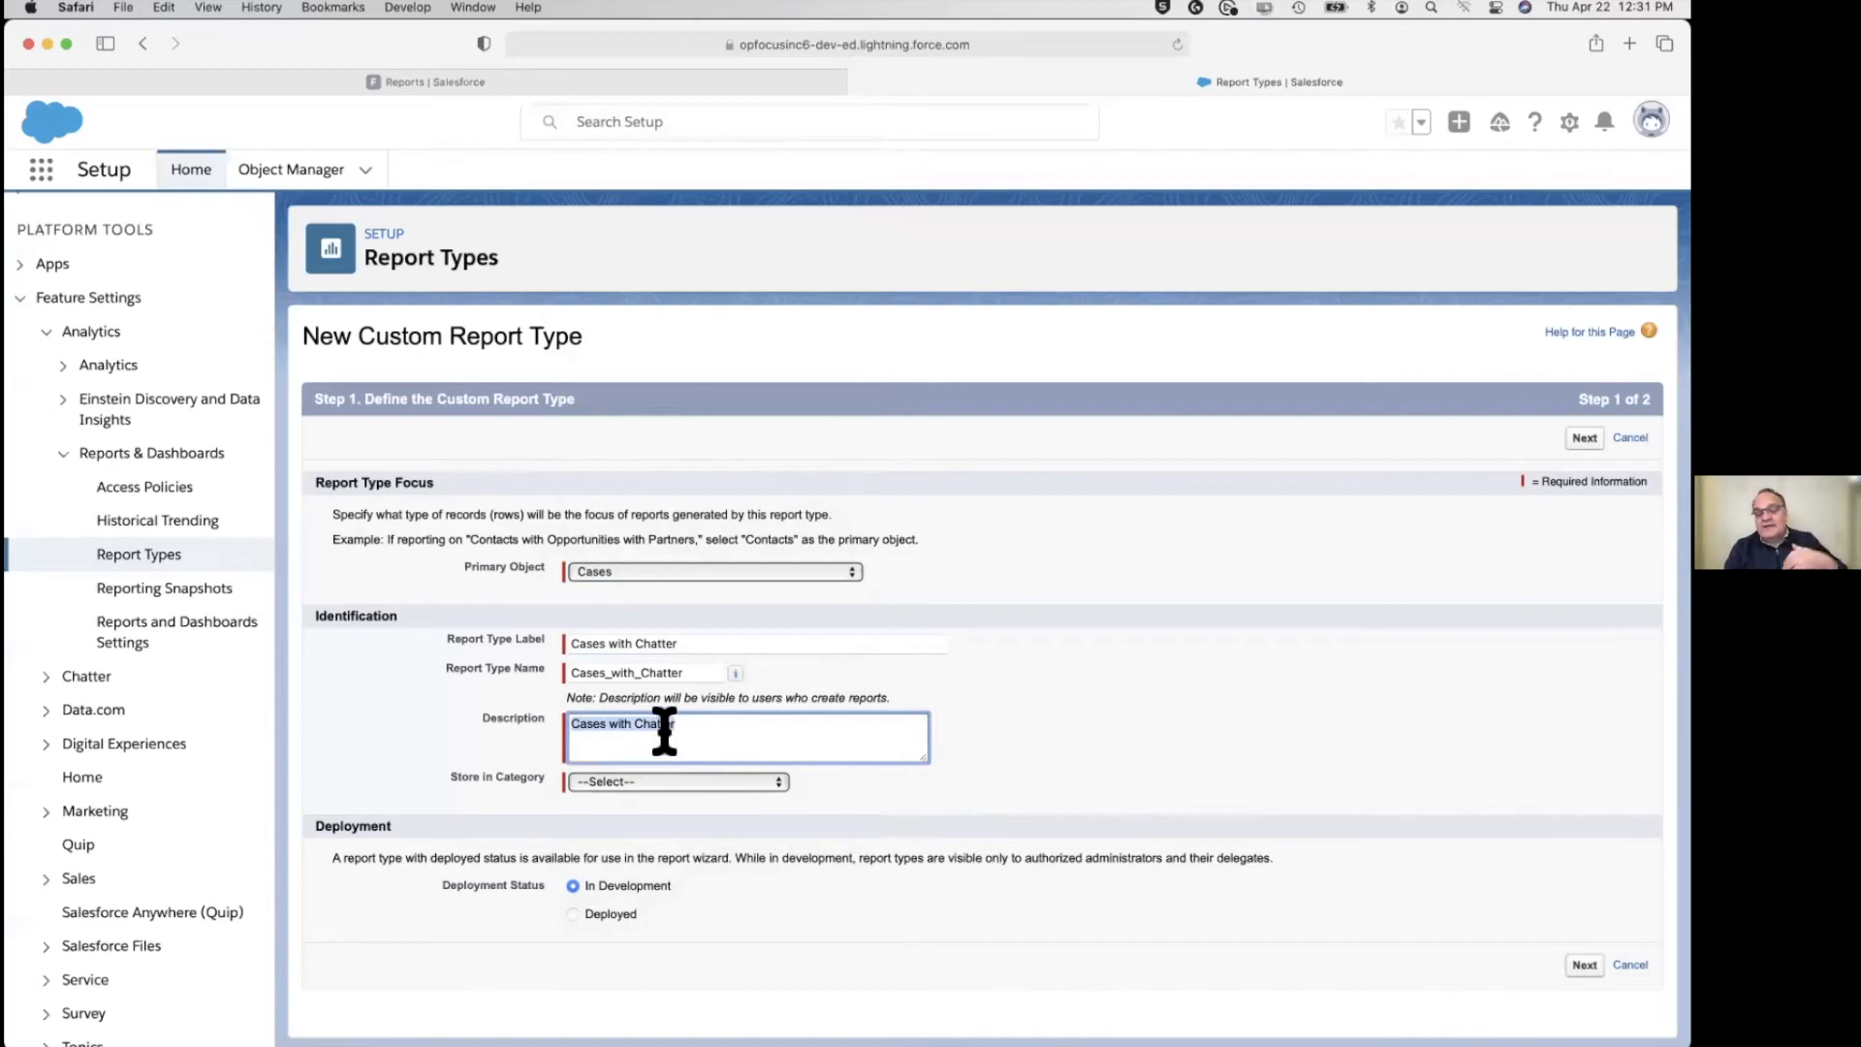
{"action": "left_click", "coordinate": [667, 780]}
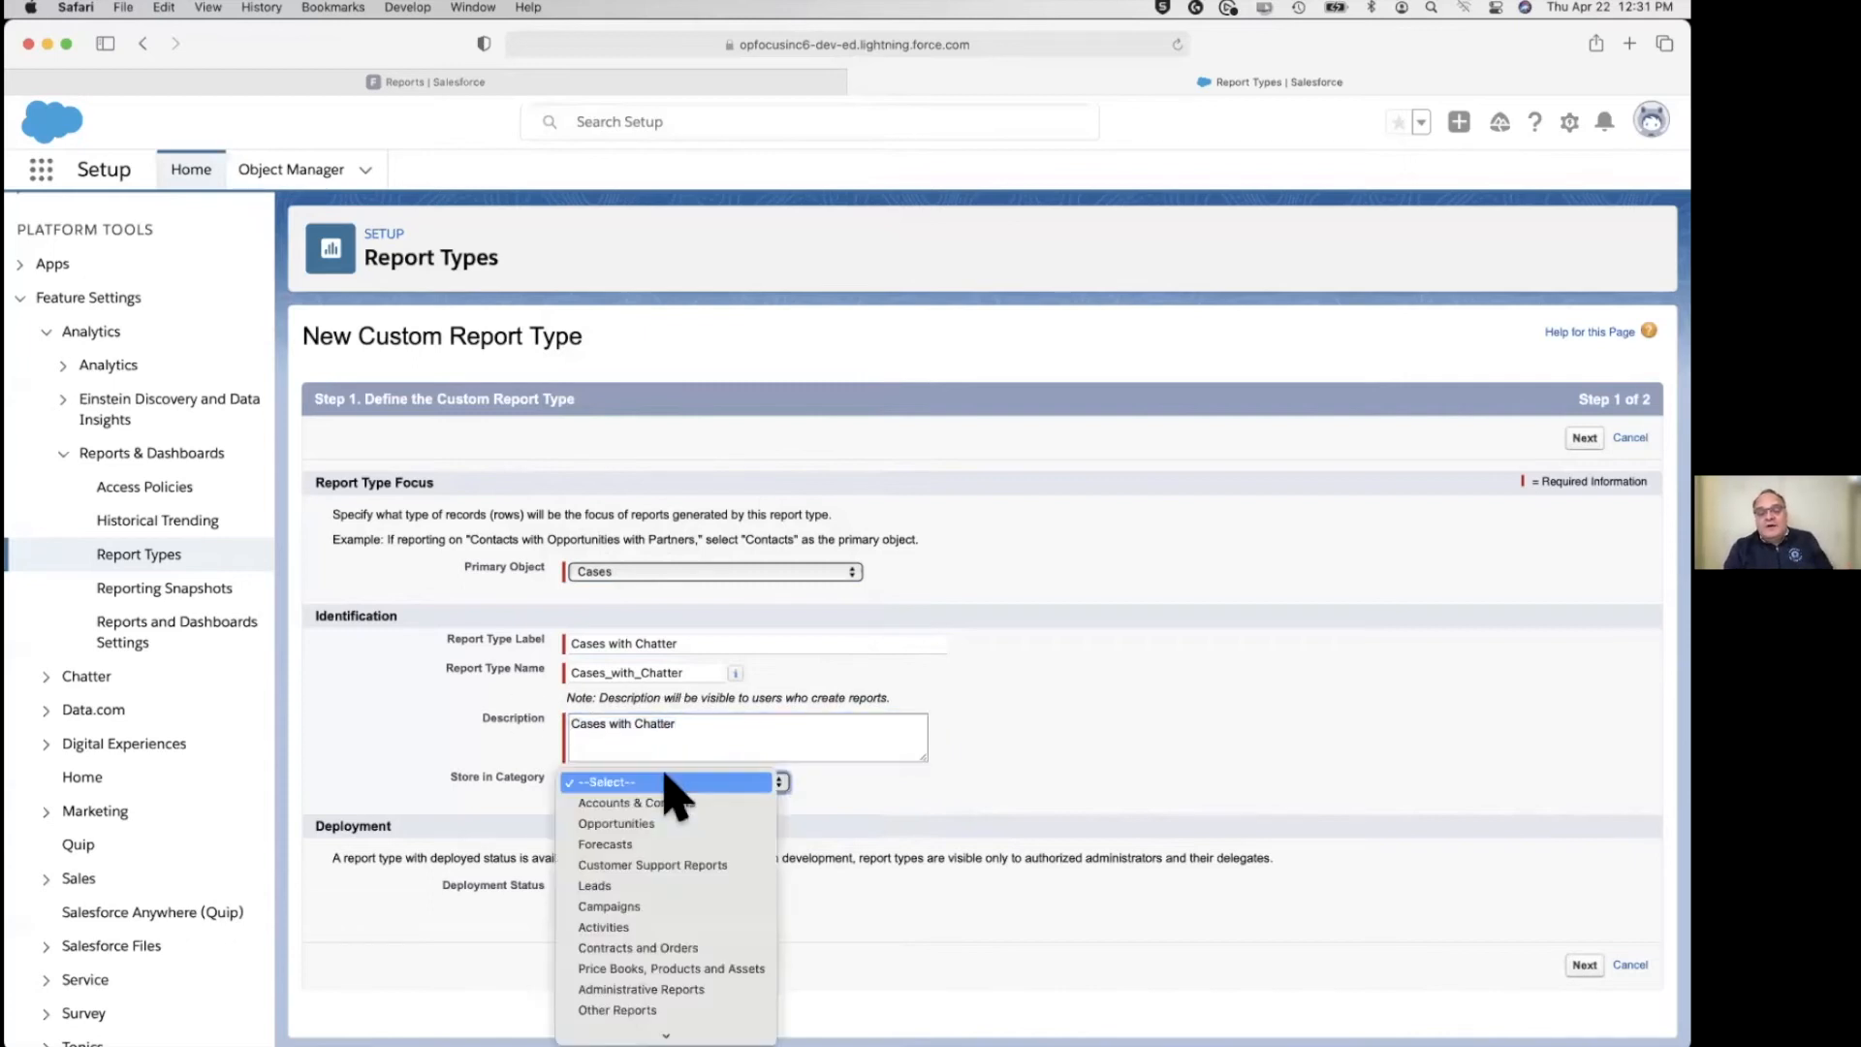
{"action": "left_click", "coordinate": [685, 864]}
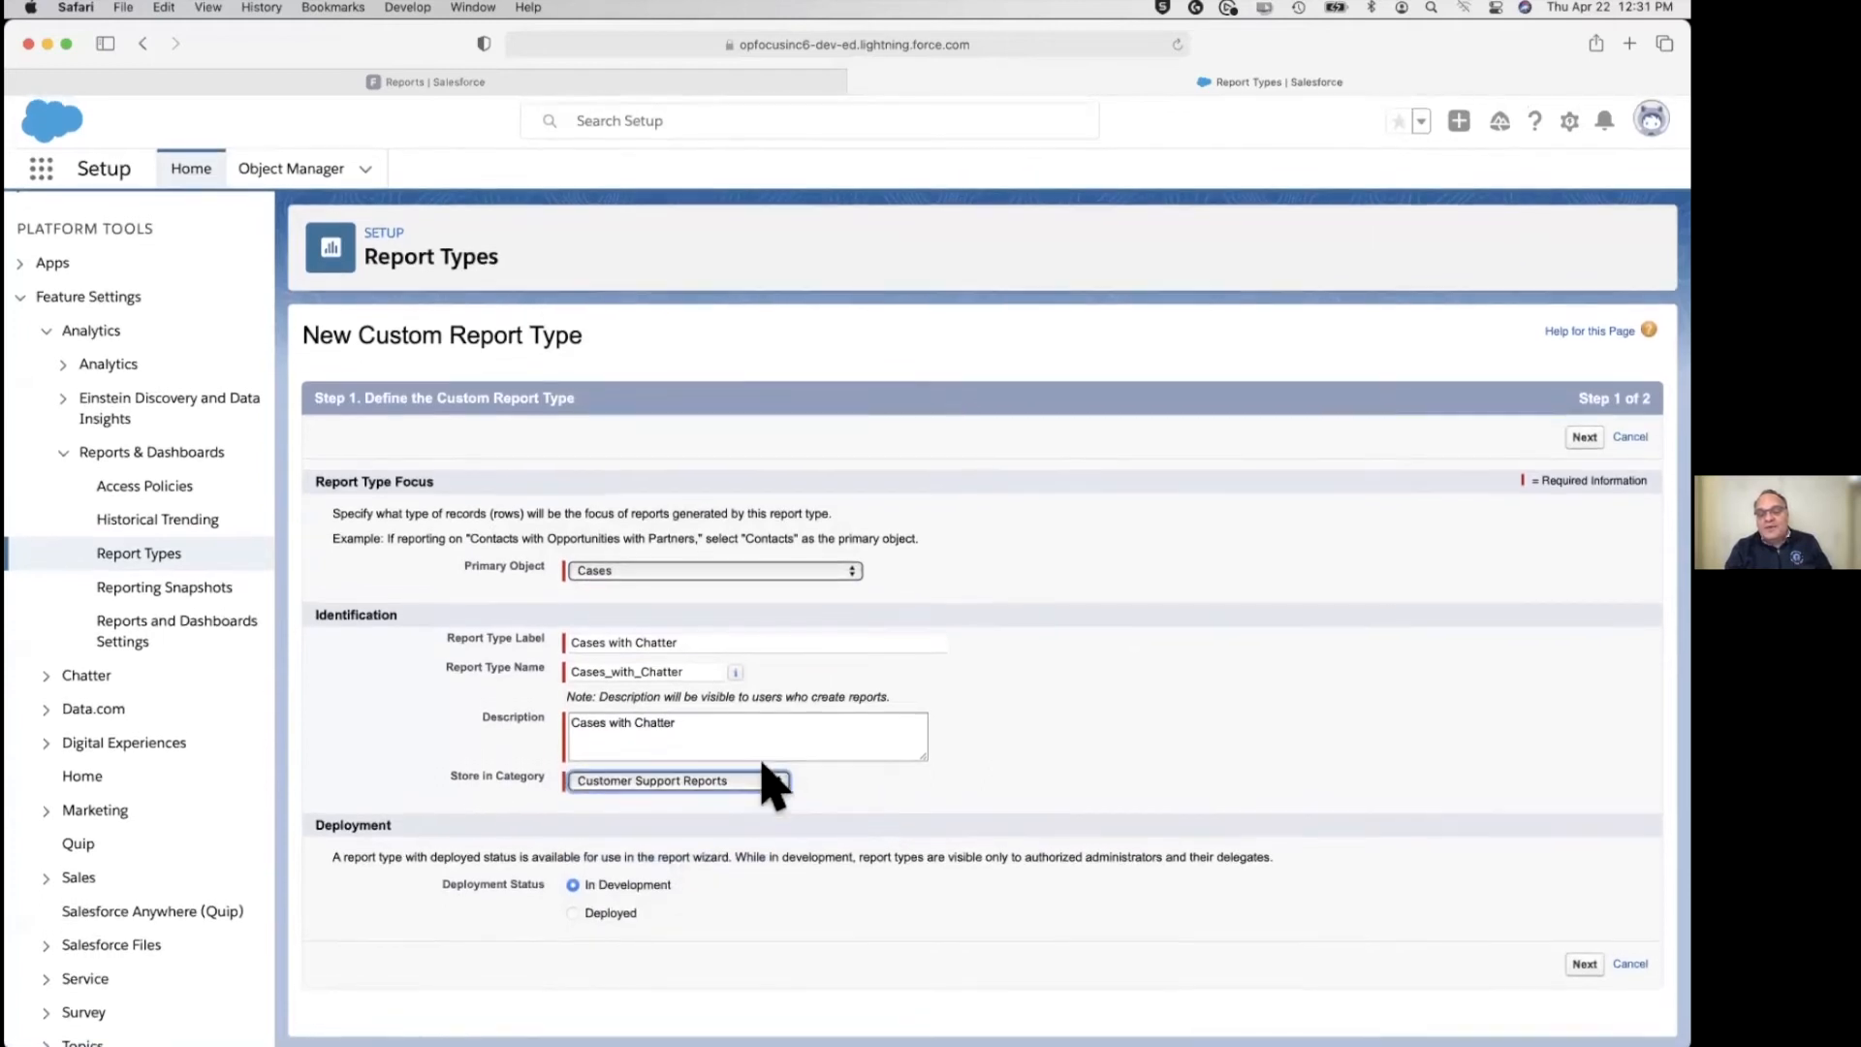
{"action": "left_click", "coordinate": [729, 780]}
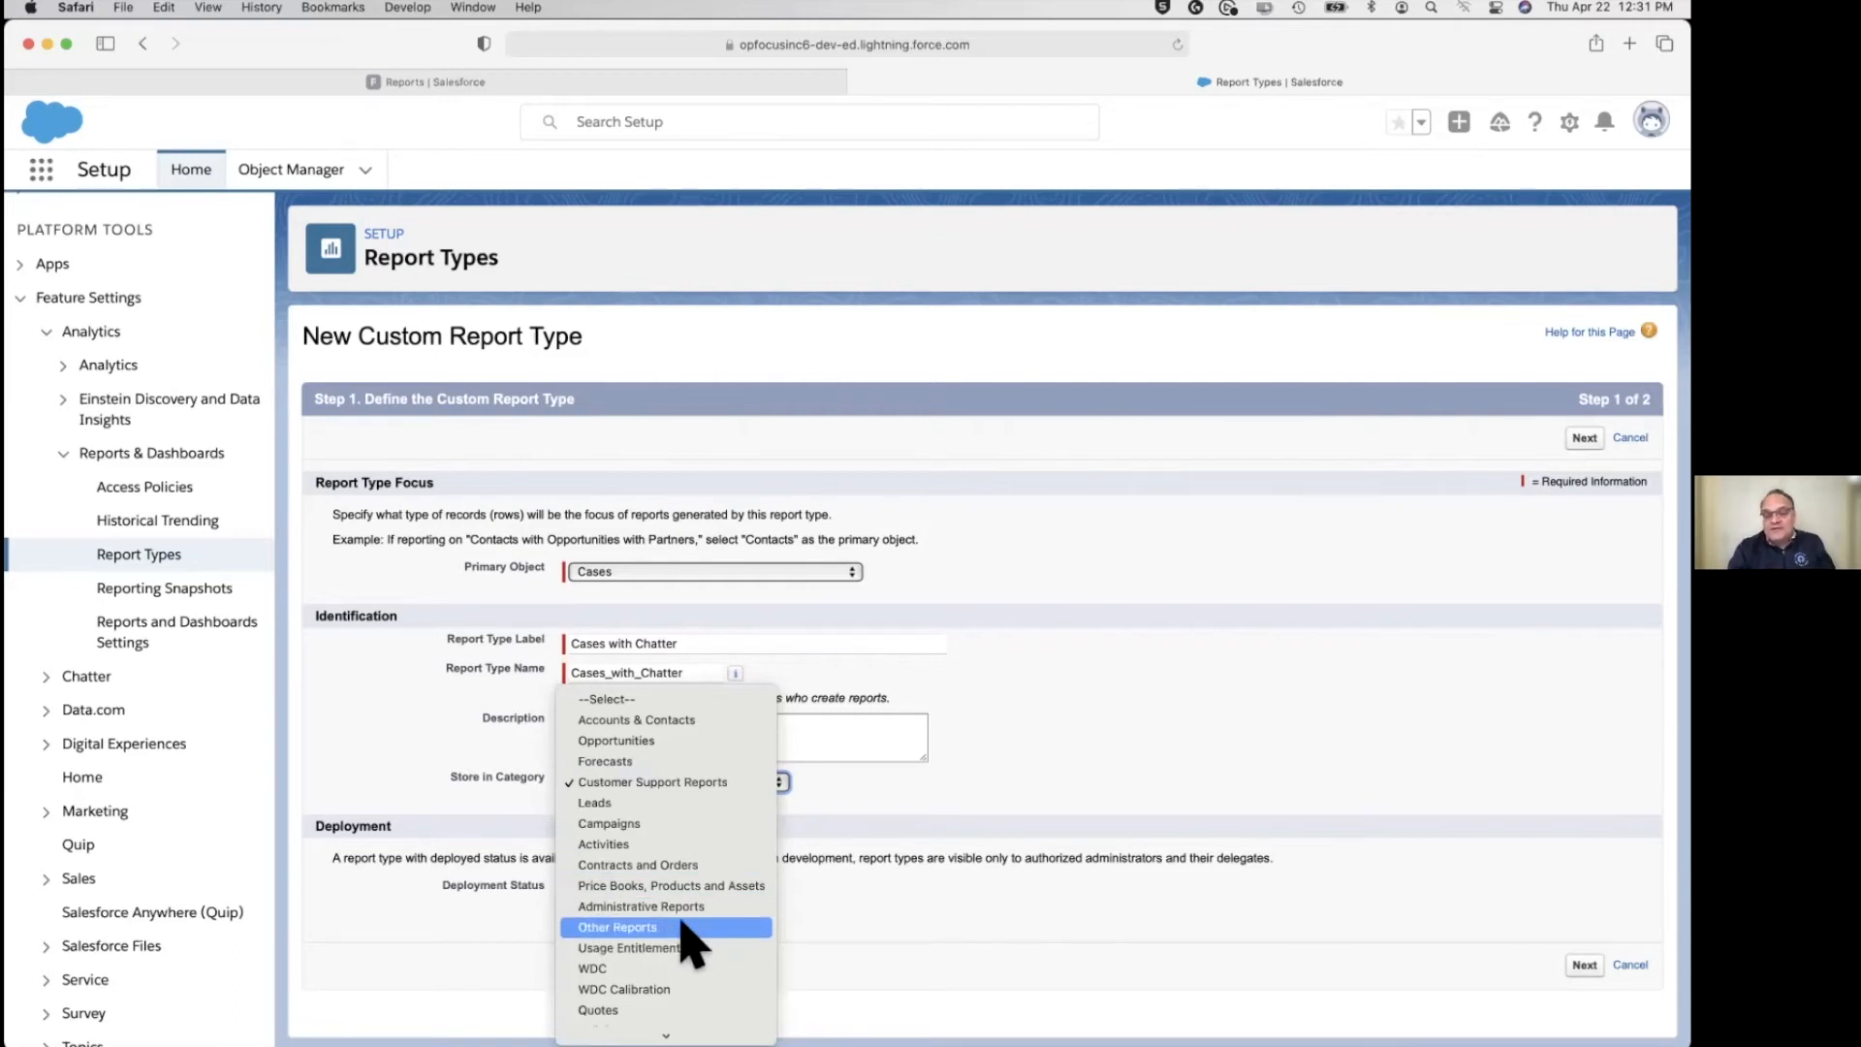
{"action": "left_click", "coordinate": [691, 782]}
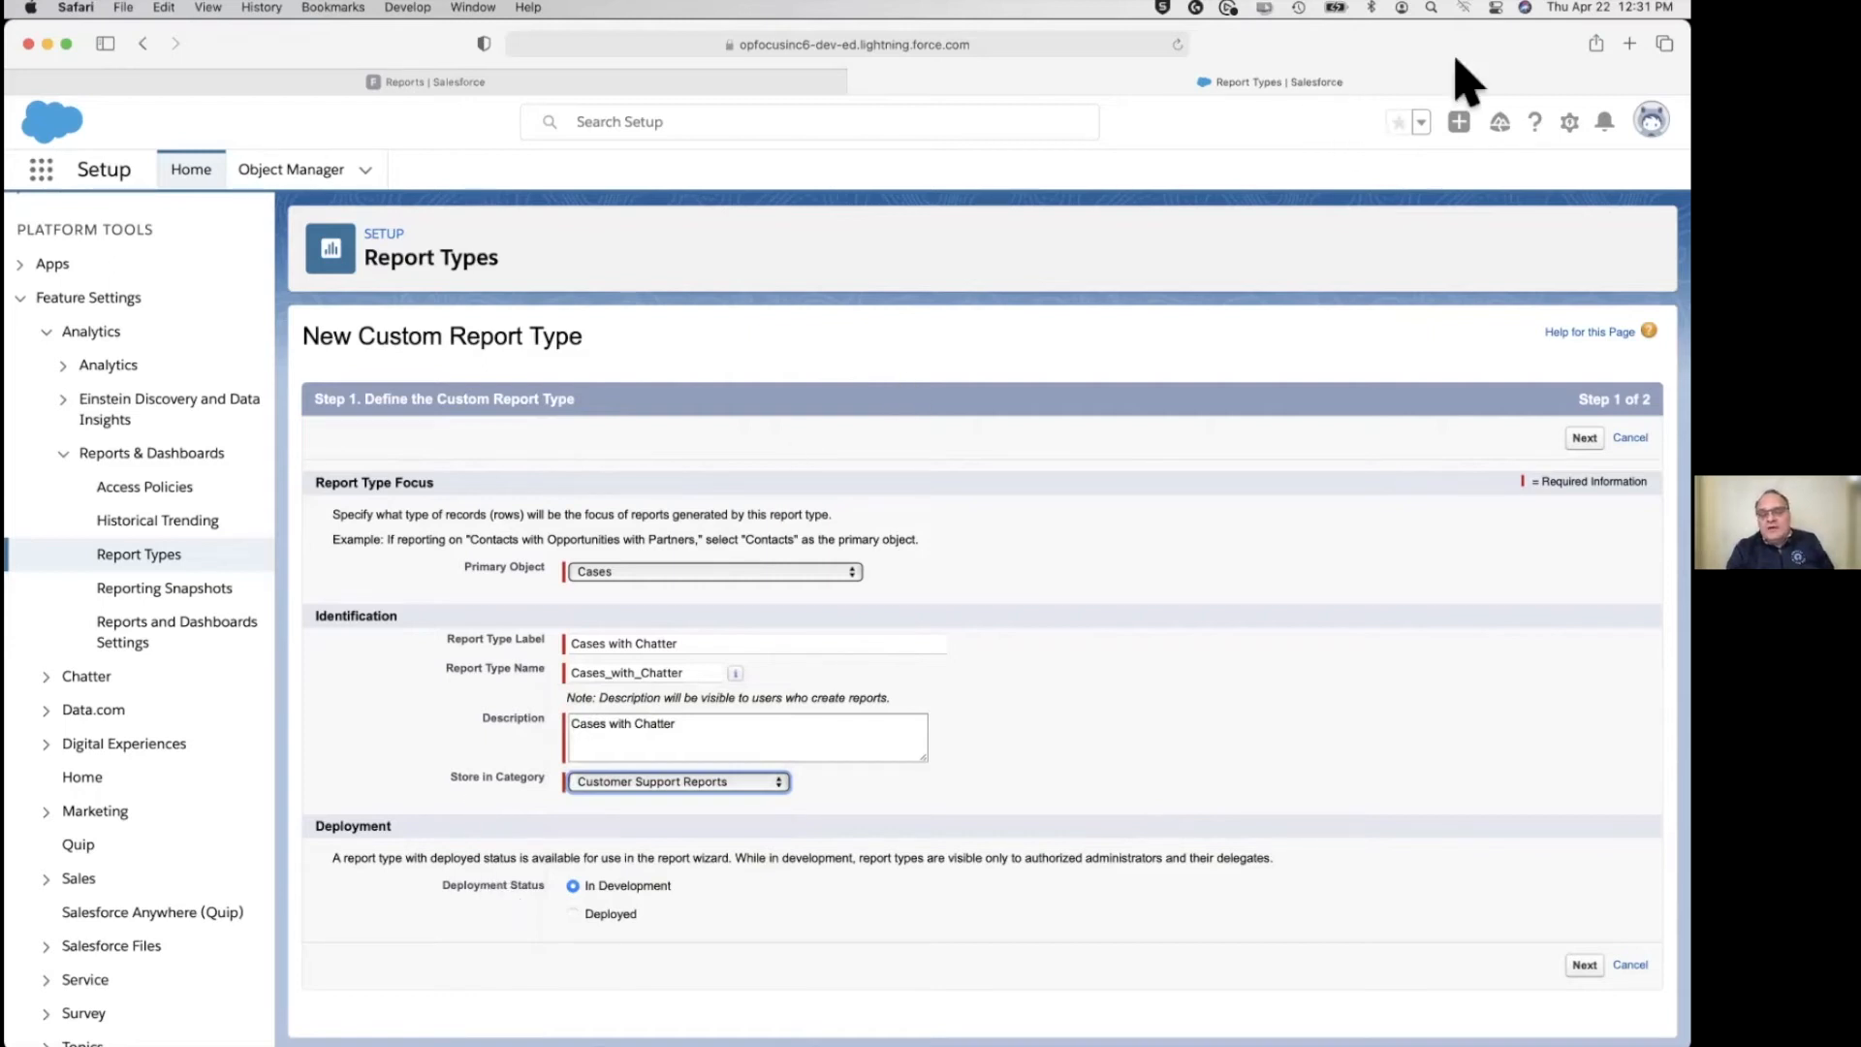
{"action": "left_click", "coordinate": [613, 915]}
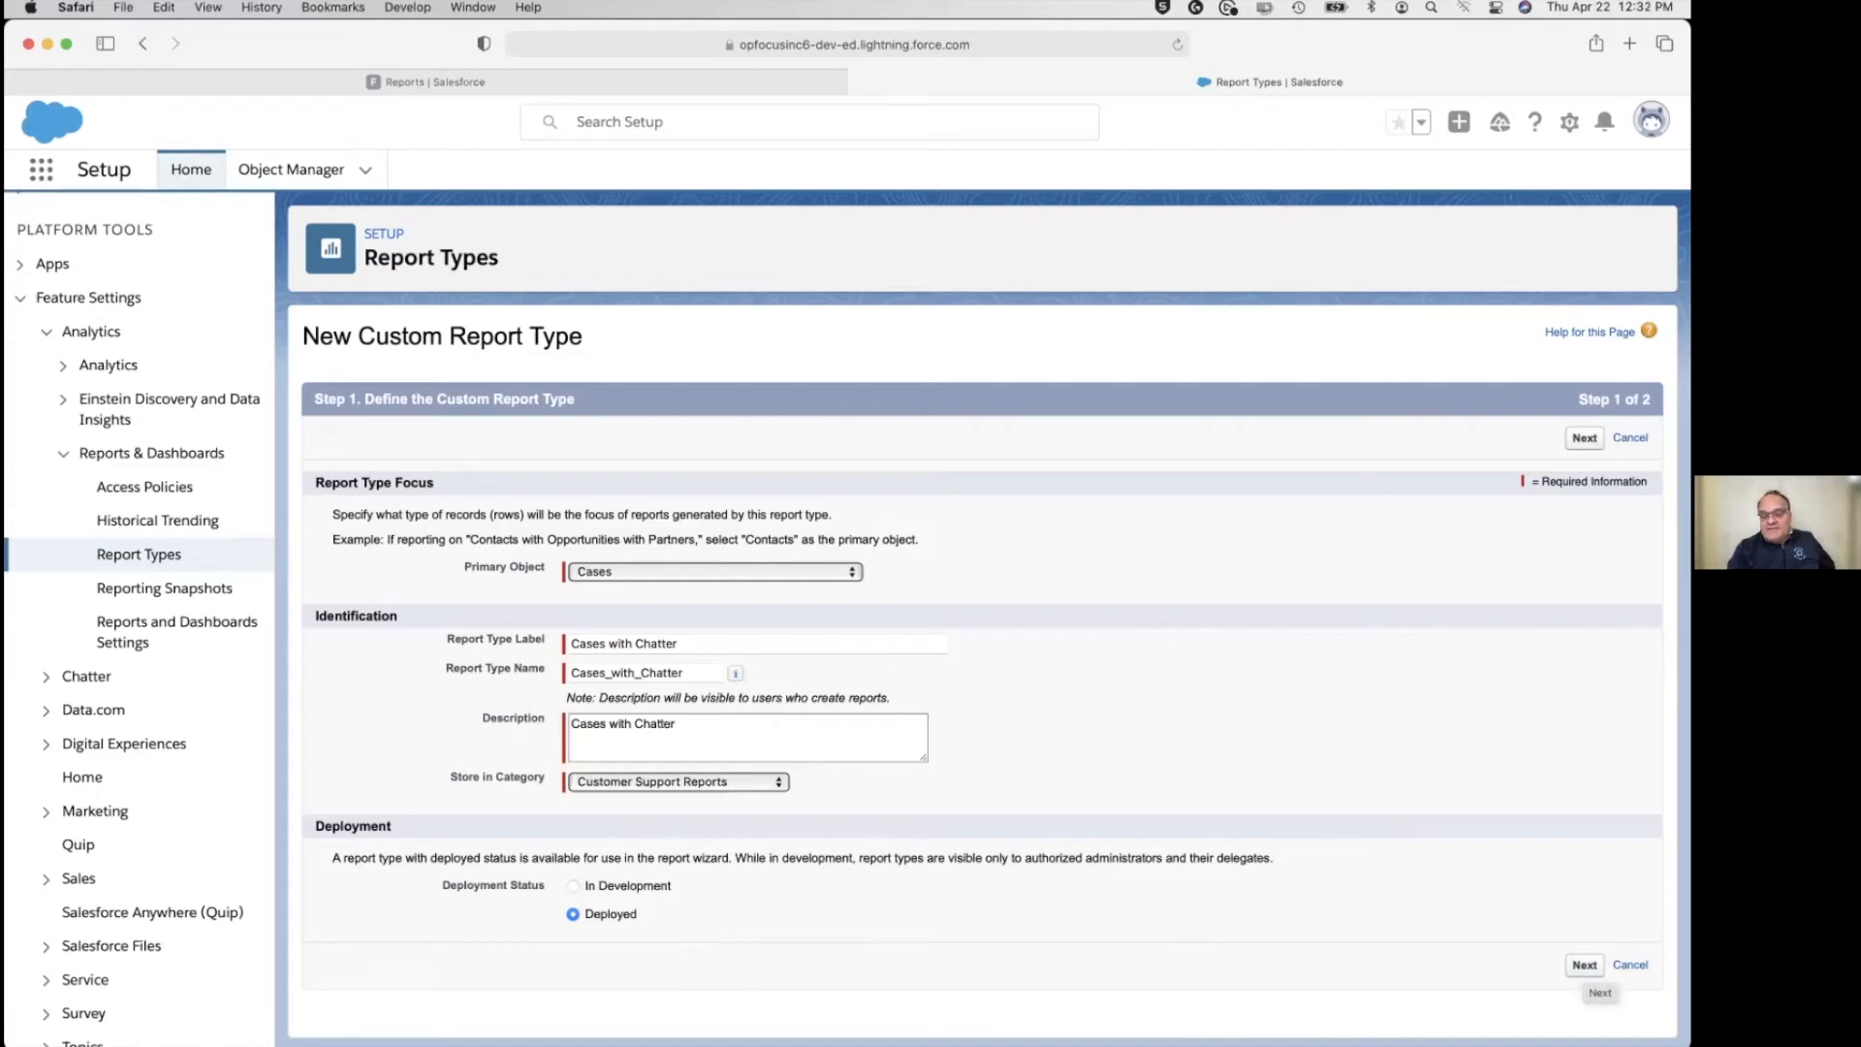
{"action": "left_click", "coordinate": [1586, 965]}
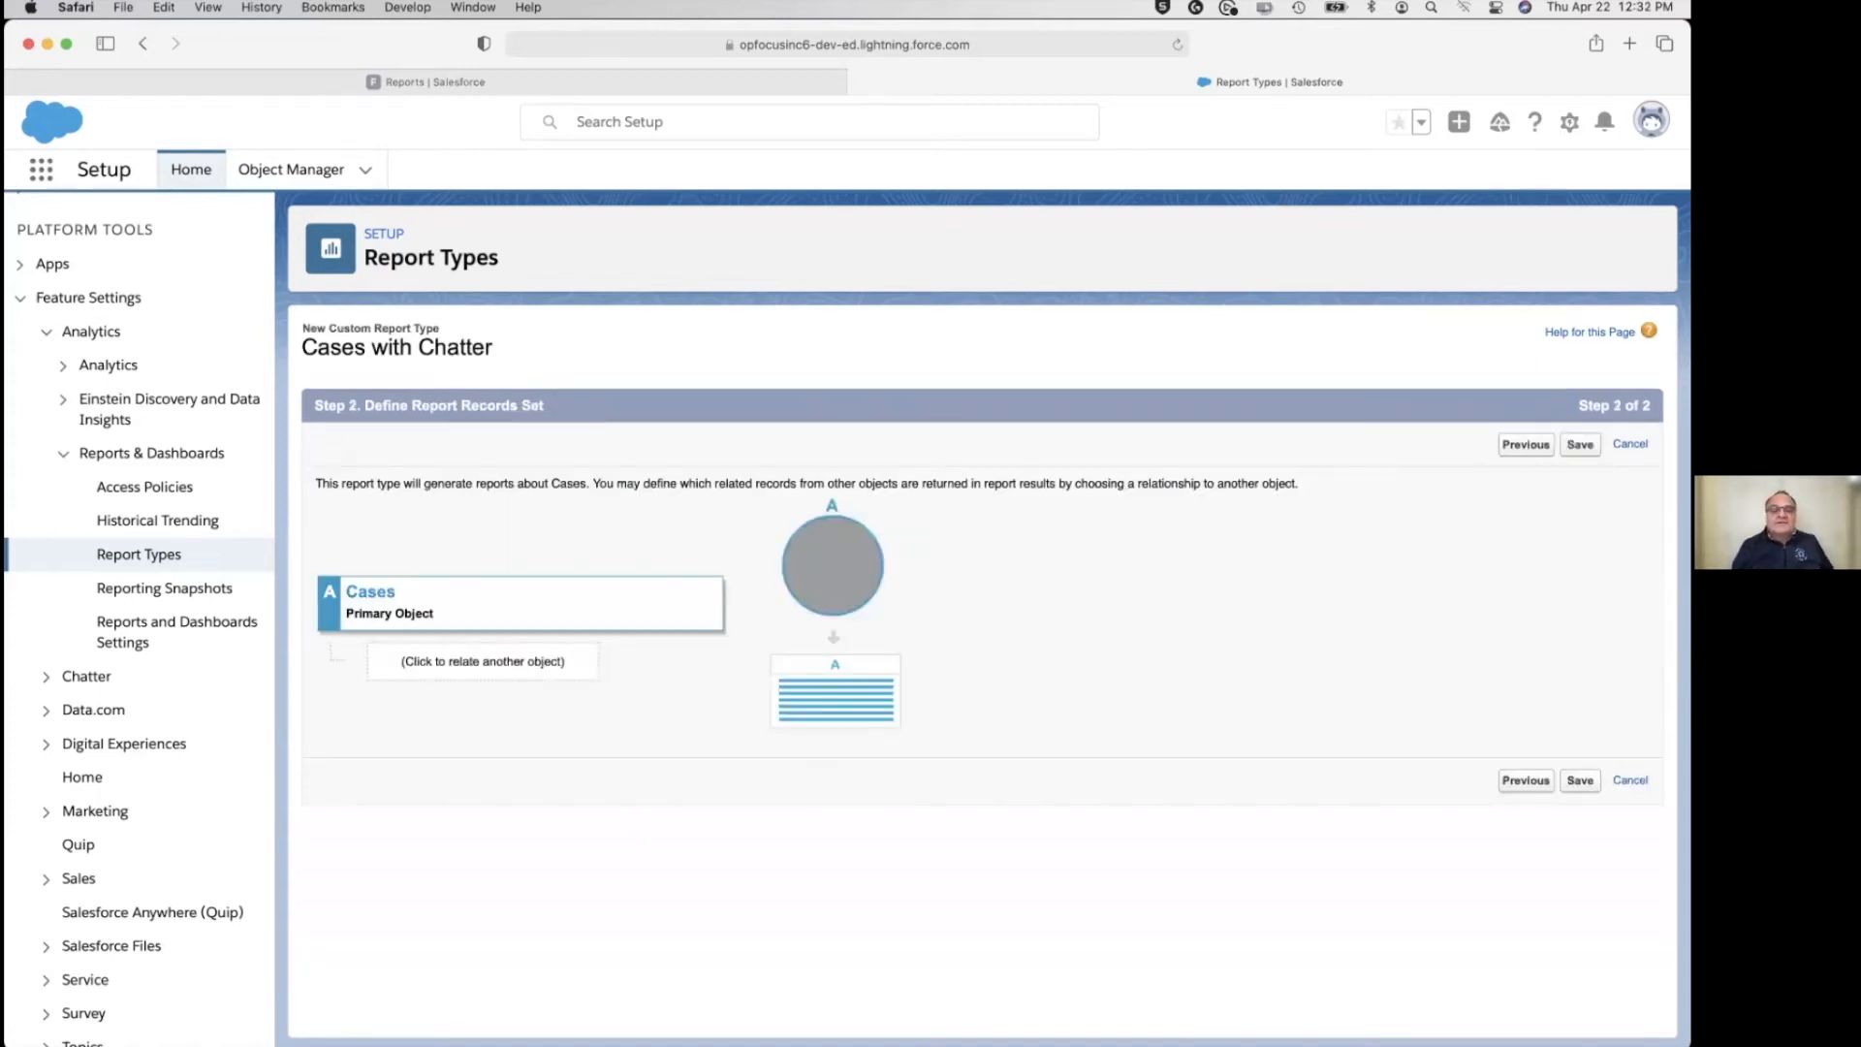
Relate Case Feed to Cases as the second object of the report type.
{"action": "left_click", "coordinate": [489, 667]}
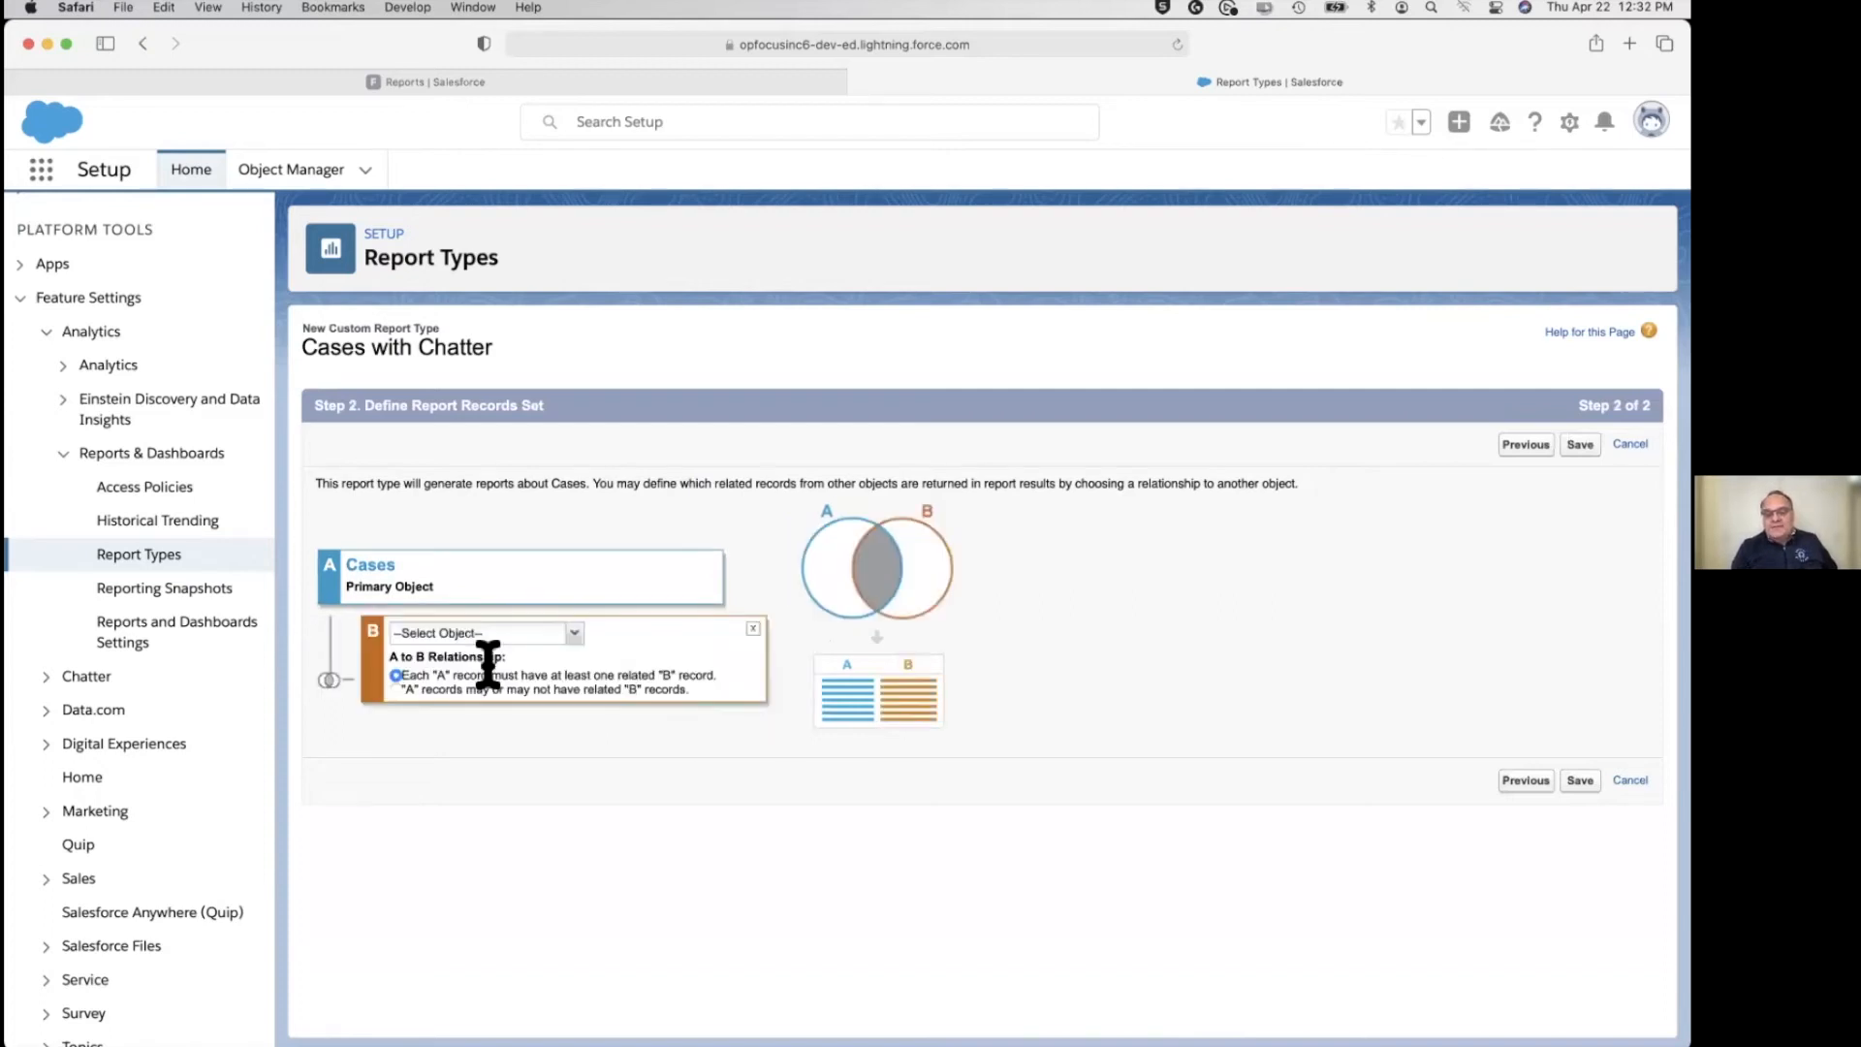
{"action": "left_click", "coordinate": [575, 635]}
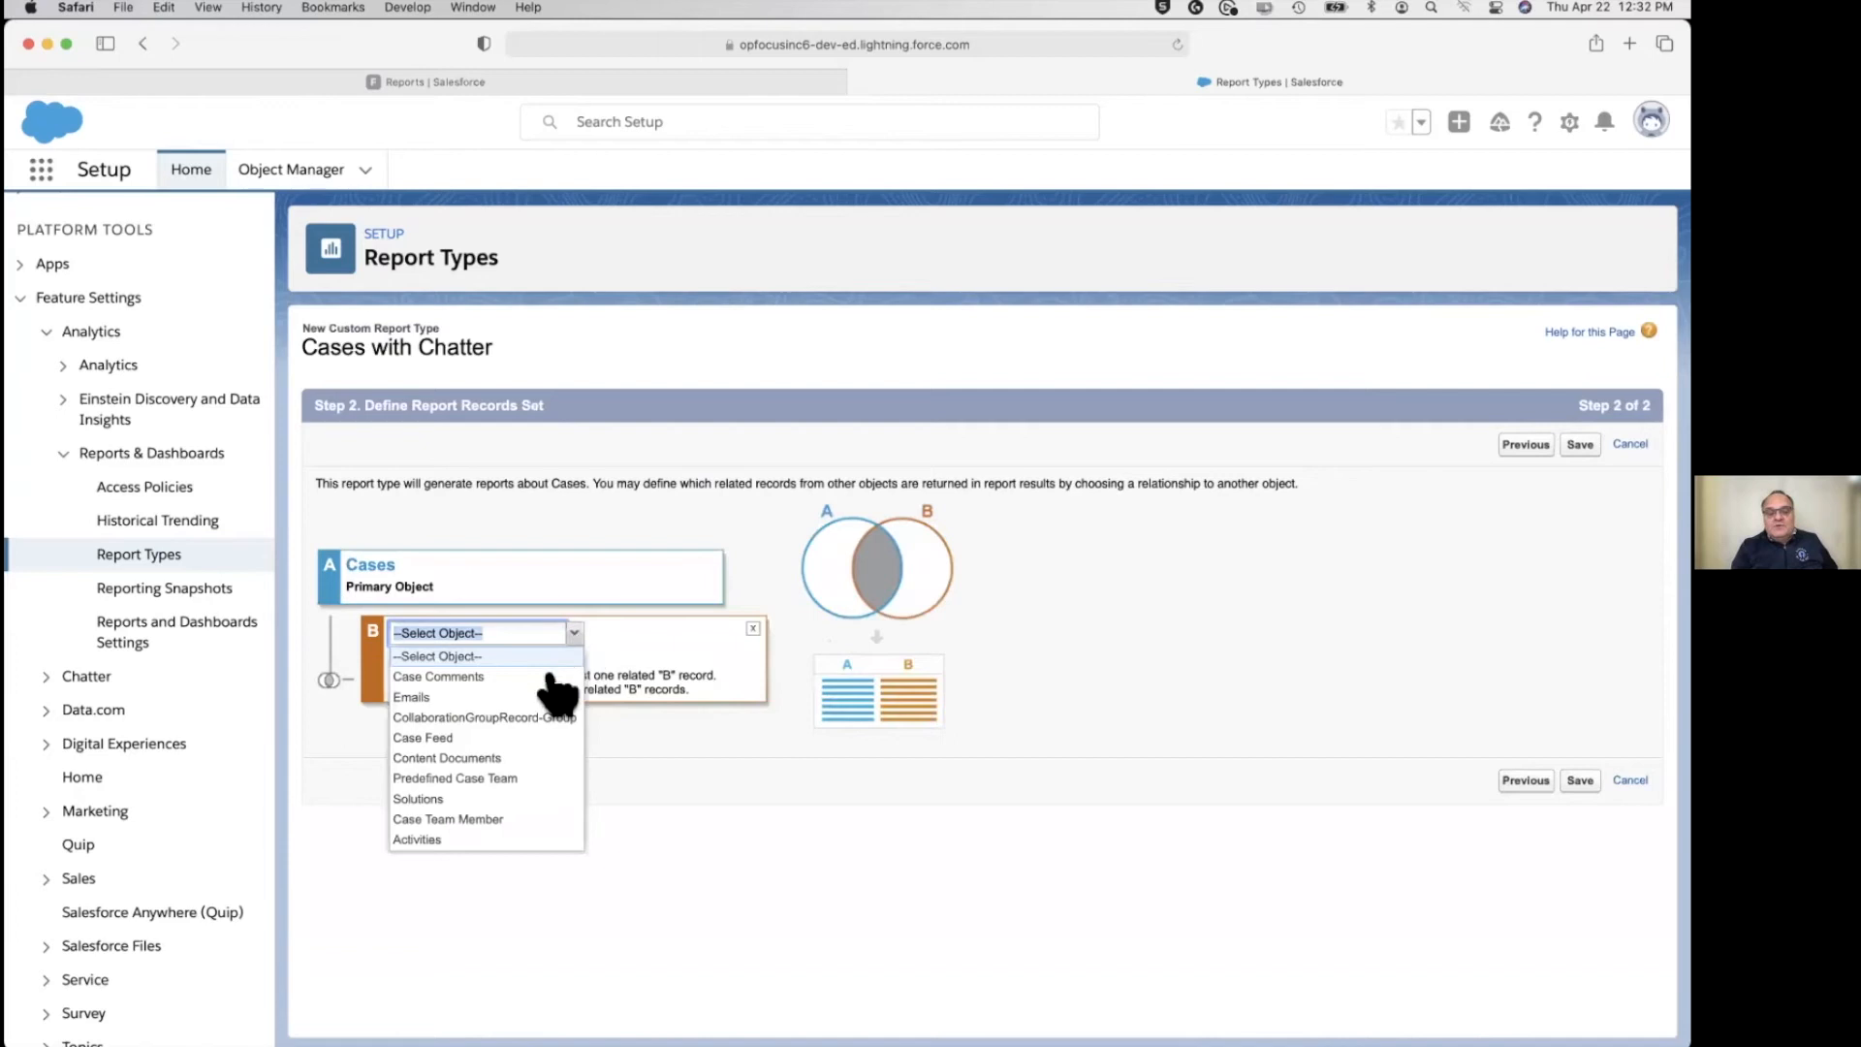
{"action": "left_click", "coordinate": [506, 742]}
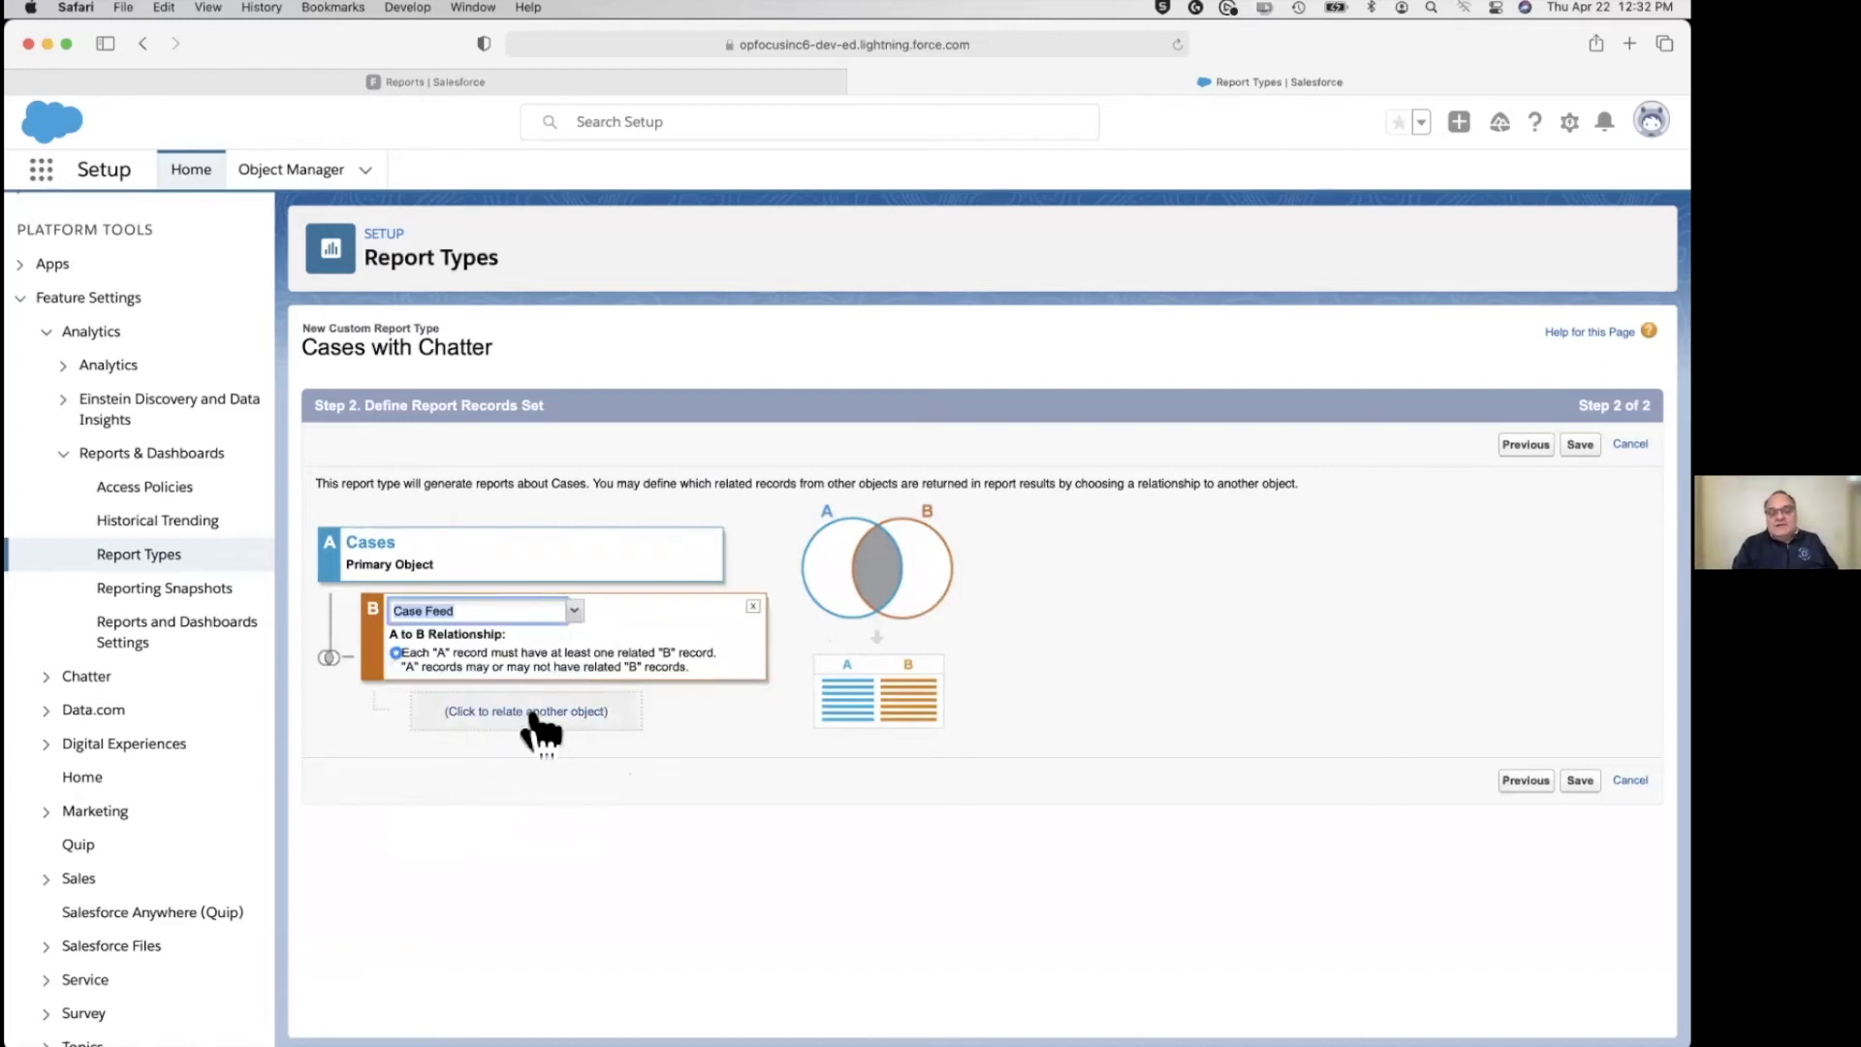
Try relating Comments to Case Feed as a third object and remove that relationship again.
{"action": "left_click", "coordinate": [532, 715]}
{"action": "left_click", "coordinate": [618, 706]}
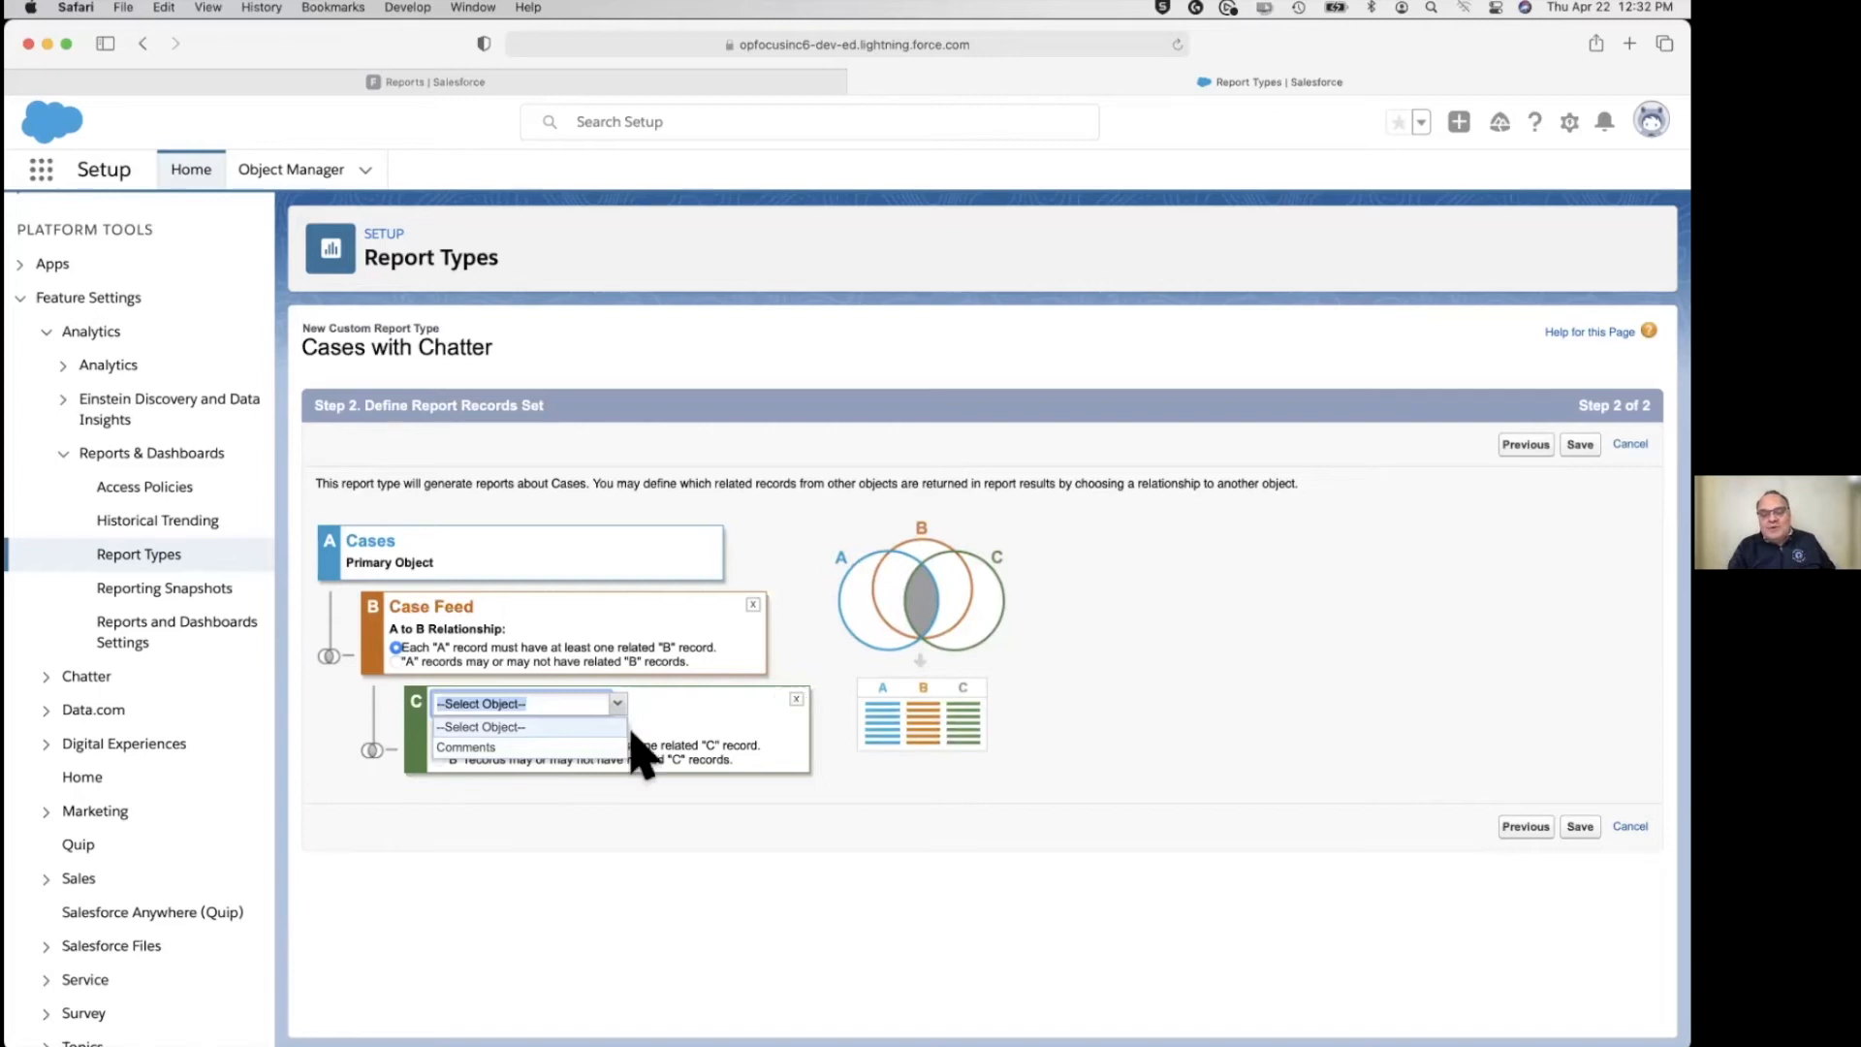
{"action": "left_click", "coordinate": [565, 748]}
{"action": "left_click_drag", "start_coordinate": [446, 800], "coordinate": [794, 819]}
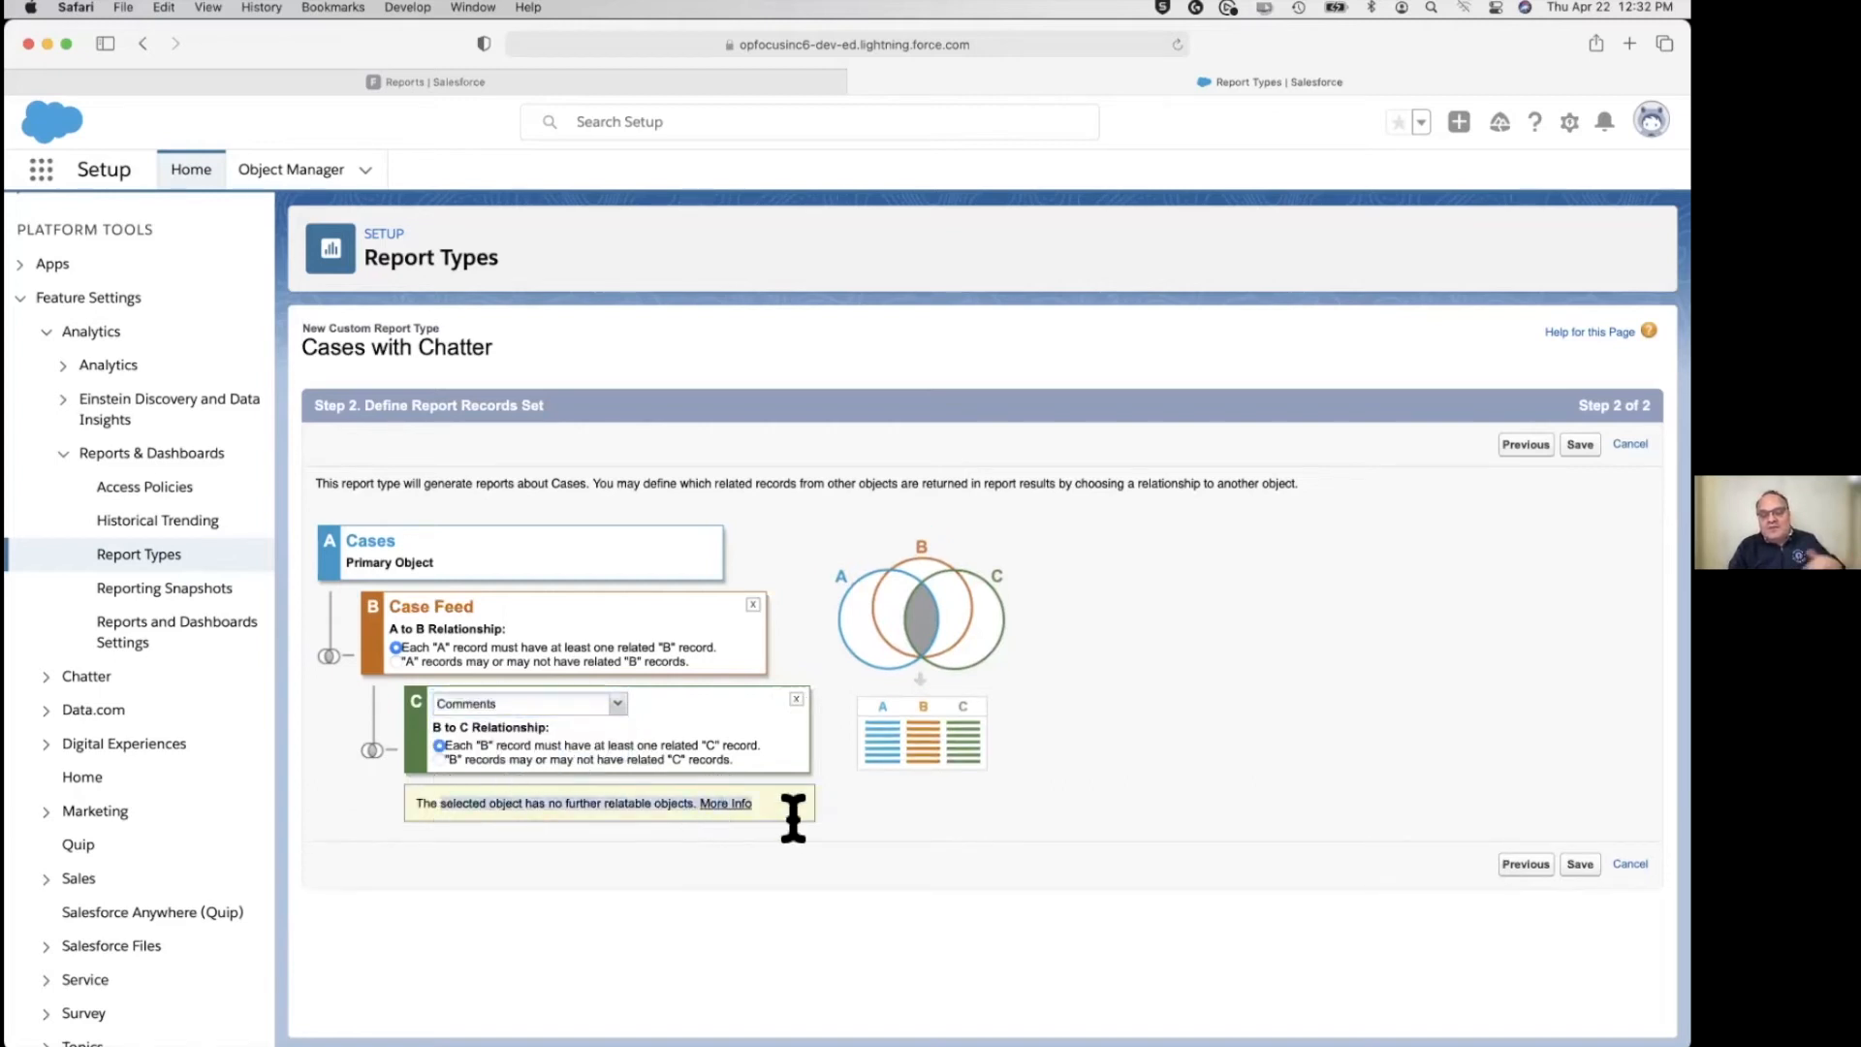
{"action": "left_click", "coordinate": [797, 699]}
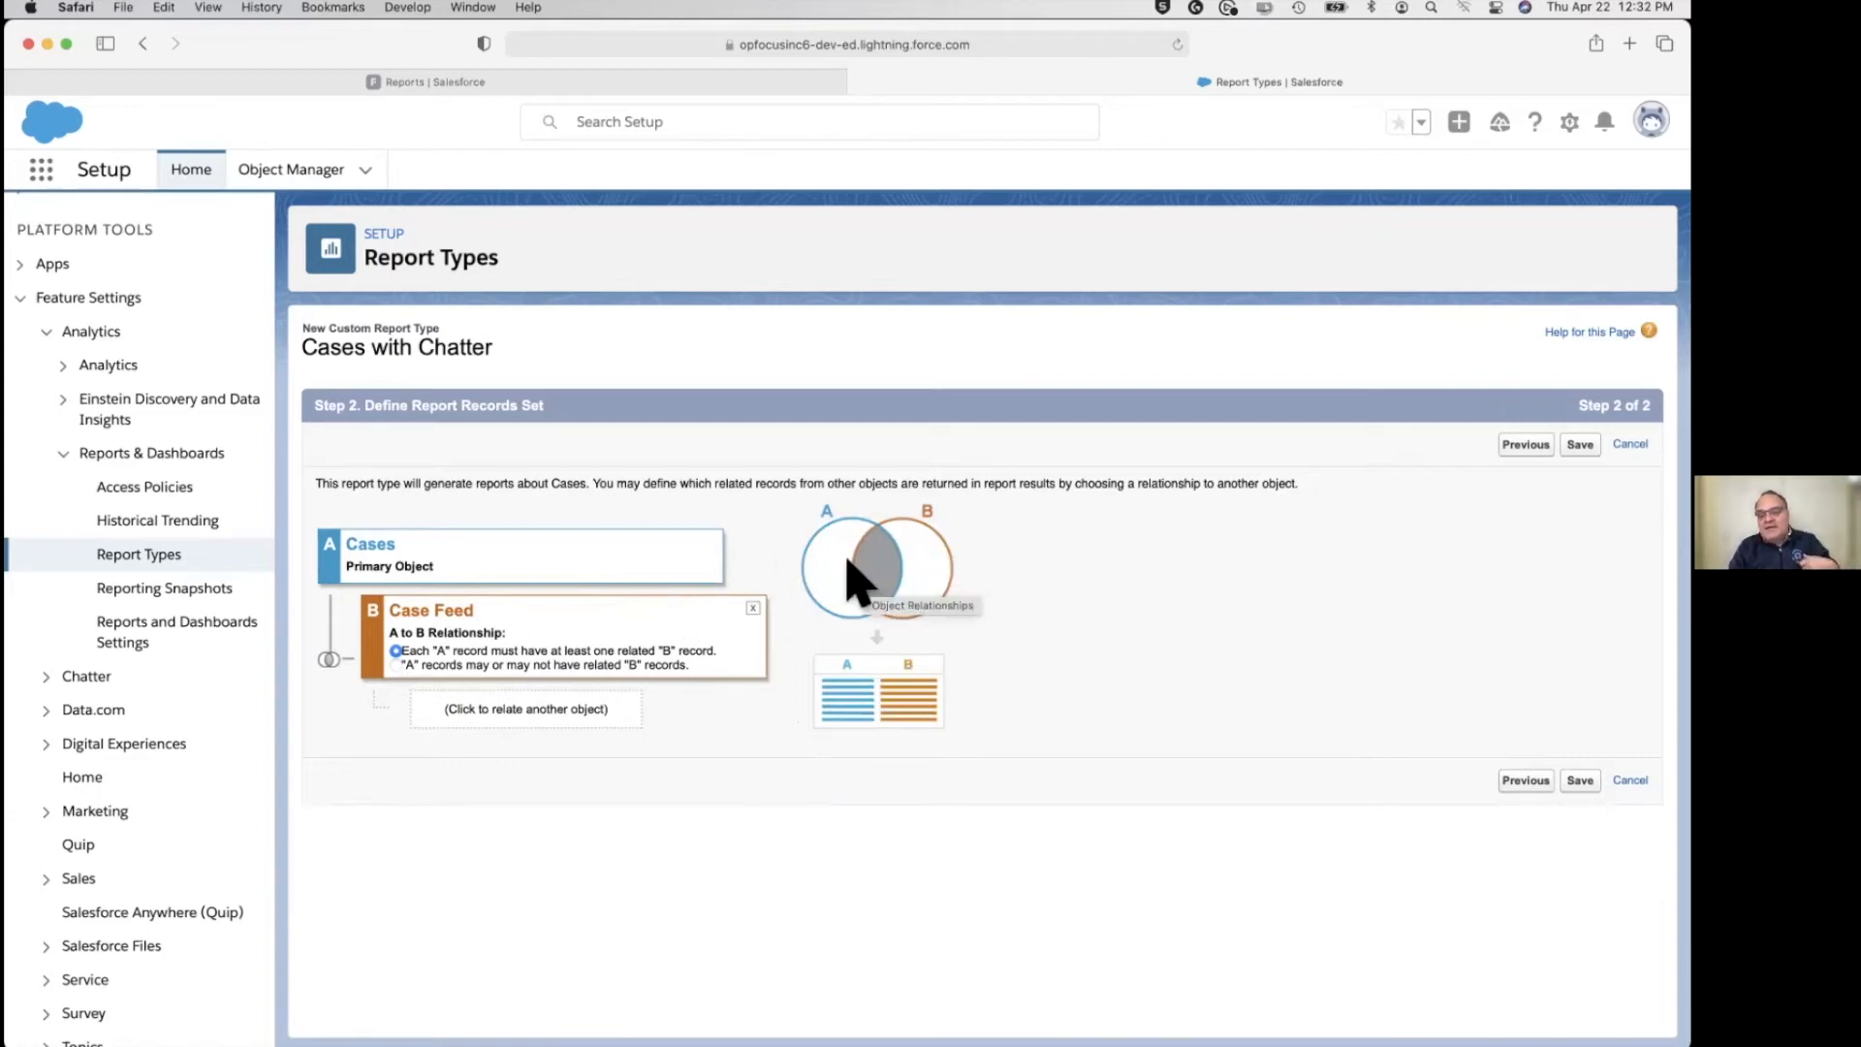
Compare the two Cases to Case Feed relationship options, require at least one related Case Feed record, and save the report type.
{"action": "left_click", "coordinate": [396, 665]}
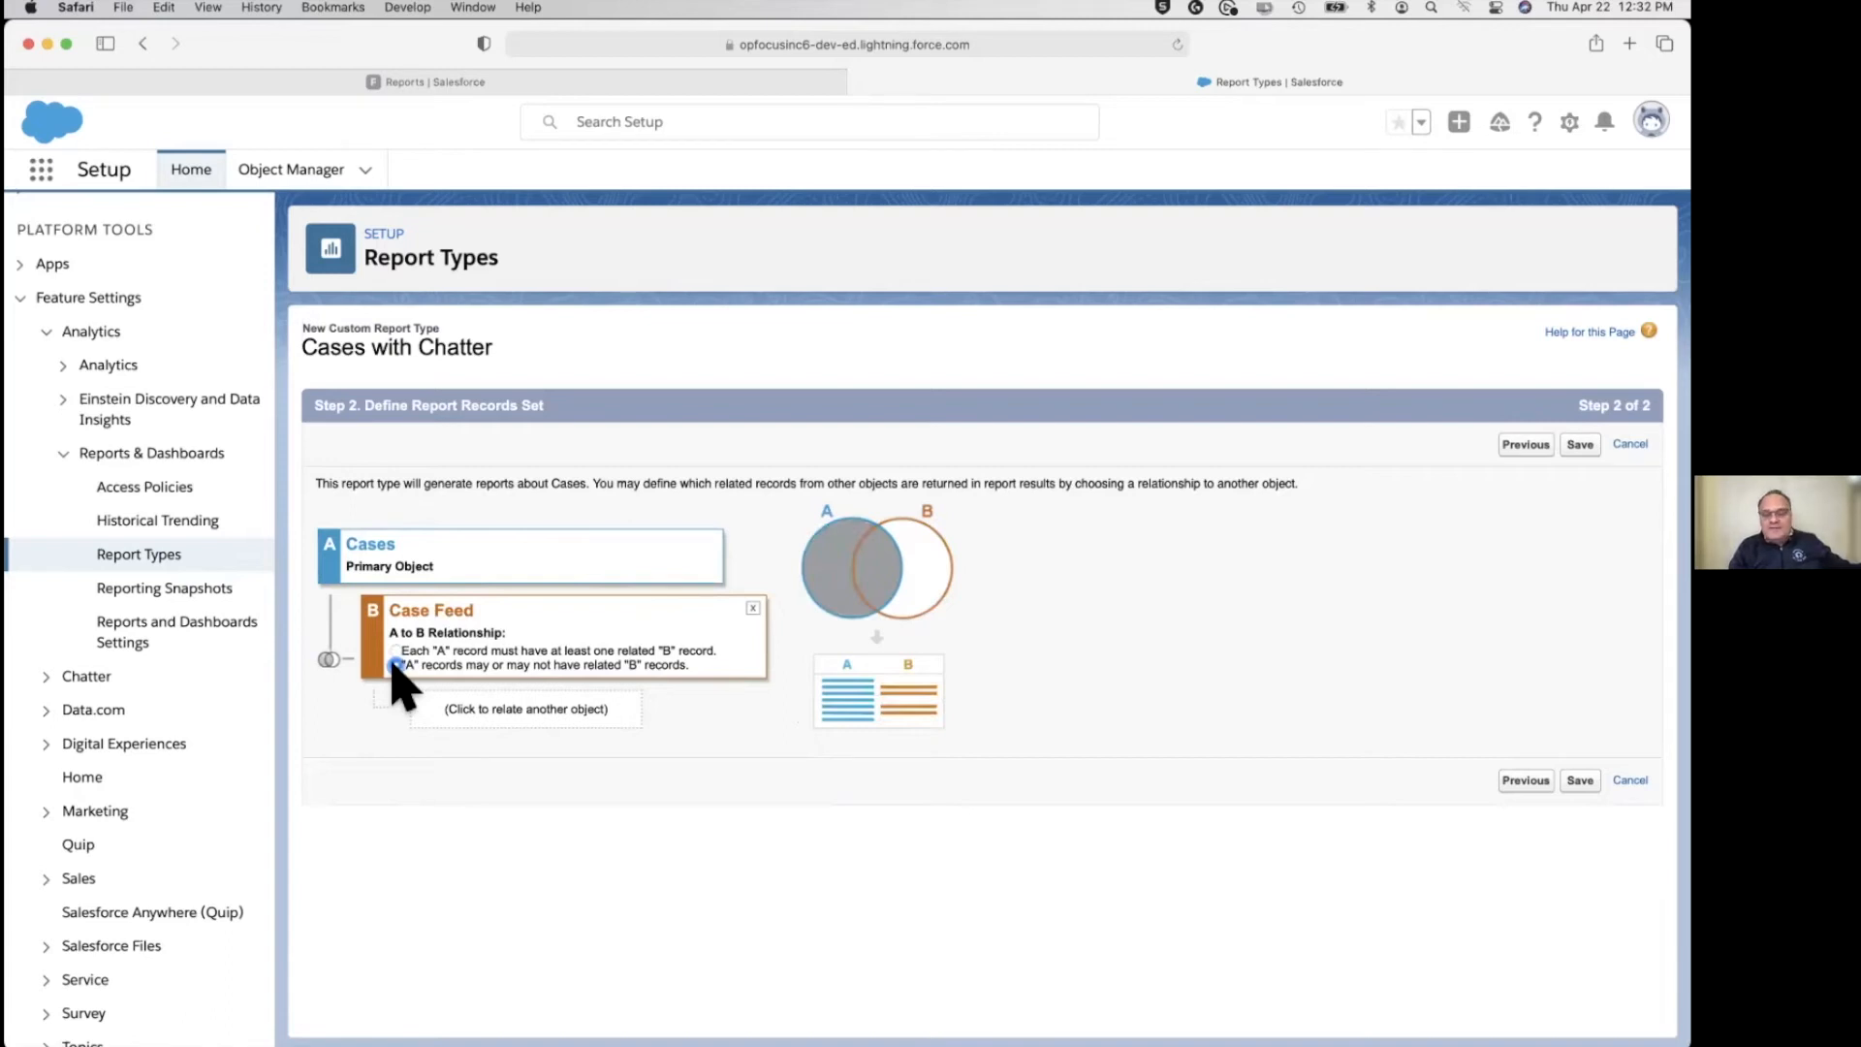
{"action": "left_click", "coordinate": [394, 651]}
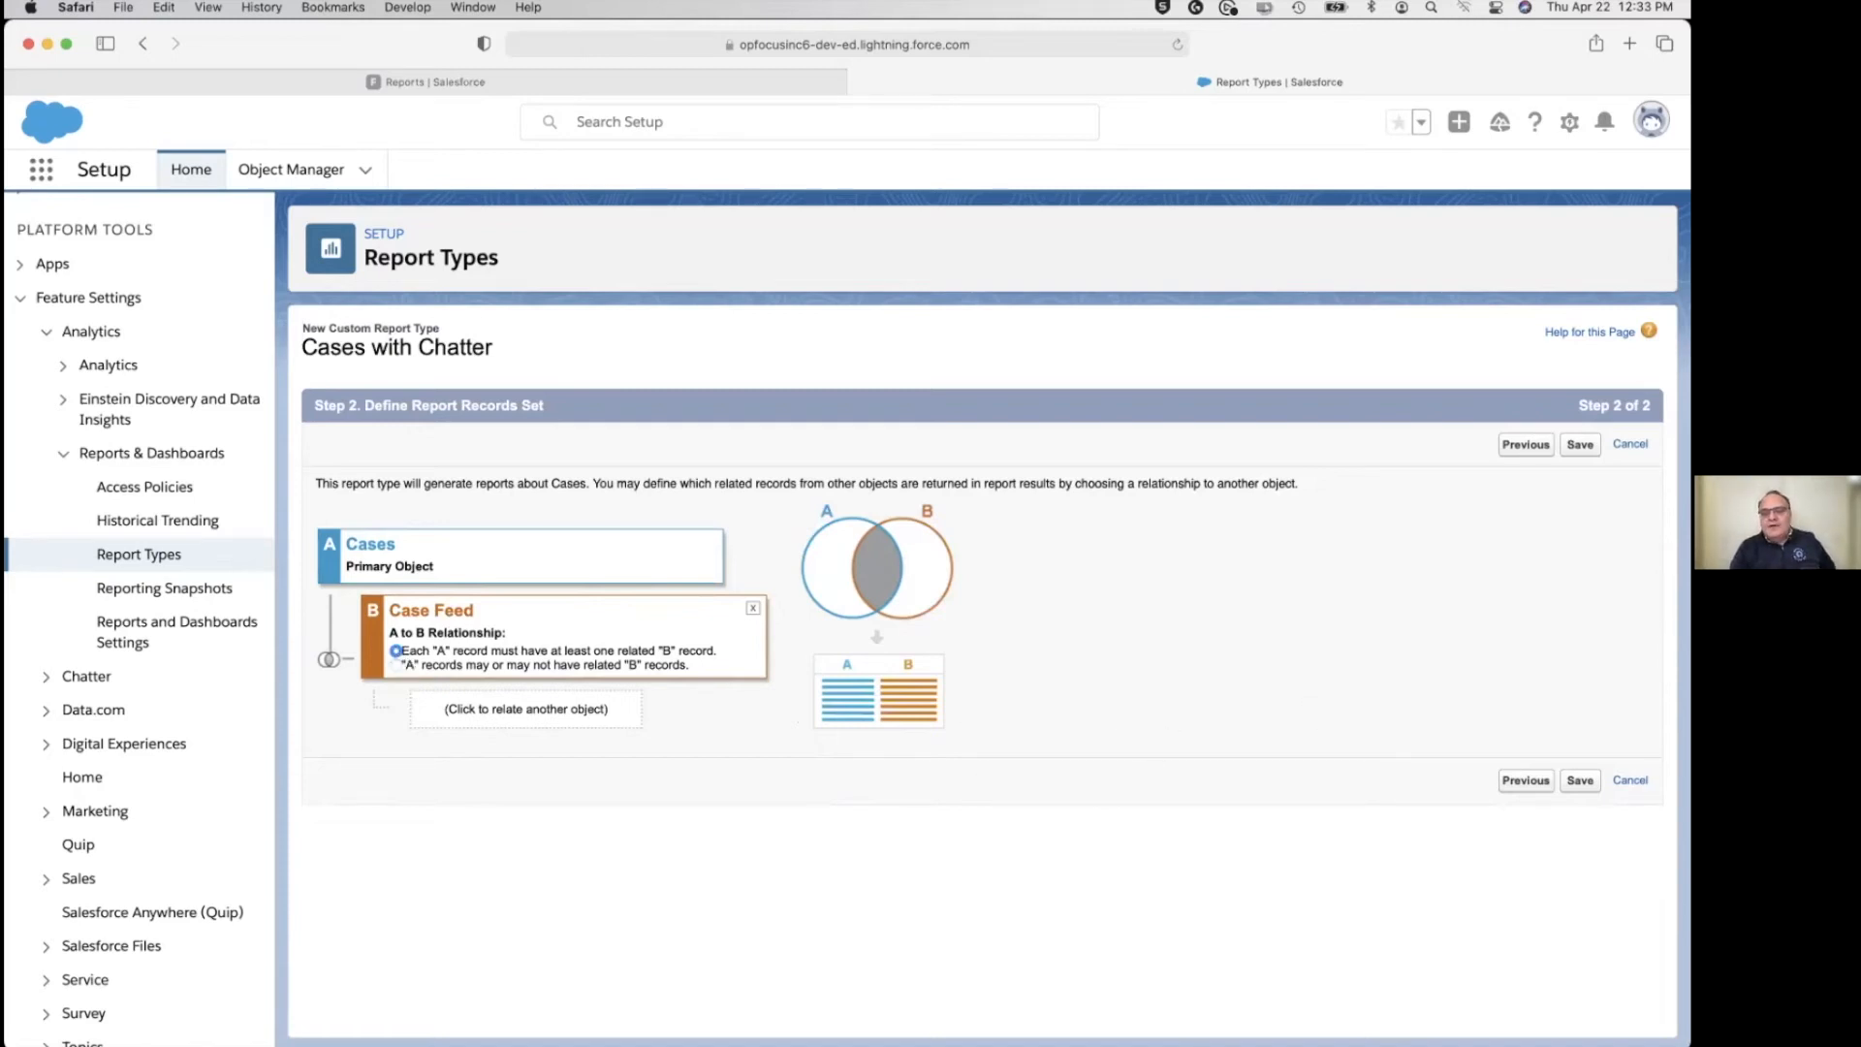
{"action": "left_click", "coordinate": [1580, 780]}
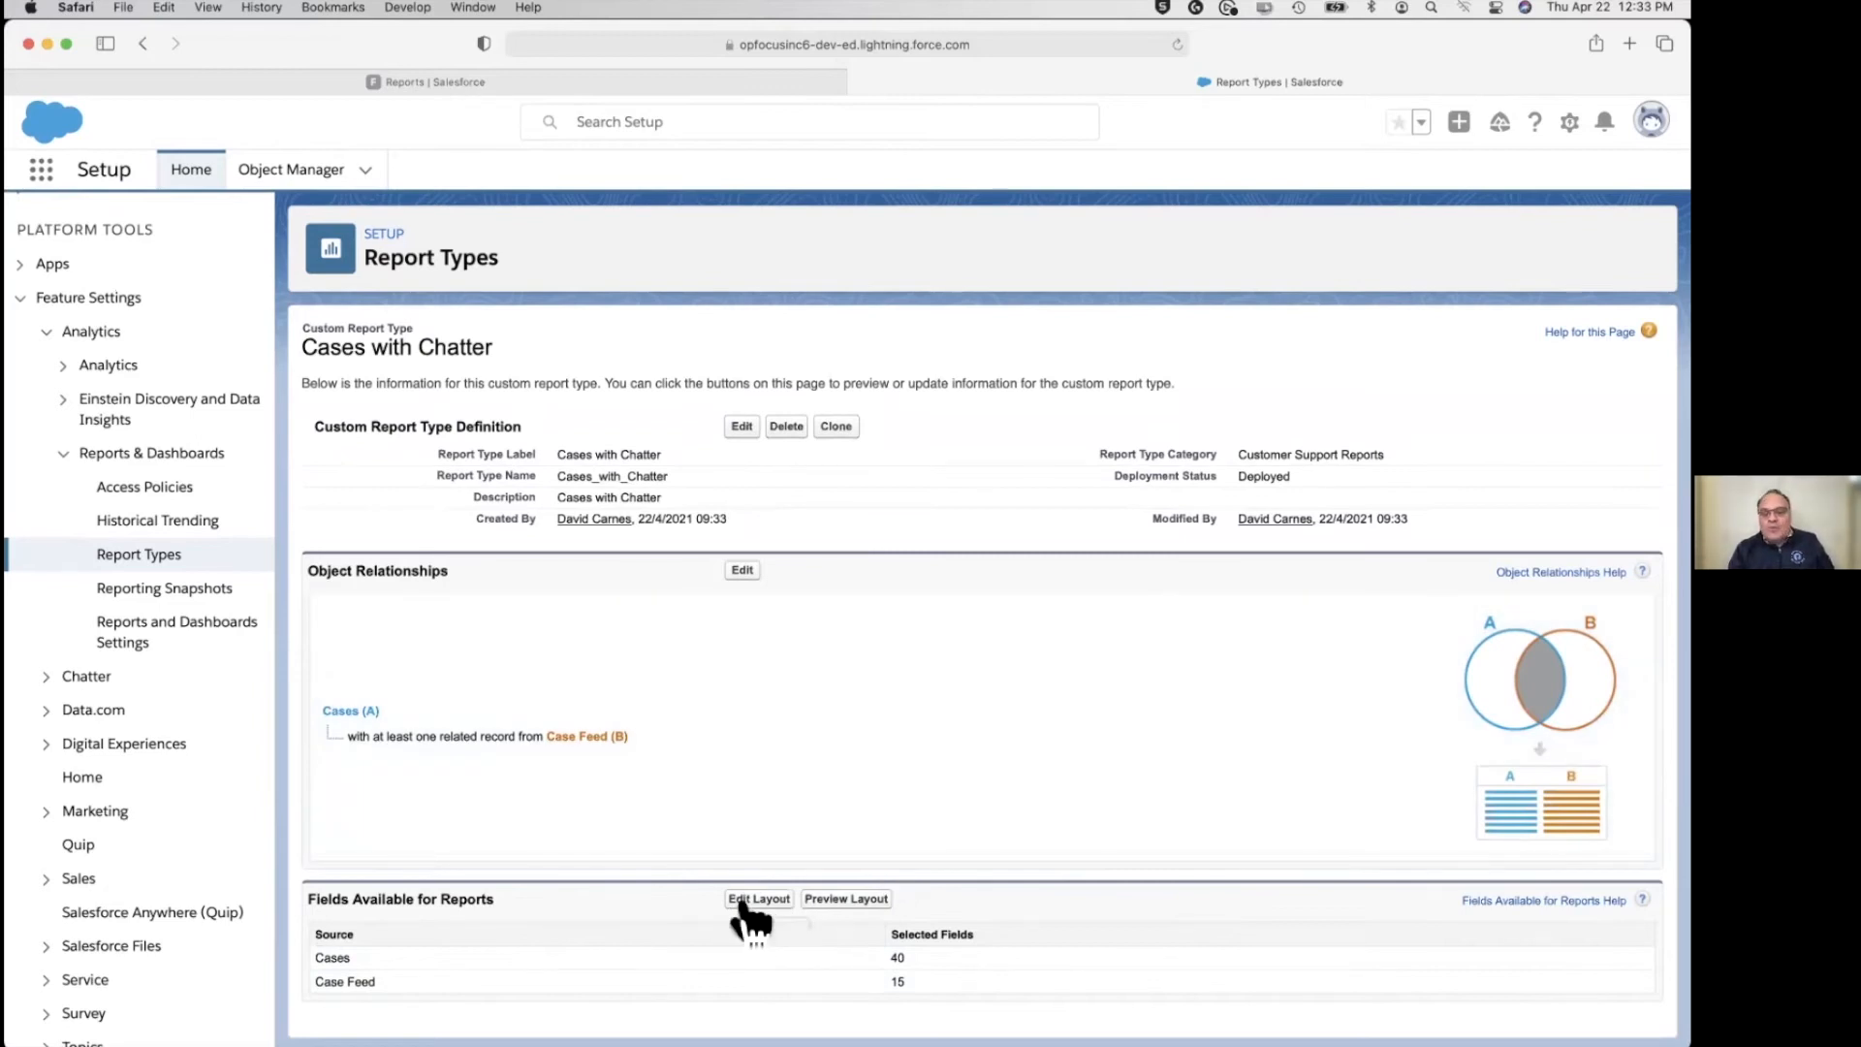
Open the report type's field layout for editing and make Account Name in the Cases section checked by default.
{"action": "left_click", "coordinate": [744, 899]}
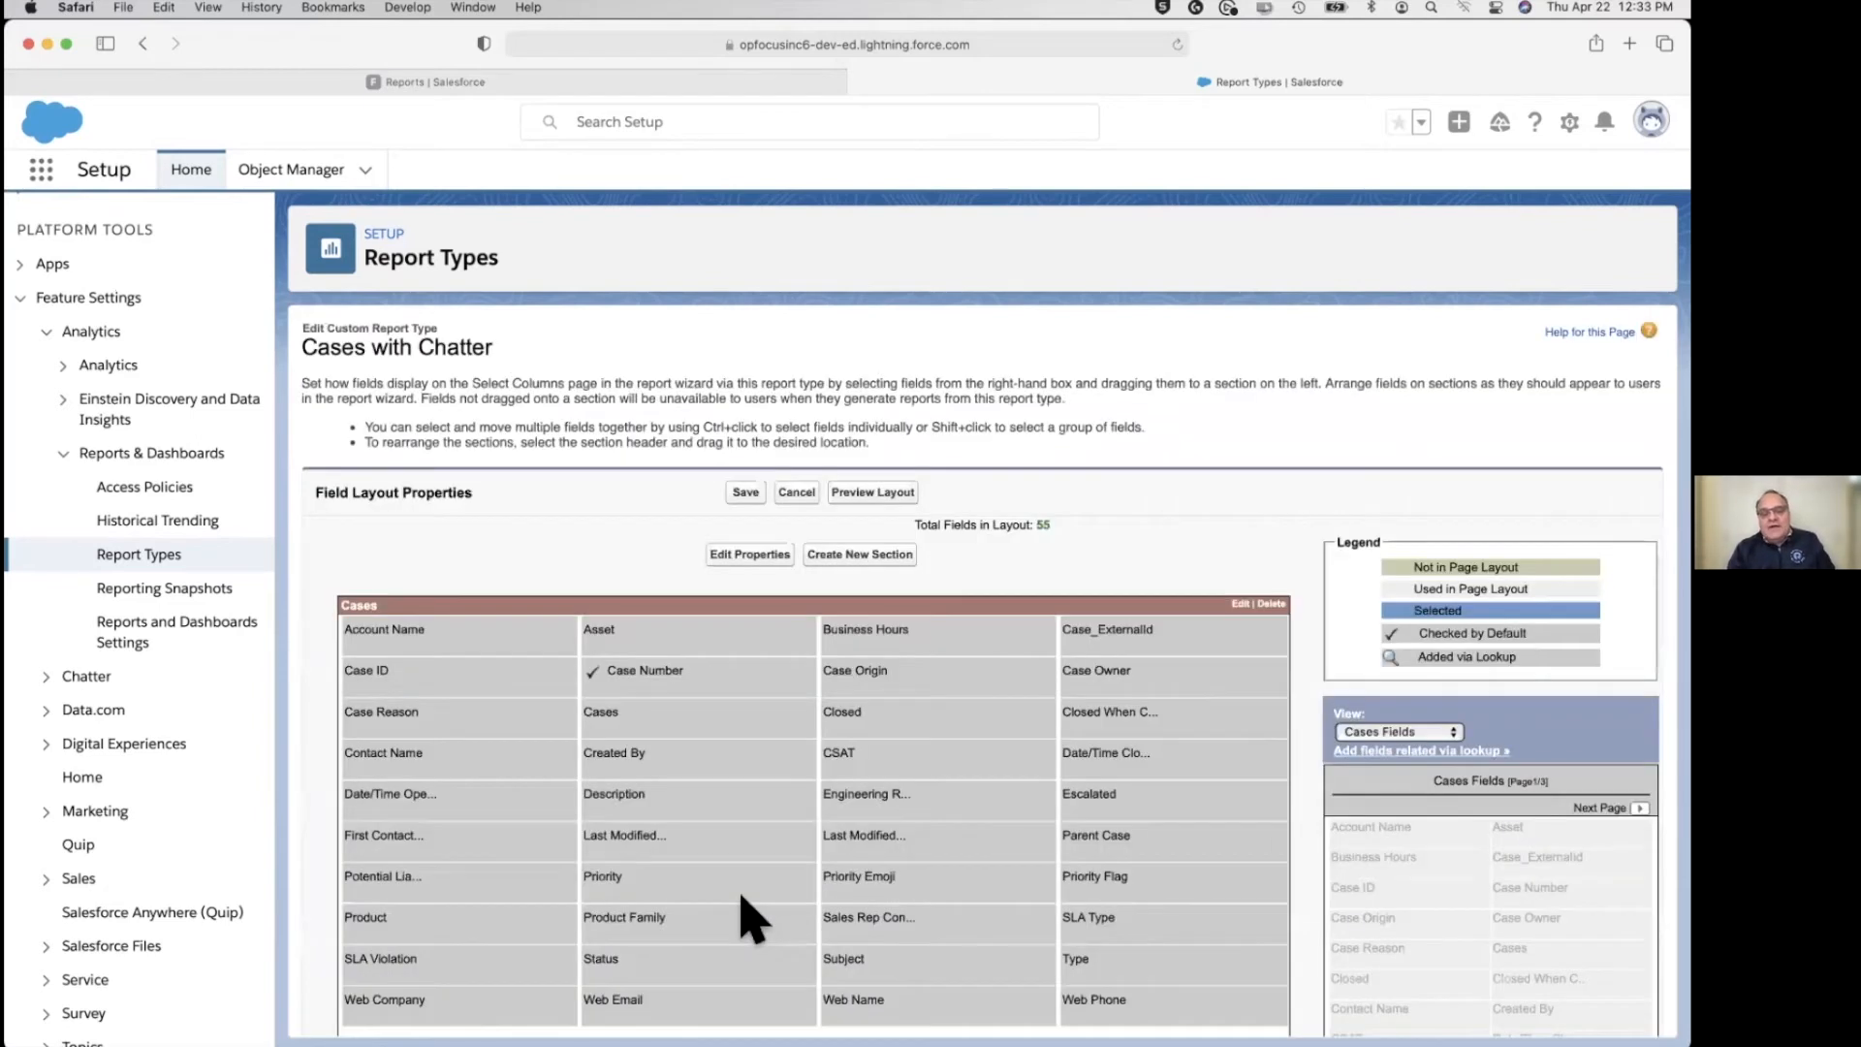
{"action": "scroll", "coordinate": [746, 921], "scroll_direction": "down", "scroll_amount": 5}
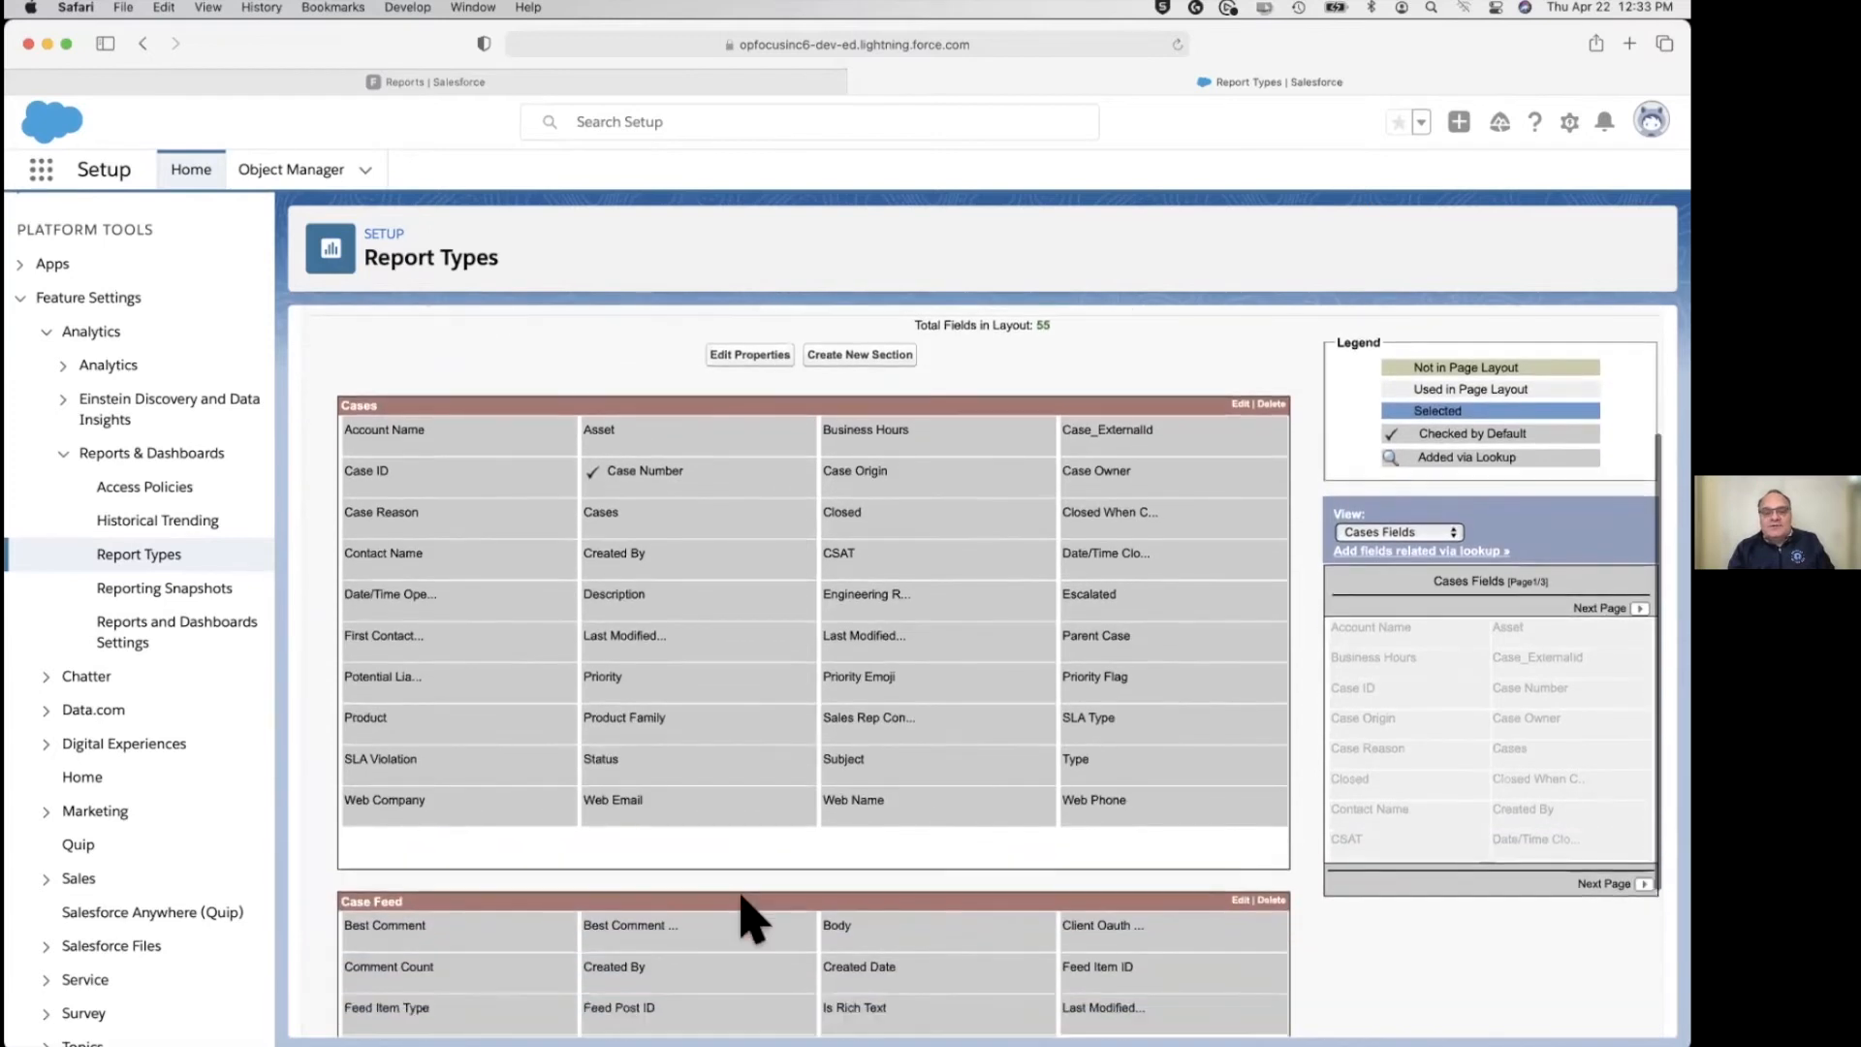
{"action": "scroll", "coordinate": [751, 916], "scroll_direction": "up", "scroll_amount": 1}
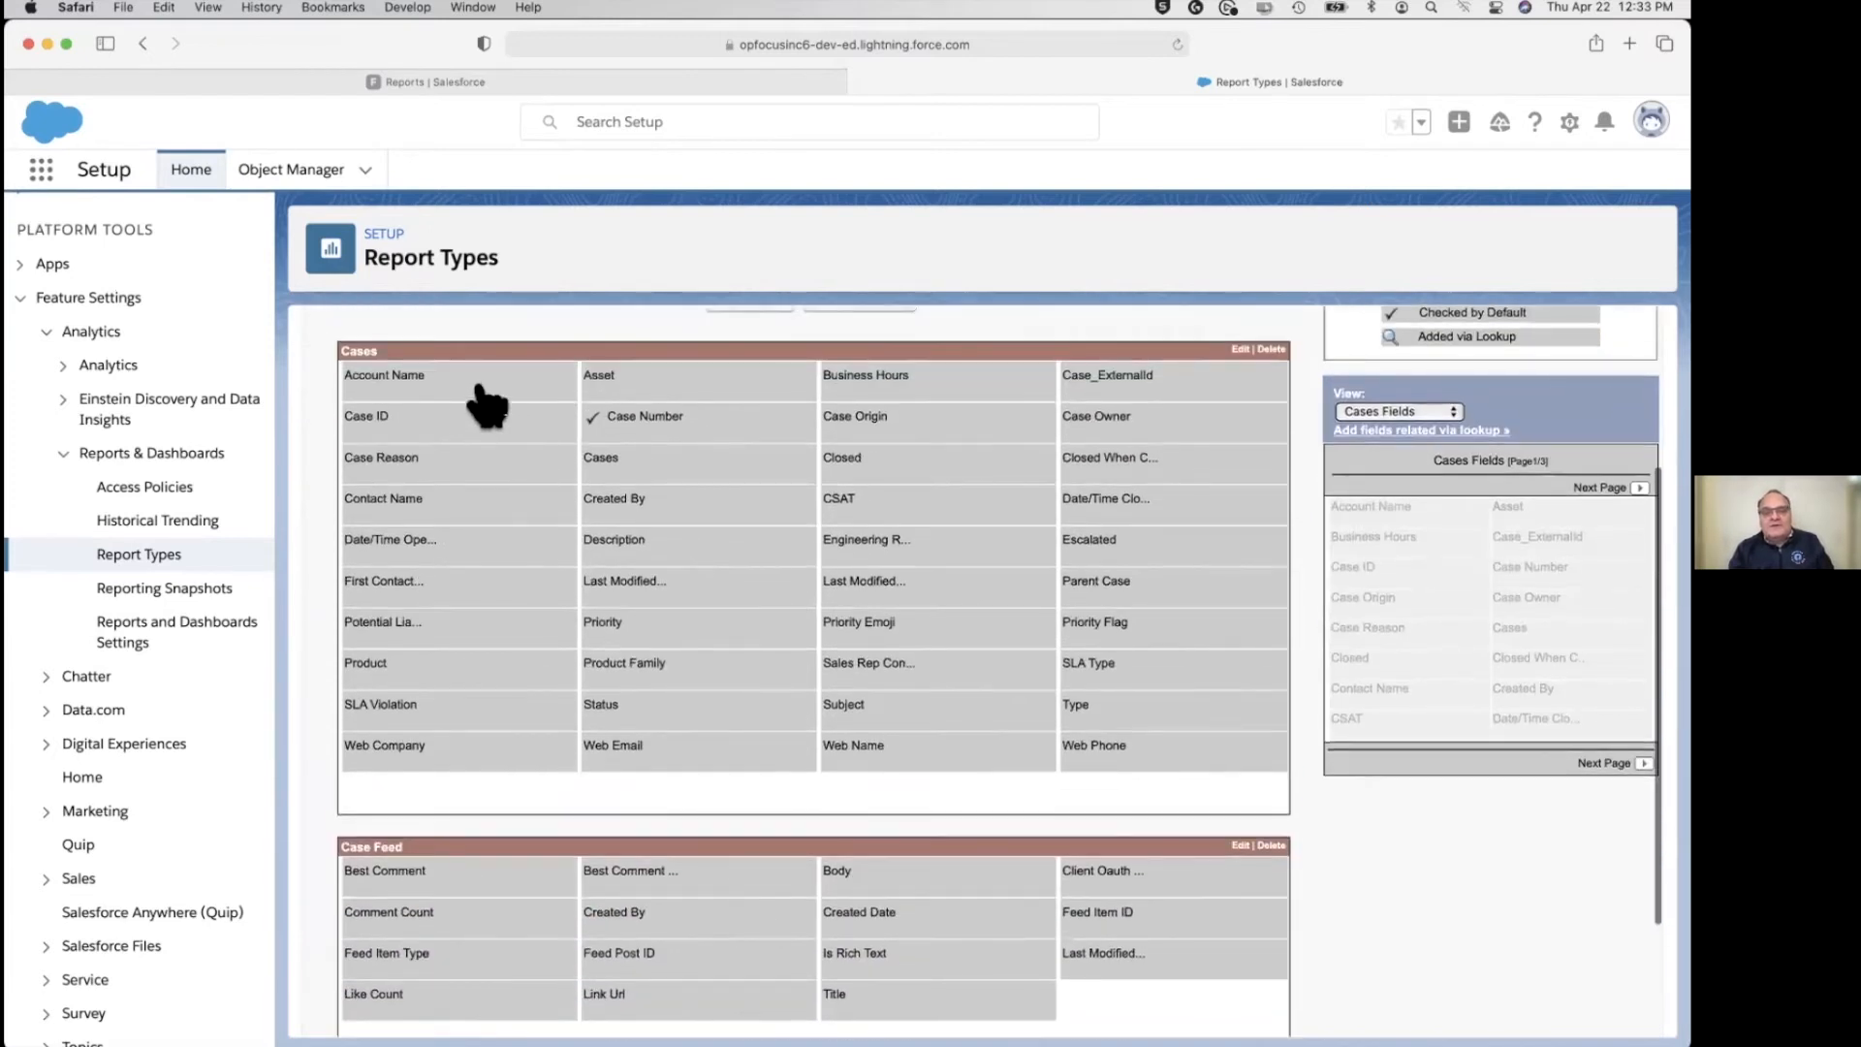
{"action": "mouse_move", "coordinate": [476, 390]}
{"action": "key", "text": "super+Tab"}
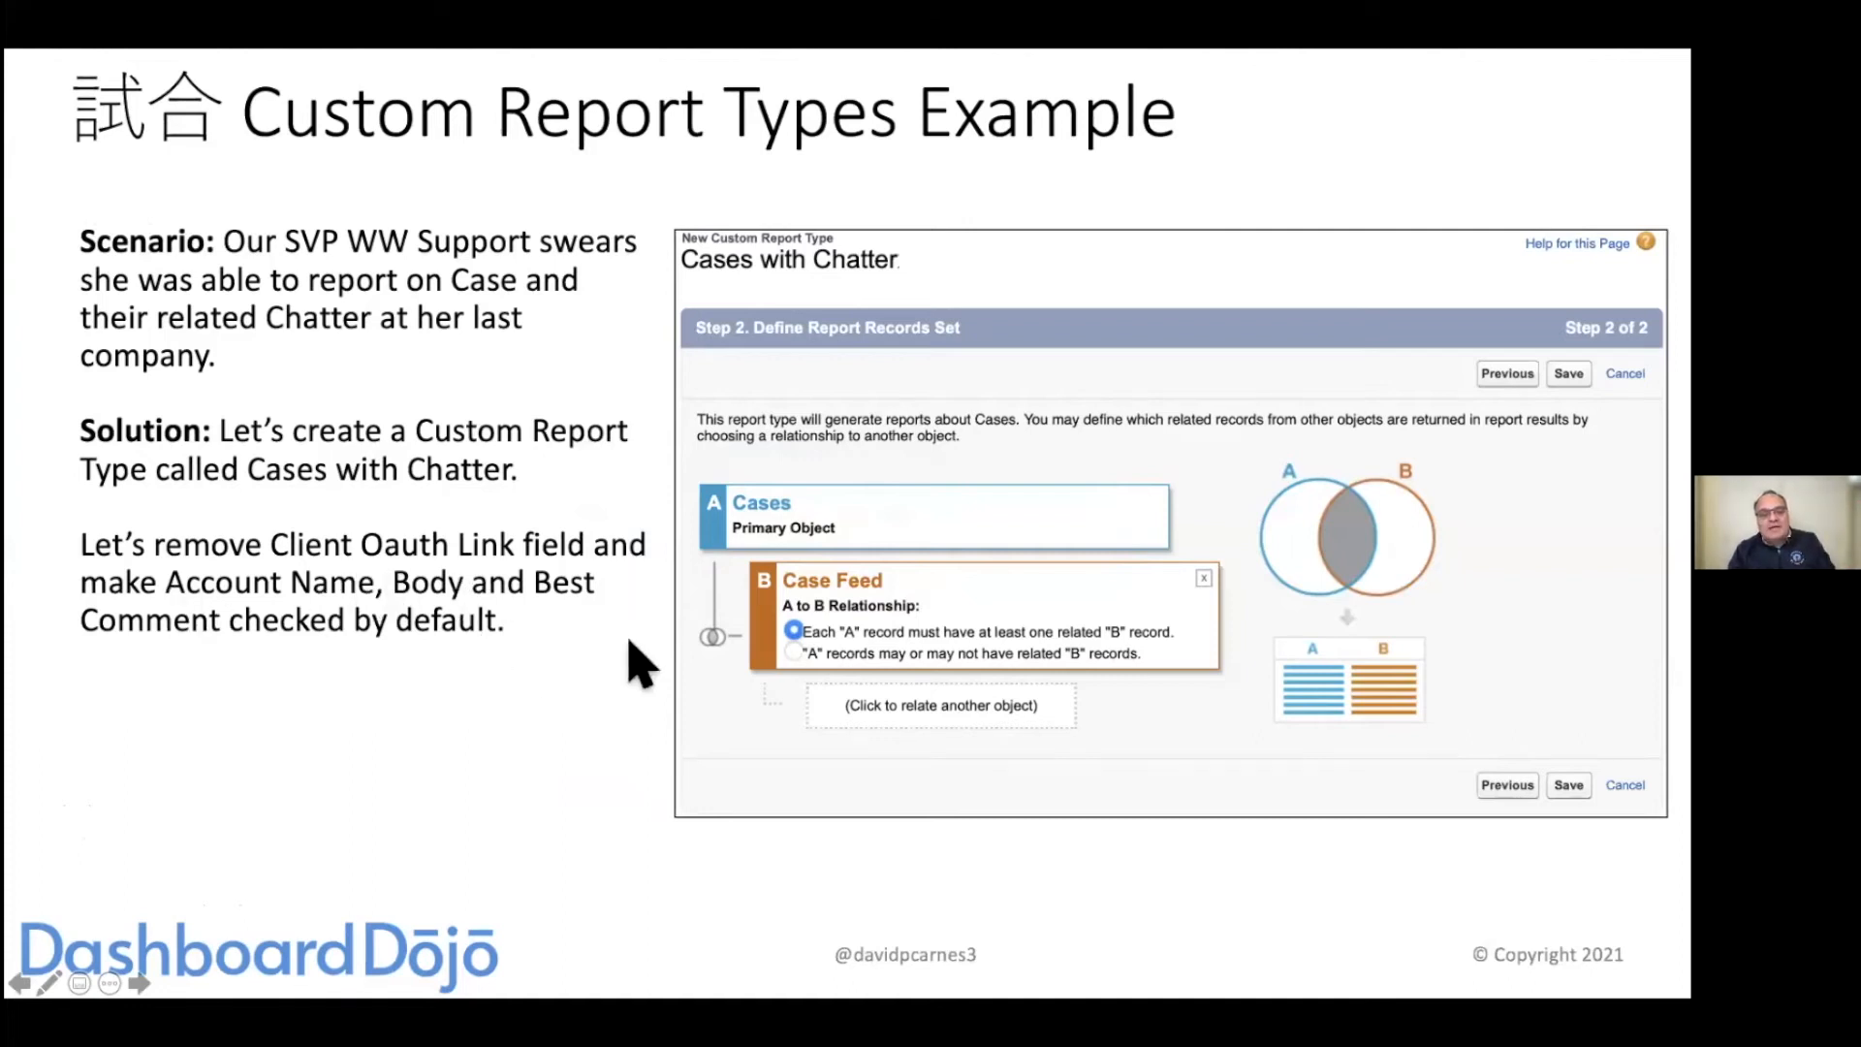
{"action": "key", "text": "super+Tab"}
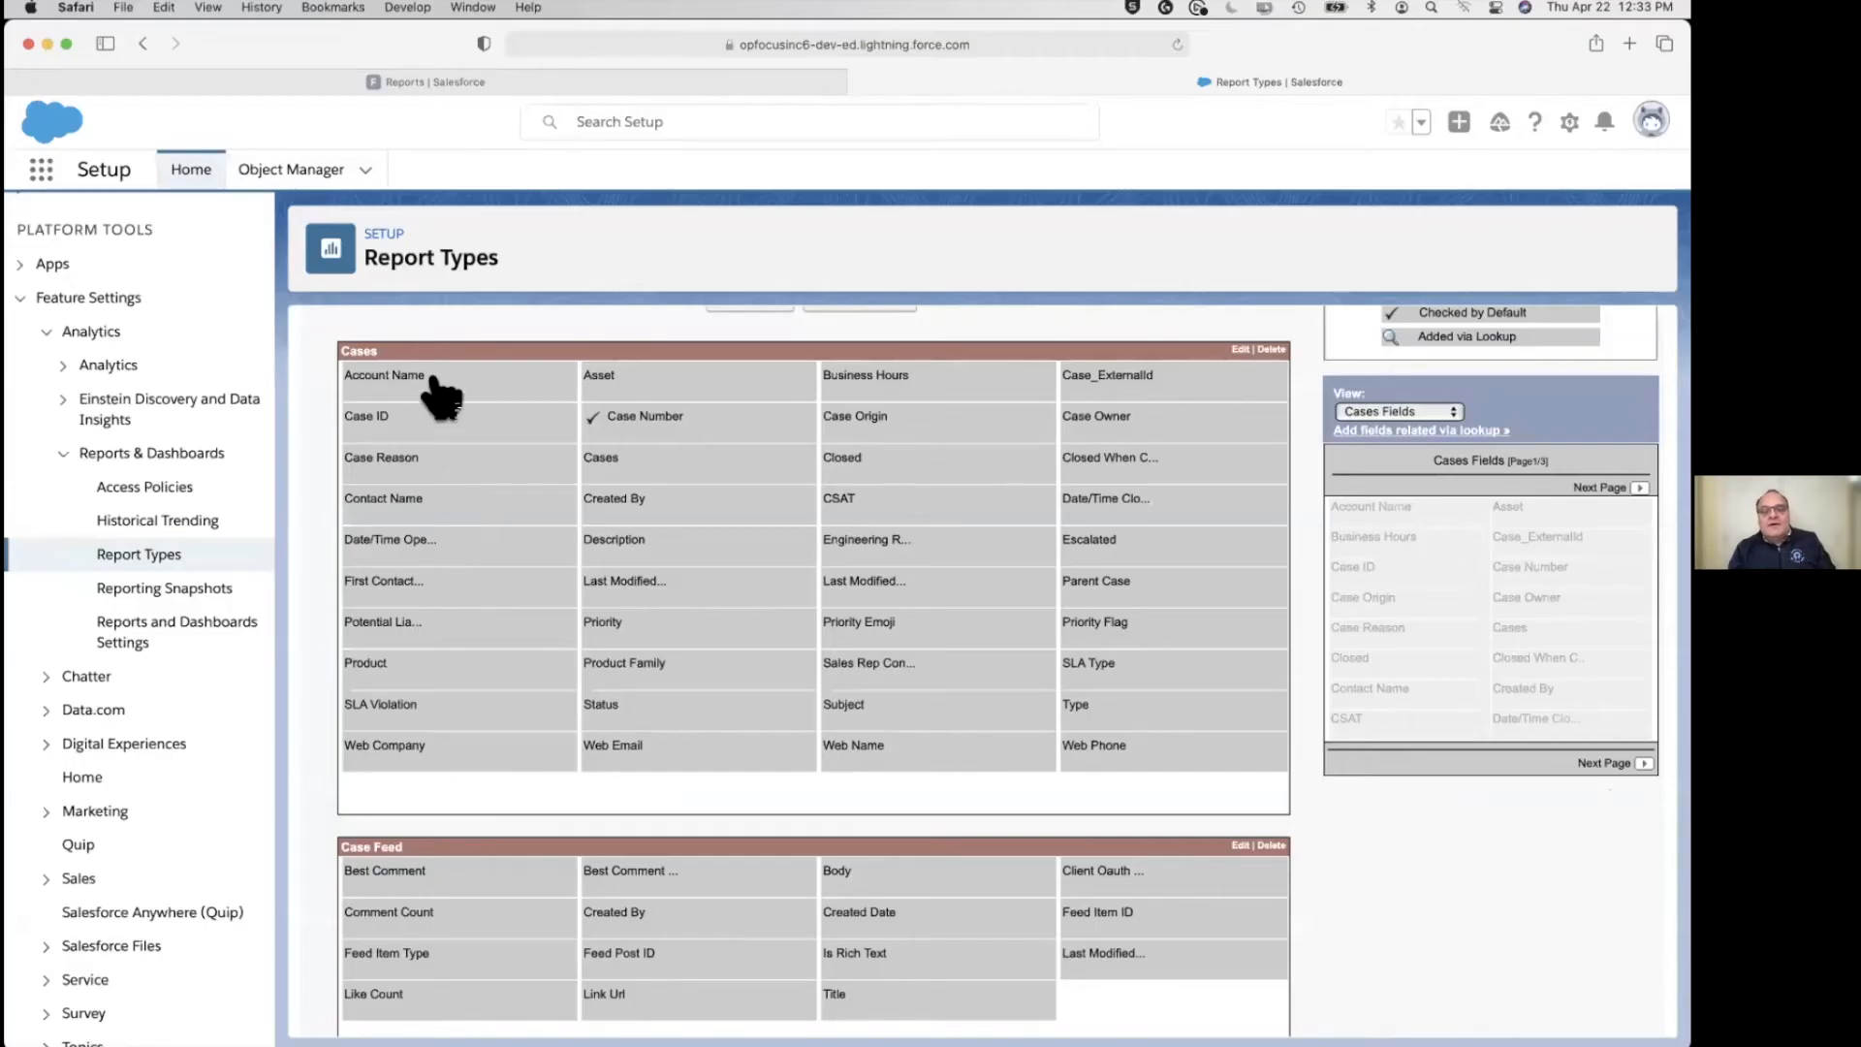
{"action": "double_click", "coordinate": [436, 388]}
{"action": "left_click", "coordinate": [325, 467]}
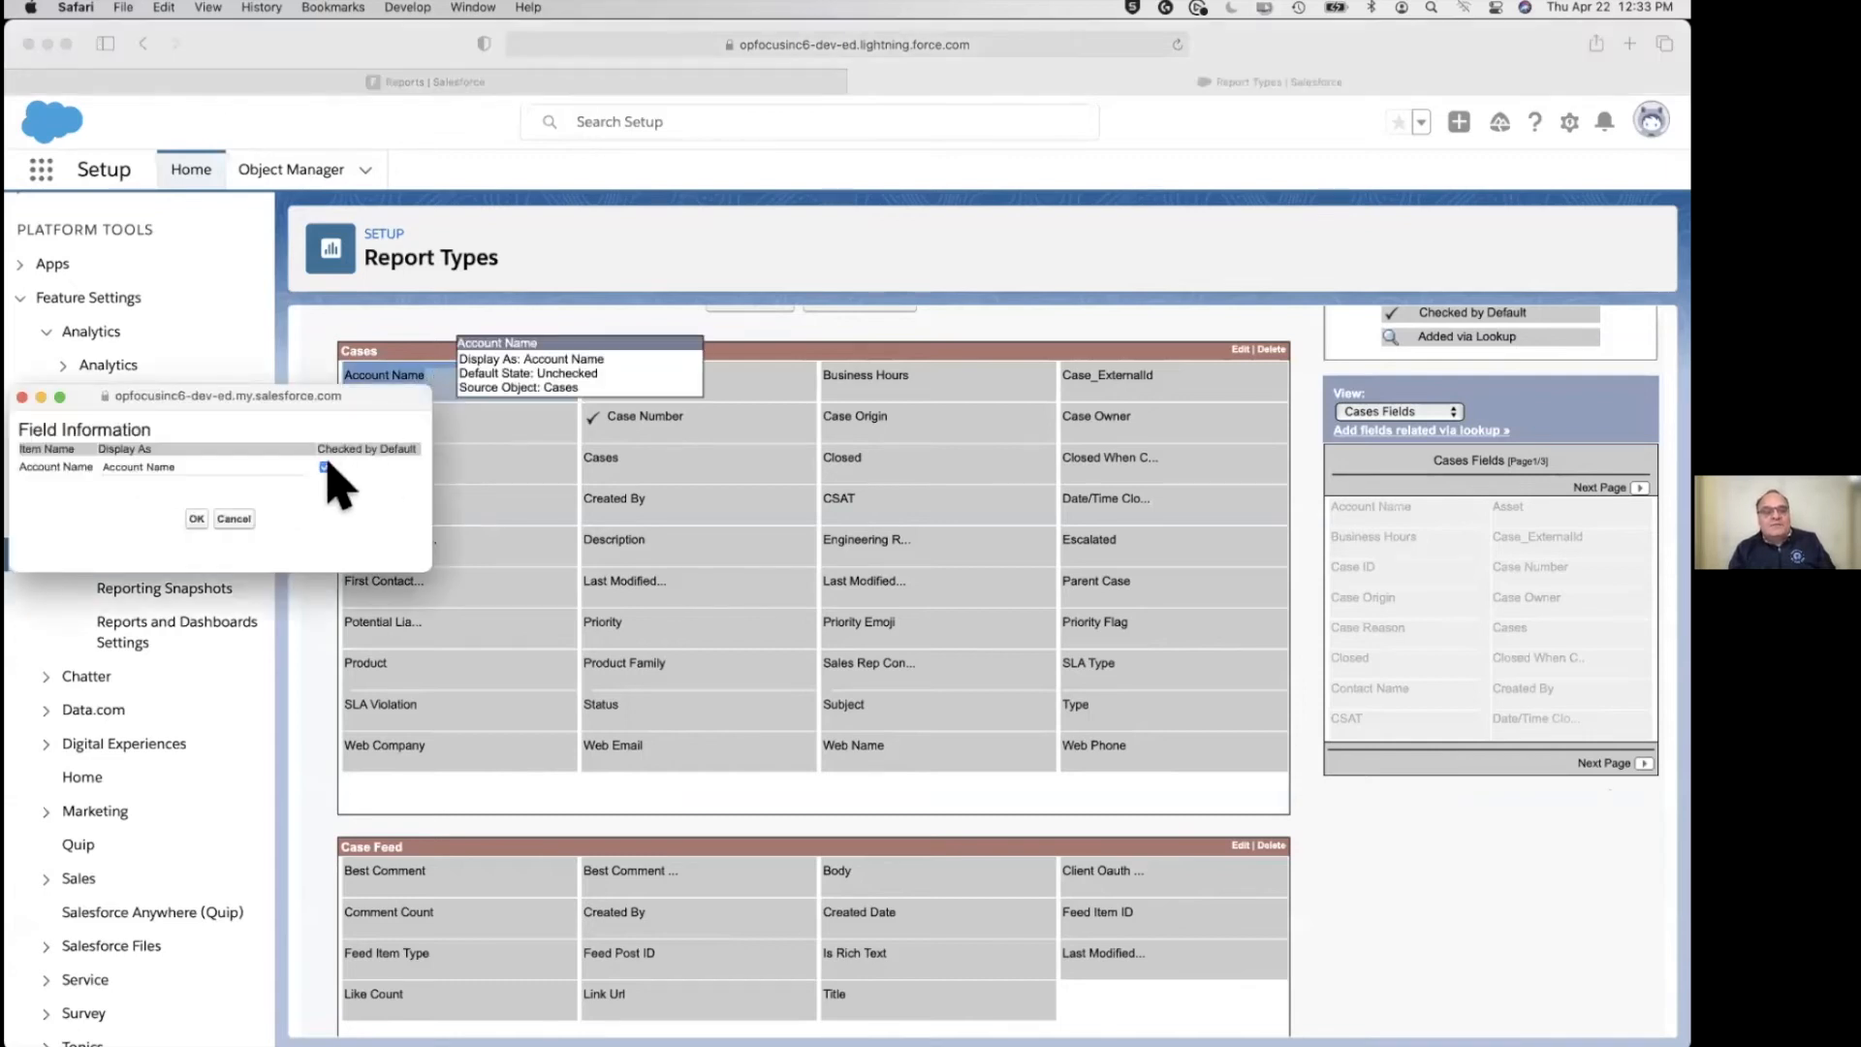
{"action": "left_click", "coordinate": [197, 520]}
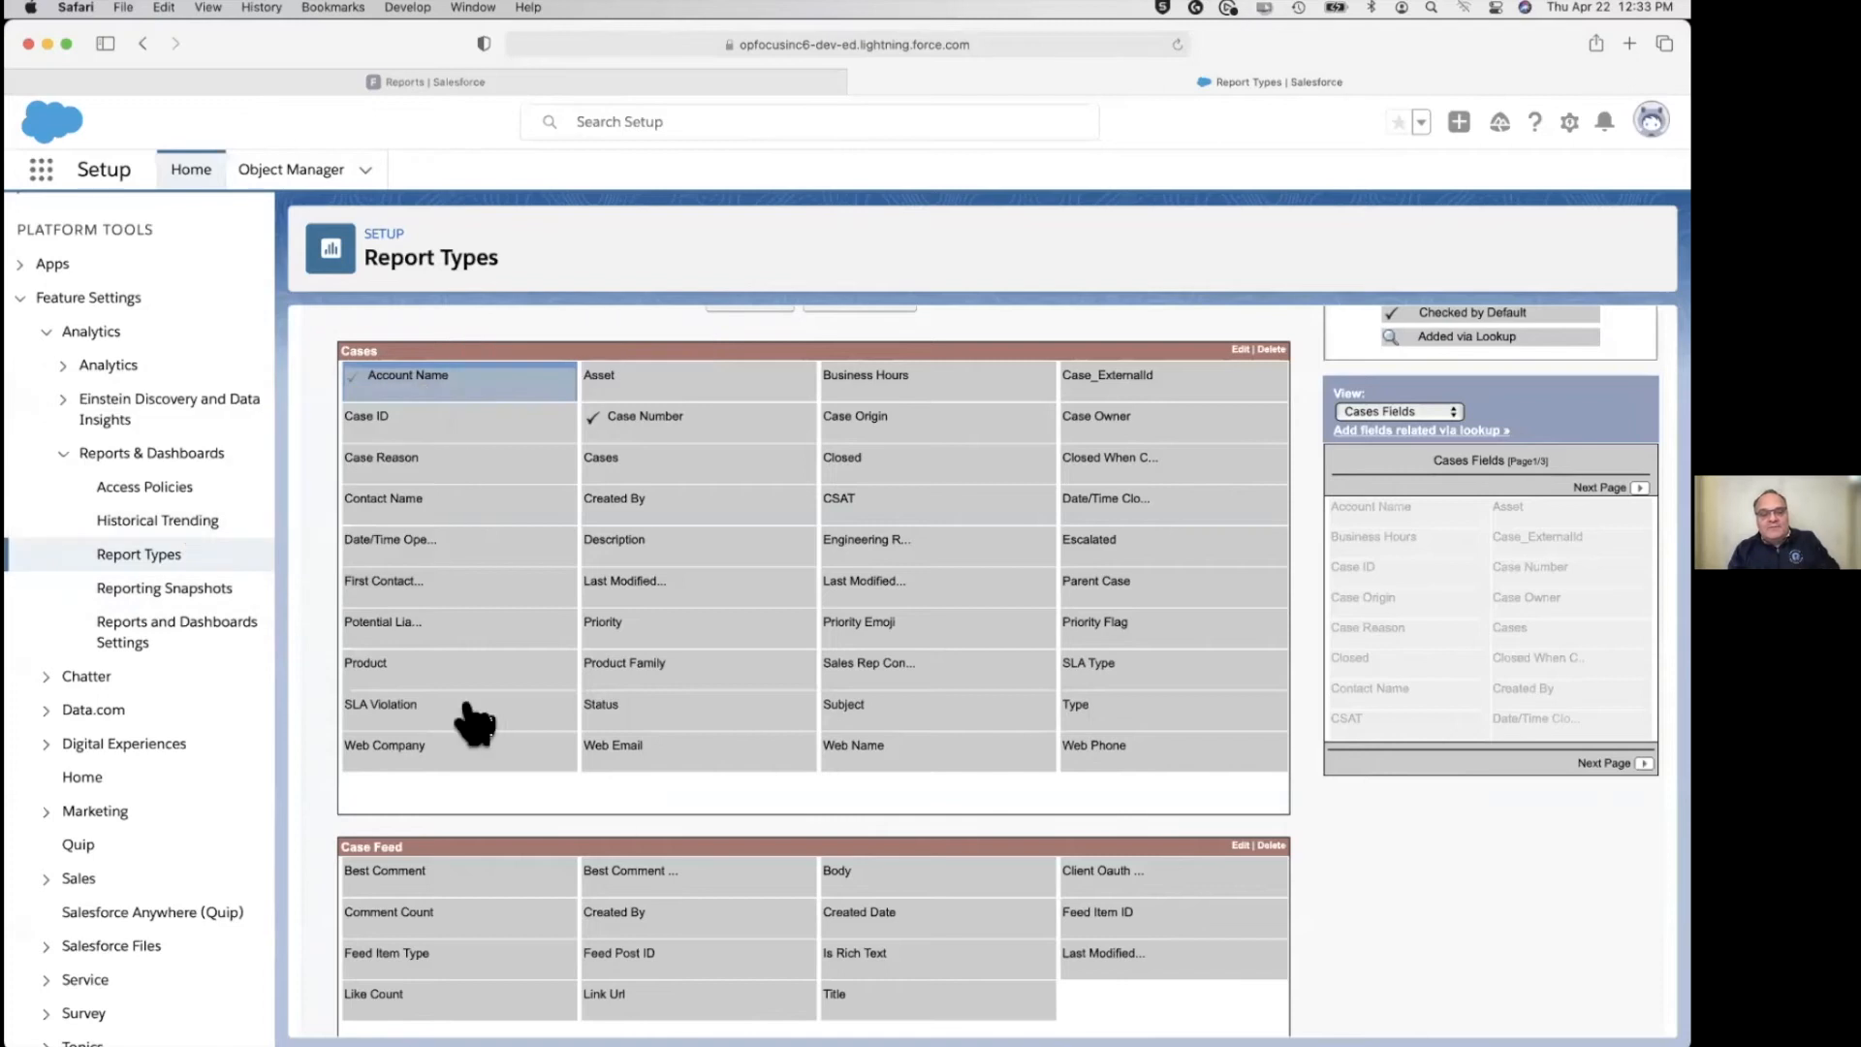
Make the Best Comment Selected By and Body fields in the Case Feed section checked by default.
{"action": "left_click", "coordinate": [716, 881]}
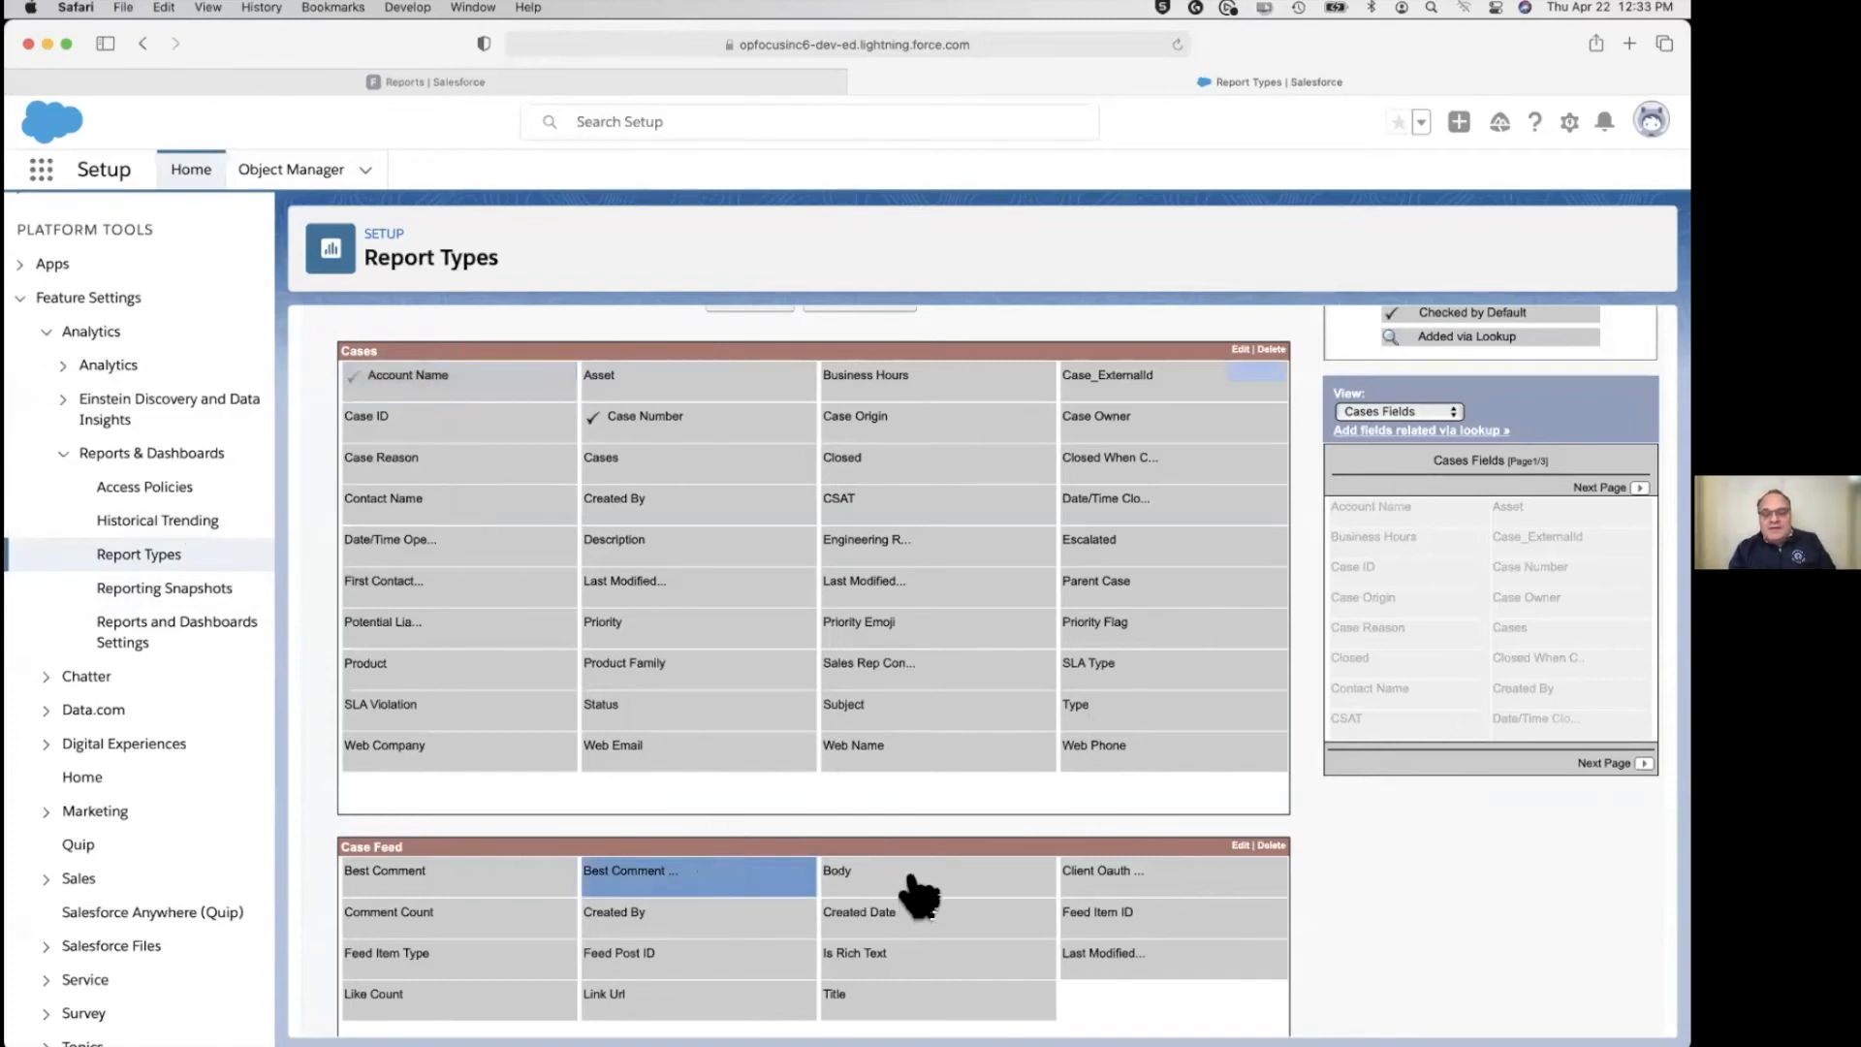
{"action": "left_click", "coordinate": [916, 877], "text": "super"}
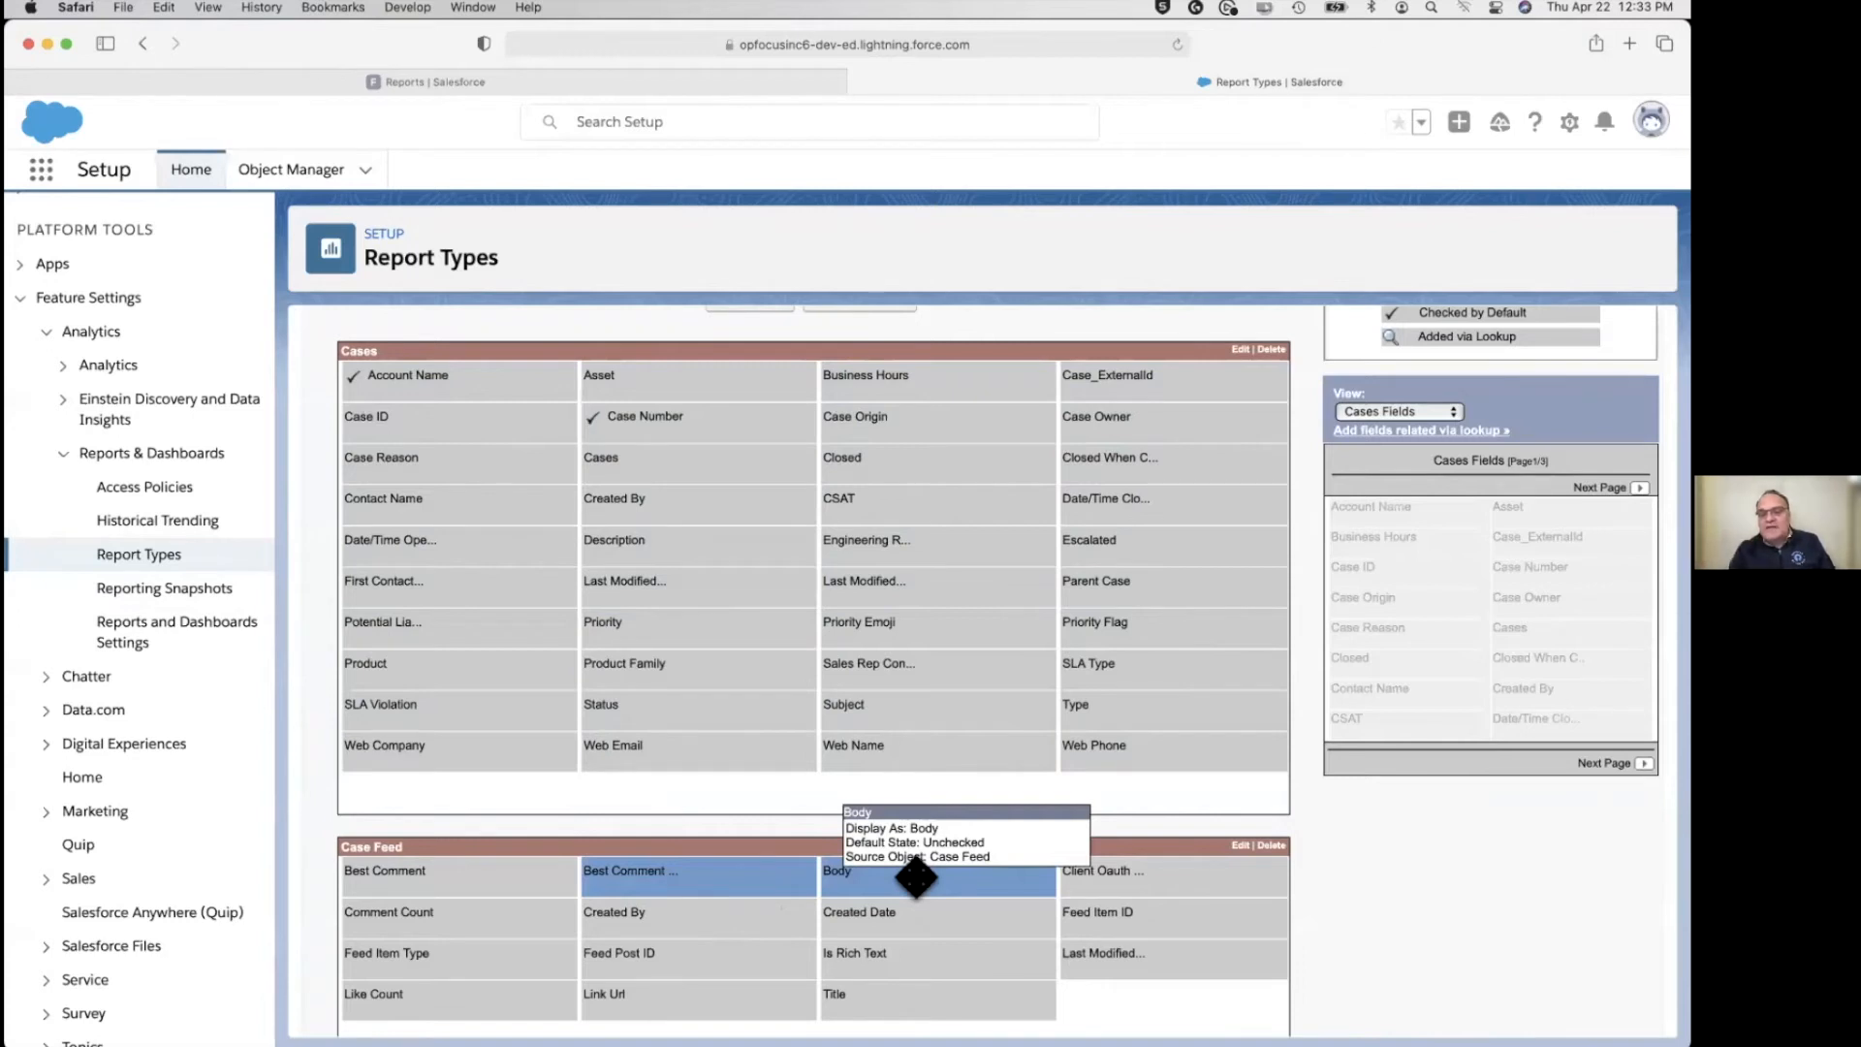
{"action": "double_click", "coordinate": [902, 884]}
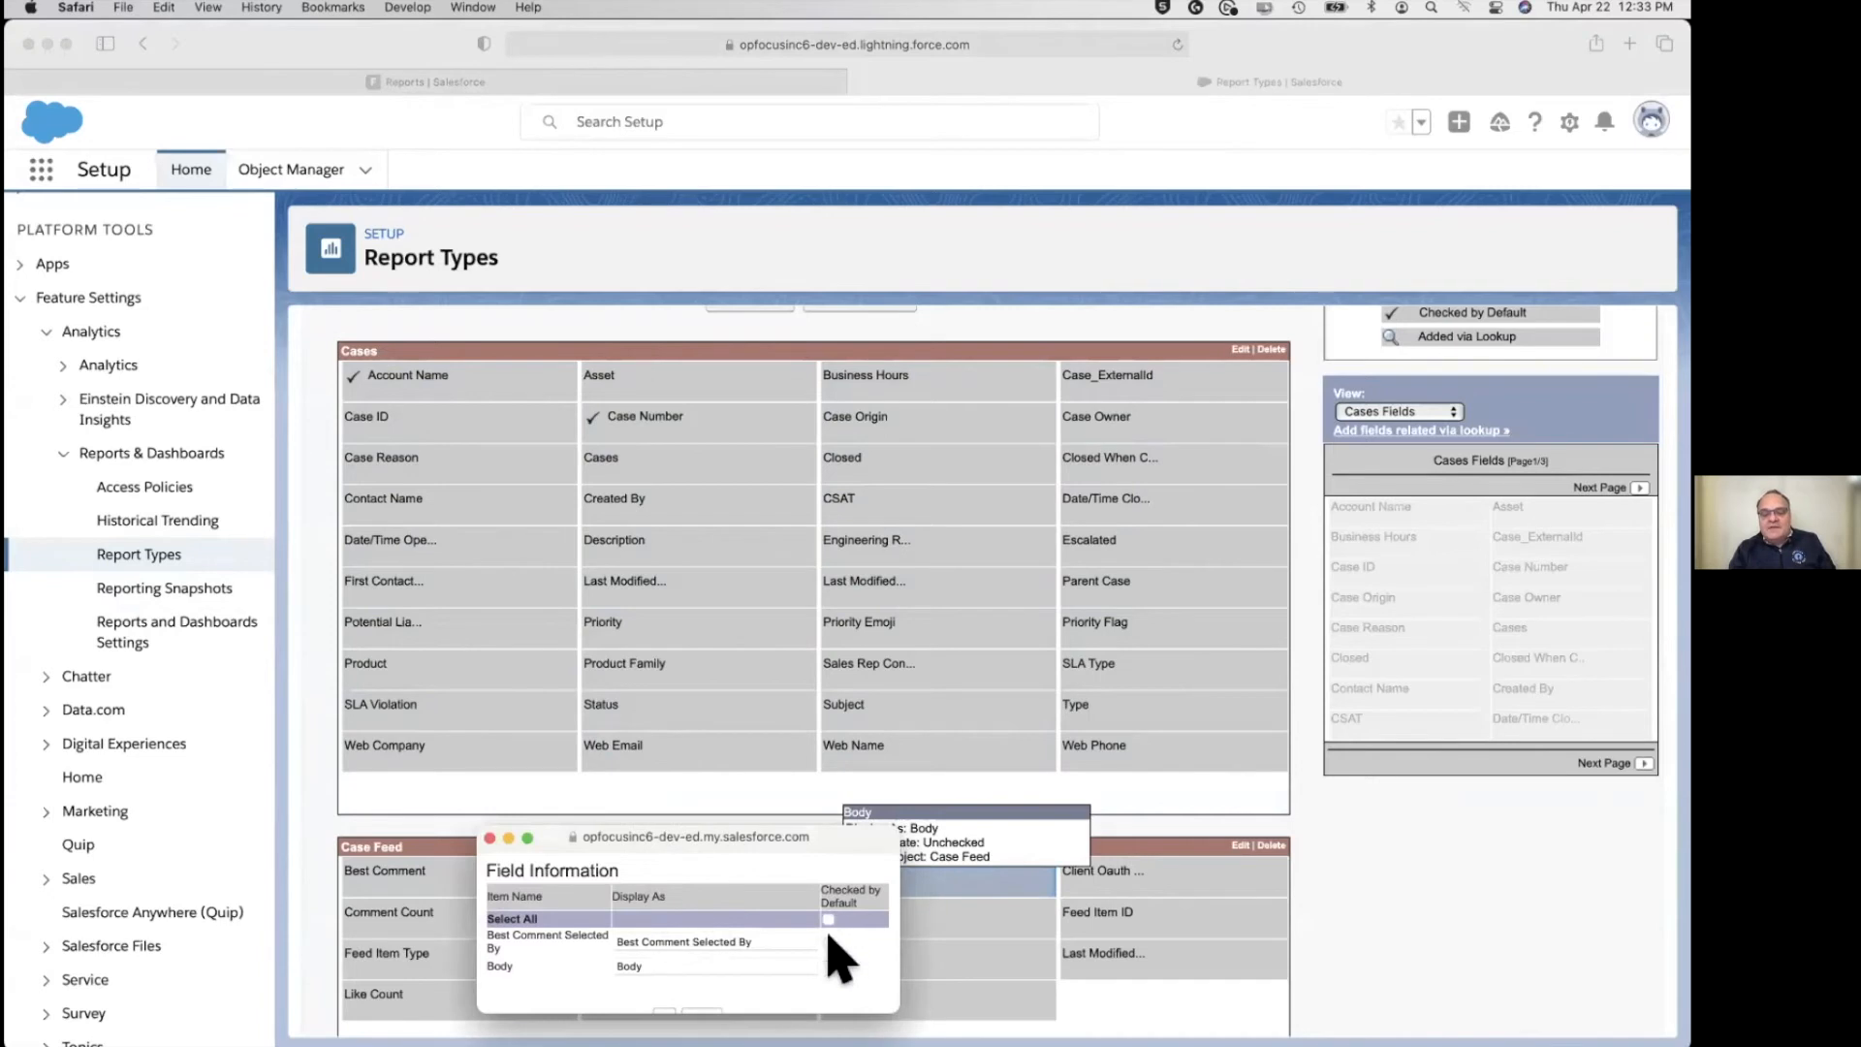
{"action": "left_click", "coordinate": [829, 919]}
{"action": "left_click_drag", "start_coordinate": [819, 829], "coordinate": [887, 250]}
{"action": "scroll", "coordinate": [814, 358], "scroll_direction": "down", "scroll_amount": 2}
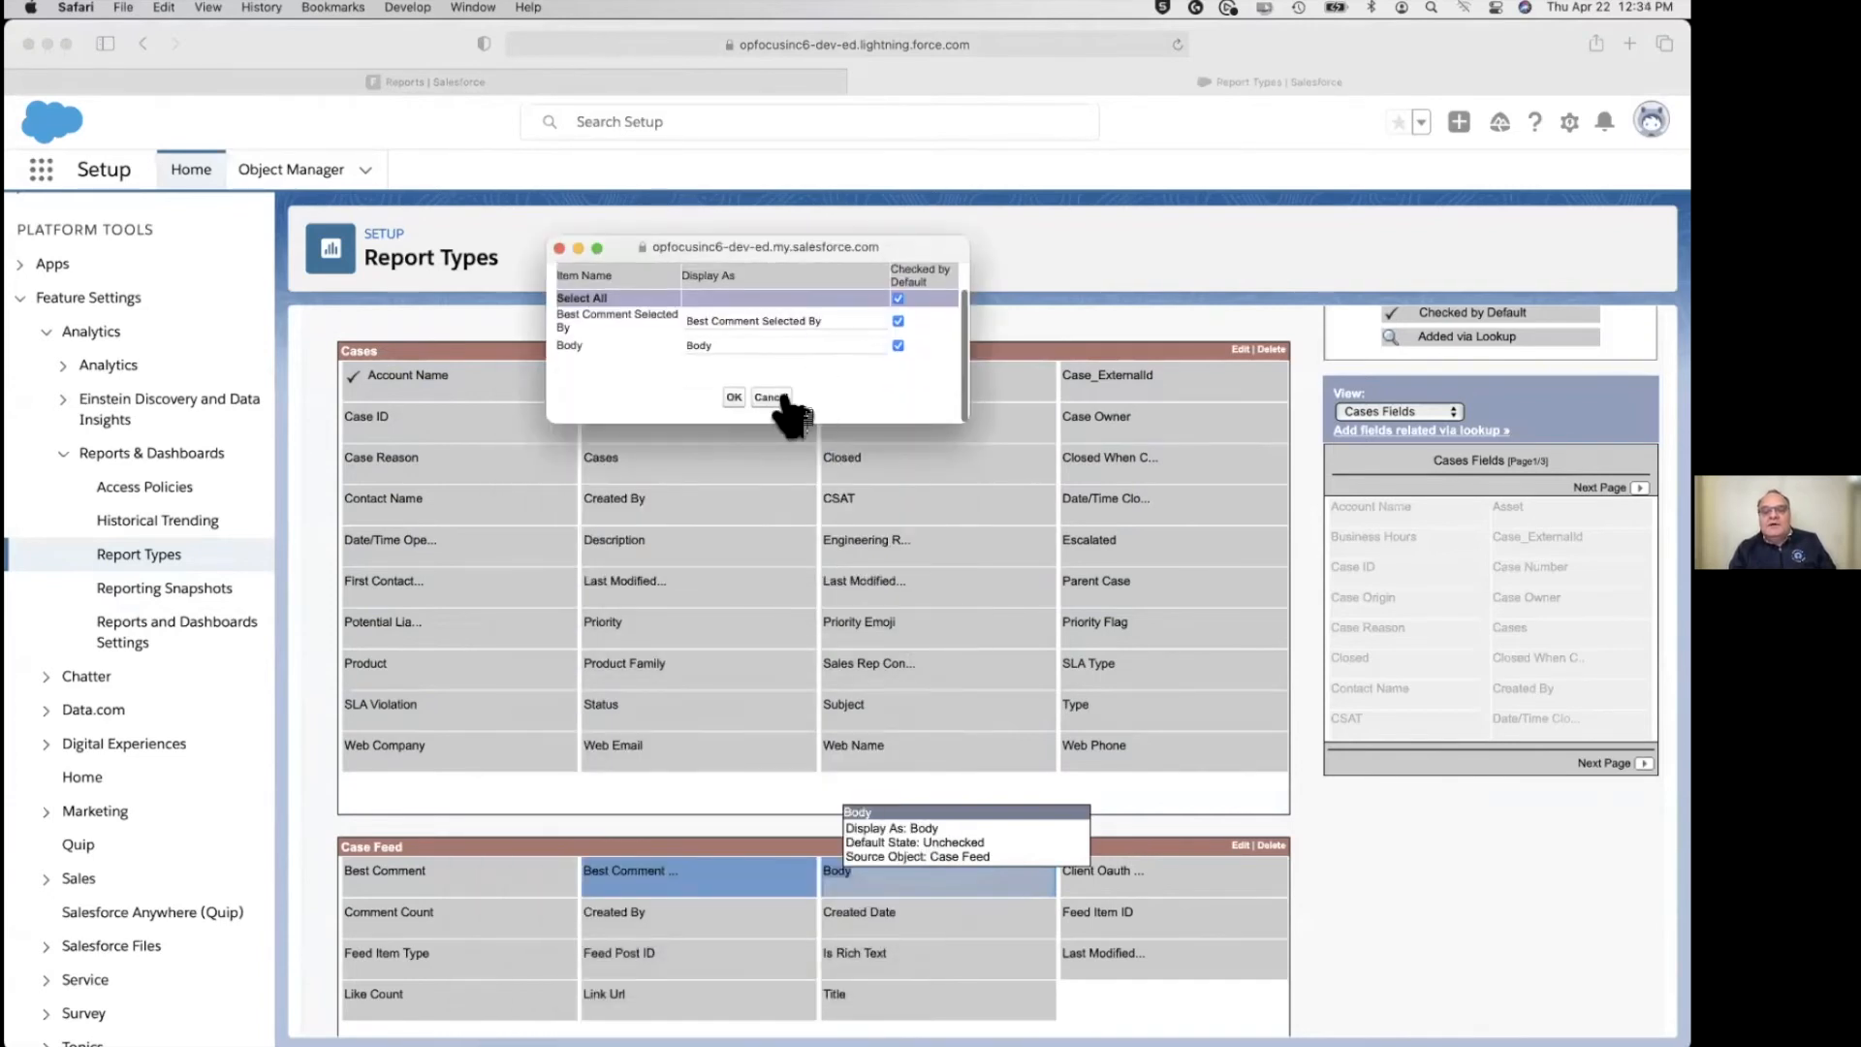
{"action": "left_click", "coordinate": [734, 398]}
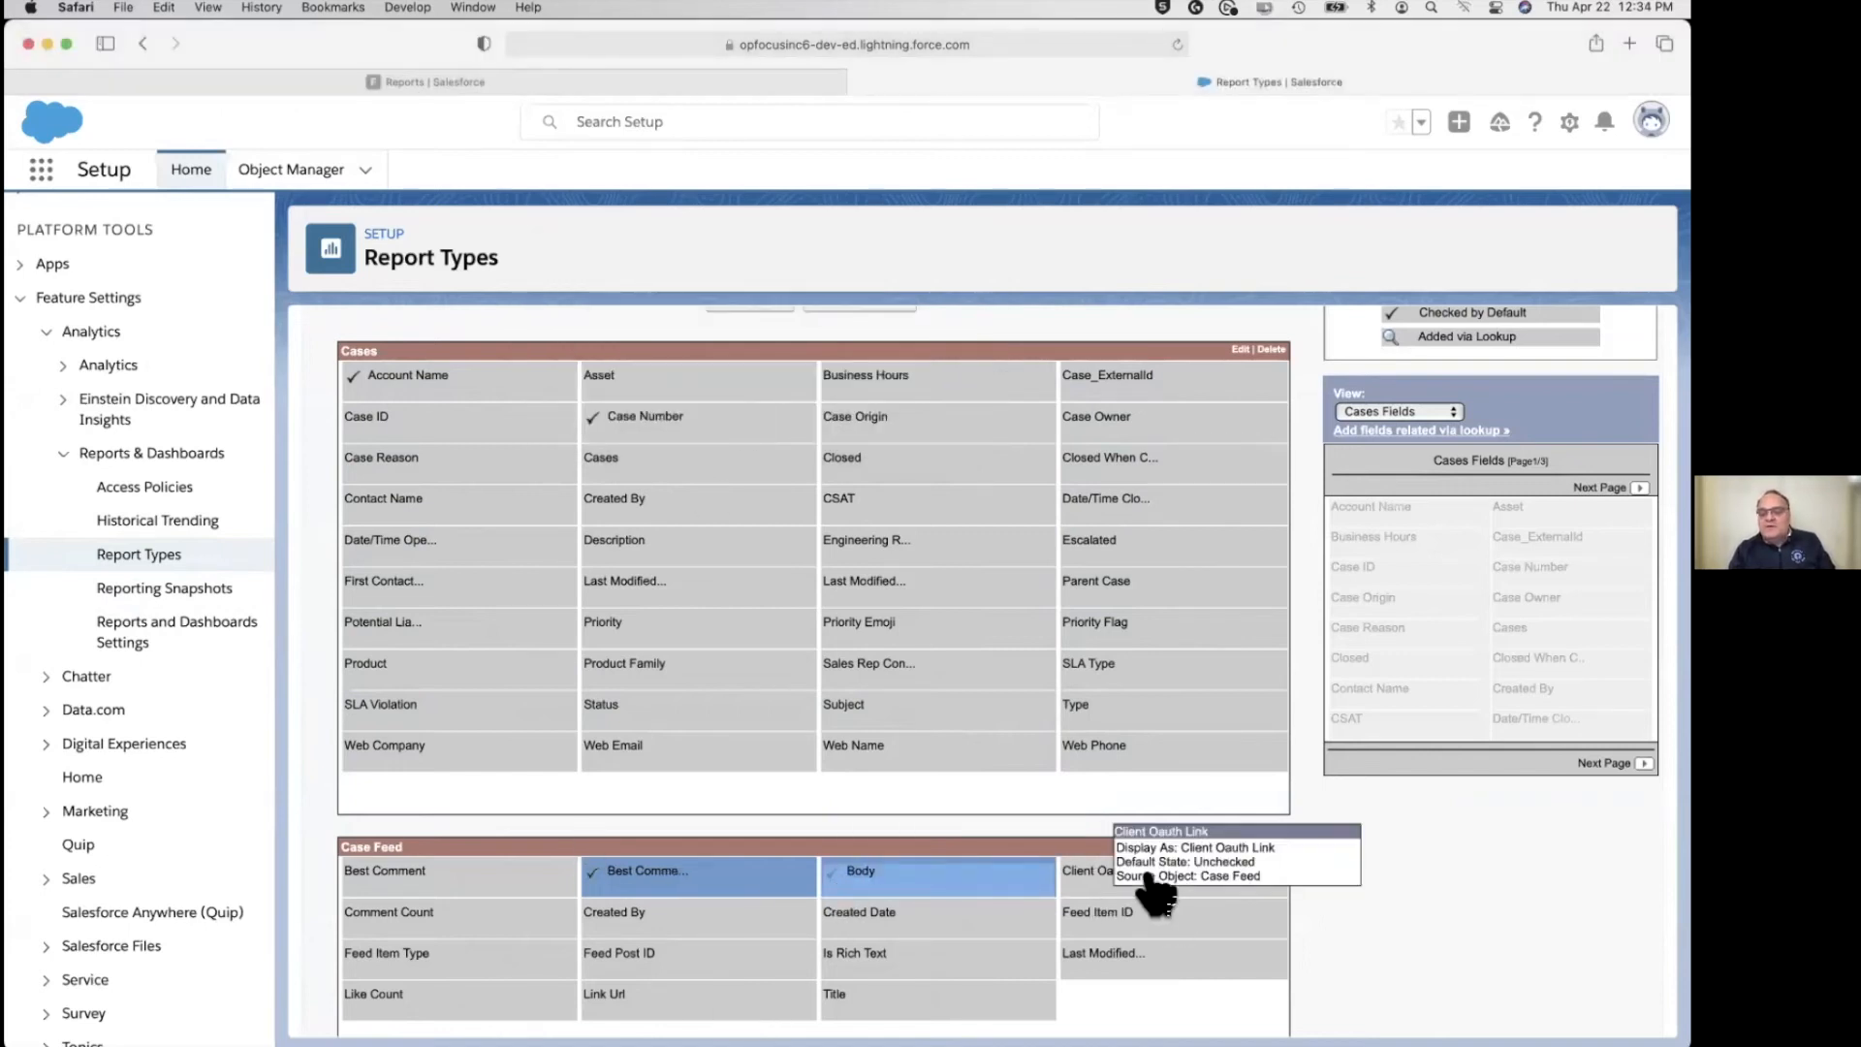
Remove the Client Oauth Link field from the Case Feed section and save the layout.
{"action": "left_click", "coordinate": [1093, 880]}
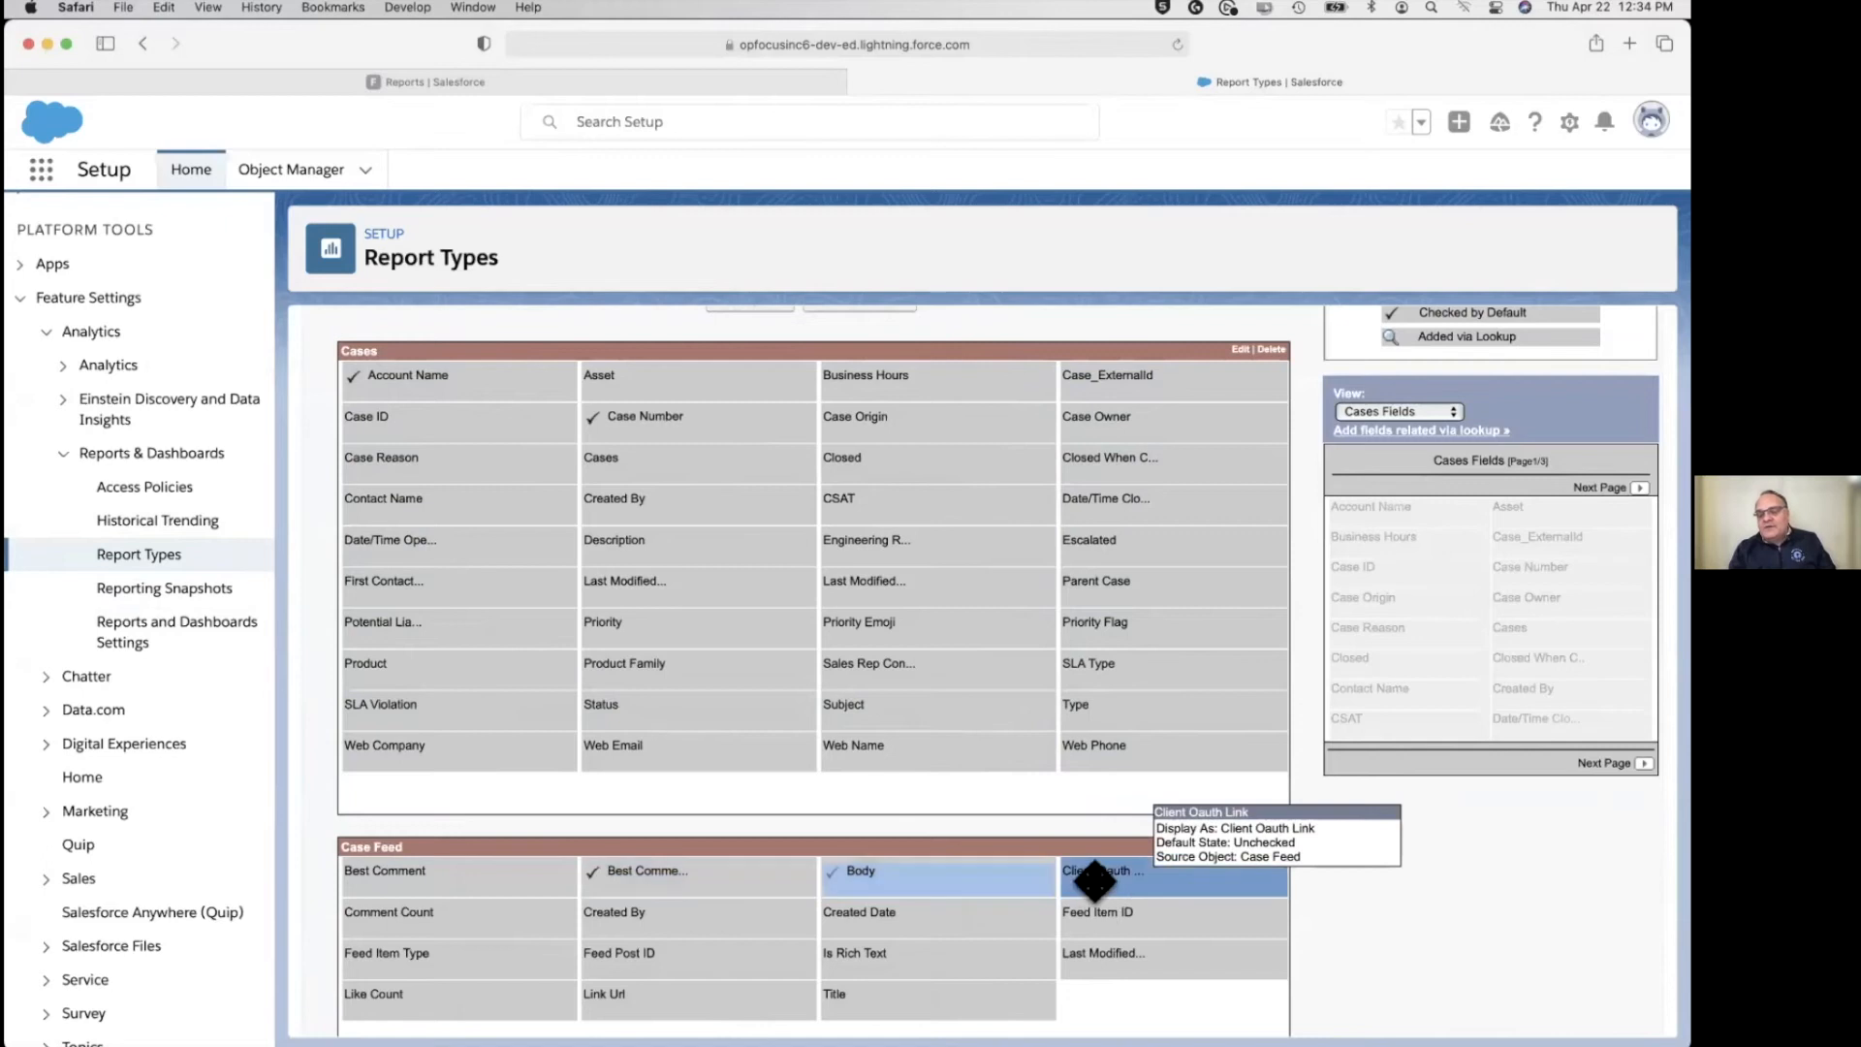
{"action": "left_click_drag", "start_coordinate": [1096, 880], "coordinate": [1388, 718]}
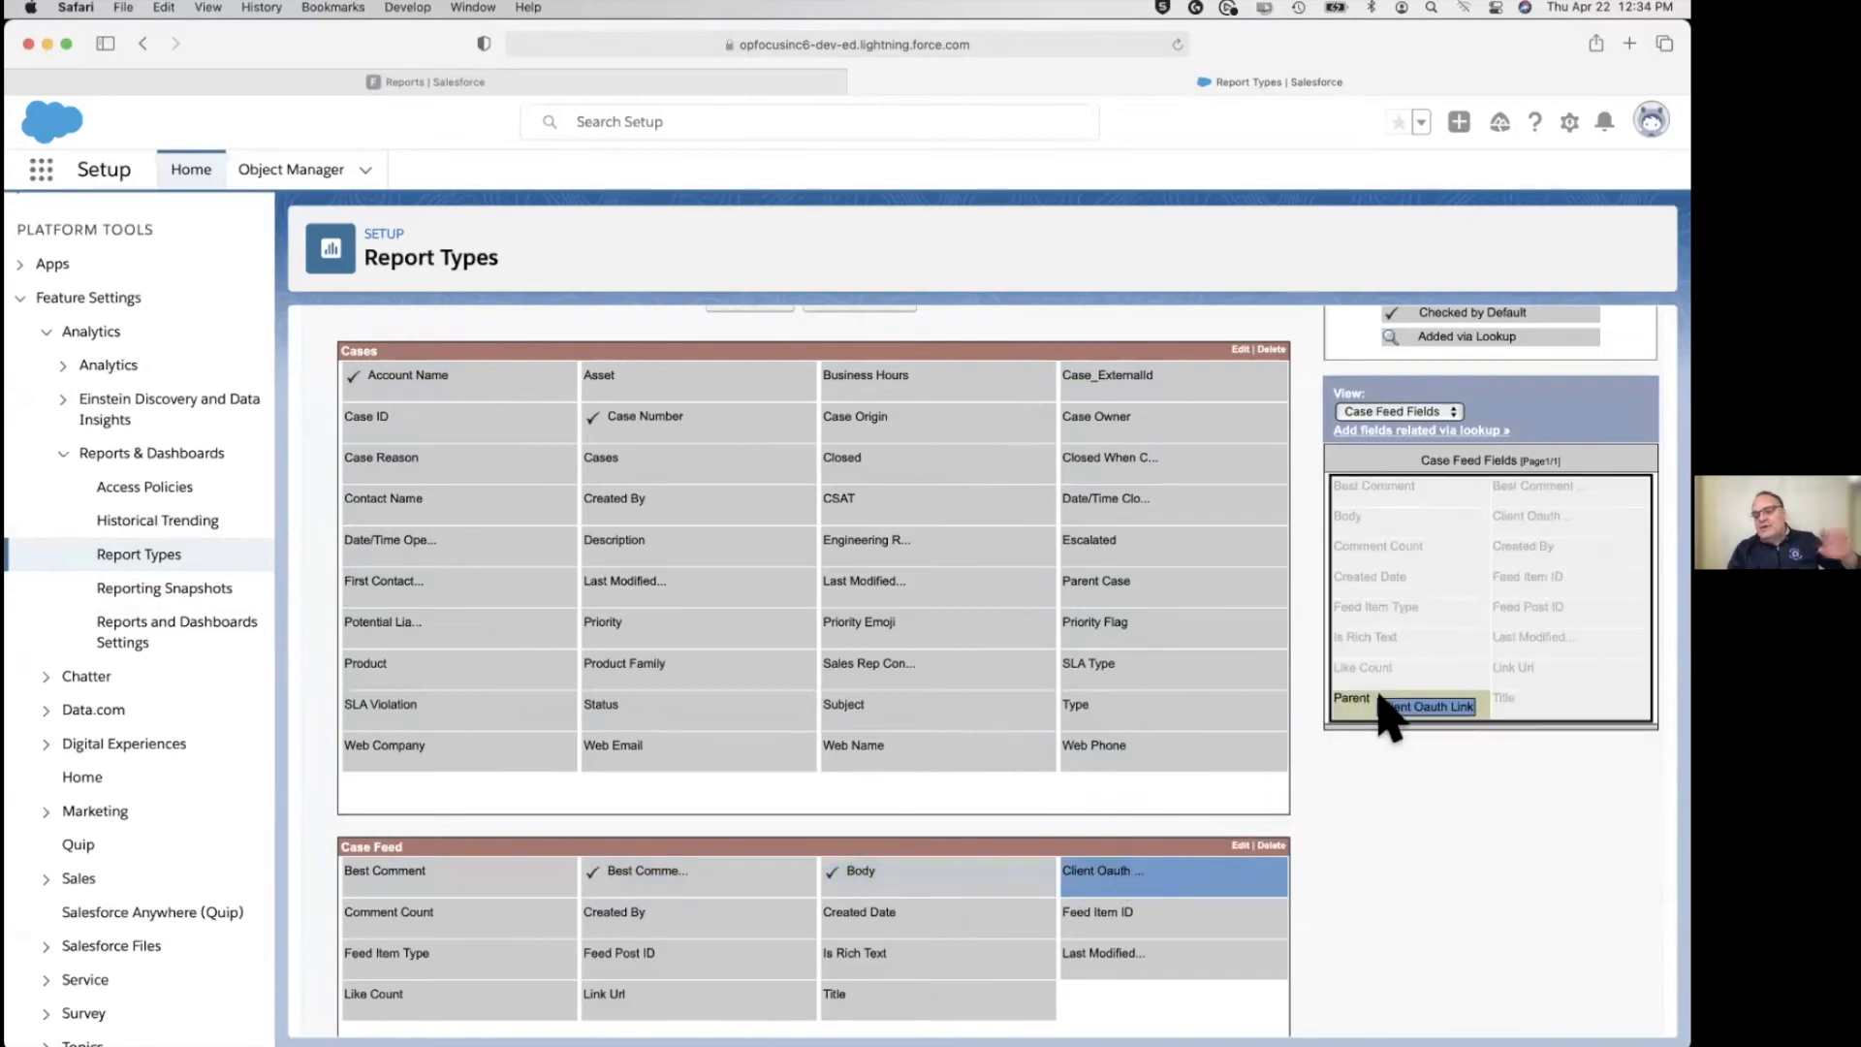
{"action": "left_click_drag", "start_coordinate": [1381, 700], "coordinate": [1443, 597]}
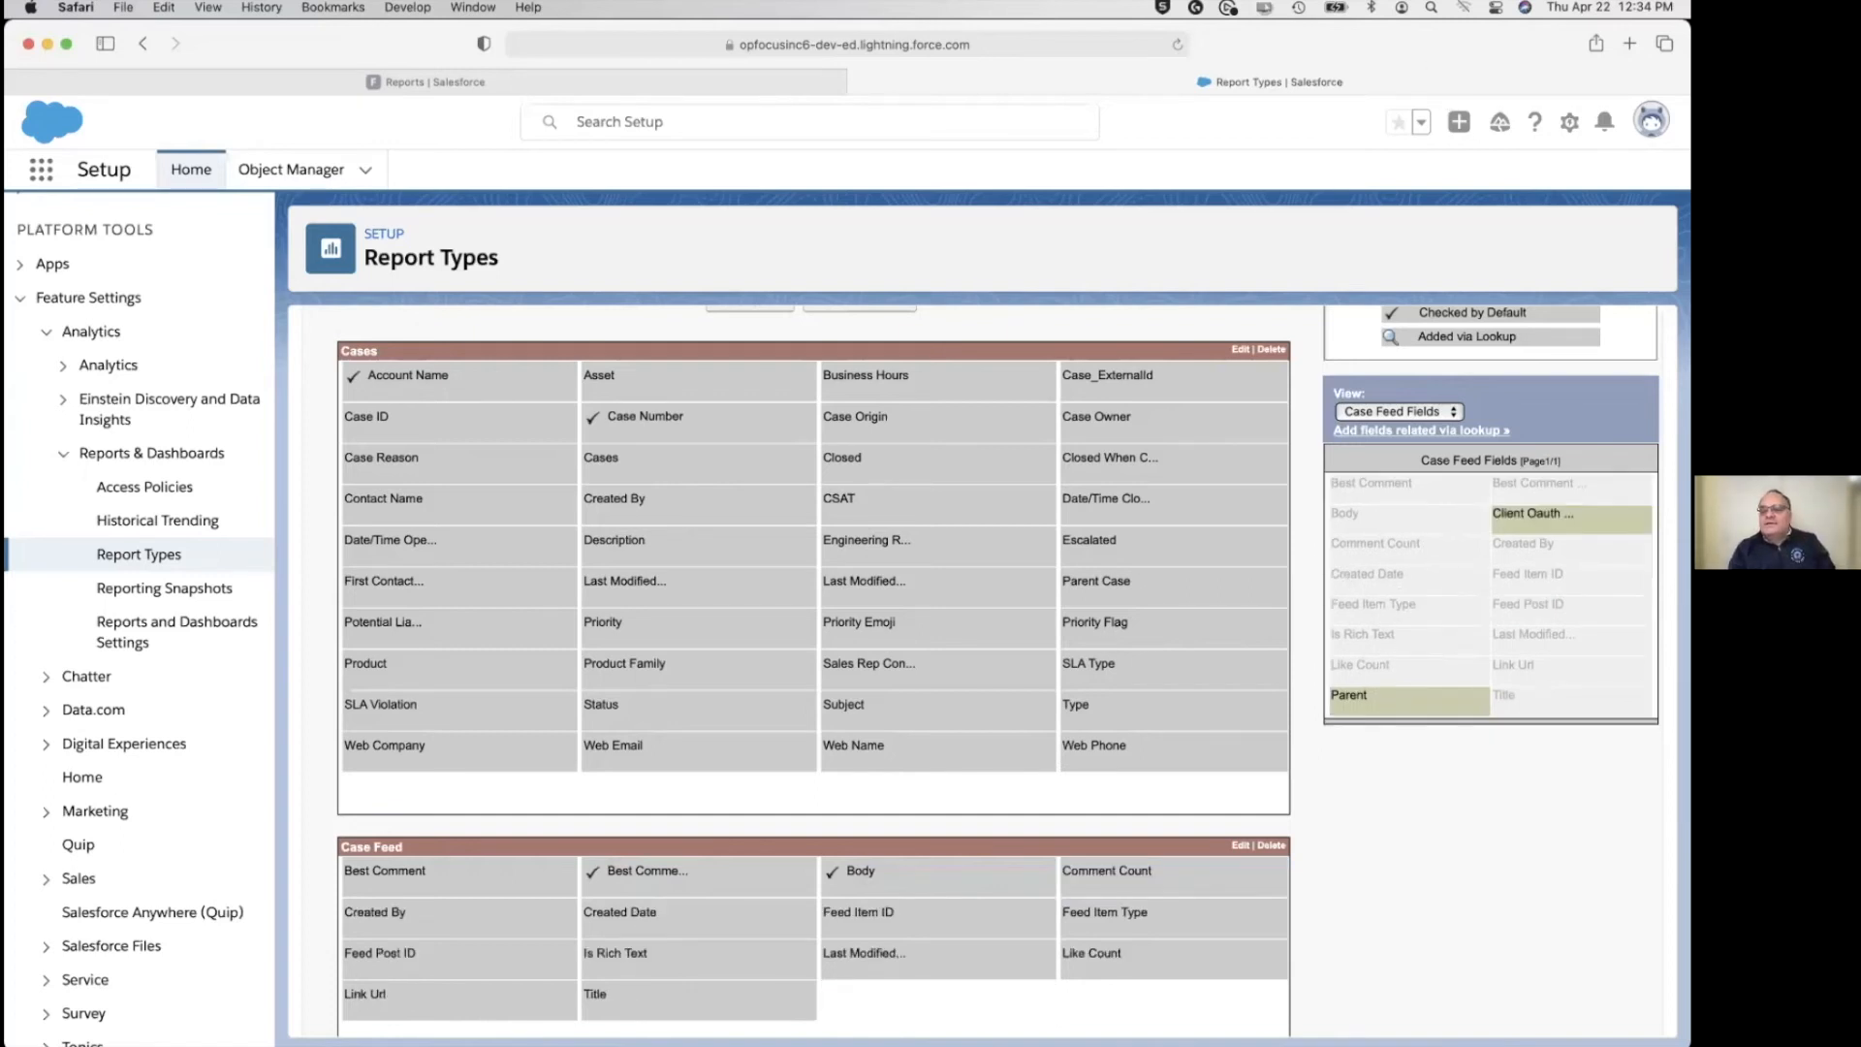
{"action": "scroll", "coordinate": [1258, 656], "scroll_direction": "up", "scroll_amount": 3}
{"action": "scroll", "coordinate": [1259, 657], "scroll_direction": "down", "scroll_amount": 5}
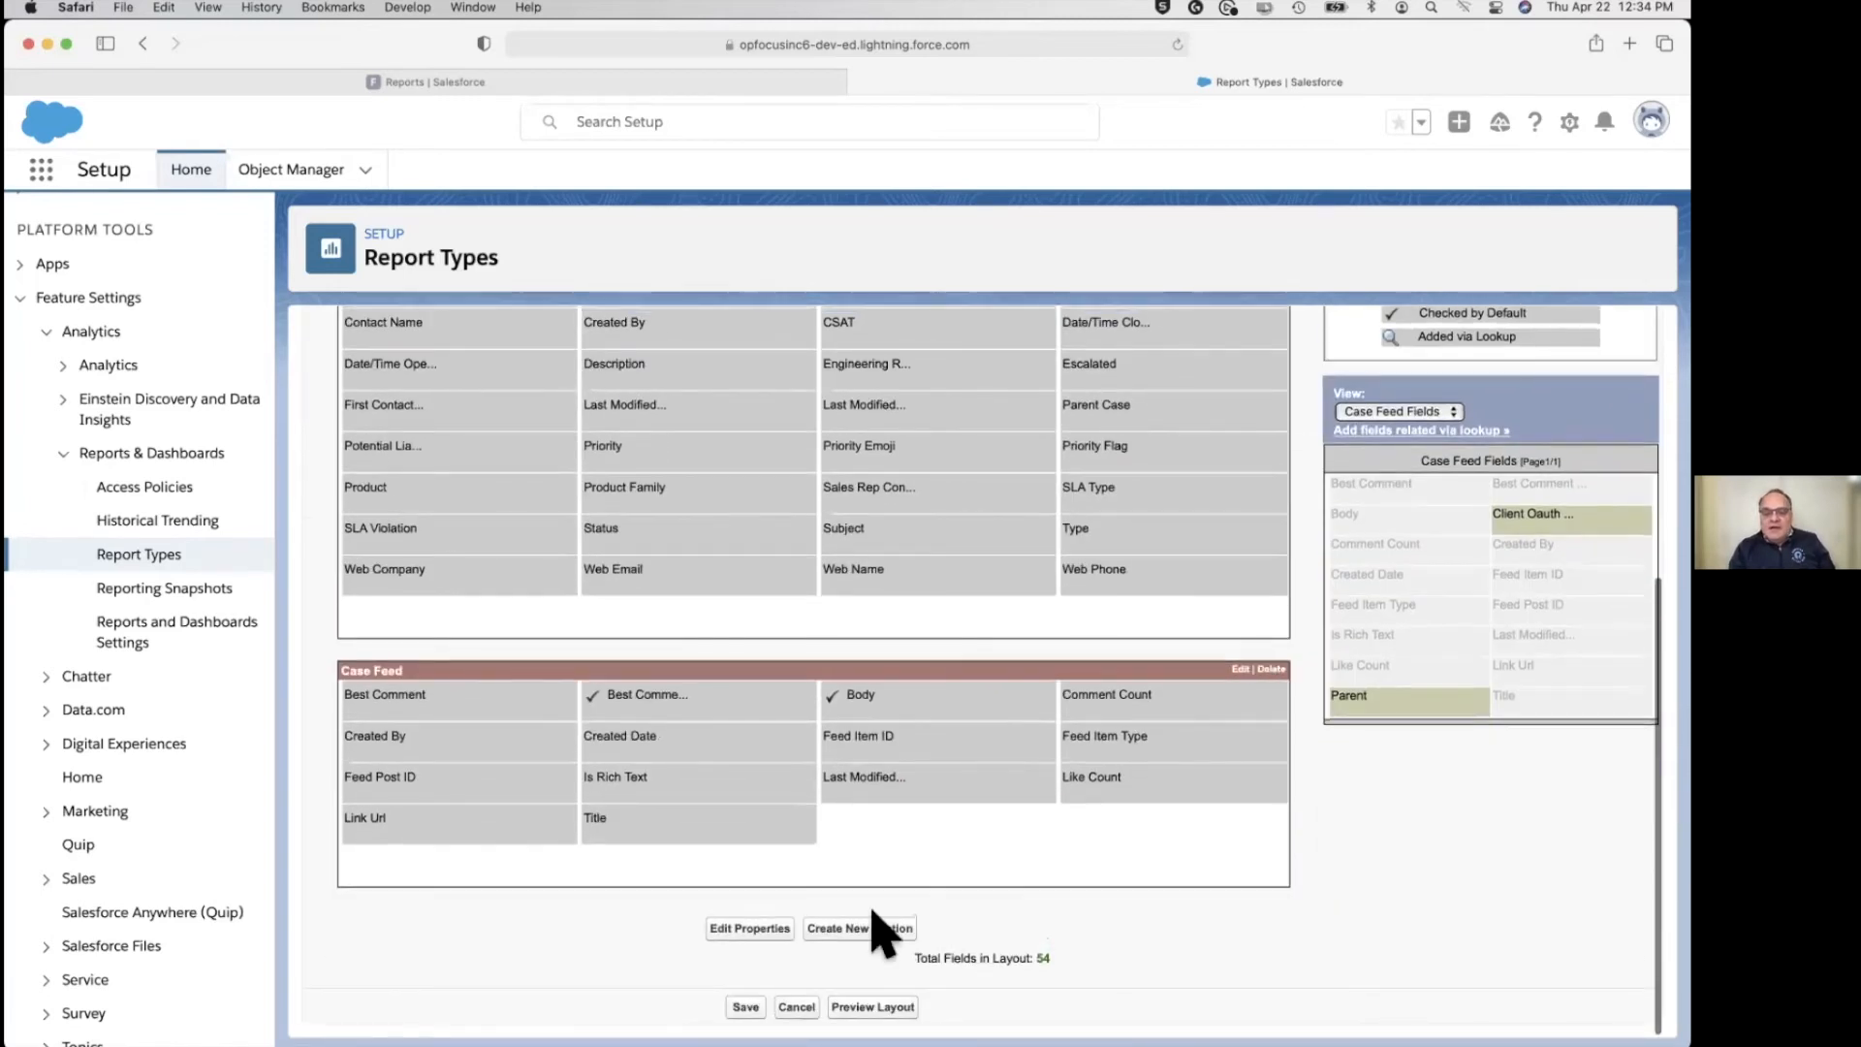
{"action": "left_click", "coordinate": [748, 1006]}
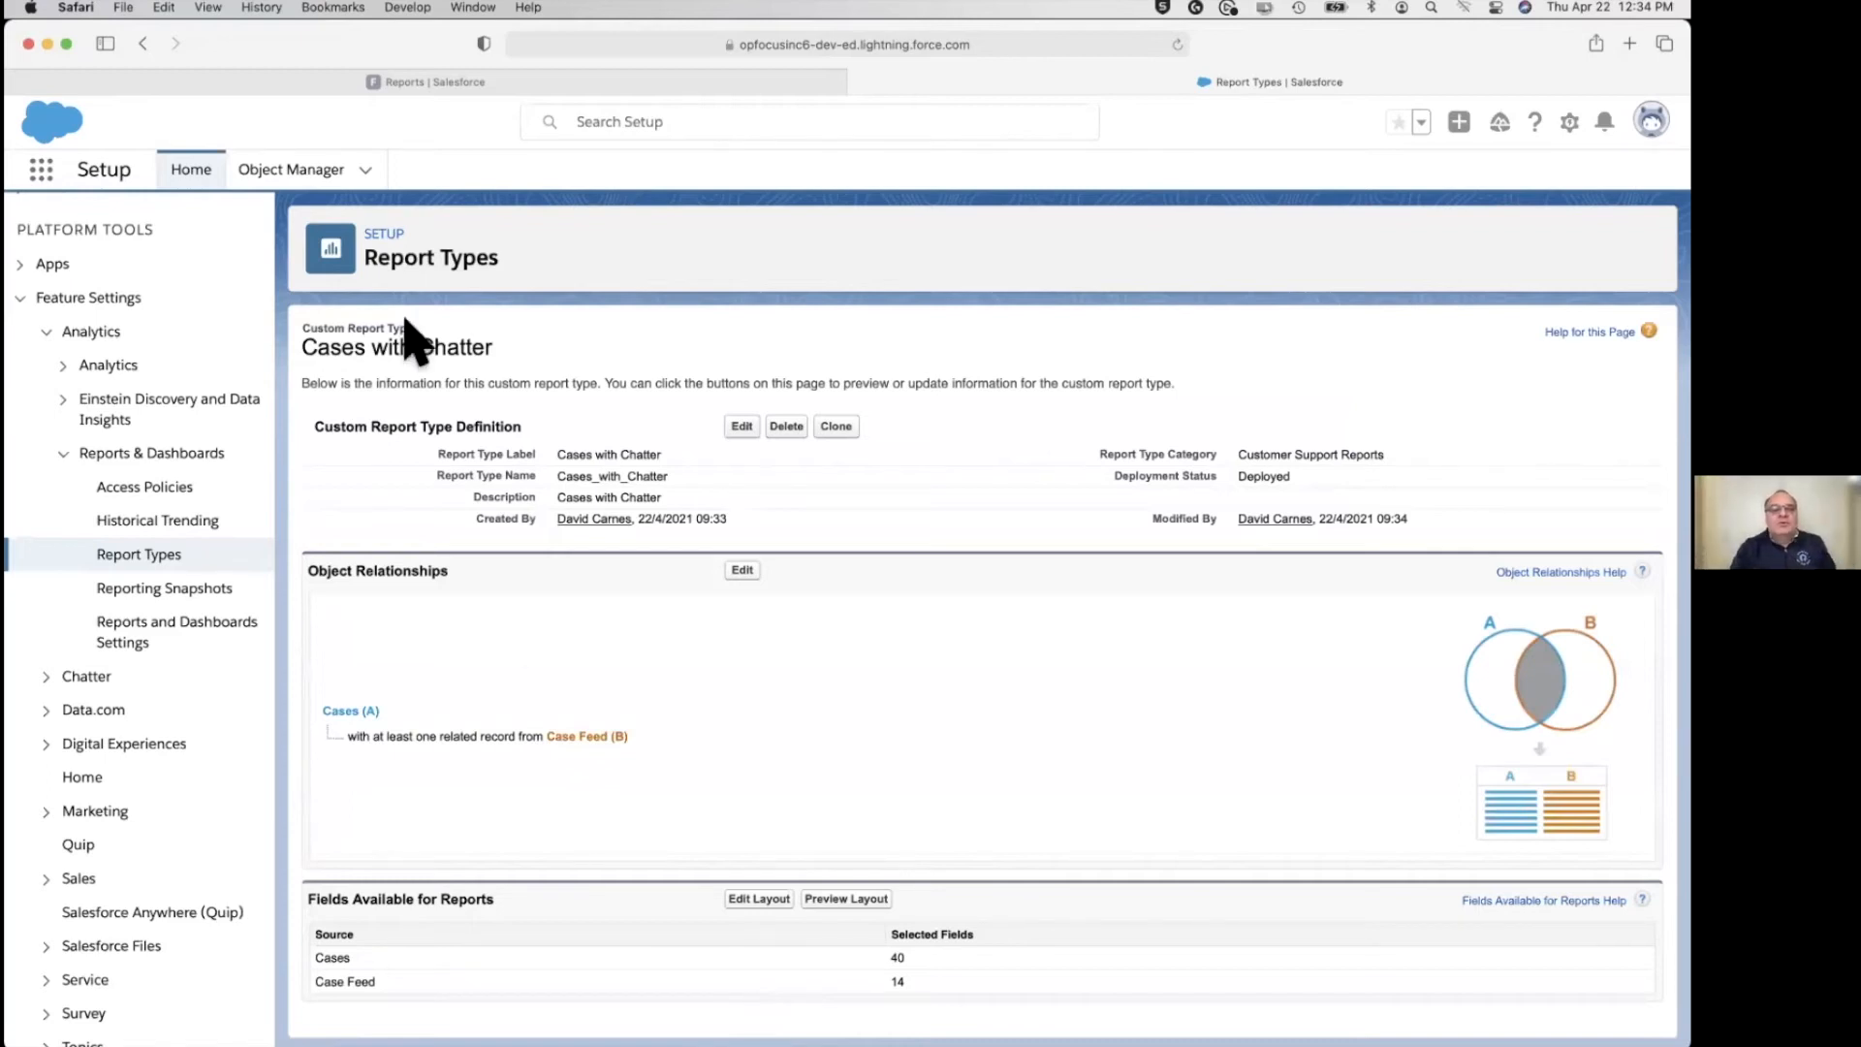
Start a new report from the Reports list using the Cases with Chatter report type in the Customer Support Reports category.
{"action": "left_click", "coordinate": [519, 81]}
{"action": "left_click", "coordinate": [432, 175]}
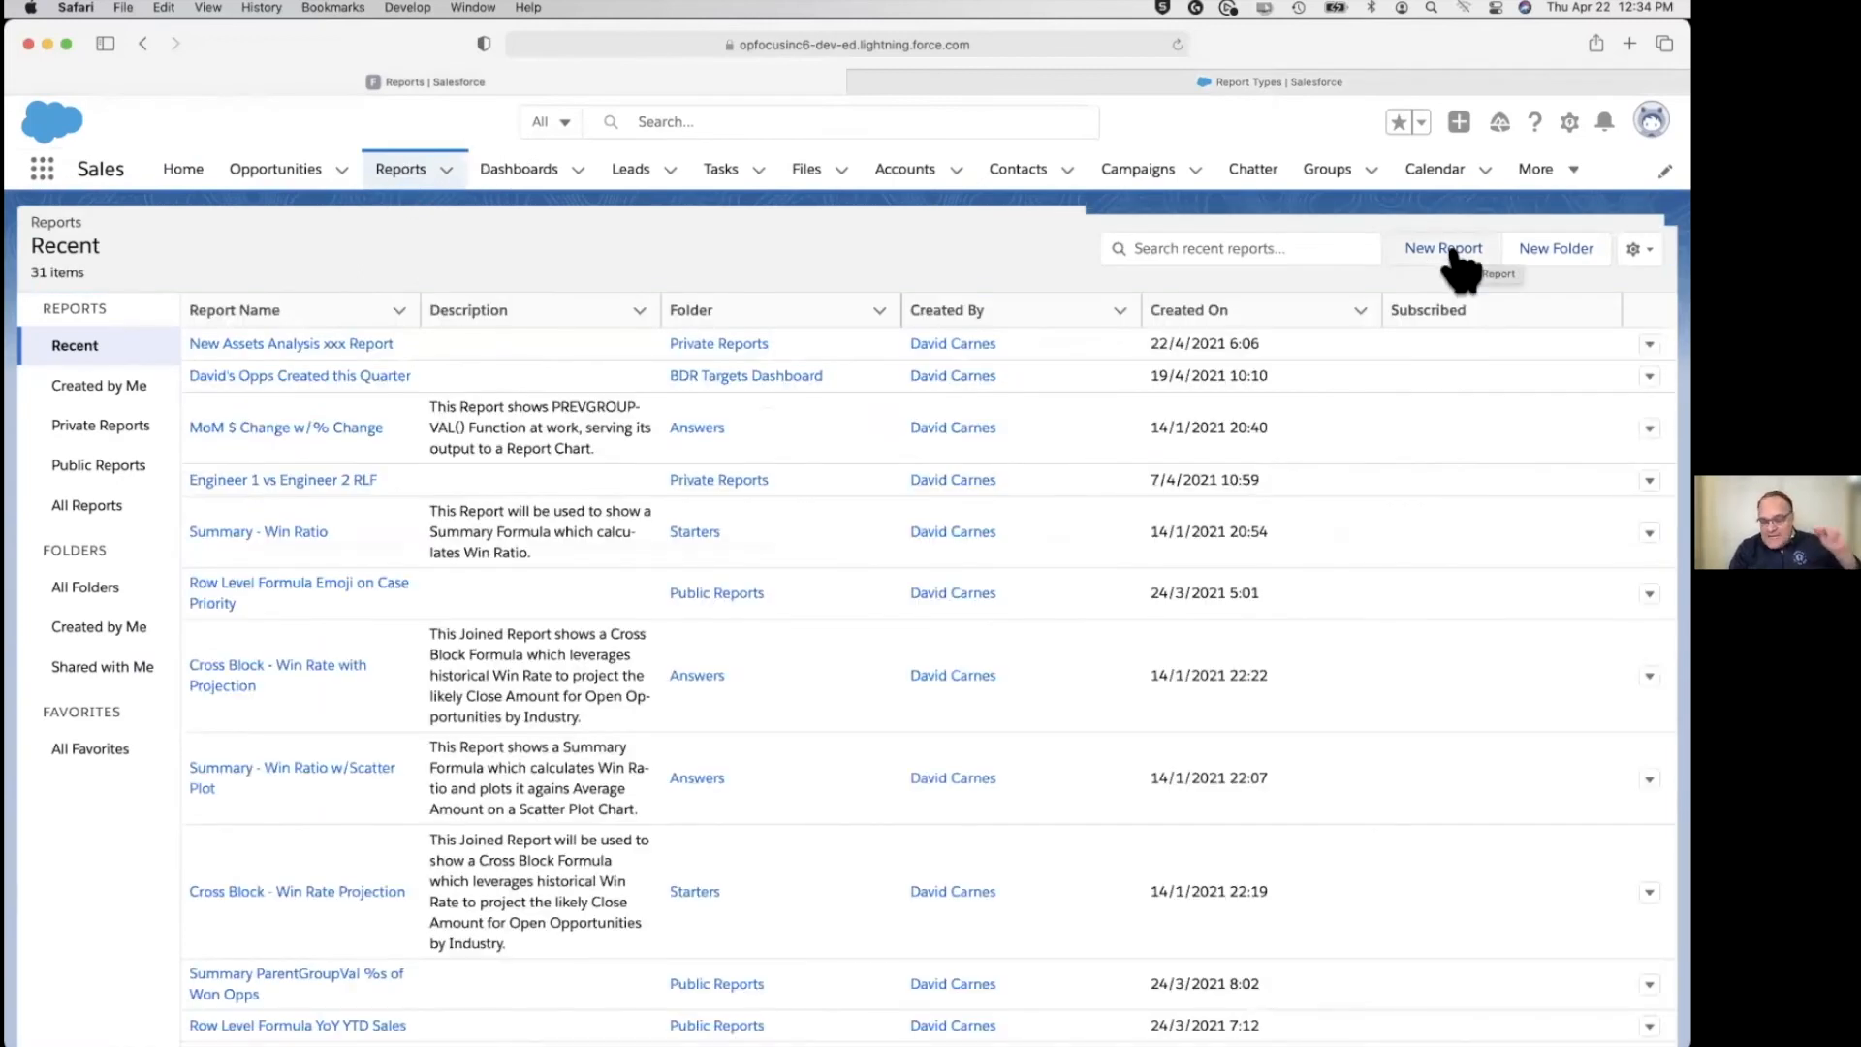
{"action": "left_click", "coordinate": [1450, 252]}
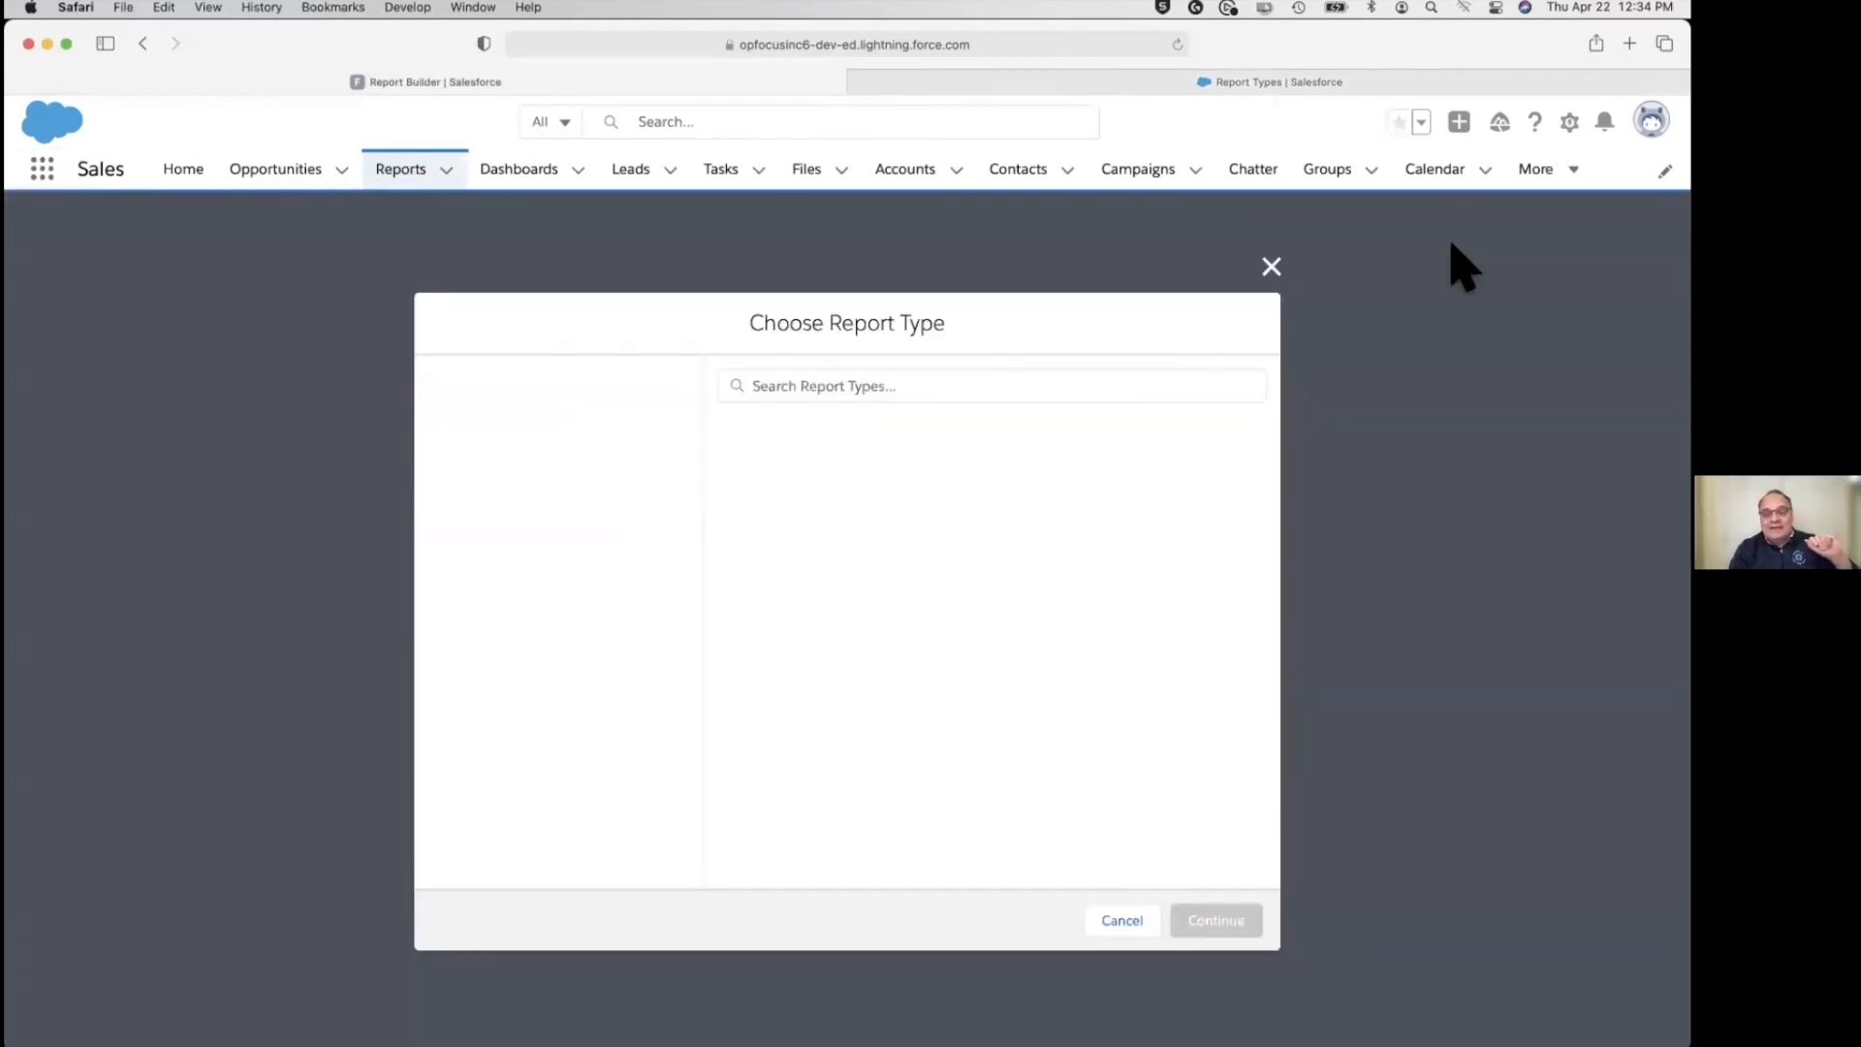
{"action": "left_click", "coordinate": [543, 511]}
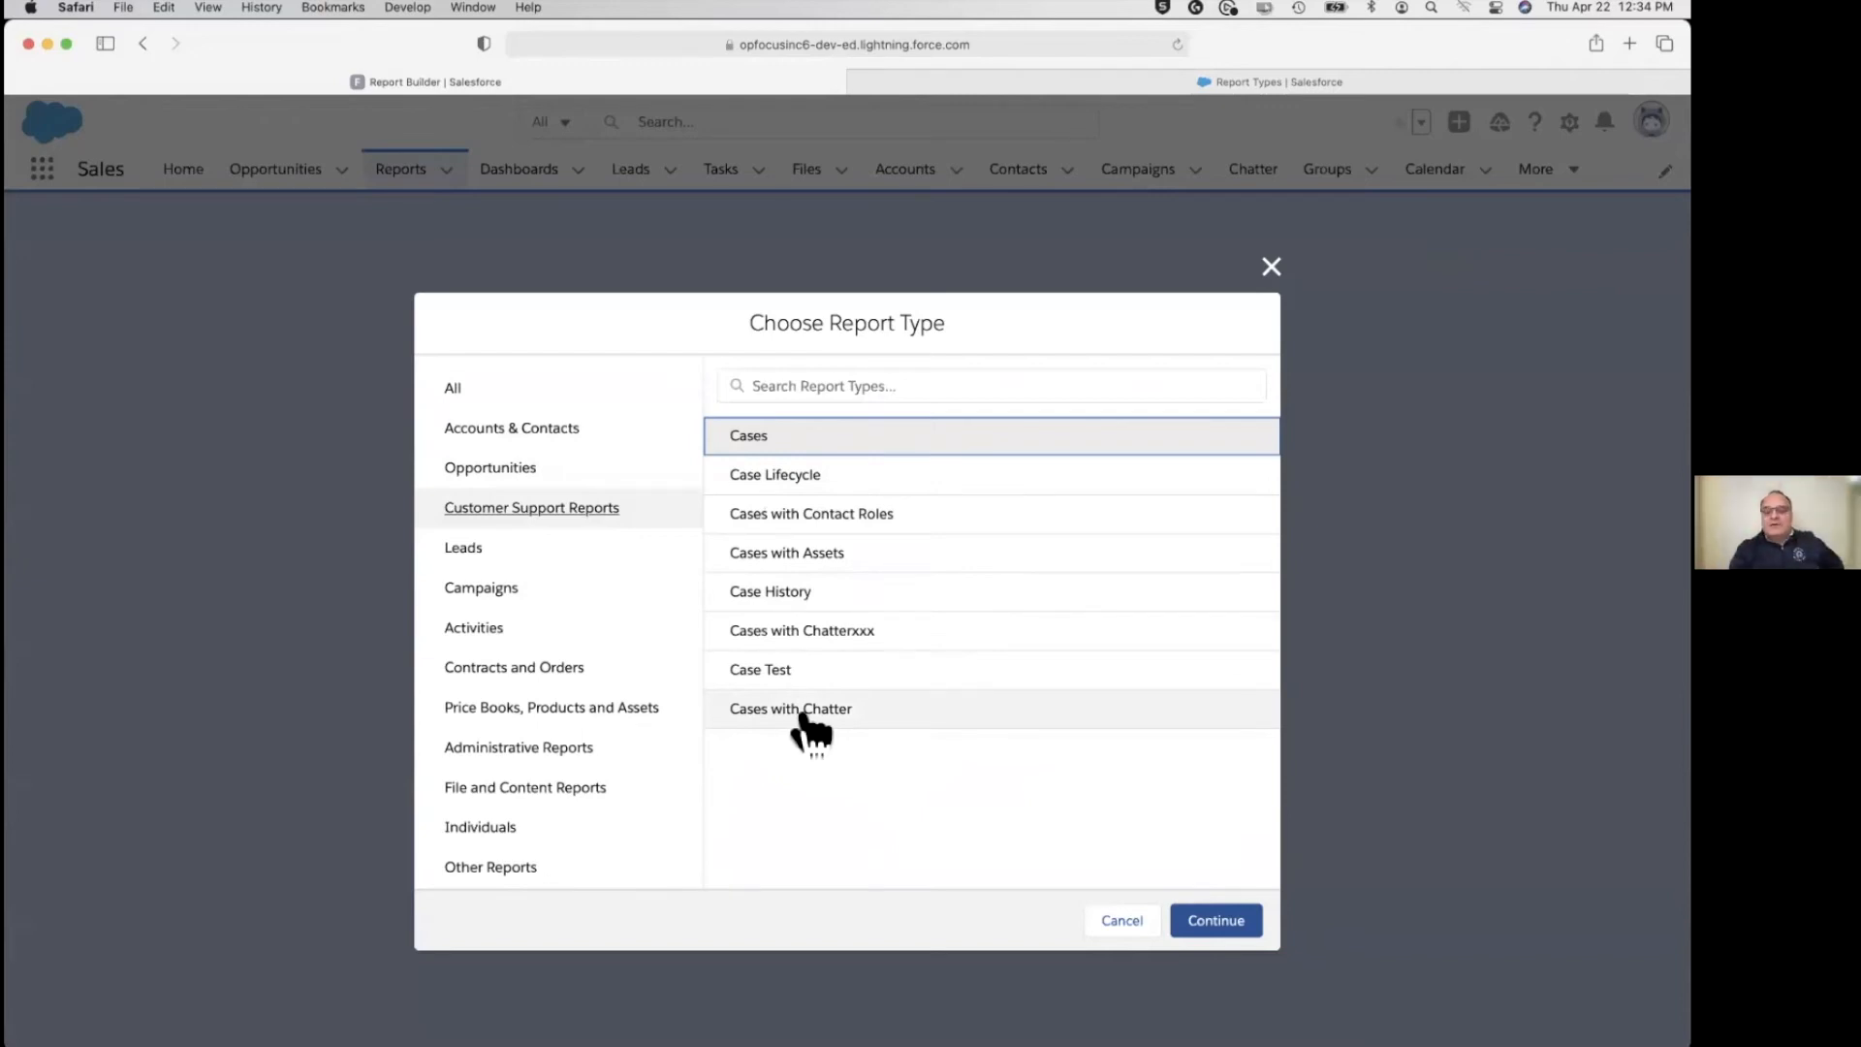
{"action": "left_click", "coordinate": [858, 717]}
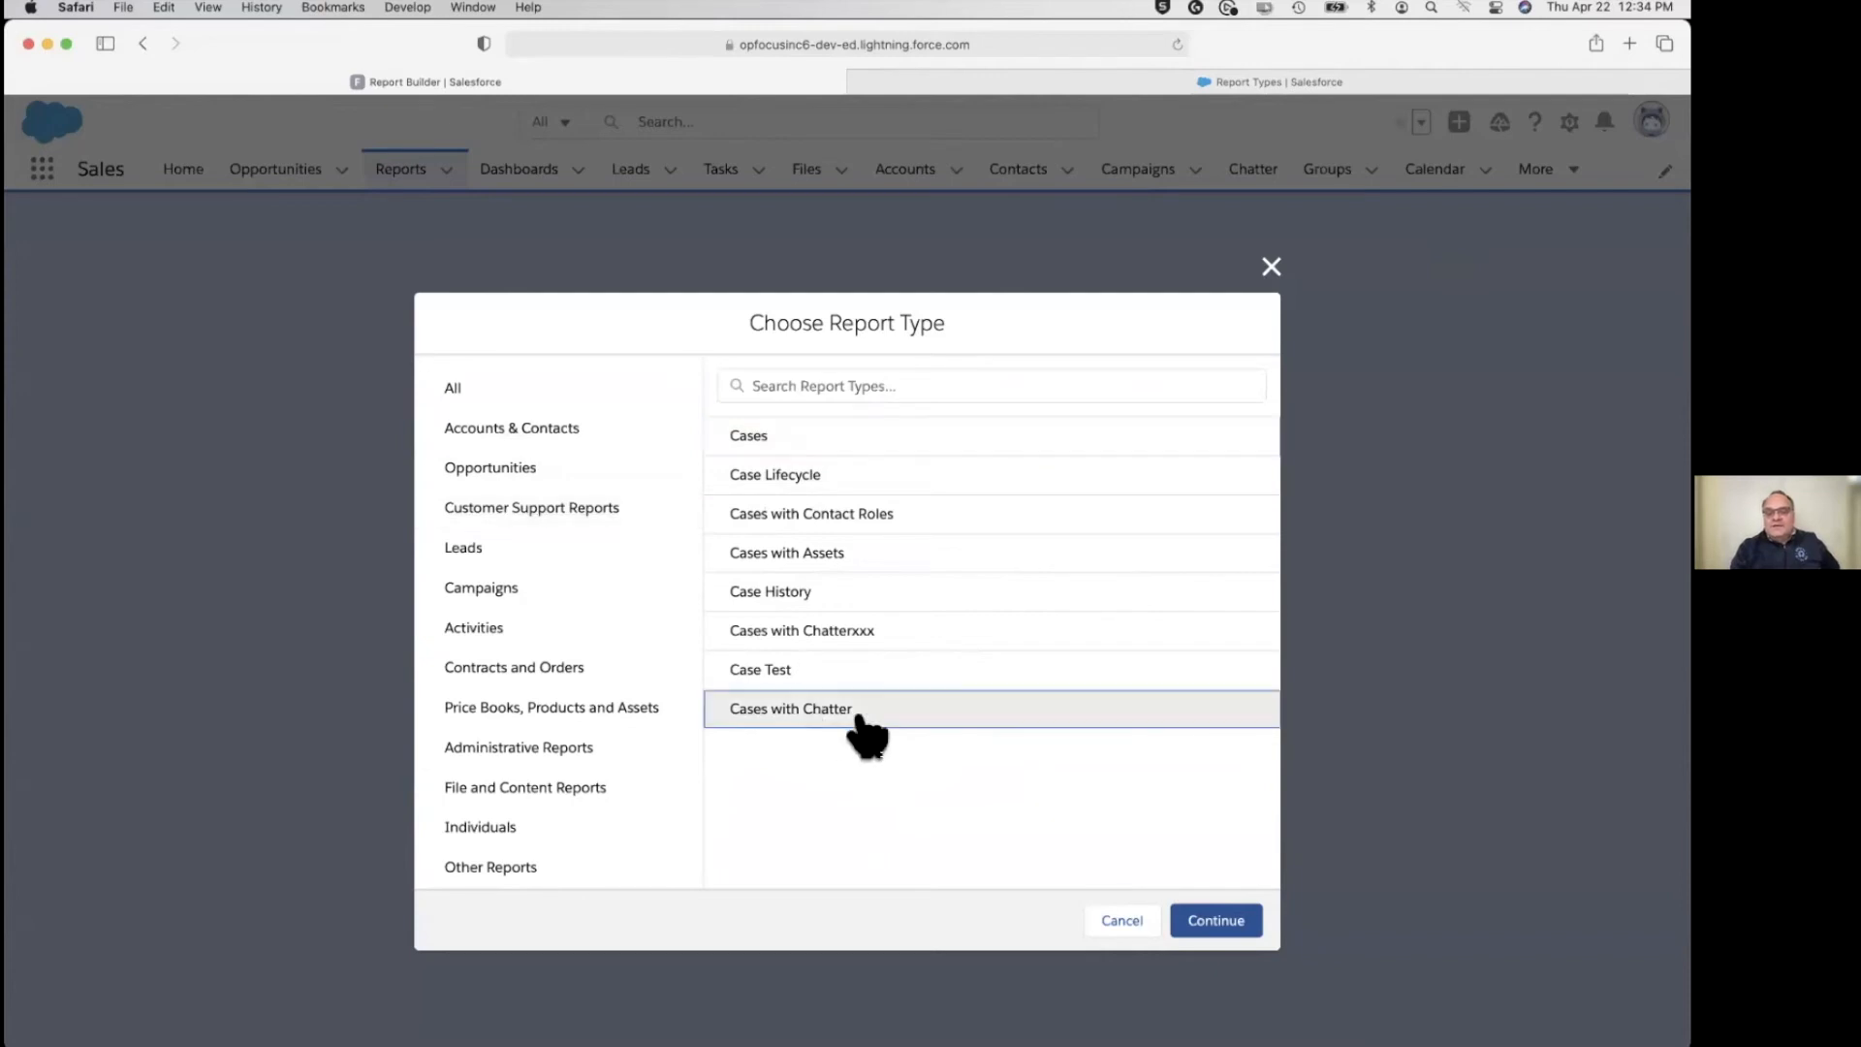
{"action": "left_click", "coordinate": [1218, 923]}
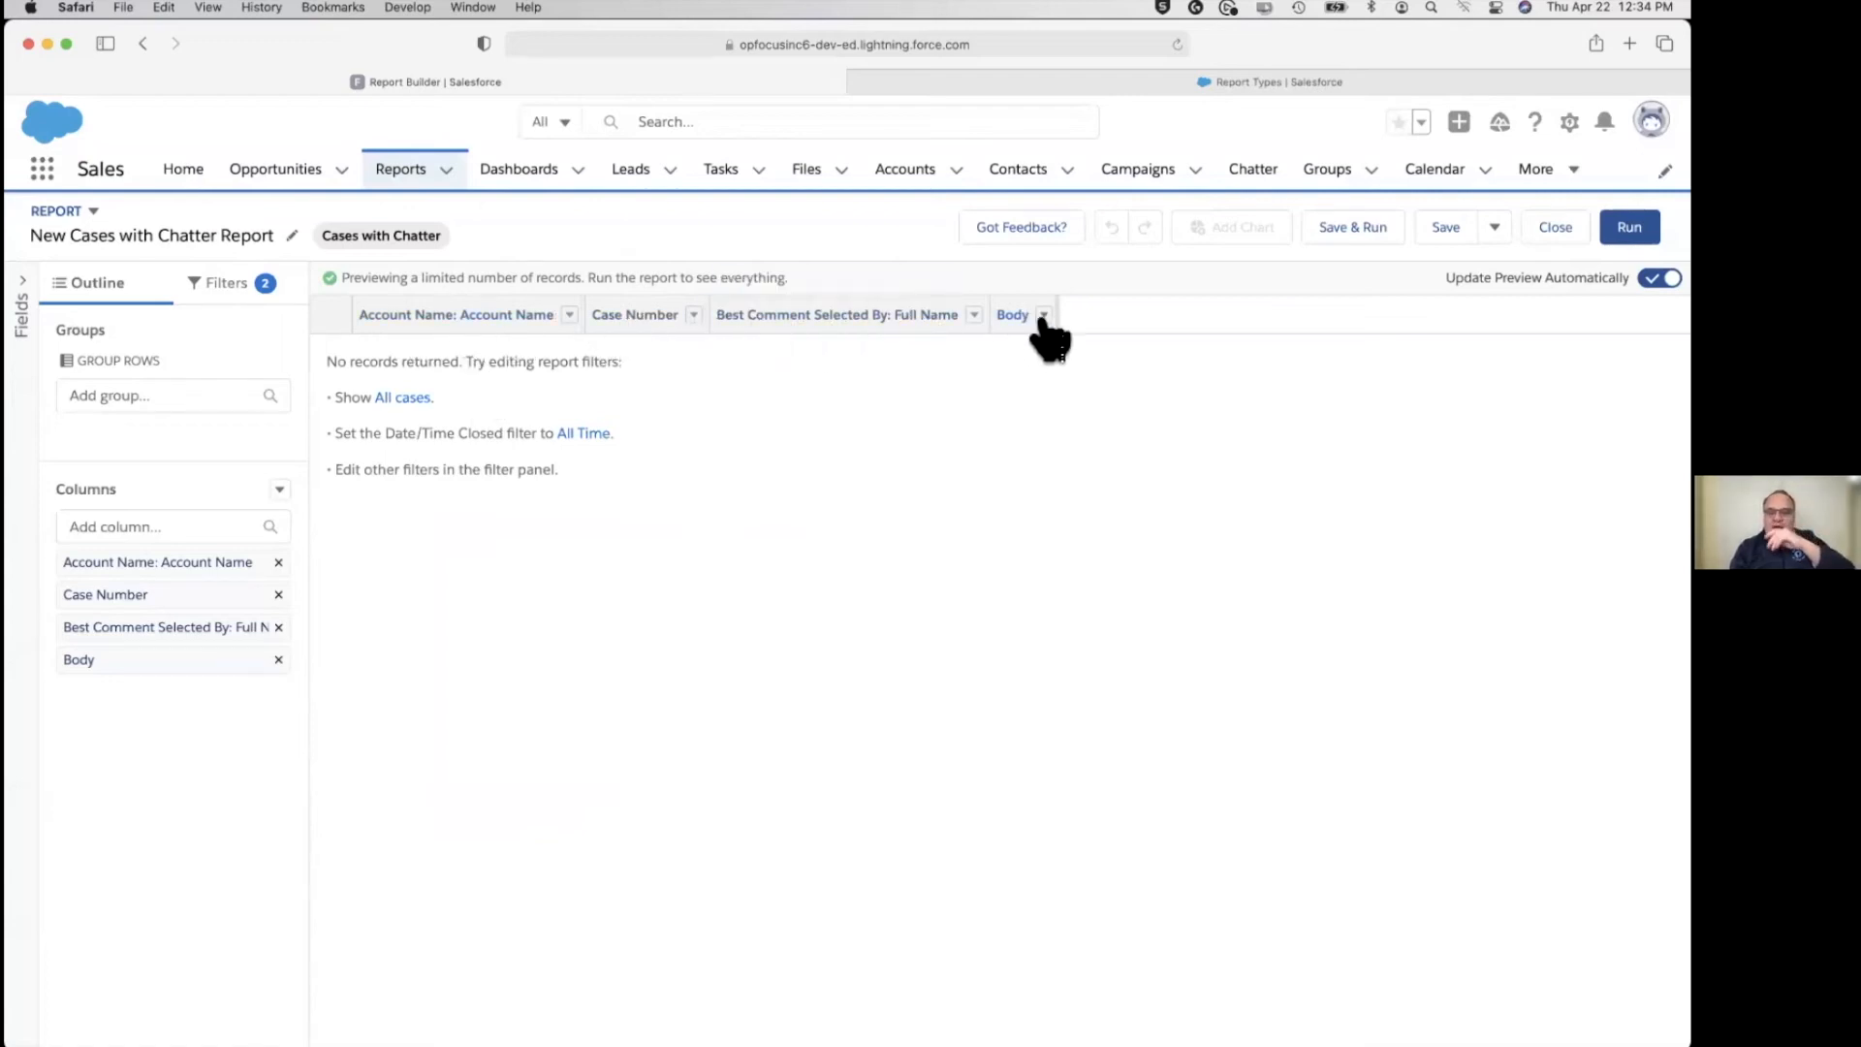
Search the new report's available fields for "oau" and clear the search.
{"action": "left_click", "coordinate": [29, 285]}
{"action": "type", "text": "oau"}
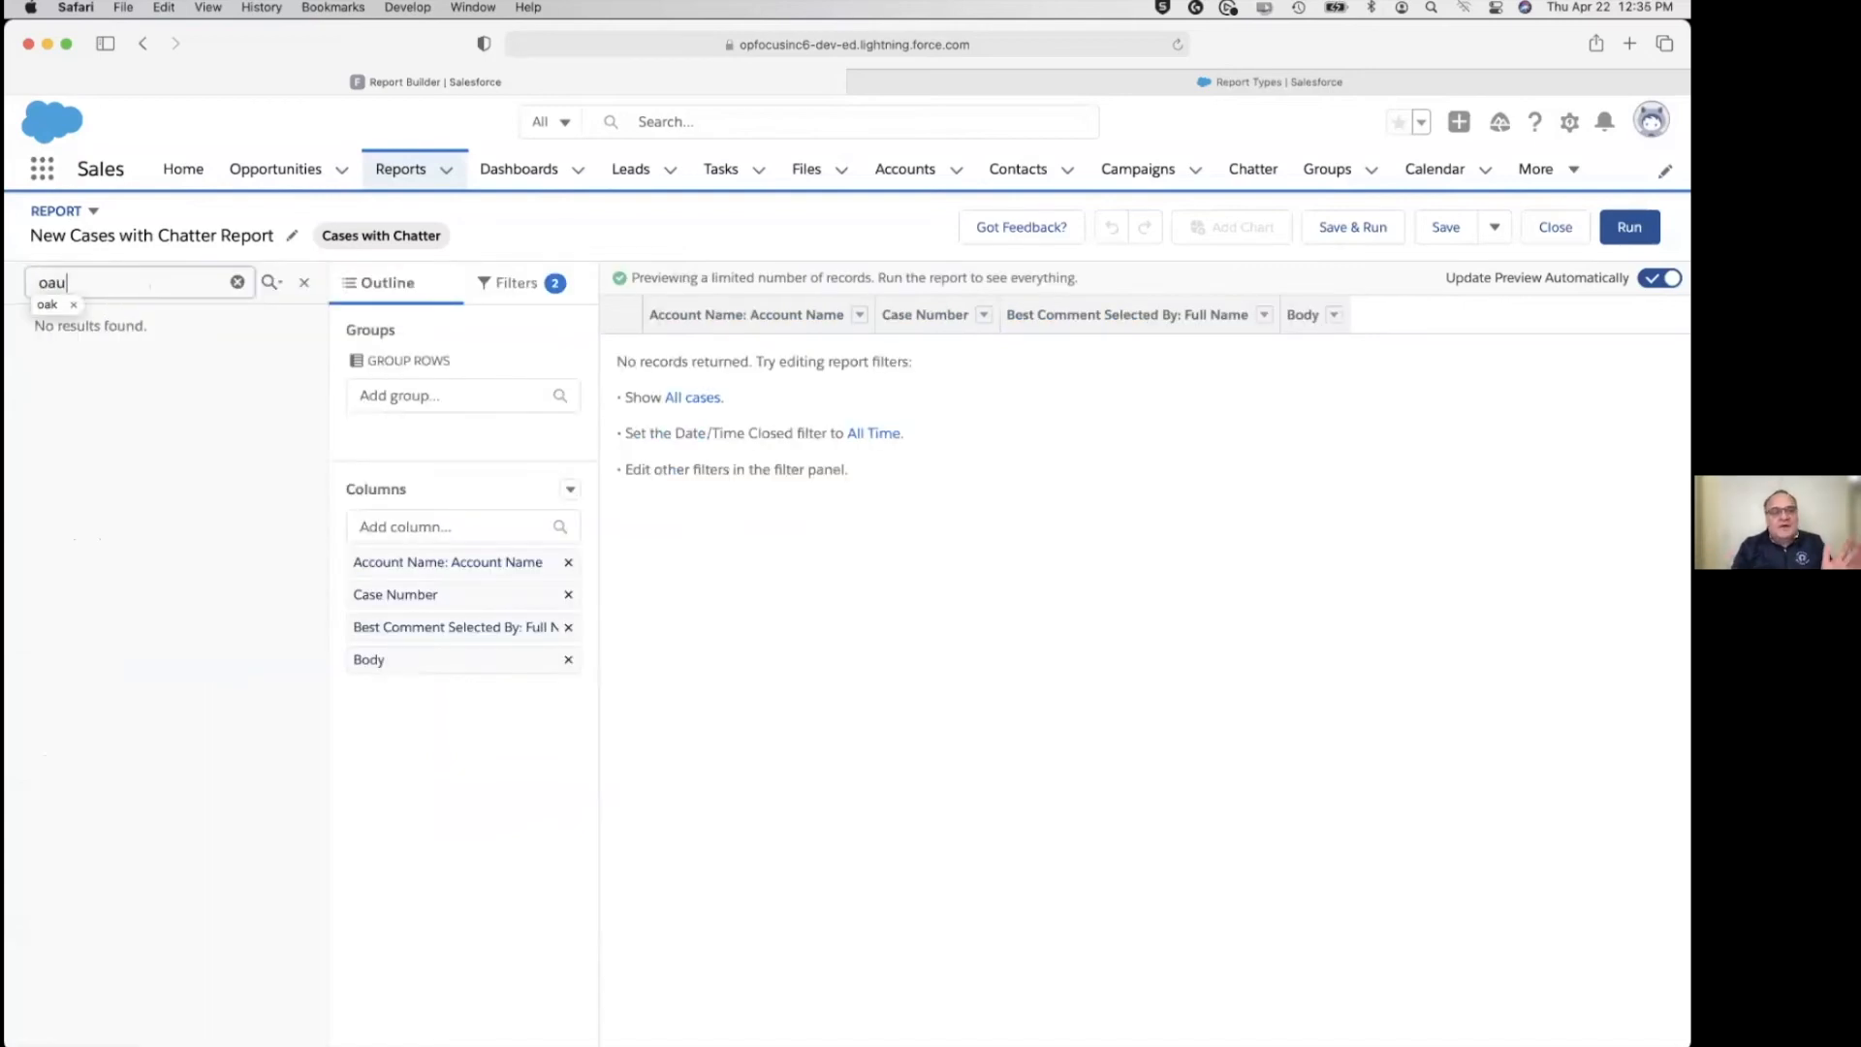
{"action": "left_click", "coordinate": [236, 282]}
Switch to the presentation and advance to the Report Types - Joins slide.
{"action": "key", "text": "super+Tab"}
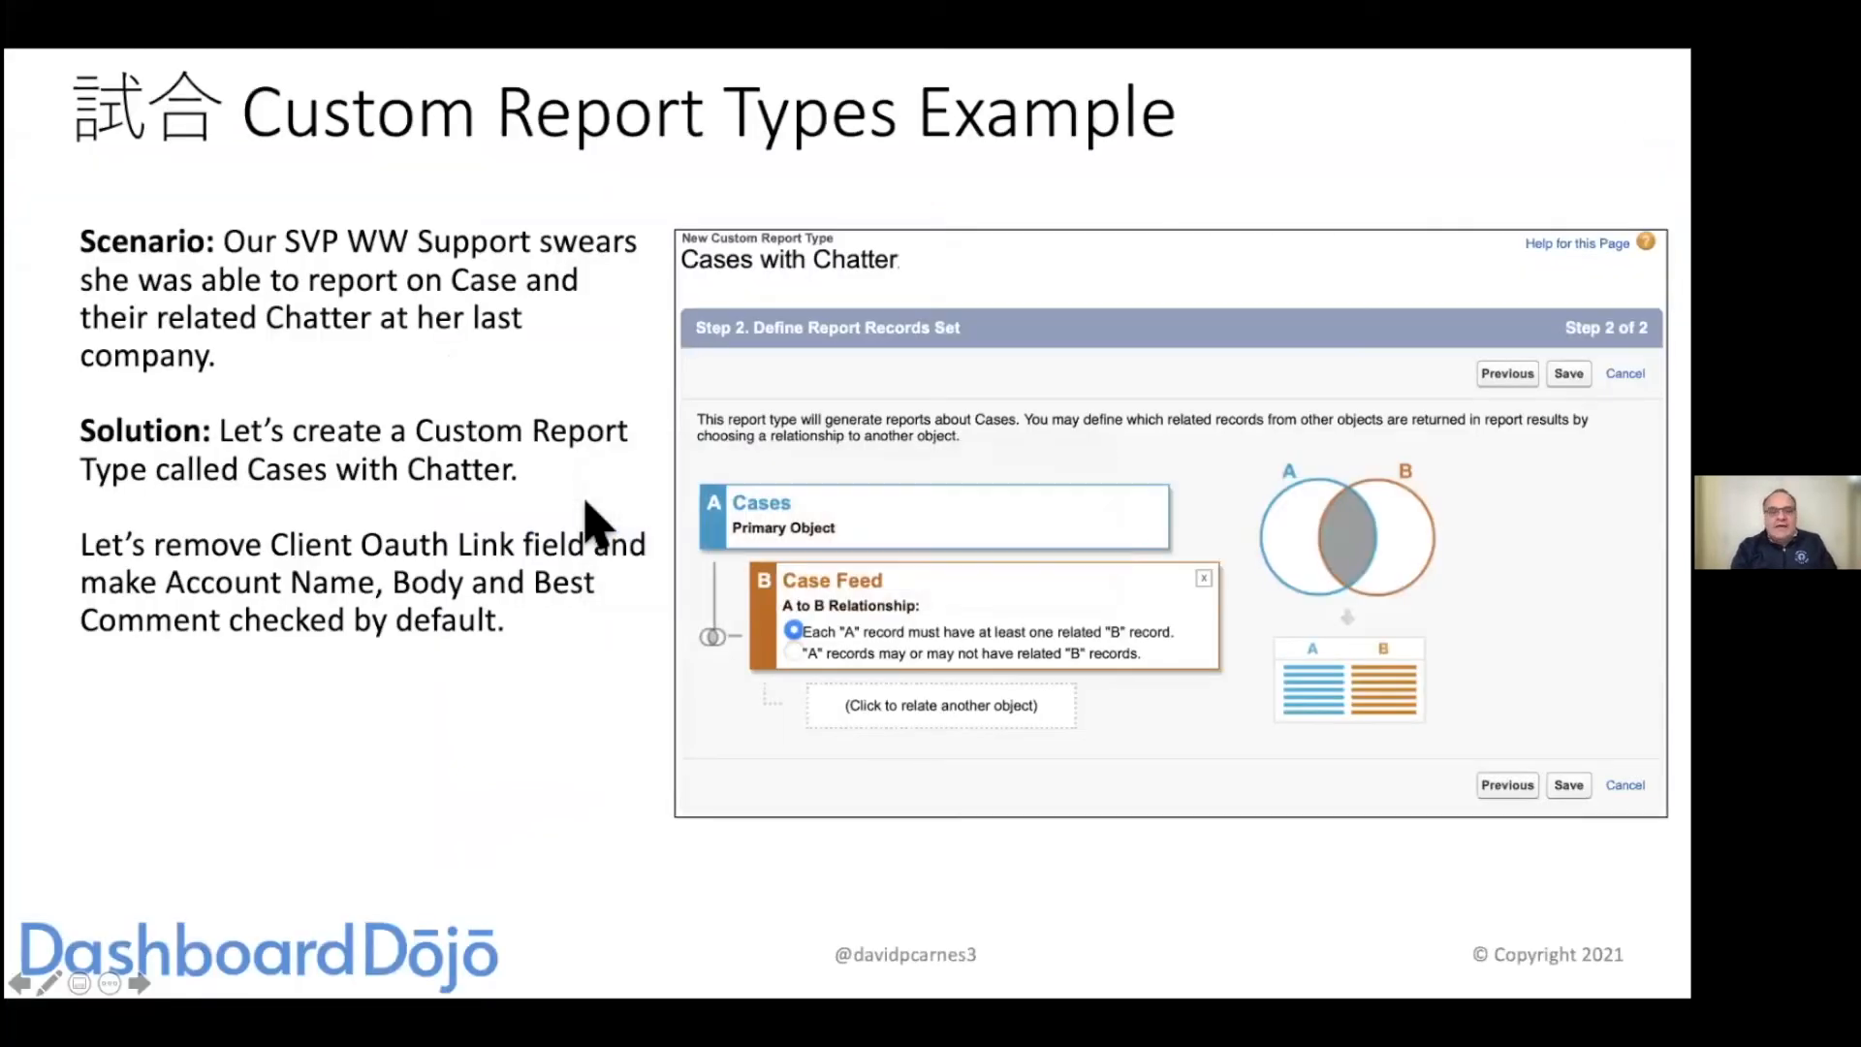
{"action": "key", "text": "Right"}
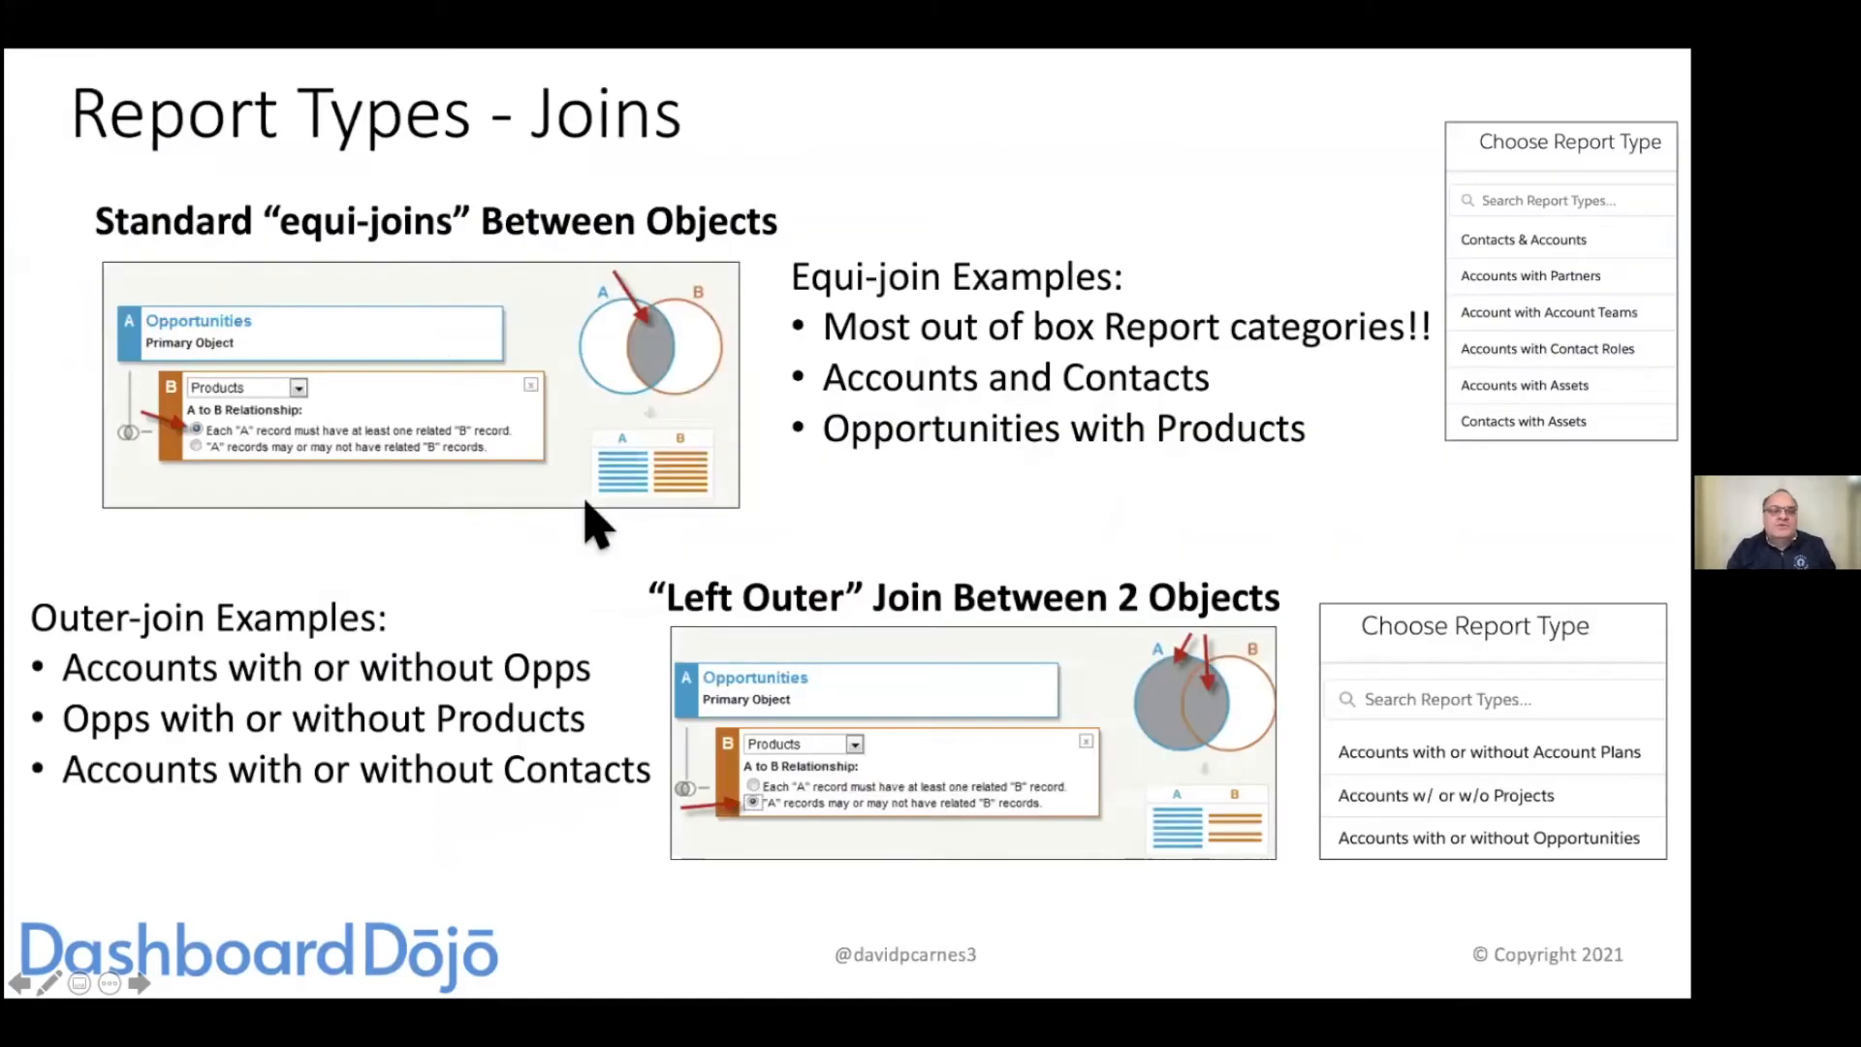
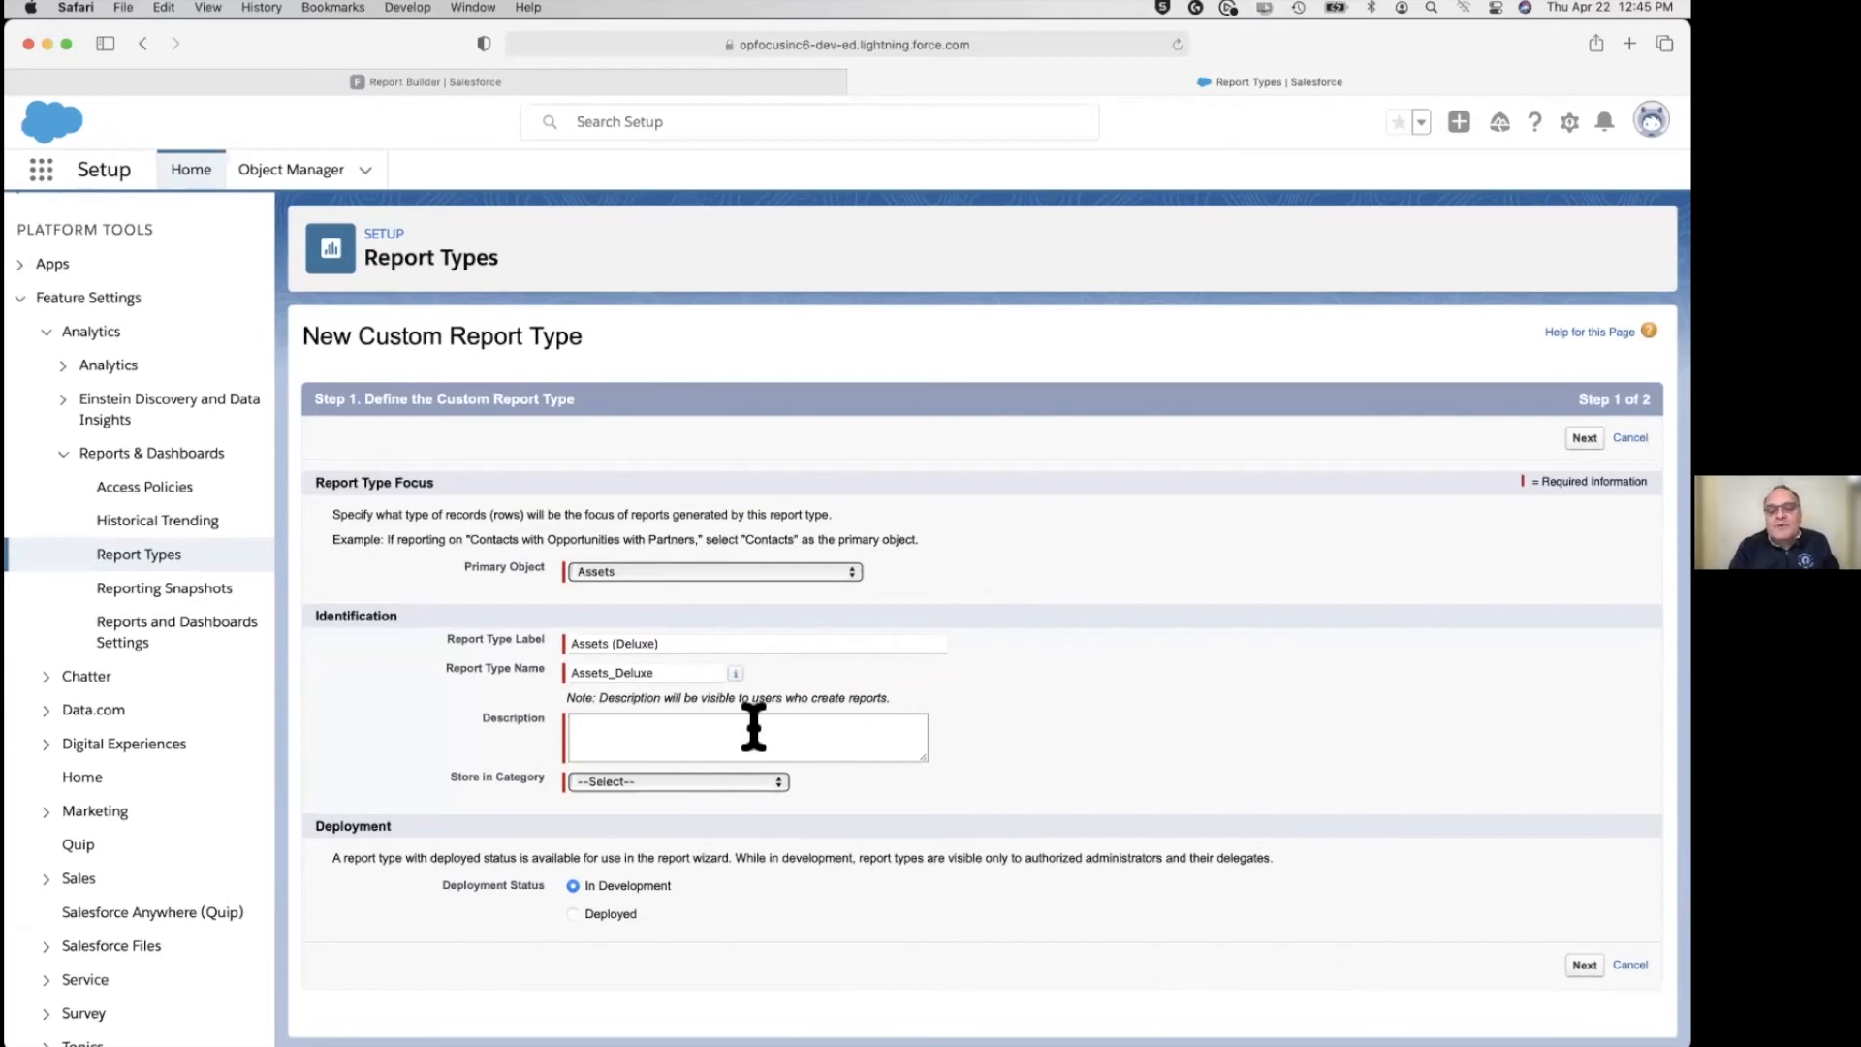
Describe the Assets (Deluxe) report type as "Assets with associated Account, Products", store it in Customer Support Reports, set it to Deployed, and save it.
{"action": "left_click", "coordinate": [671, 729]}
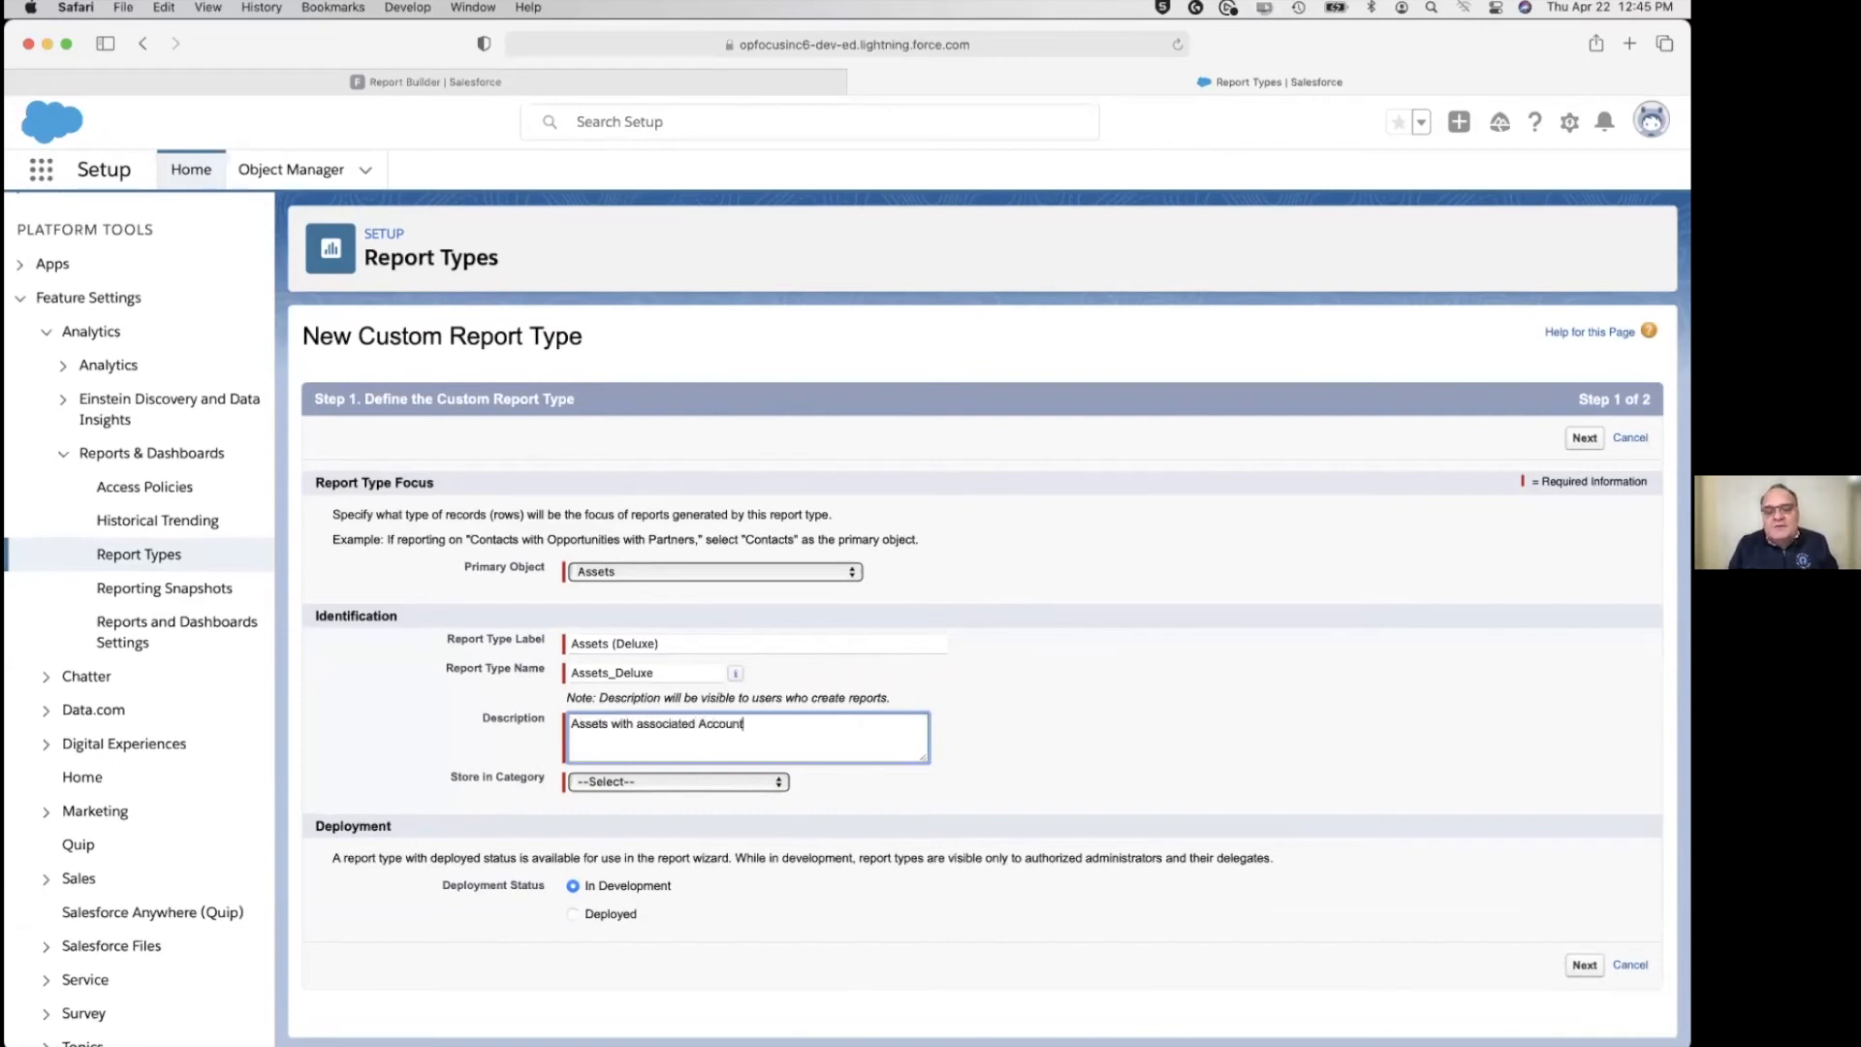
{"action": "key", "text": "super+Tab"}
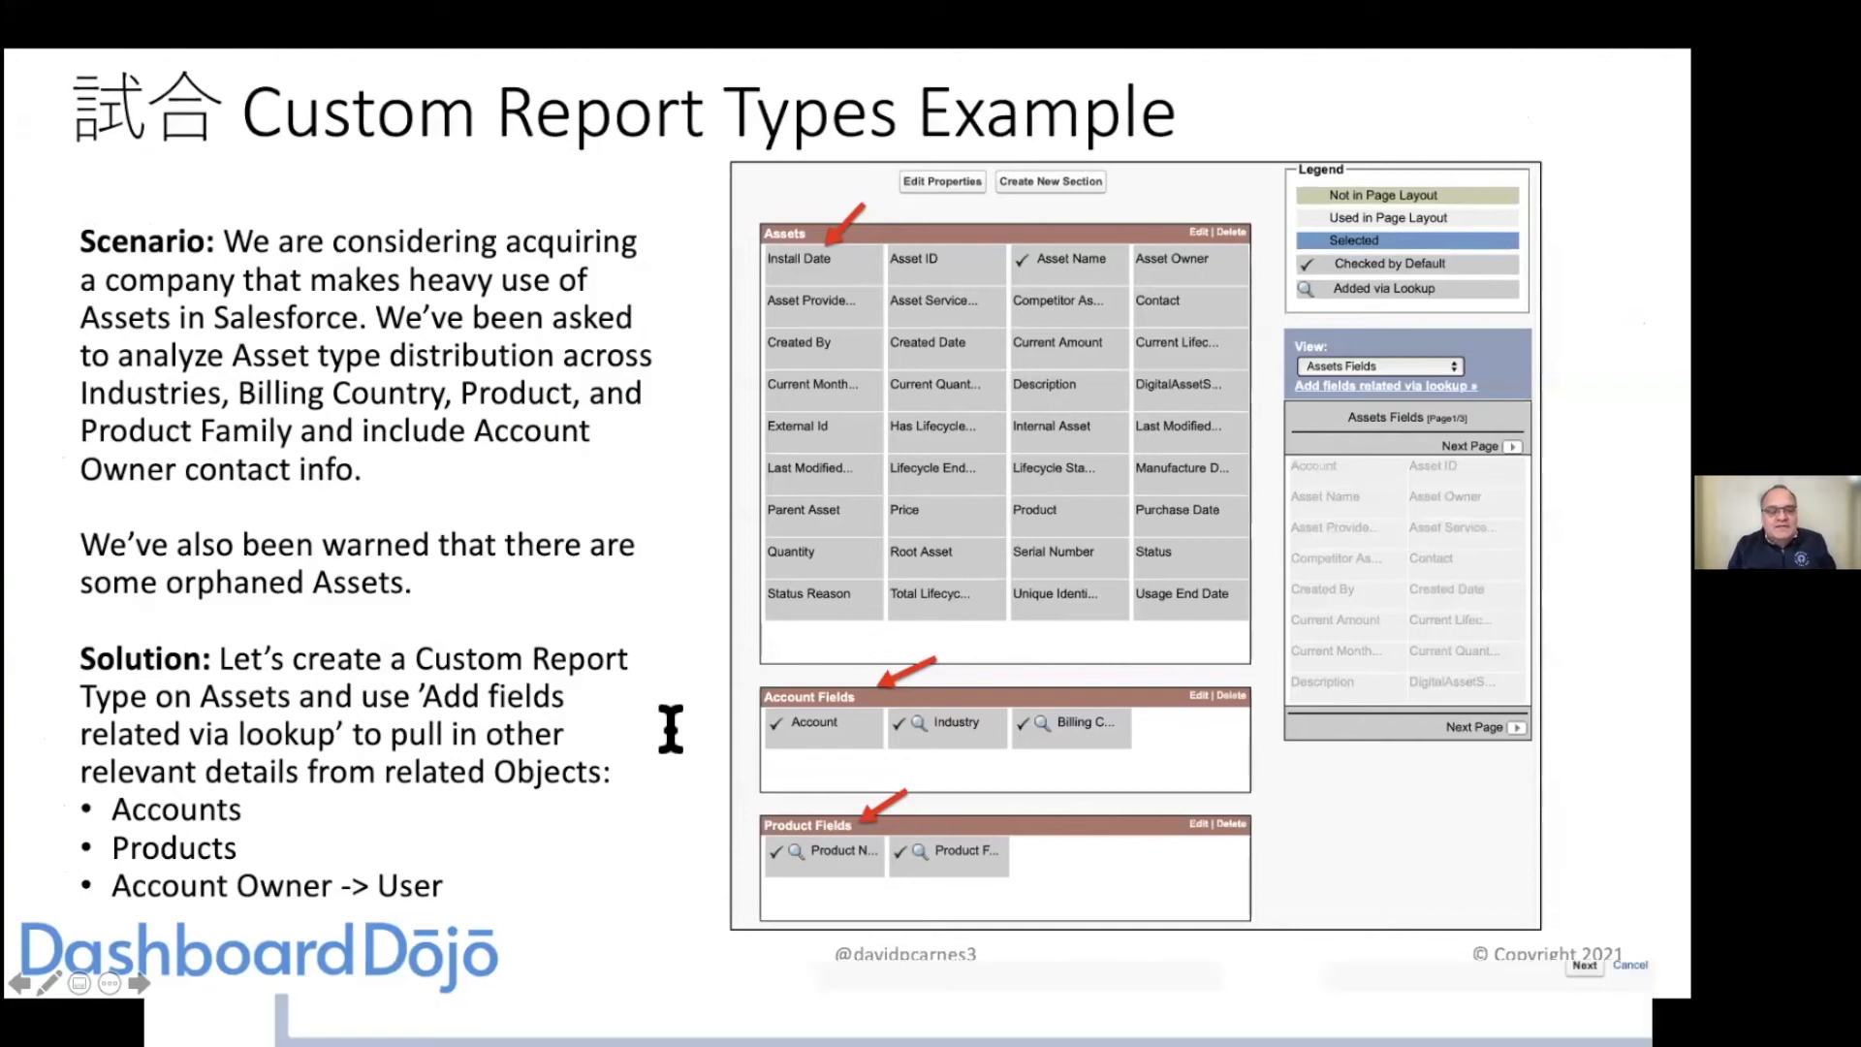
{"action": "key", "text": "super+Tab"}
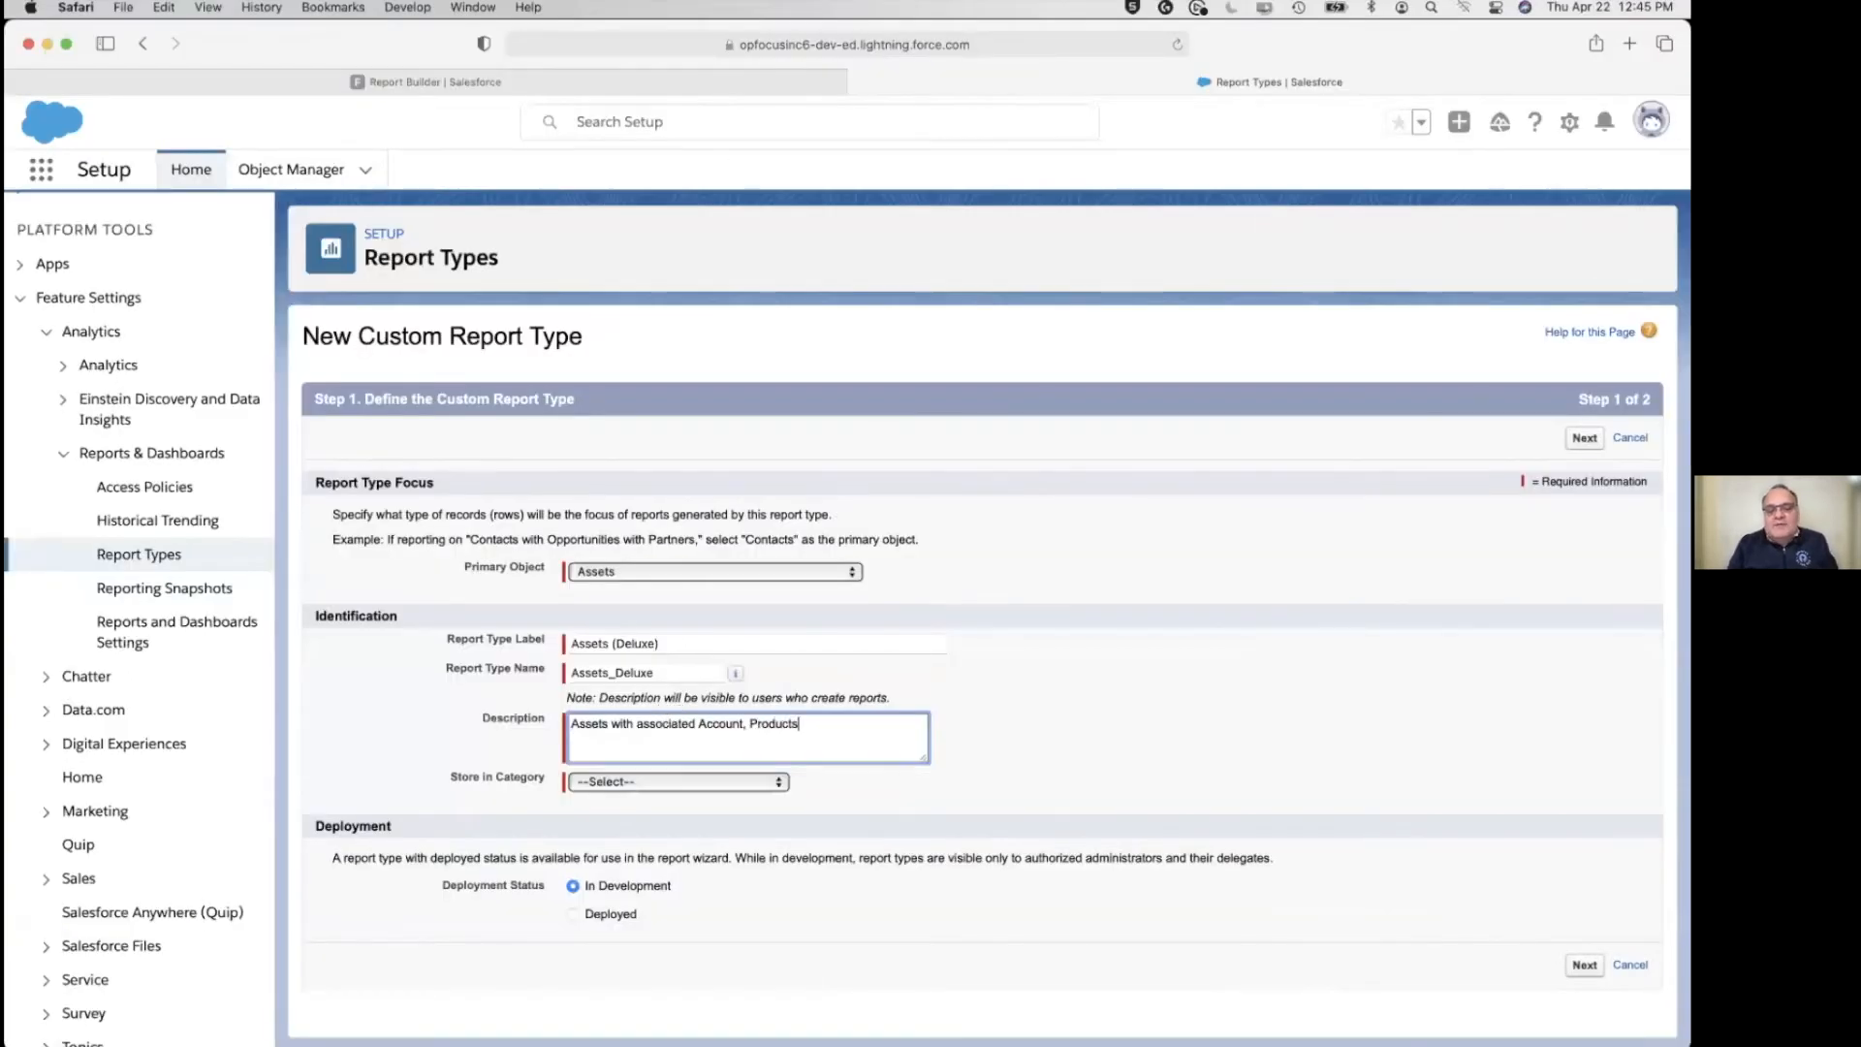
{"action": "left_click", "coordinate": [673, 783]}
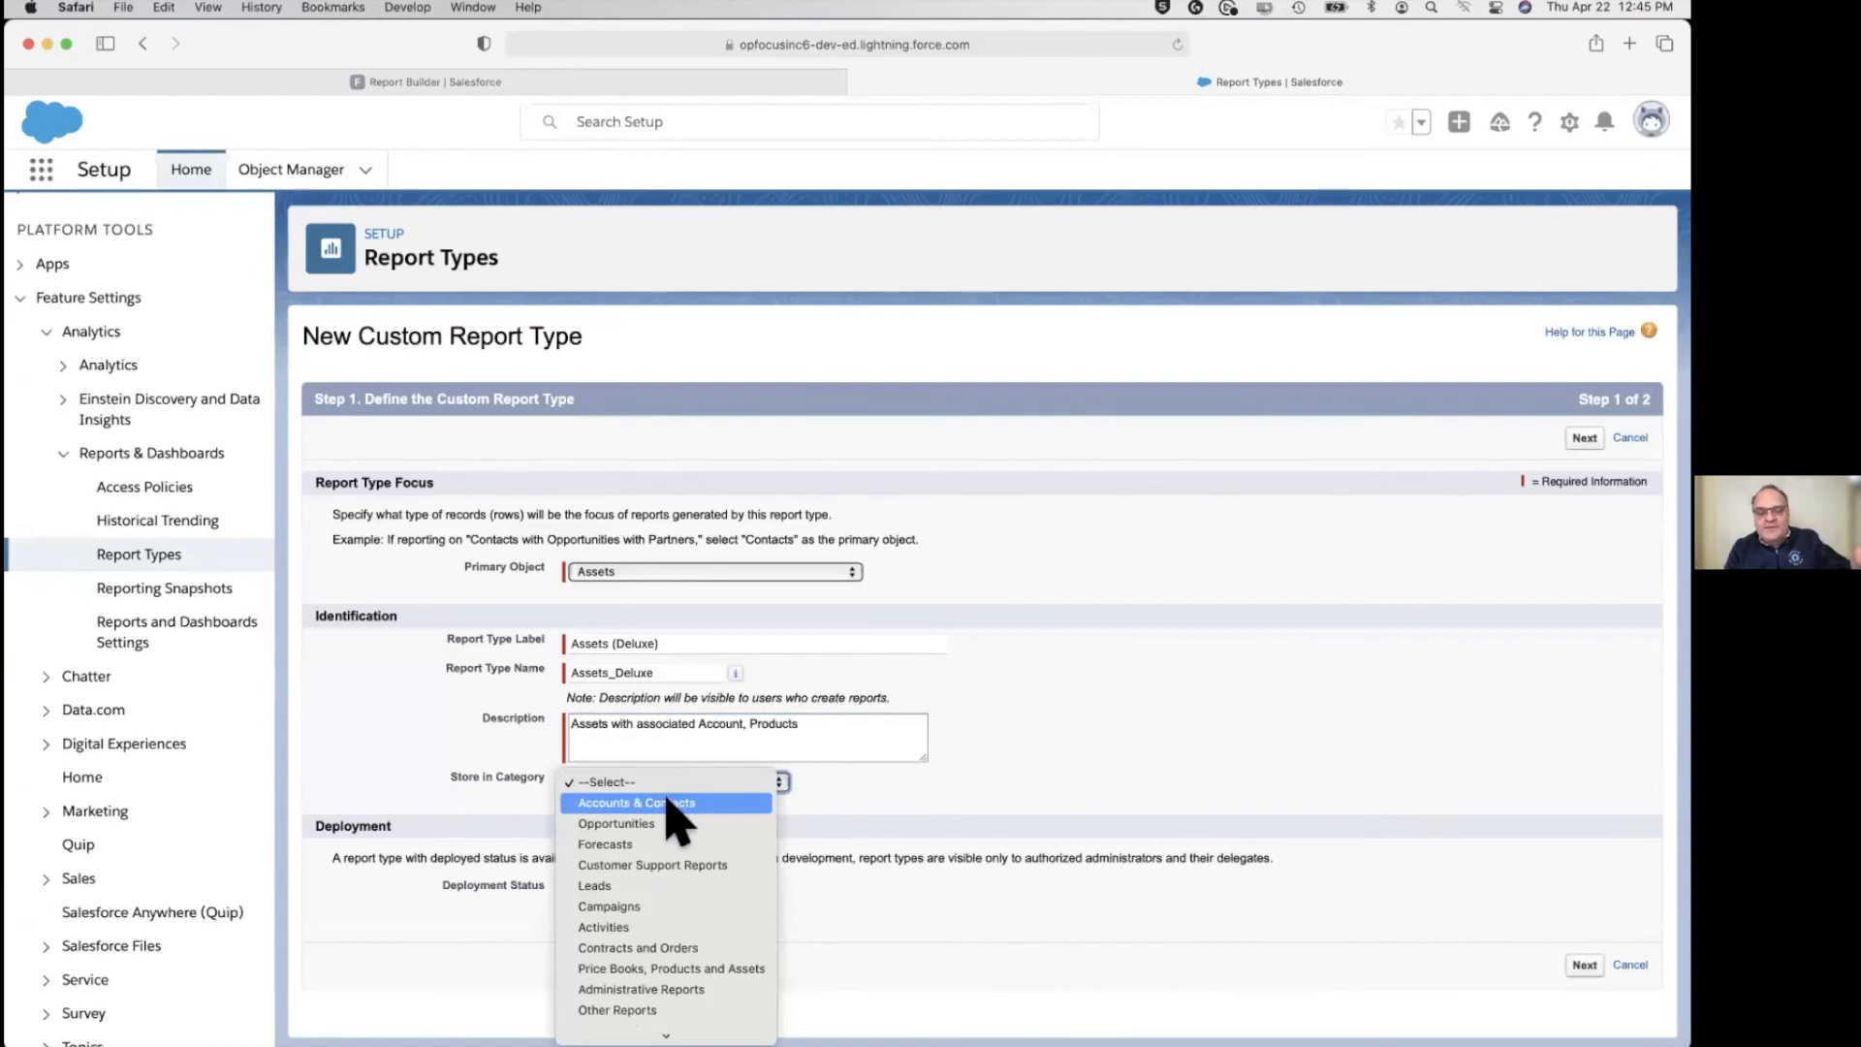
{"action": "left_click", "coordinate": [669, 865]}
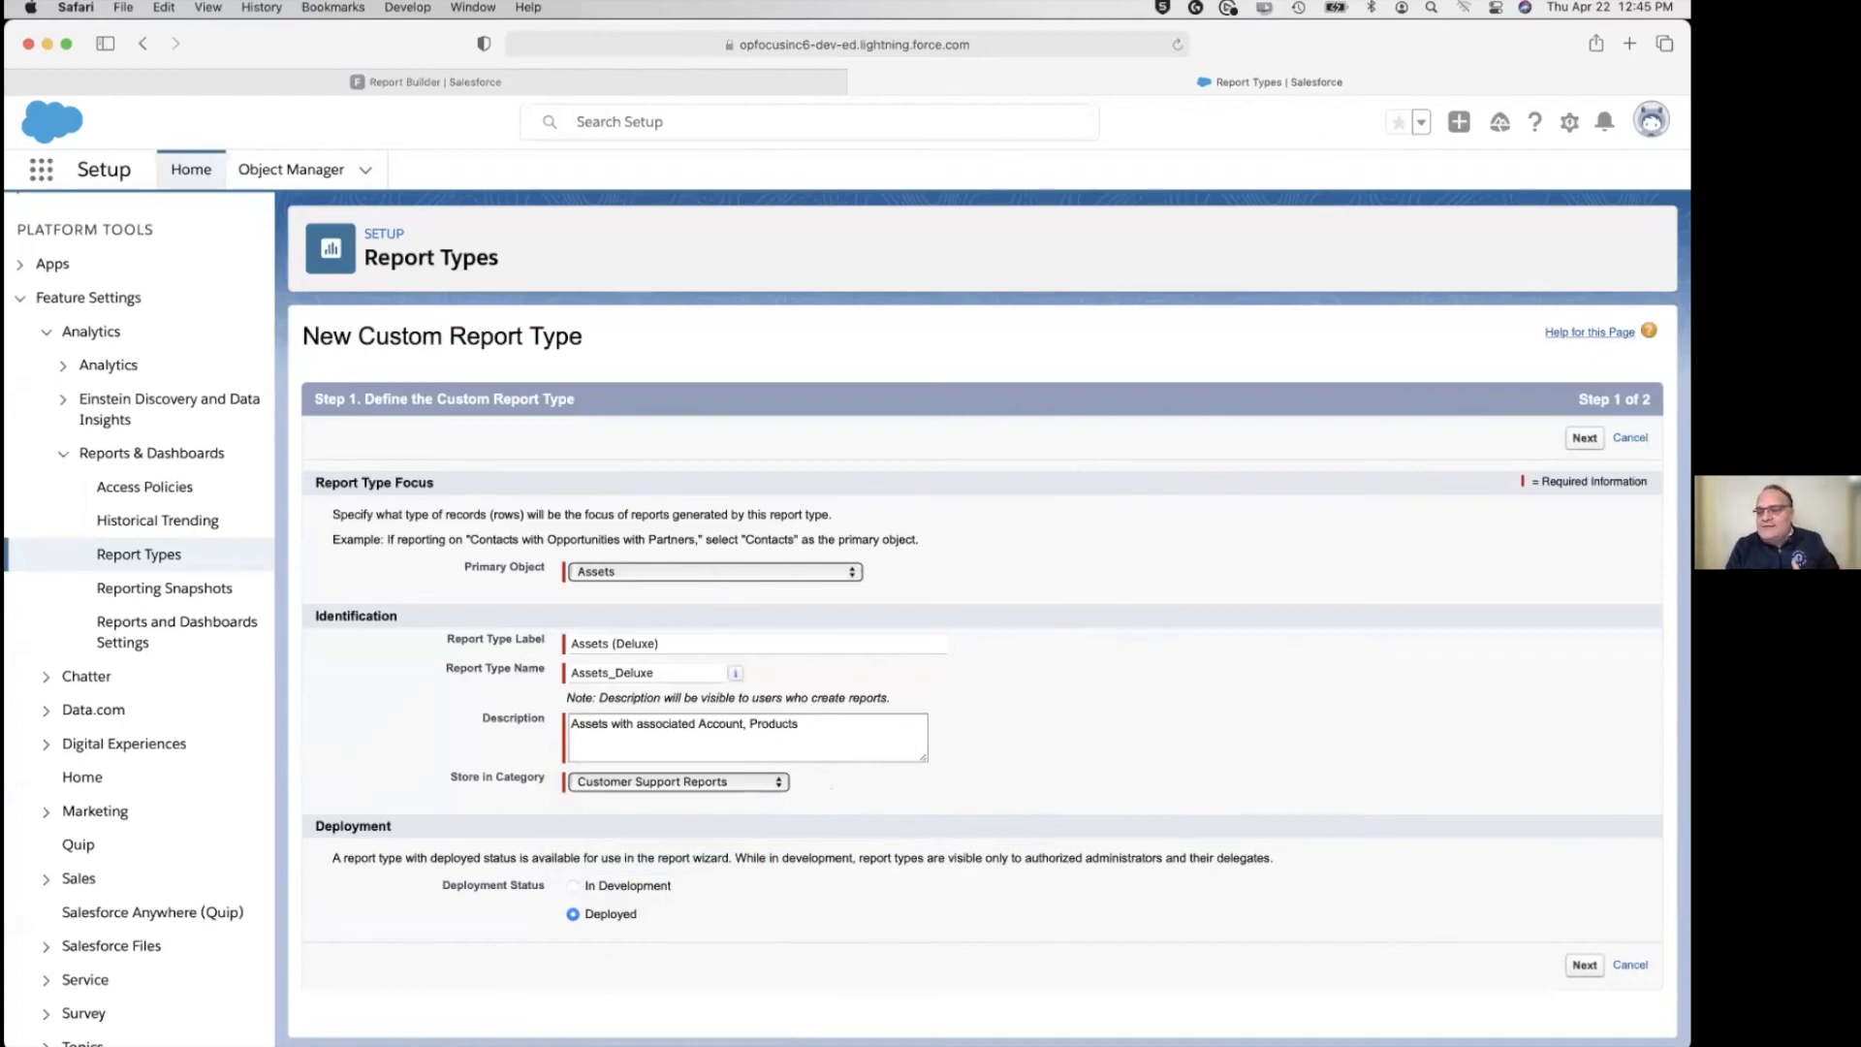
{"action": "left_click", "coordinate": [1585, 438]}
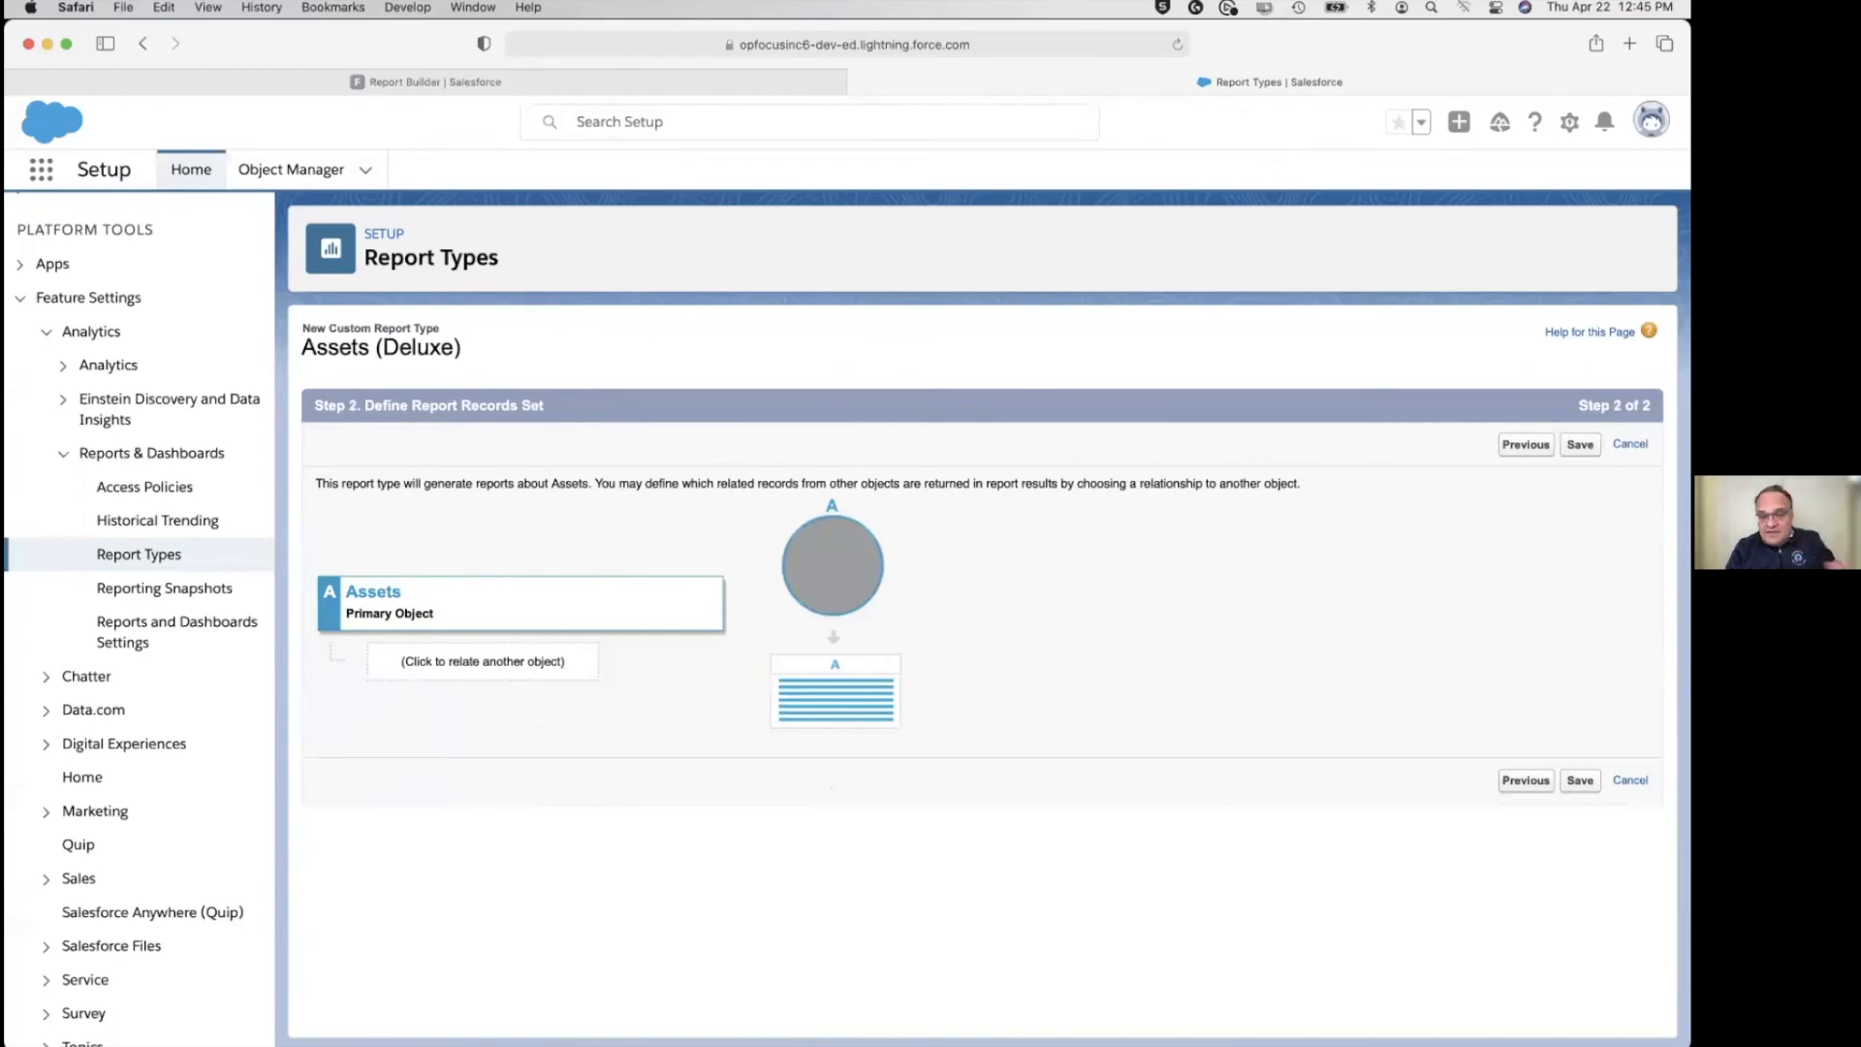
{"action": "left_click", "coordinate": [1580, 444]}
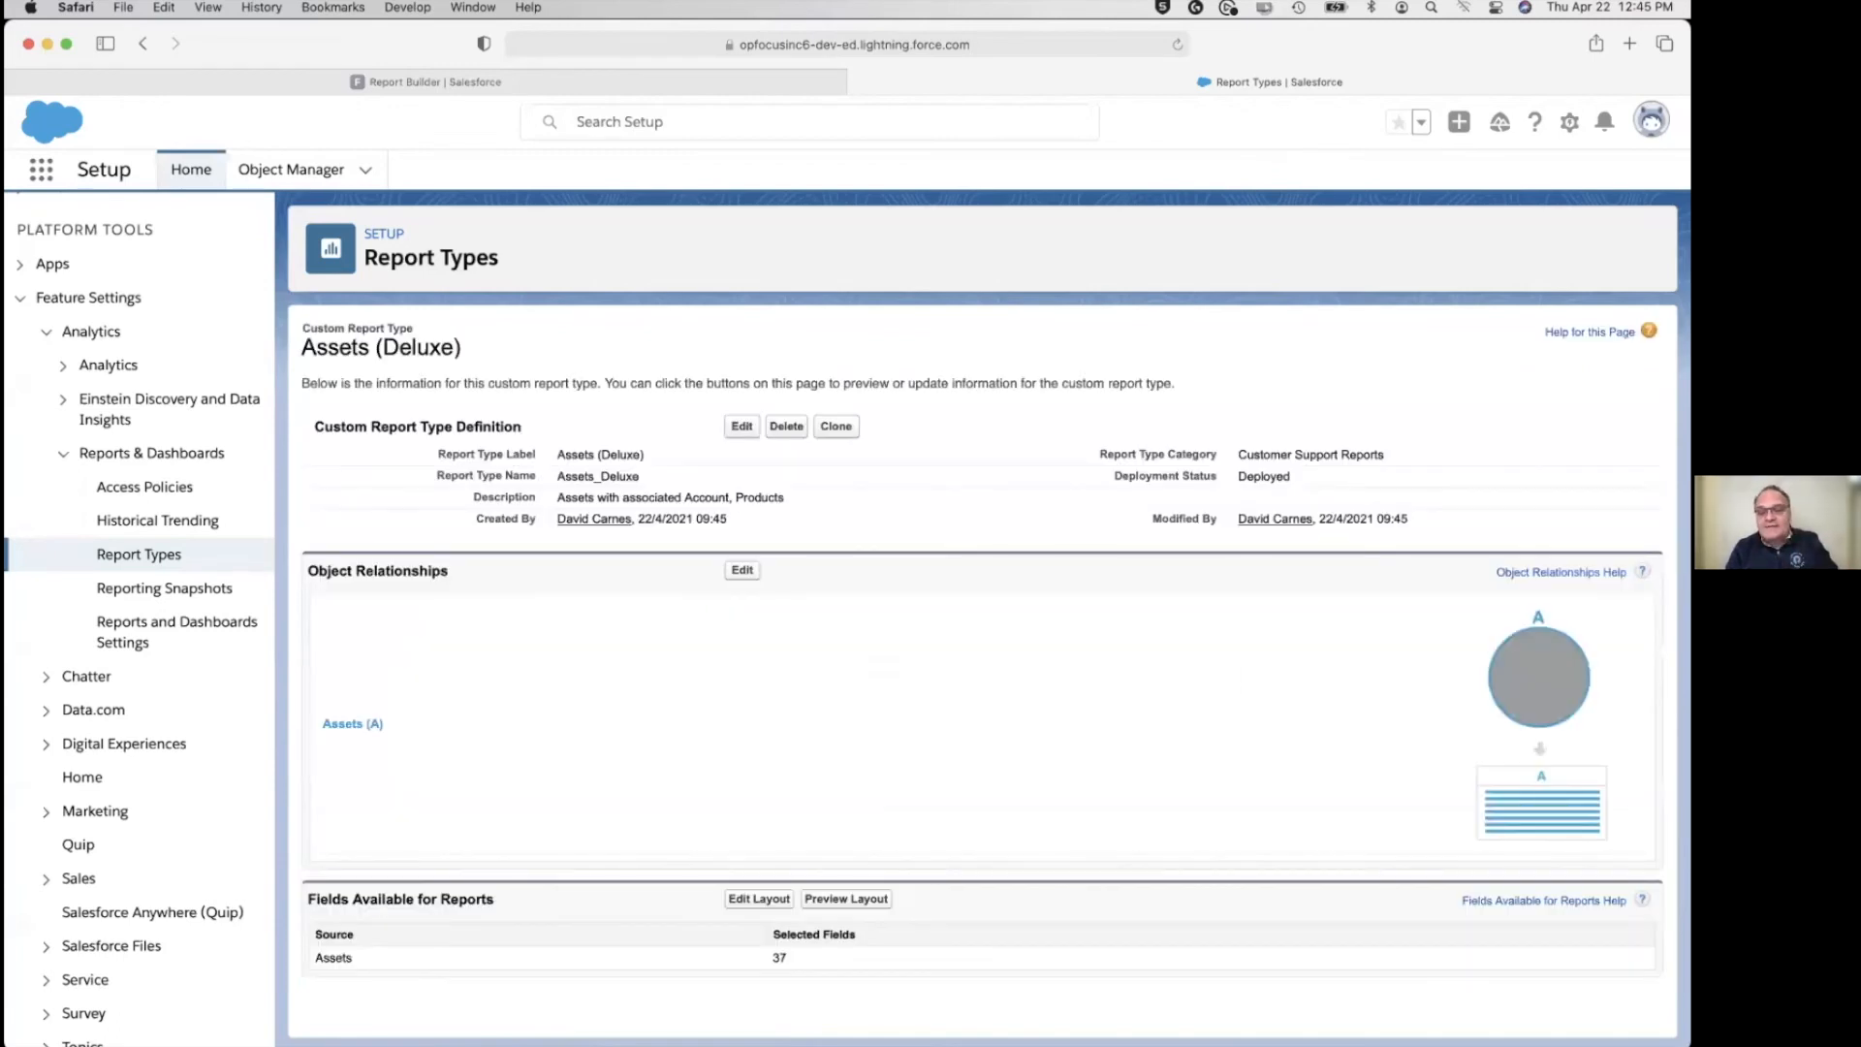
{"action": "left_click", "coordinate": [757, 901]}
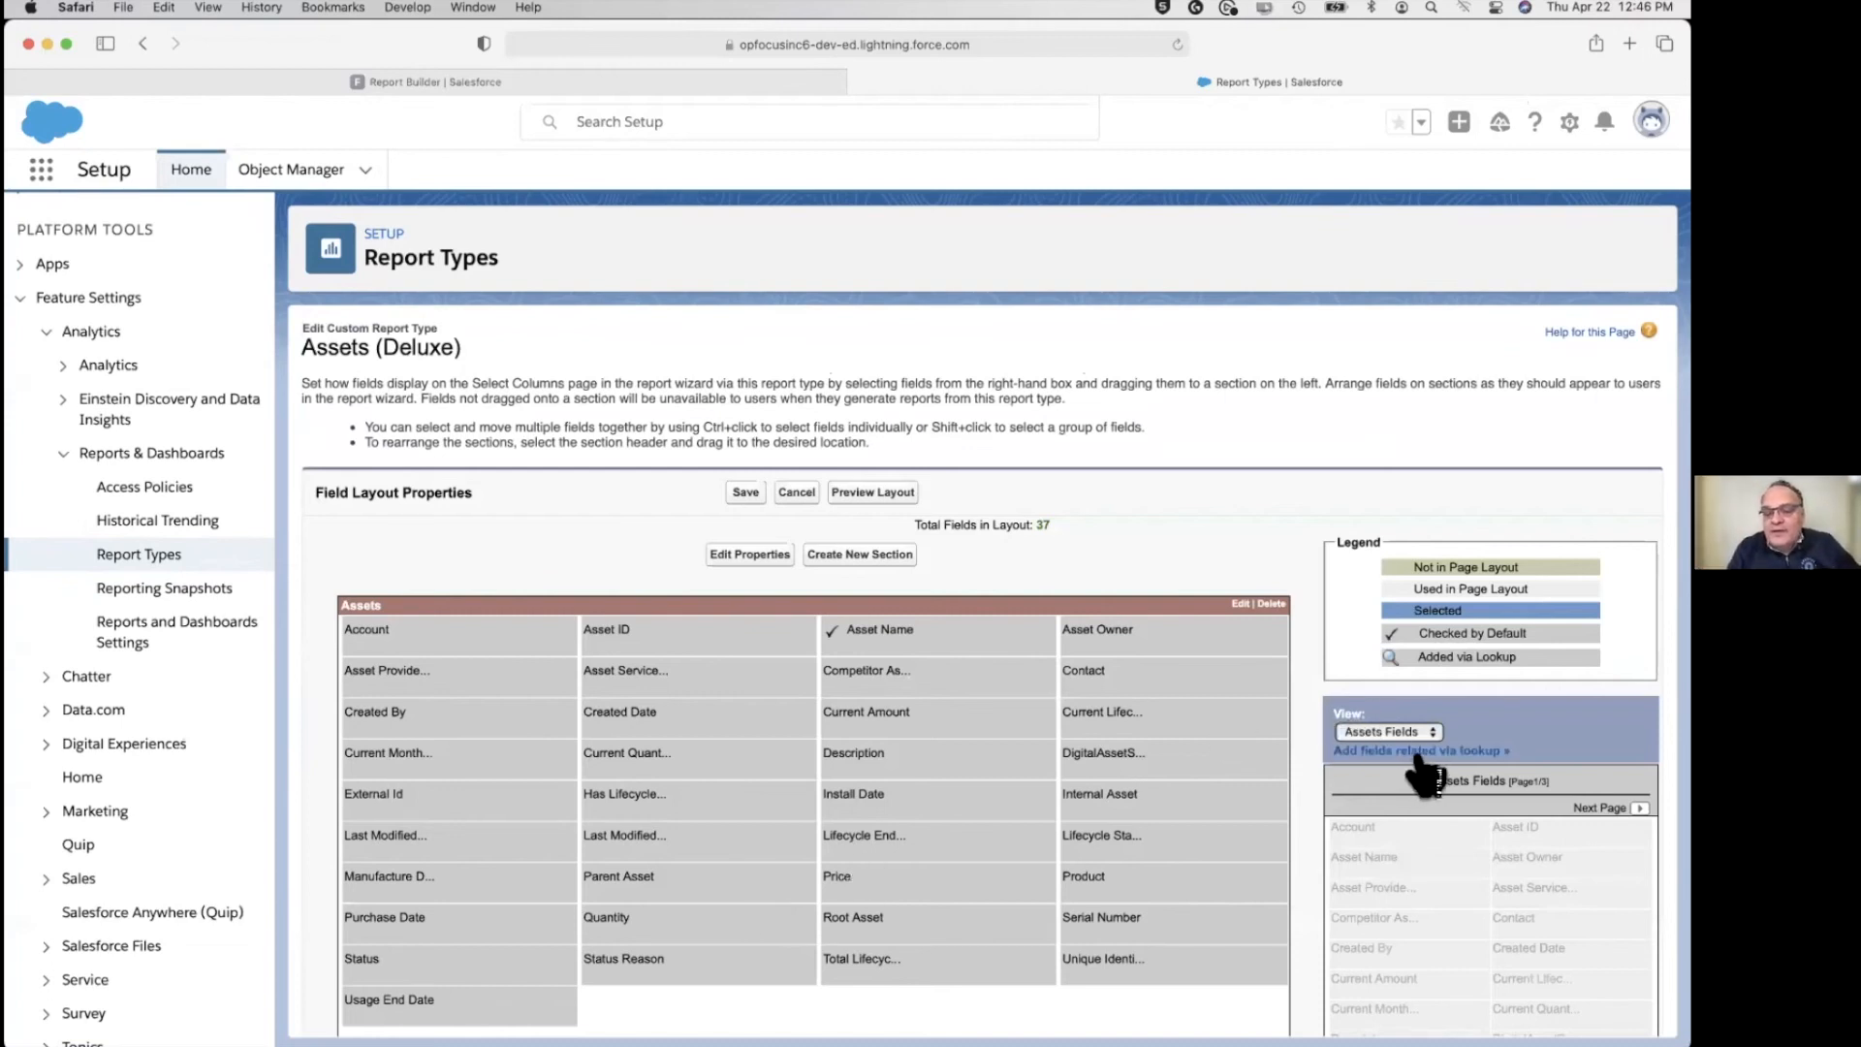
{"action": "scroll", "coordinate": [858, 848], "scroll_direction": "down", "scroll_amount": 2}
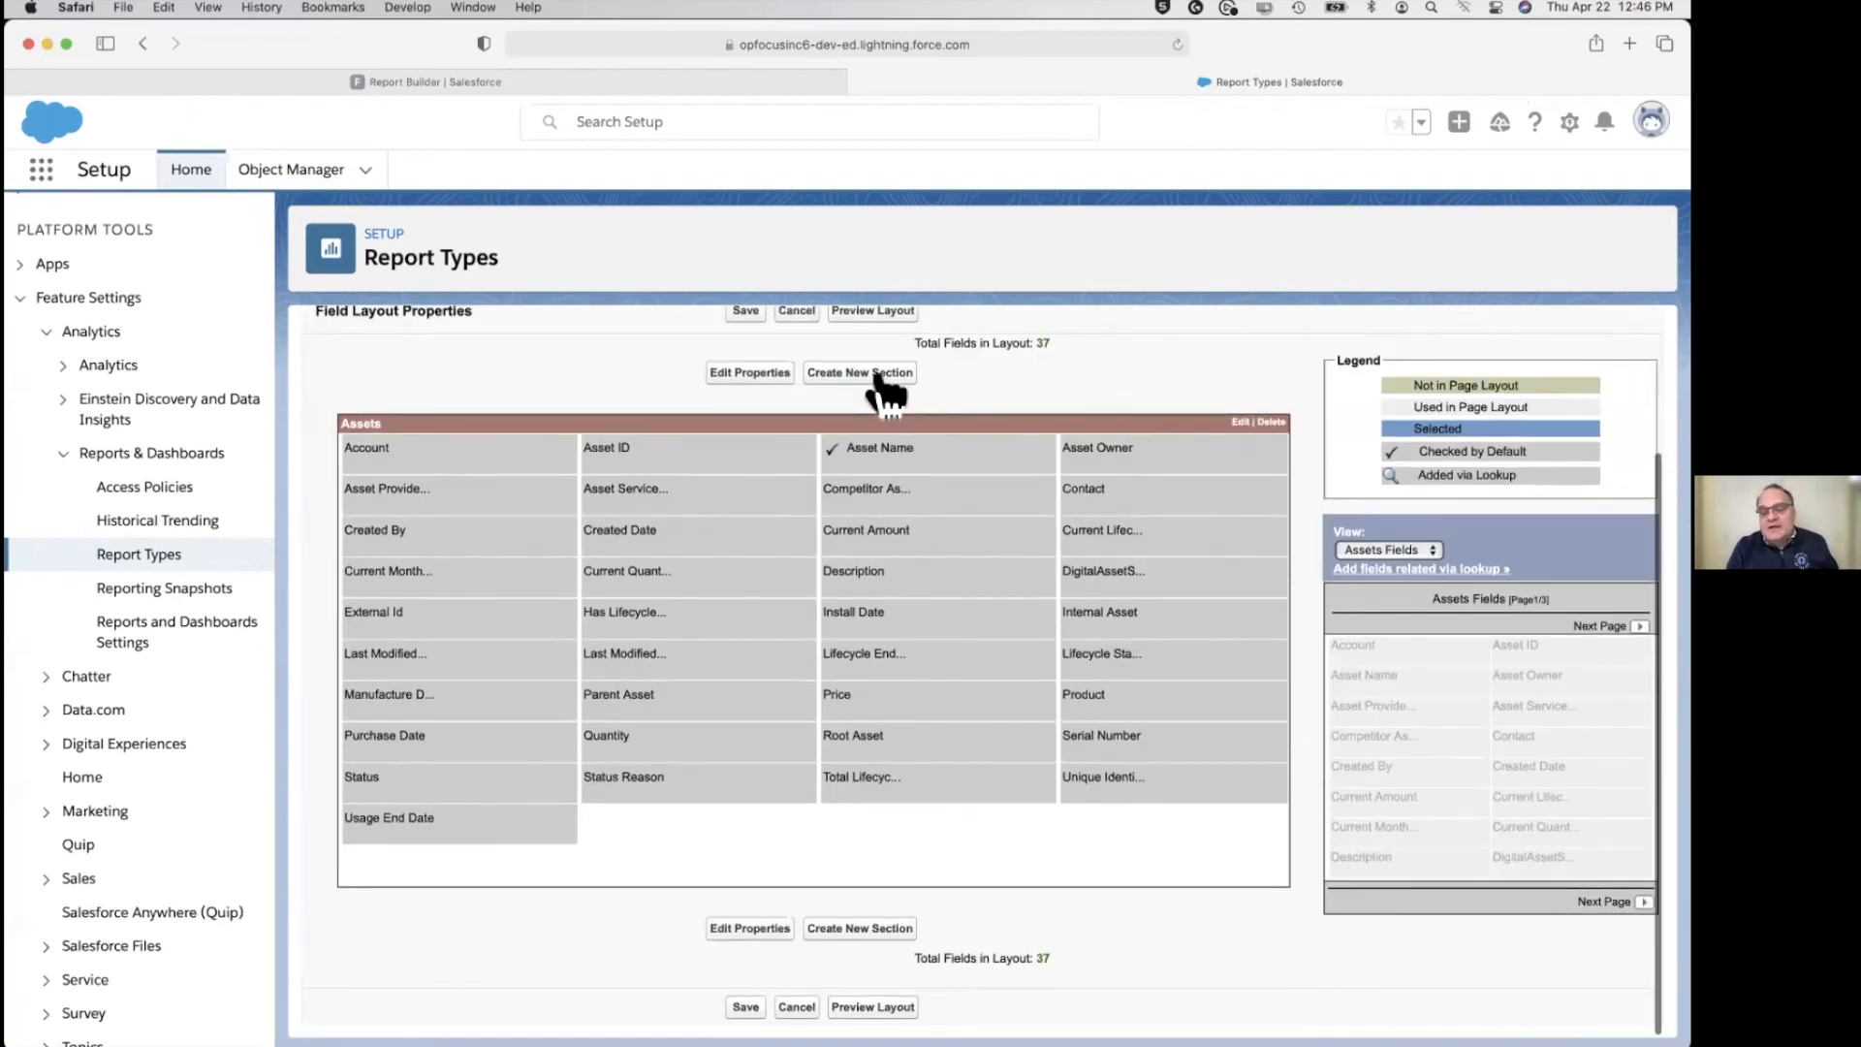
{"action": "key", "text": "super+Tab"}
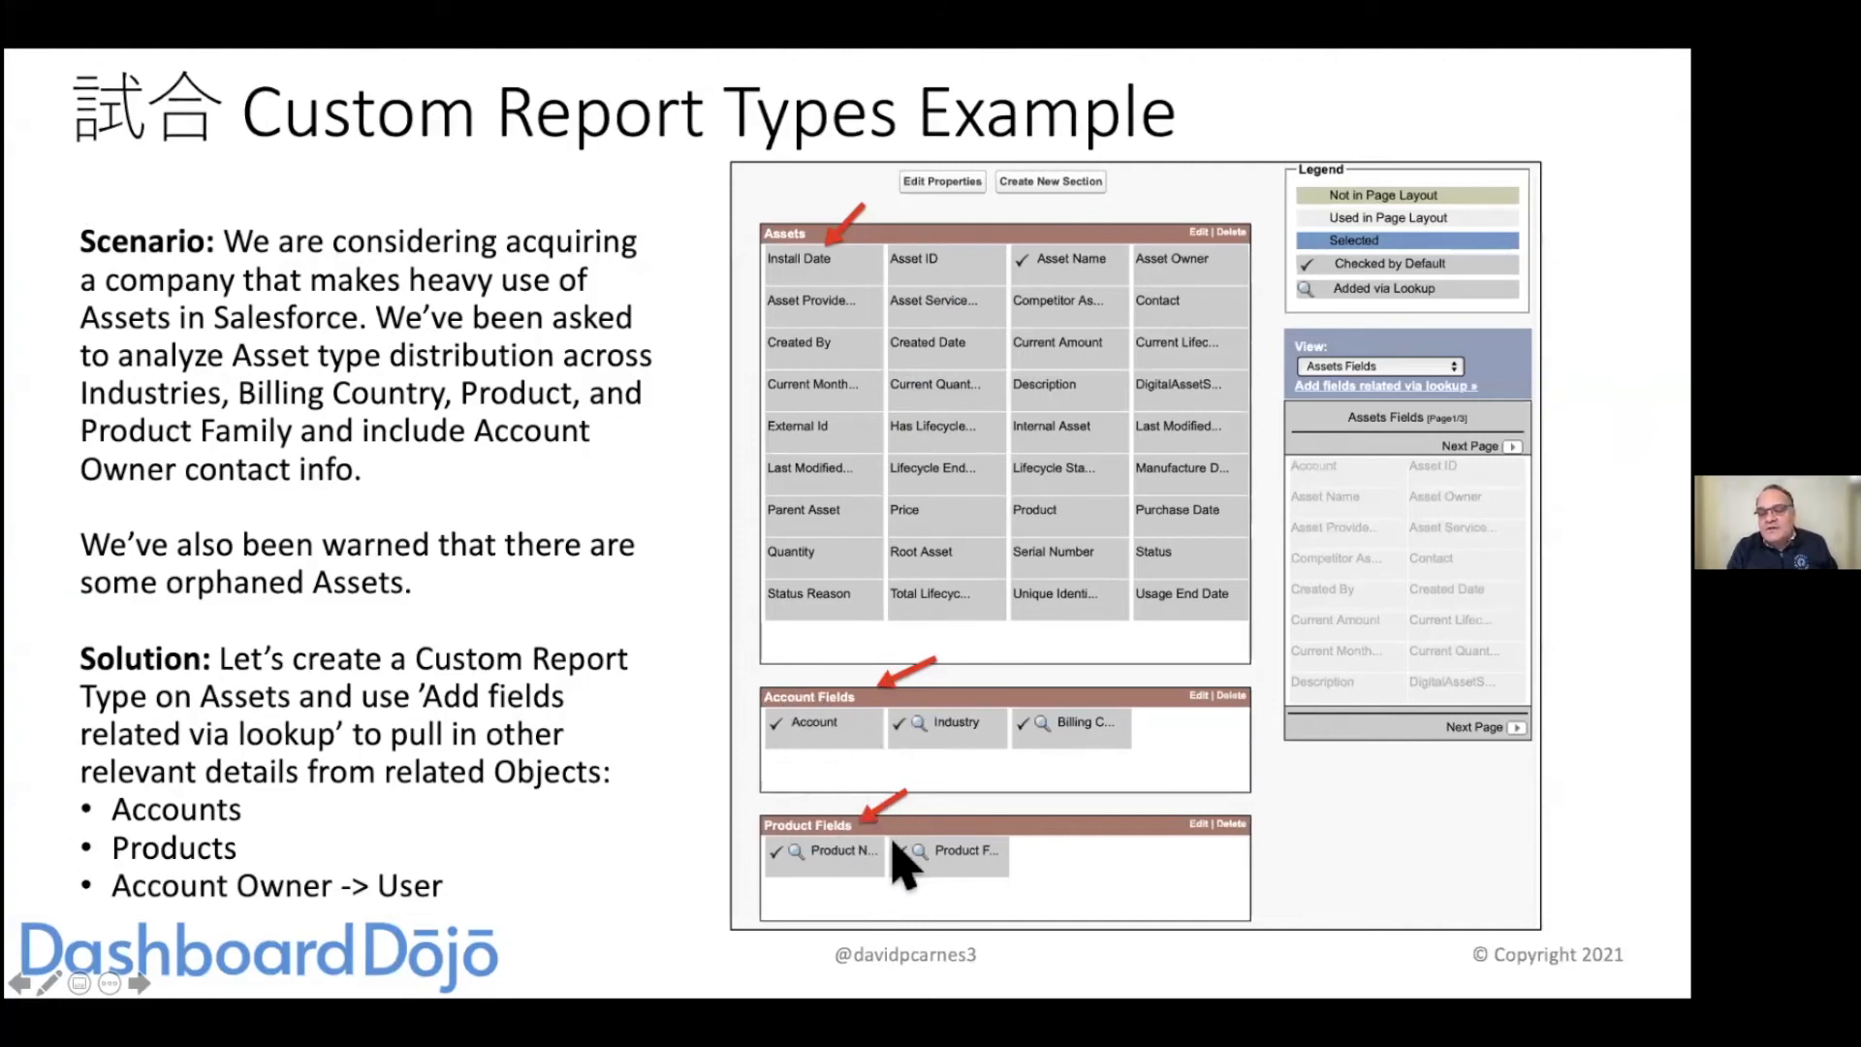
{"action": "key", "text": "super+Tab"}
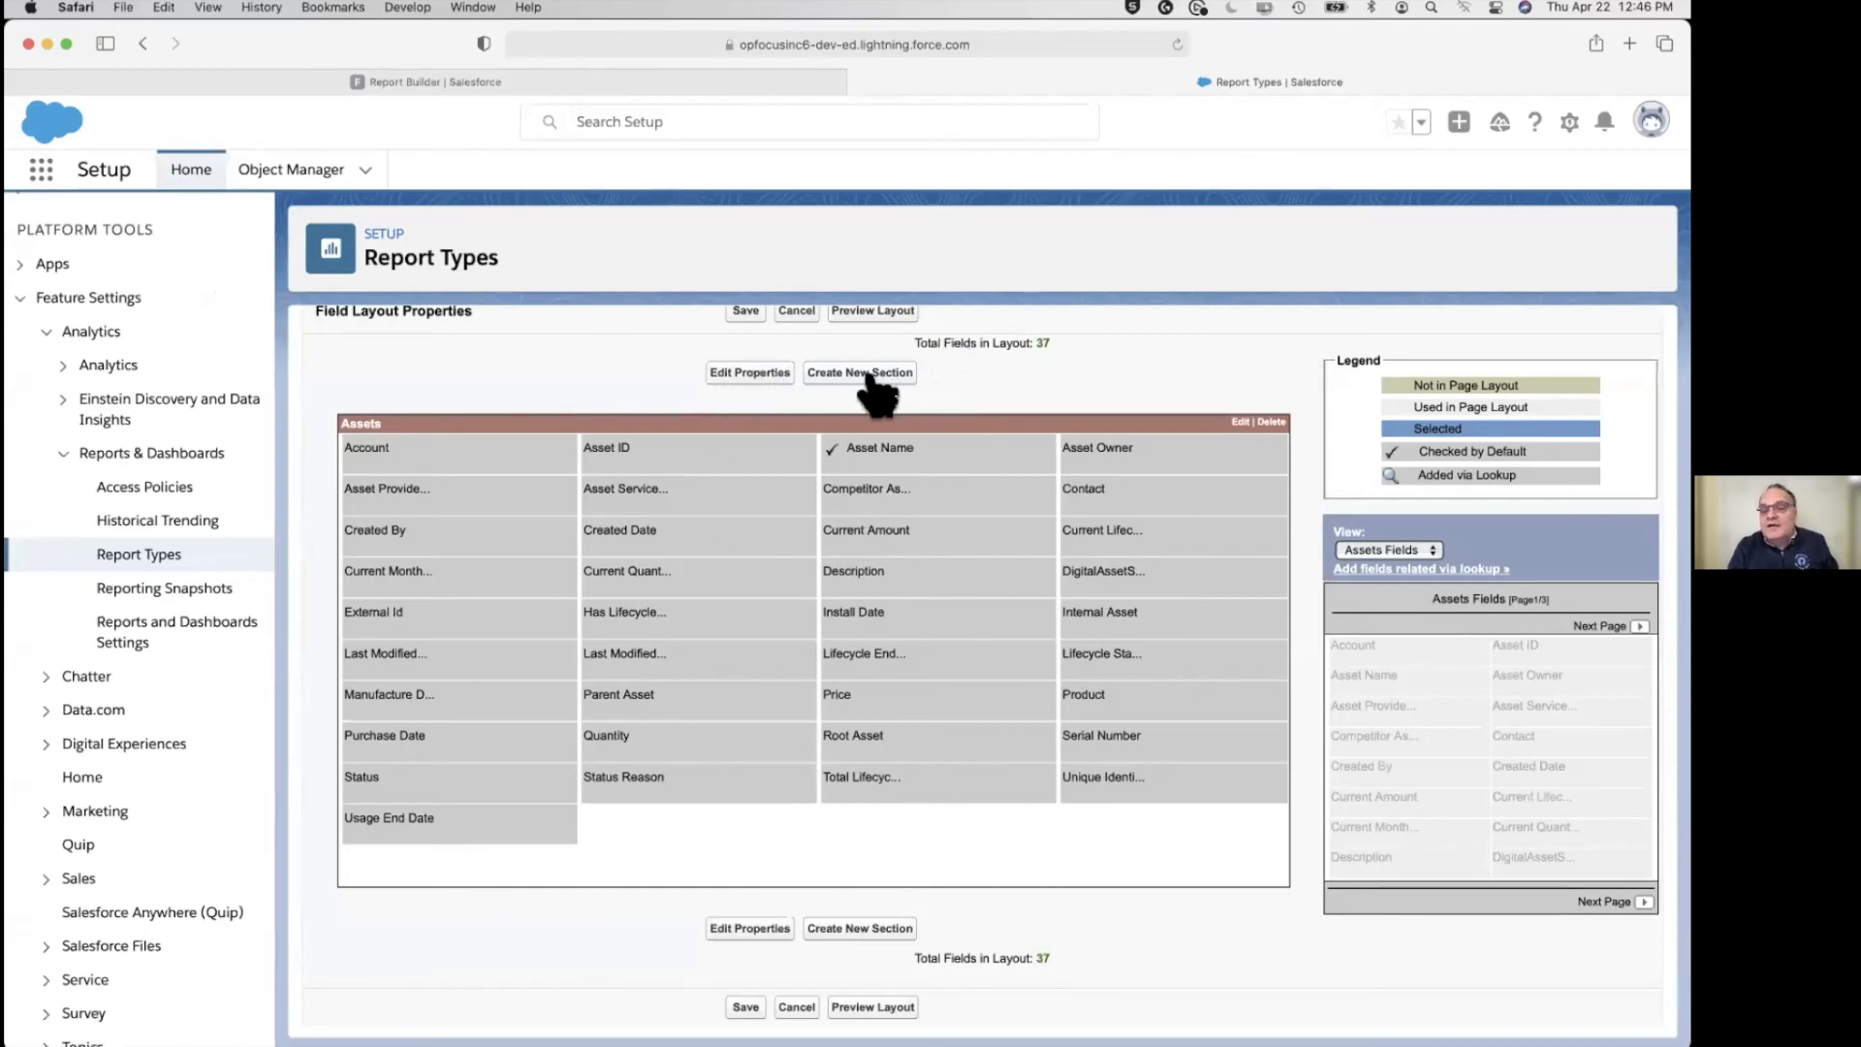
{"action": "scroll", "coordinate": [877, 387], "scroll_direction": "up", "scroll_amount": 3}
{"action": "left_click", "coordinate": [201, 558]}
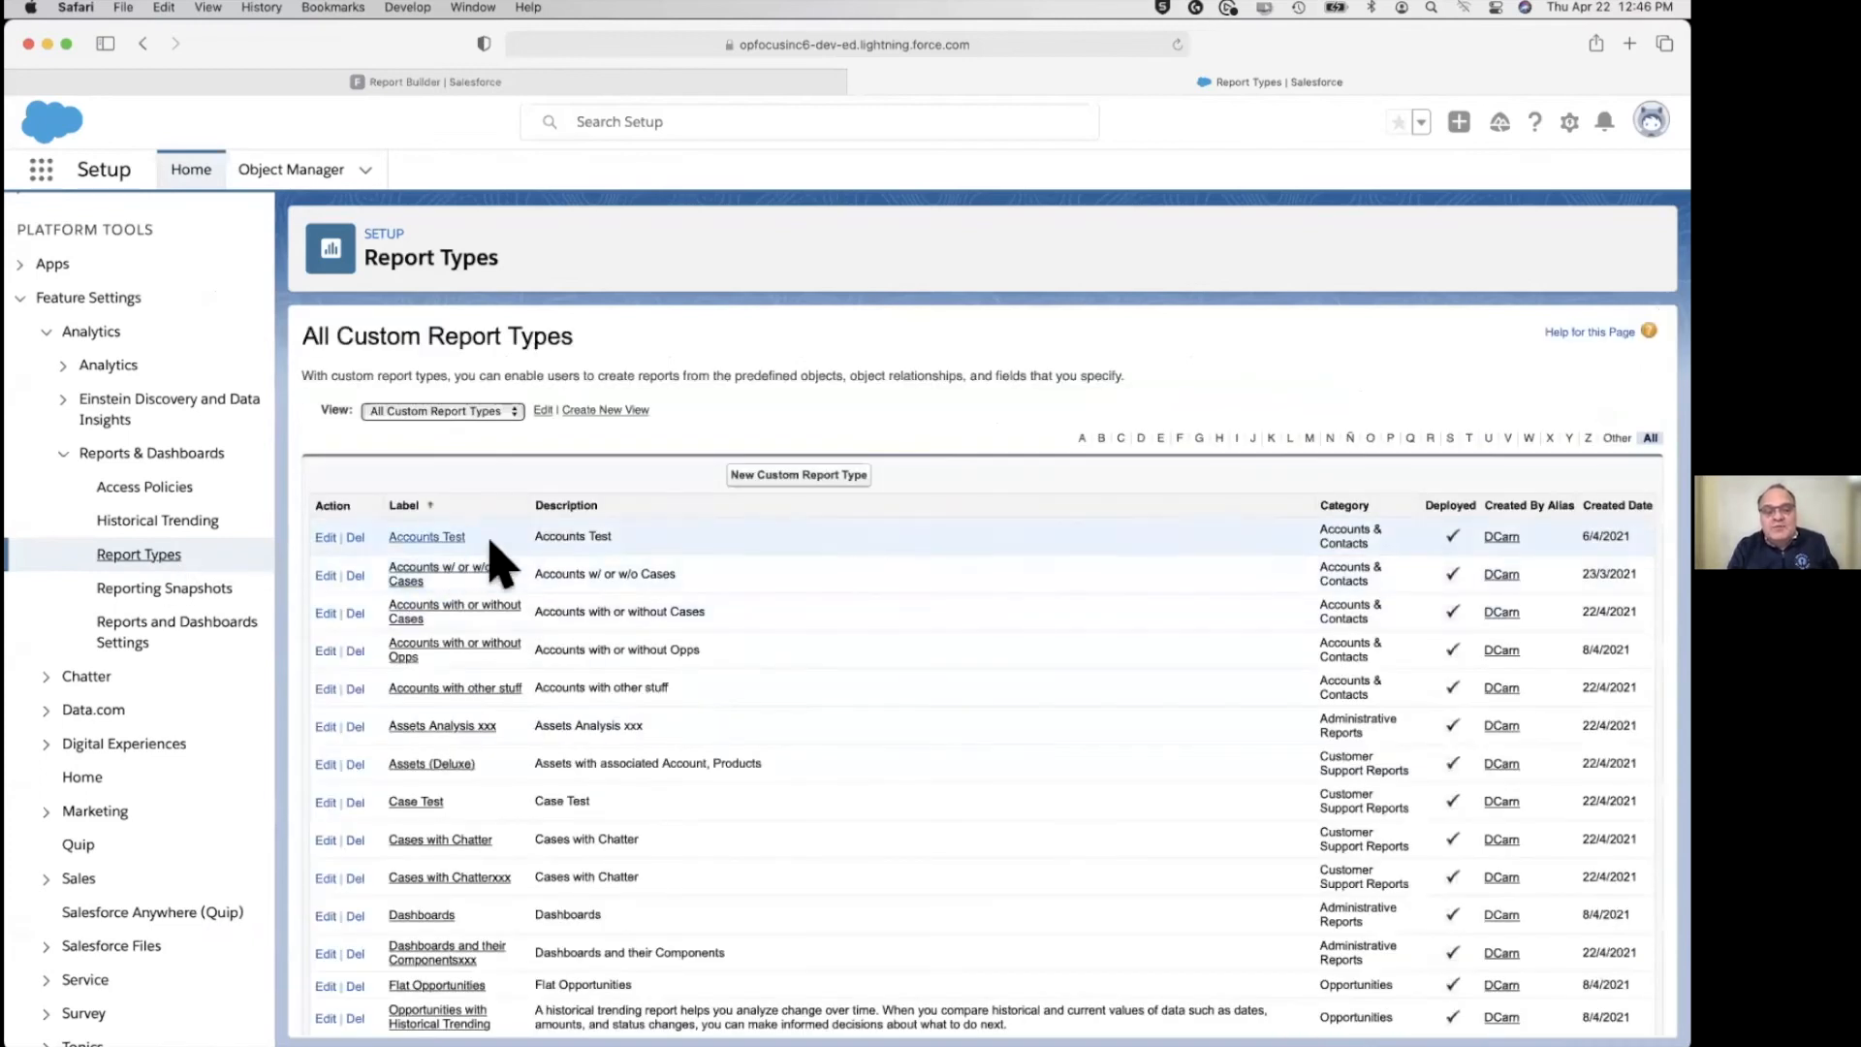
{"action": "left_click", "coordinate": [461, 764]}
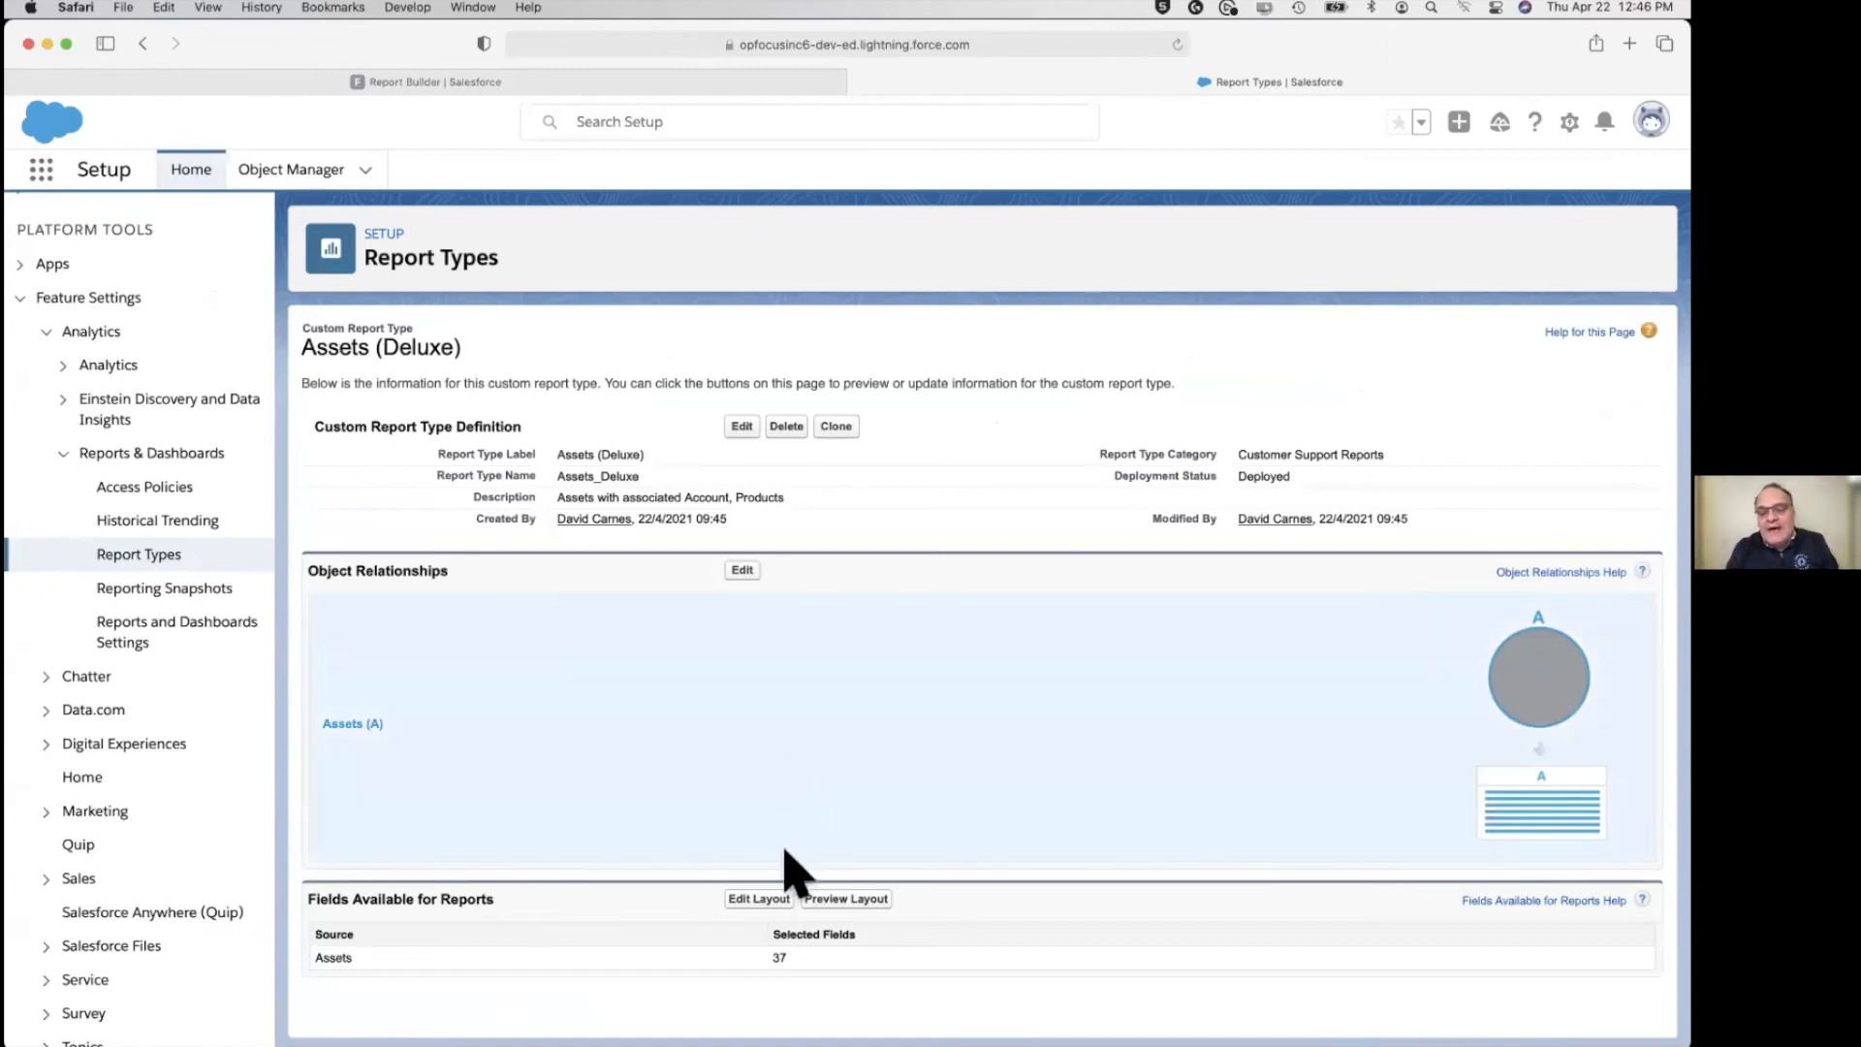
Open the Assets (Deluxe) field layout for editing and create a new section named Account Fields.
{"action": "left_click", "coordinate": [758, 897]}
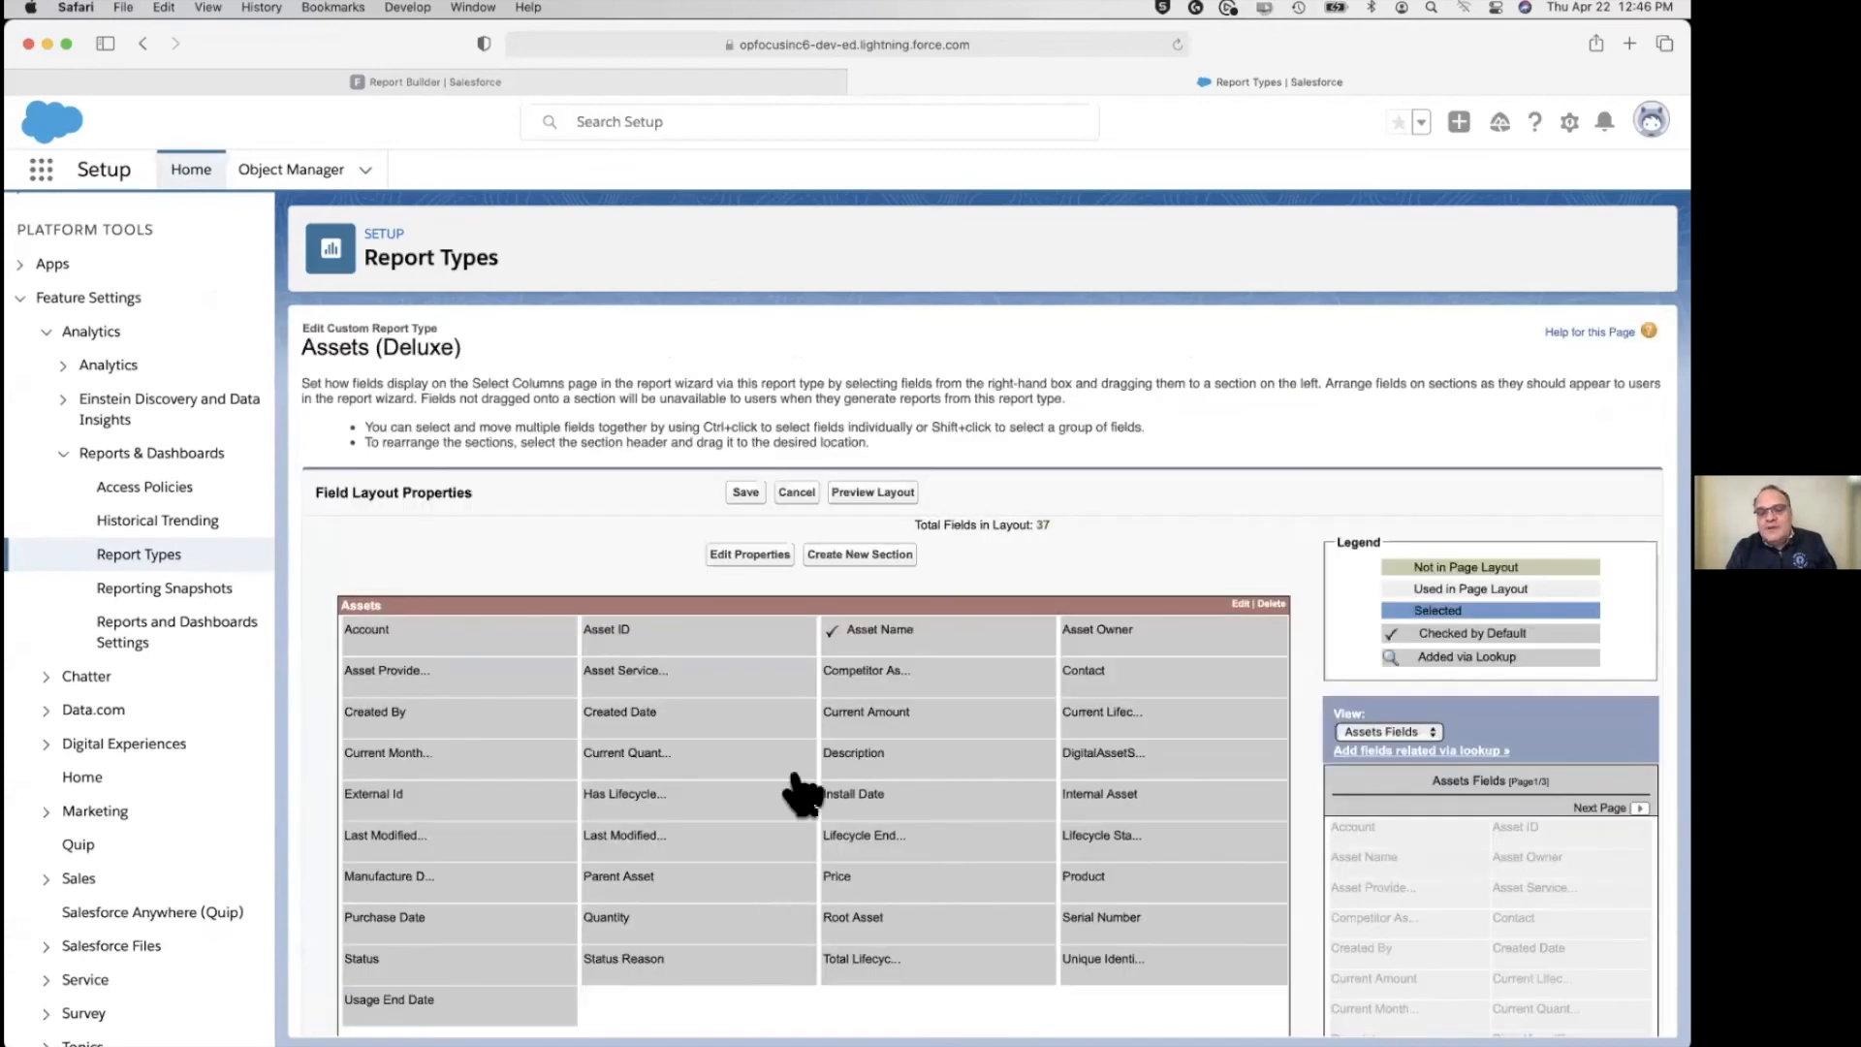
{"action": "left_click", "coordinate": [875, 561]}
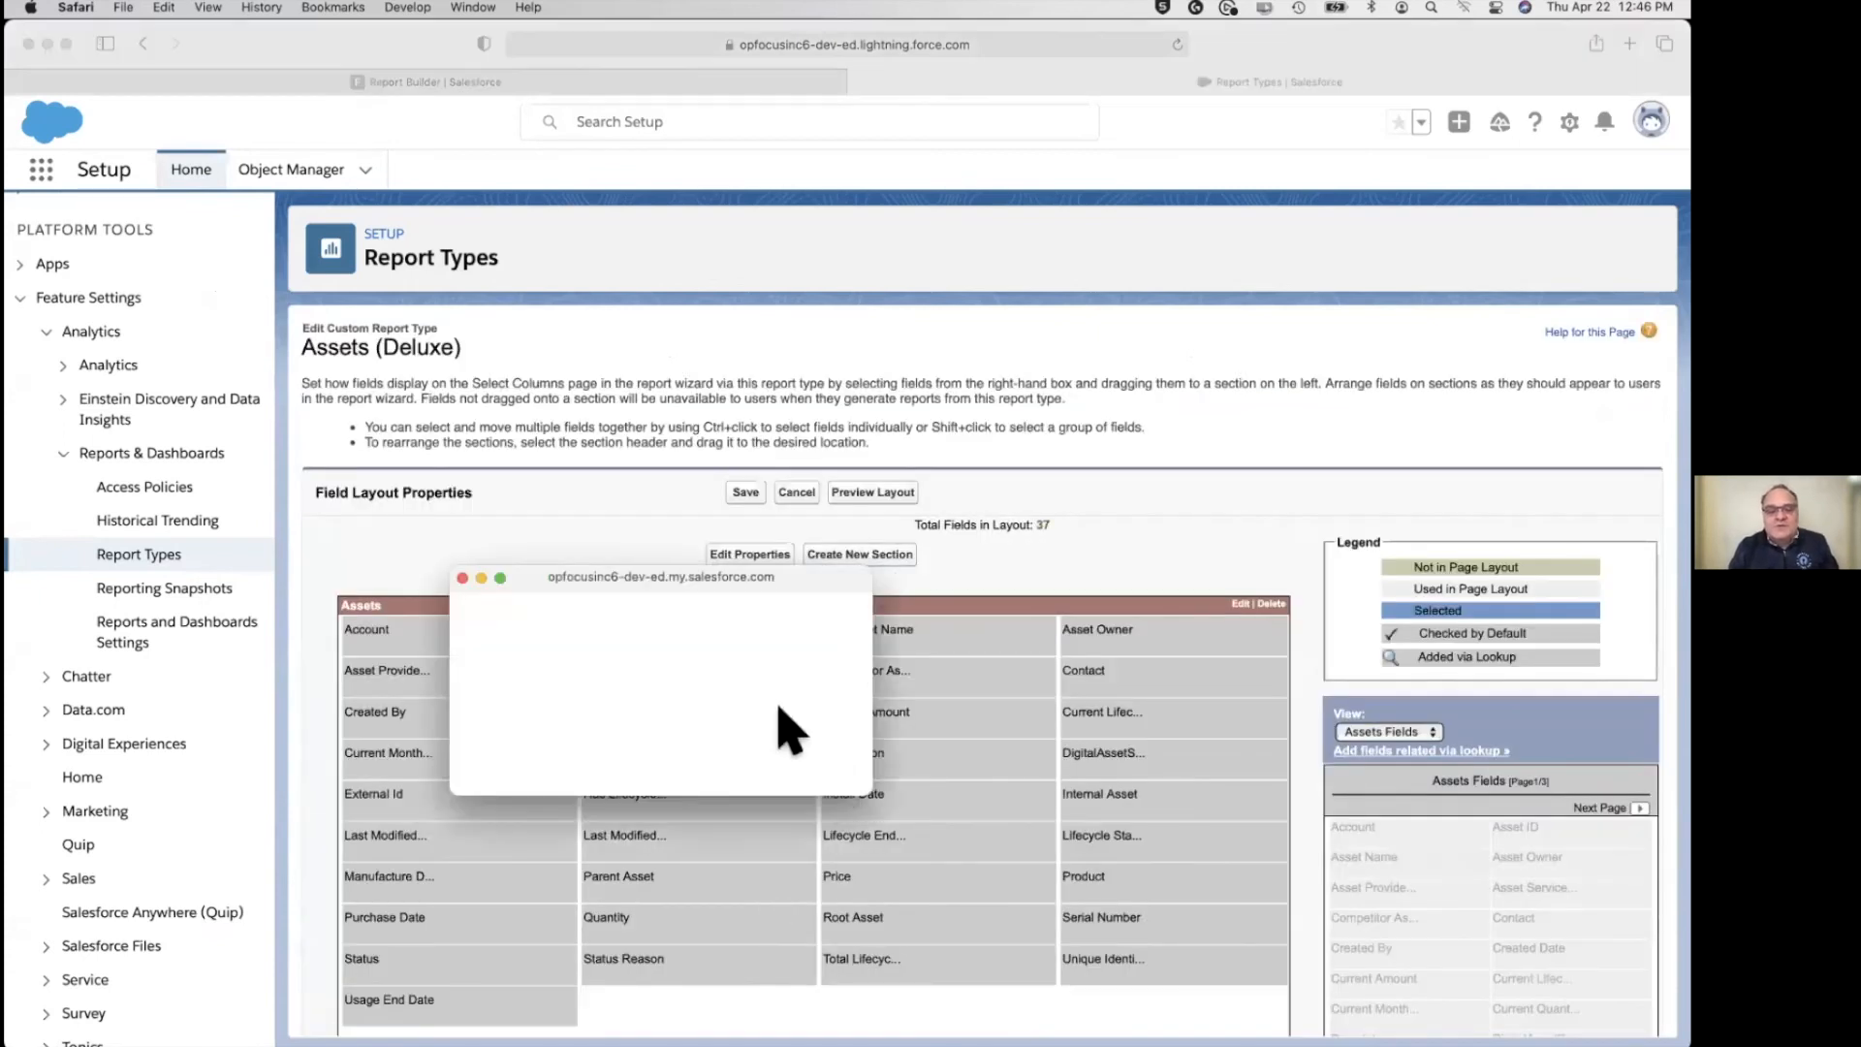
{"action": "left_click", "coordinate": [744, 624]}
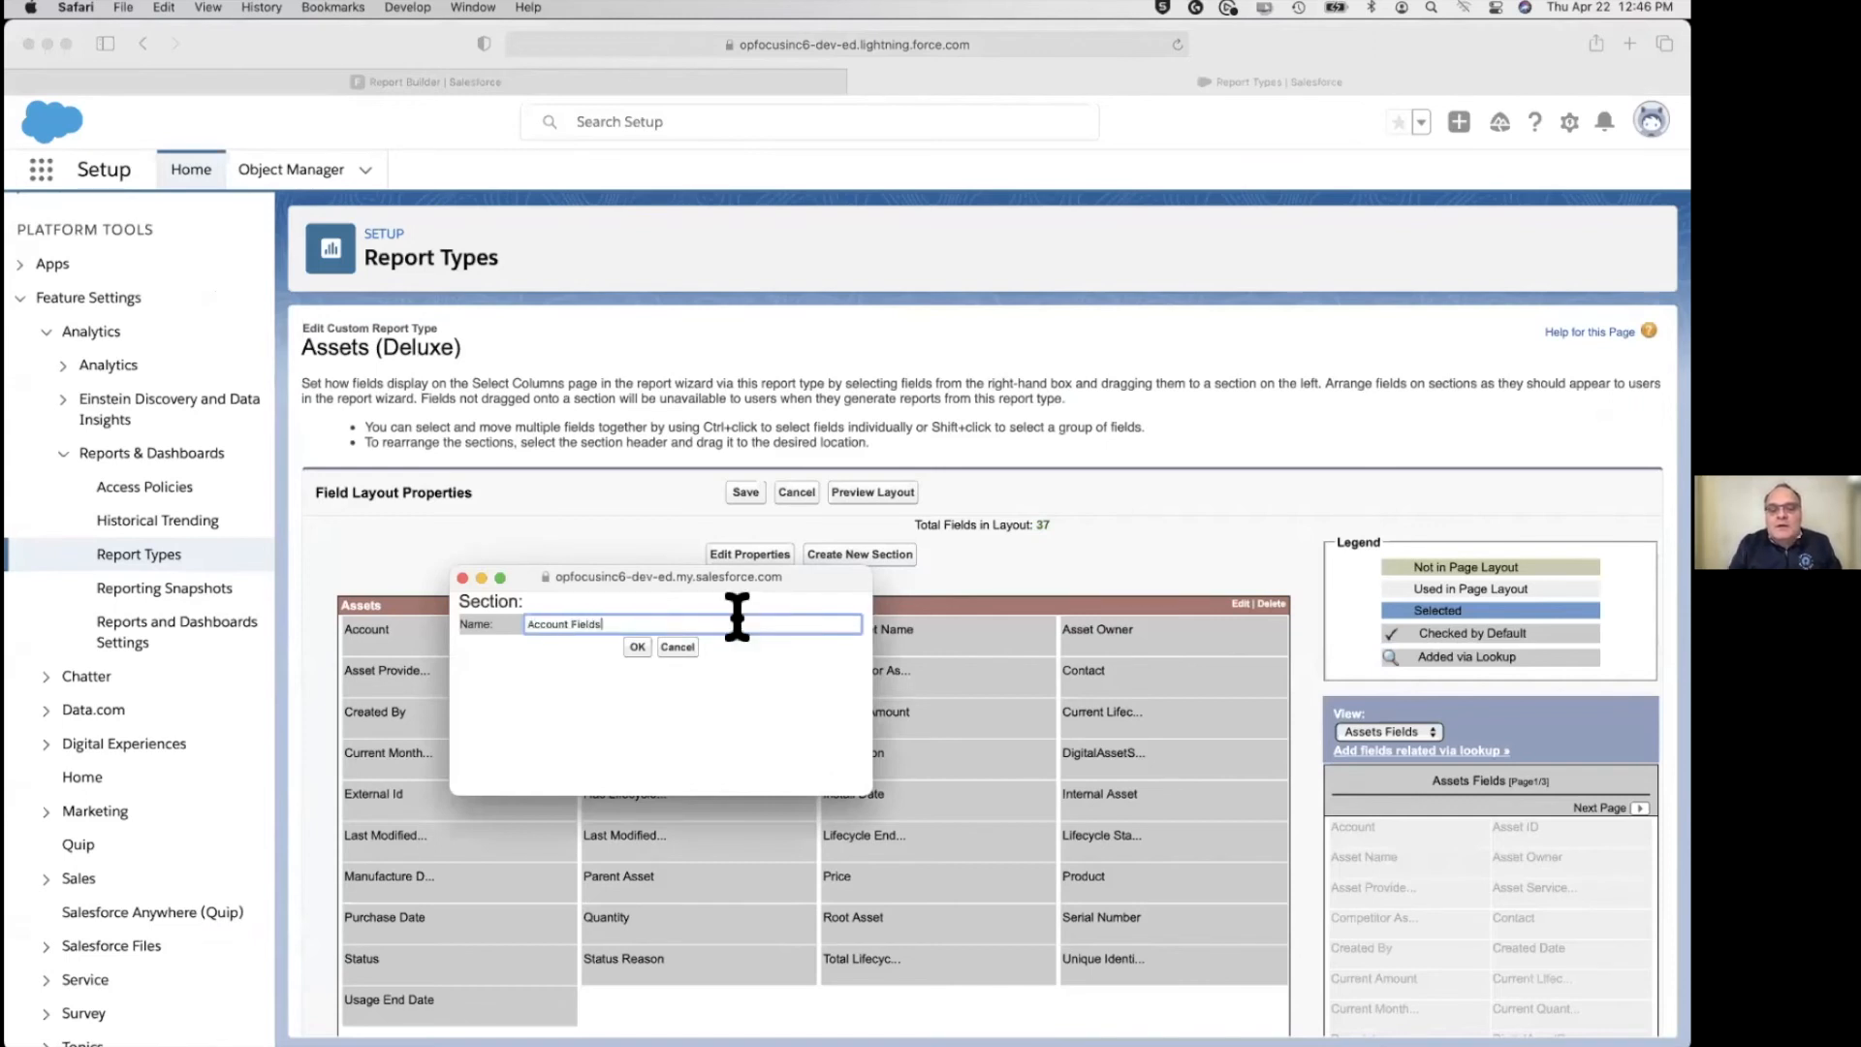
{"action": "left_click", "coordinate": [637, 646]}
Create another section in the field layout named Product Fields.
{"action": "scroll", "coordinate": [782, 543], "scroll_direction": "down", "scroll_amount": 3}
{"action": "scroll", "coordinate": [783, 654], "scroll_direction": "up", "scroll_amount": 3}
{"action": "left_click", "coordinate": [864, 408]}
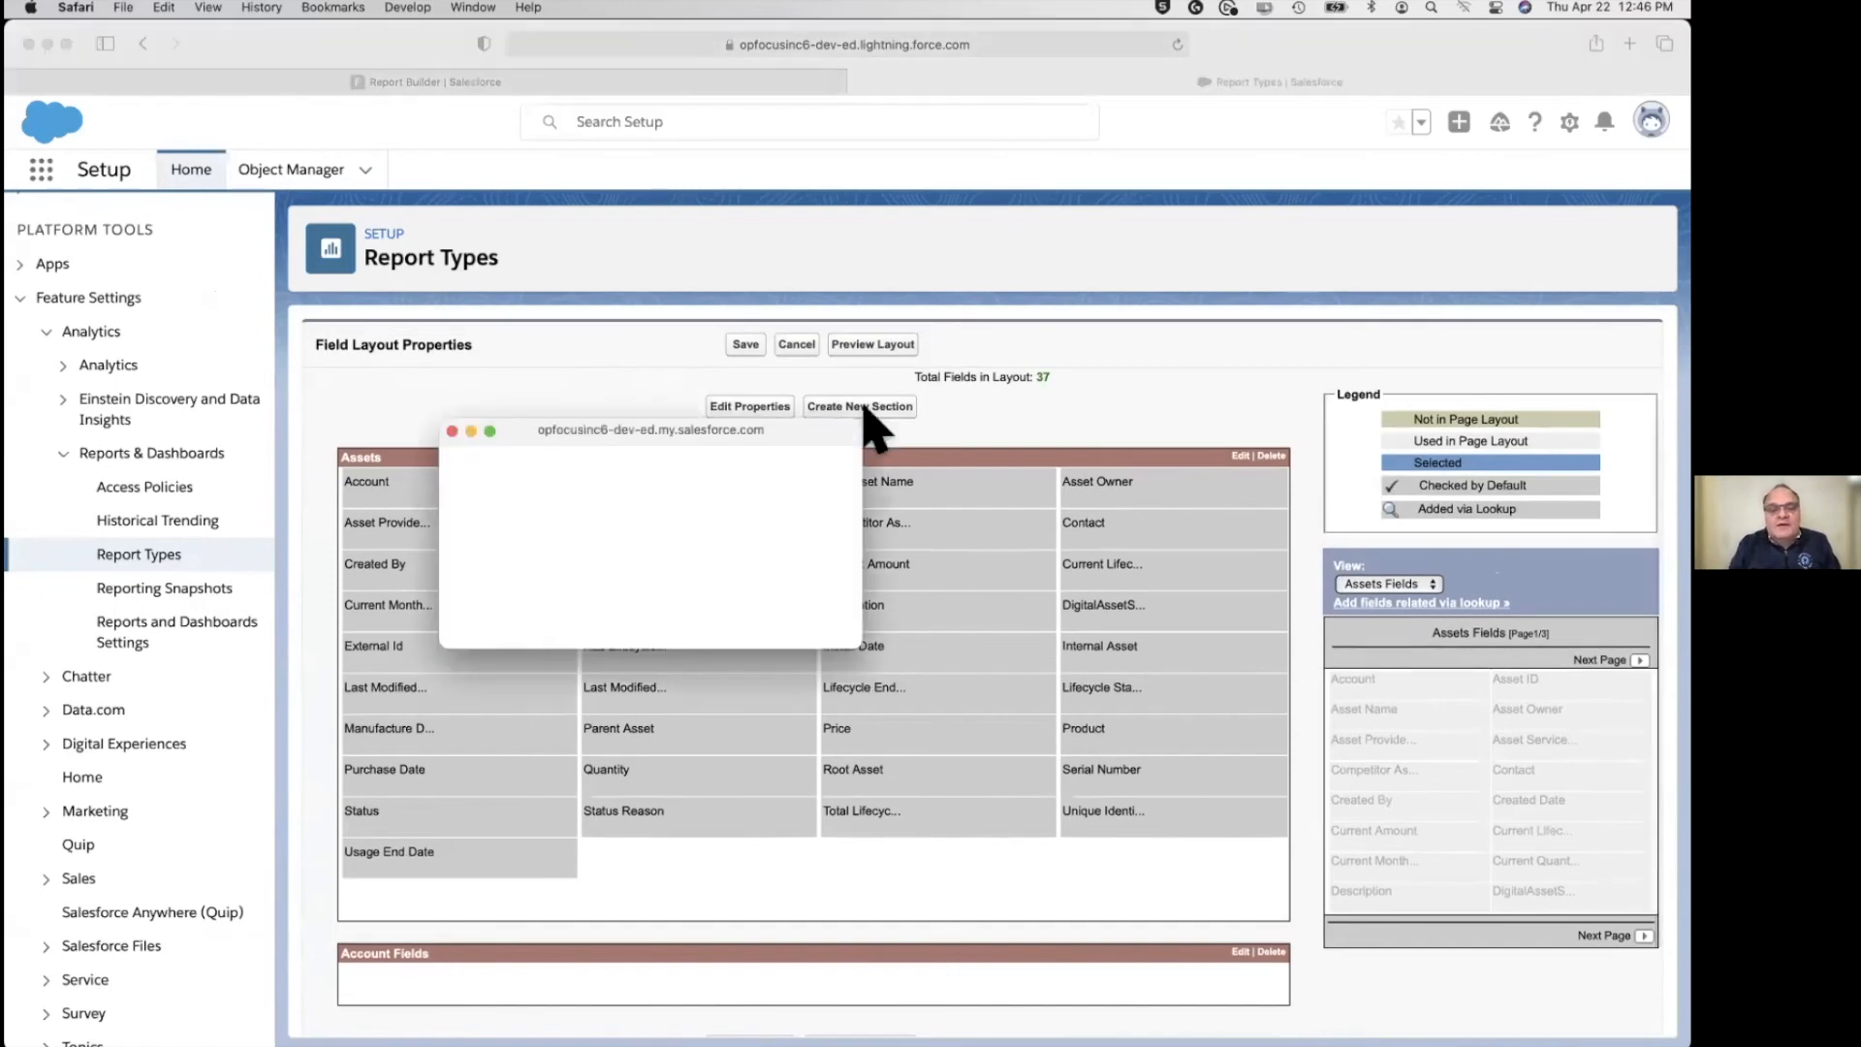
{"action": "left_click", "coordinate": [692, 477]}
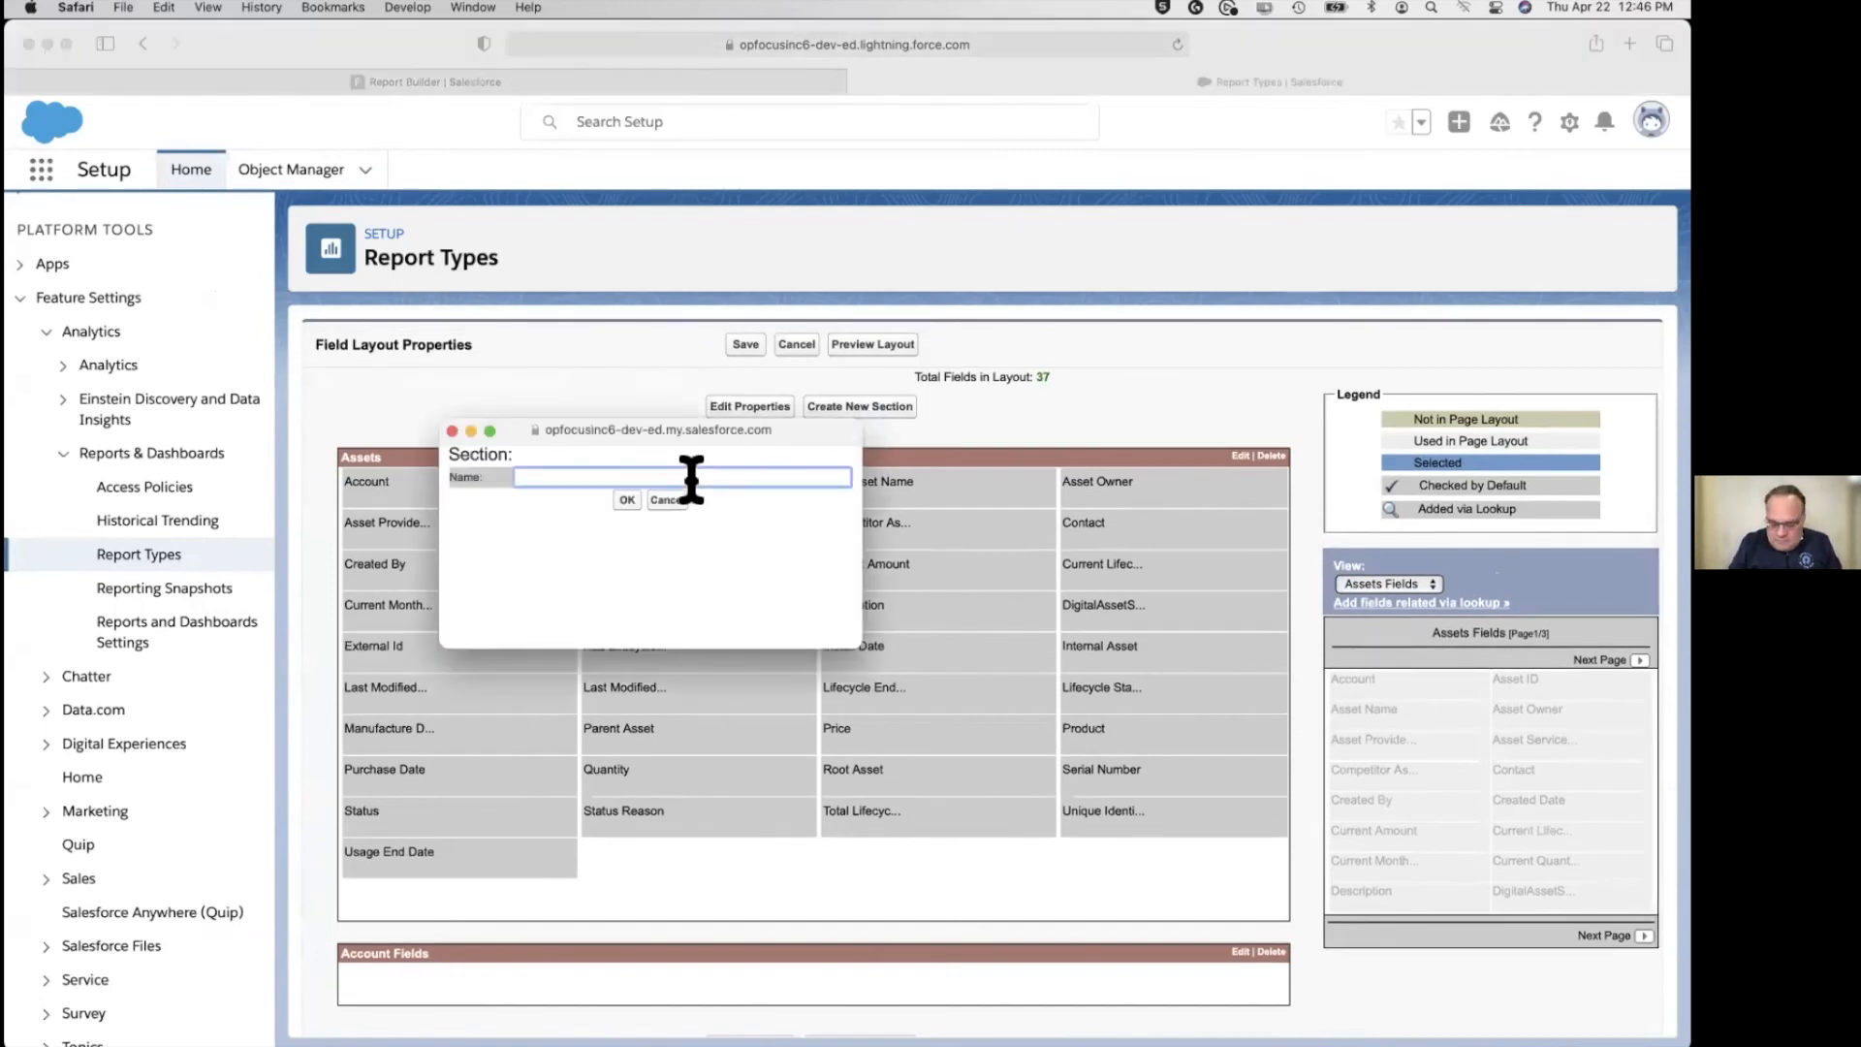
{"action": "type", "text": "Product Fields"}
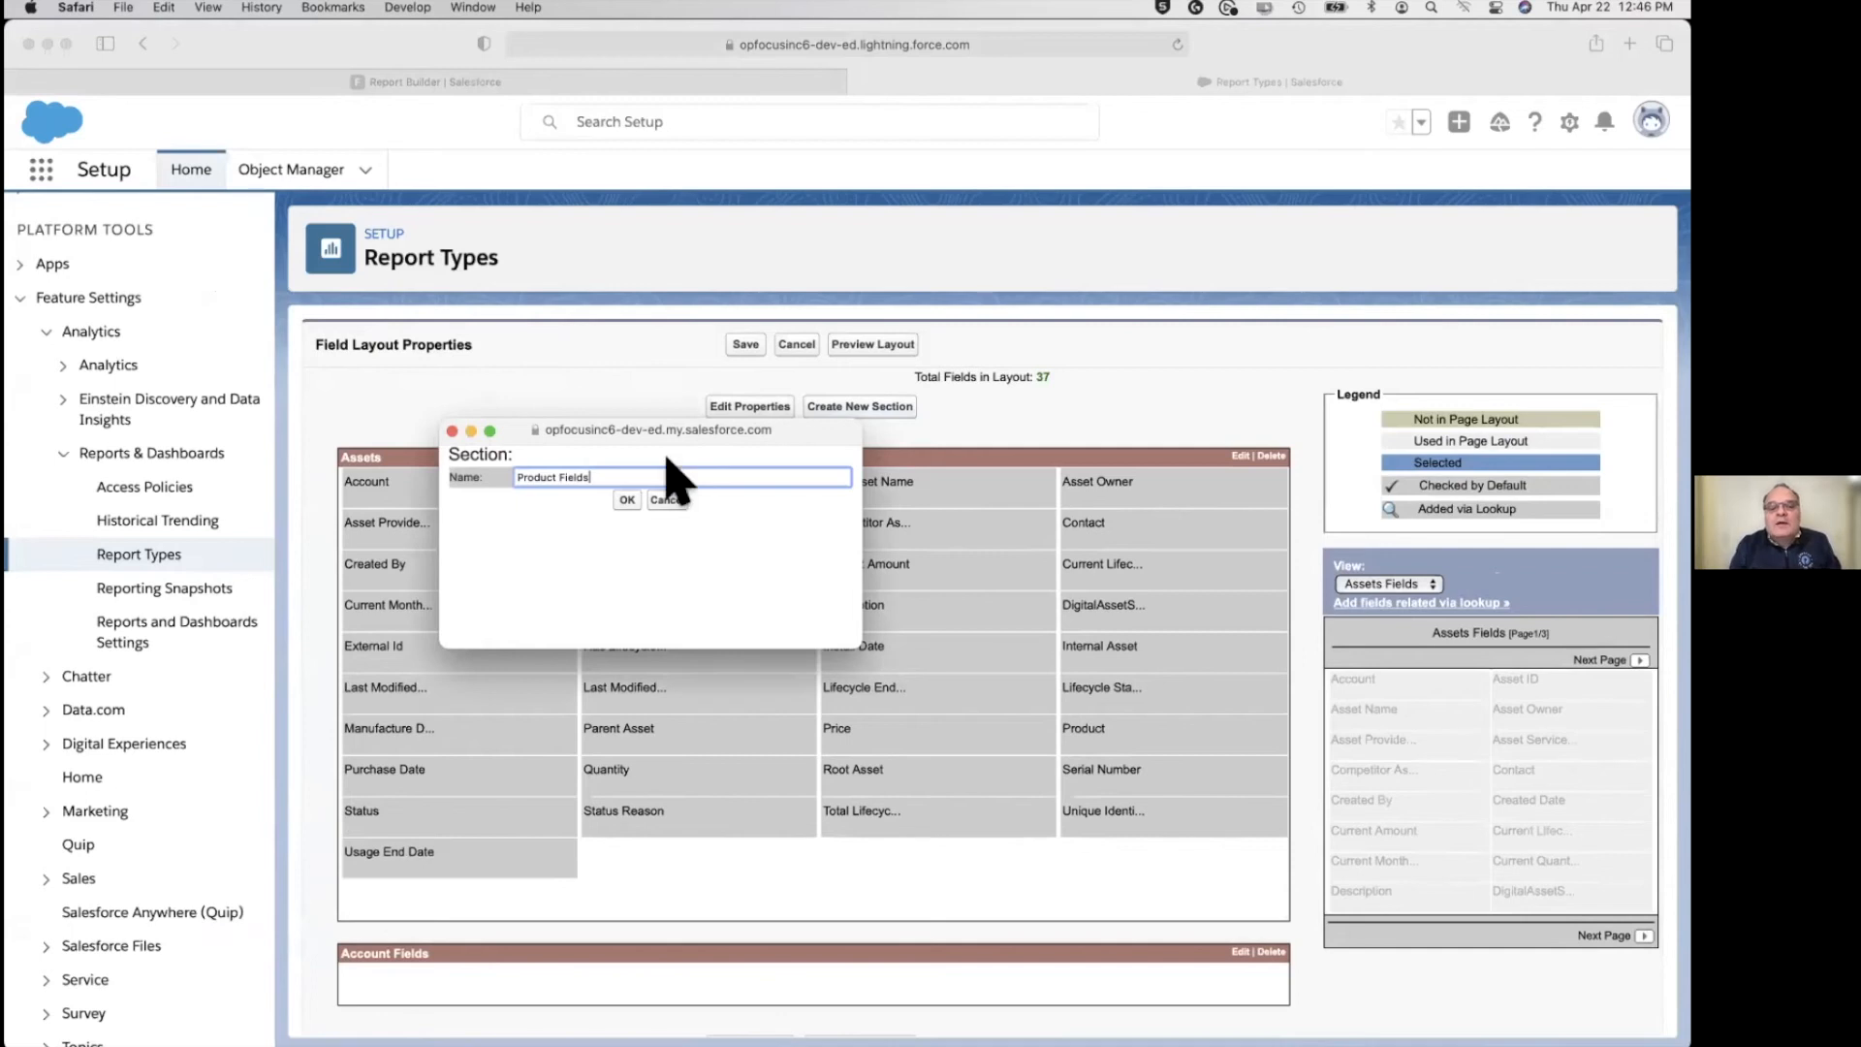
{"action": "left_click", "coordinate": [628, 499]}
Add the Account object's Billing Country and Industry fields to the Assets layout via lookup.
{"action": "scroll", "coordinate": [642, 916], "scroll_direction": "down", "scroll_amount": 3}
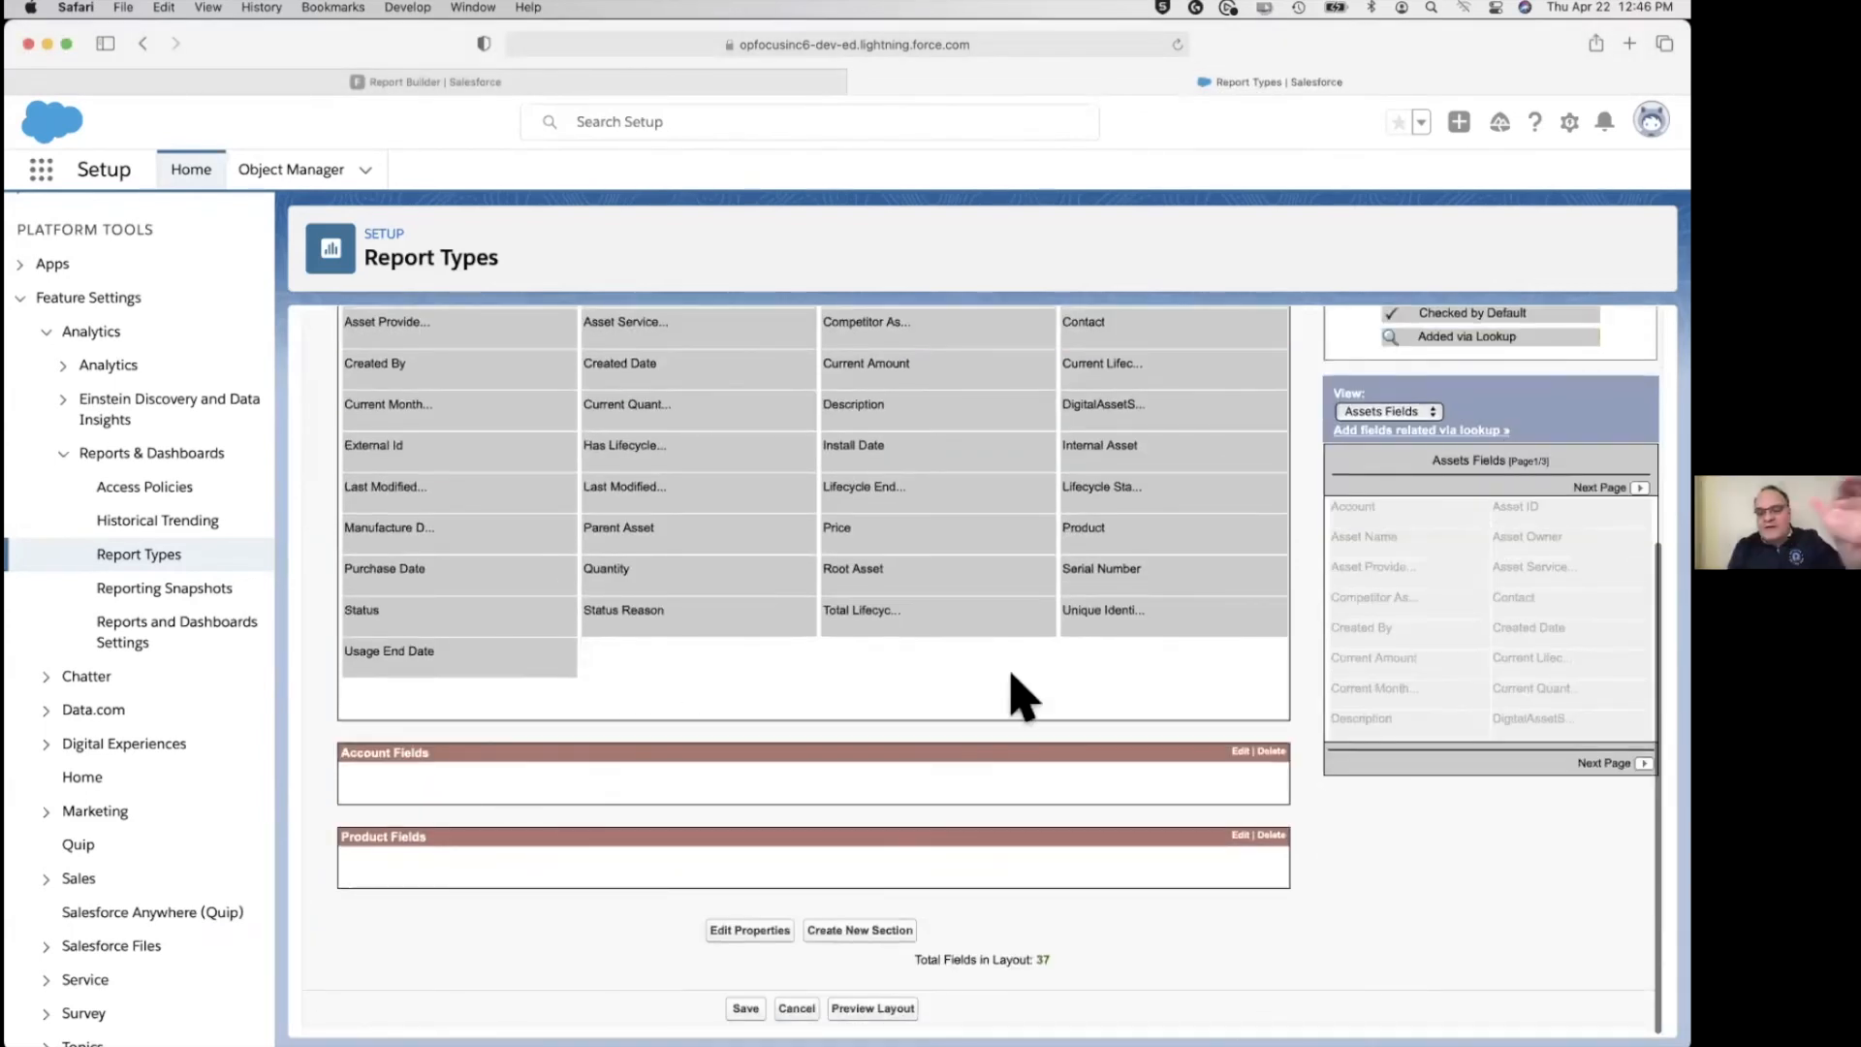
{"action": "left_click", "coordinate": [1476, 431]}
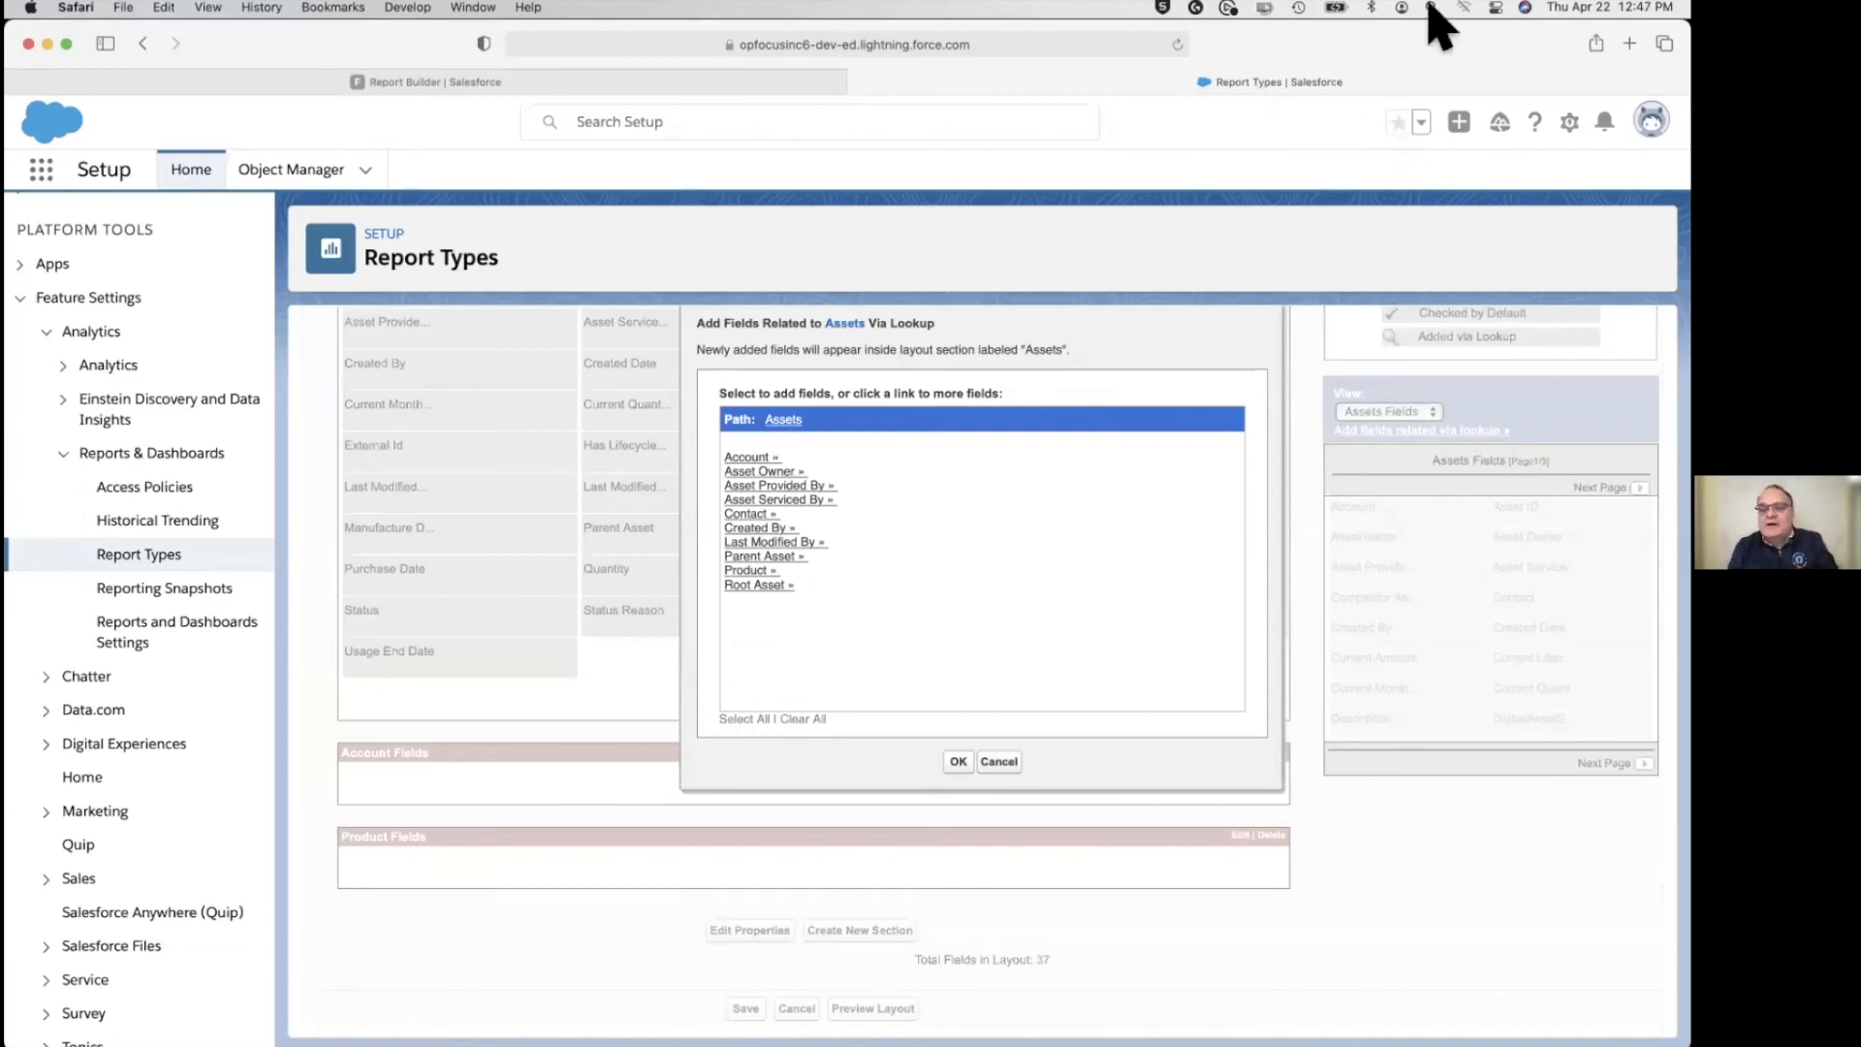
{"action": "left_click", "coordinate": [754, 459]}
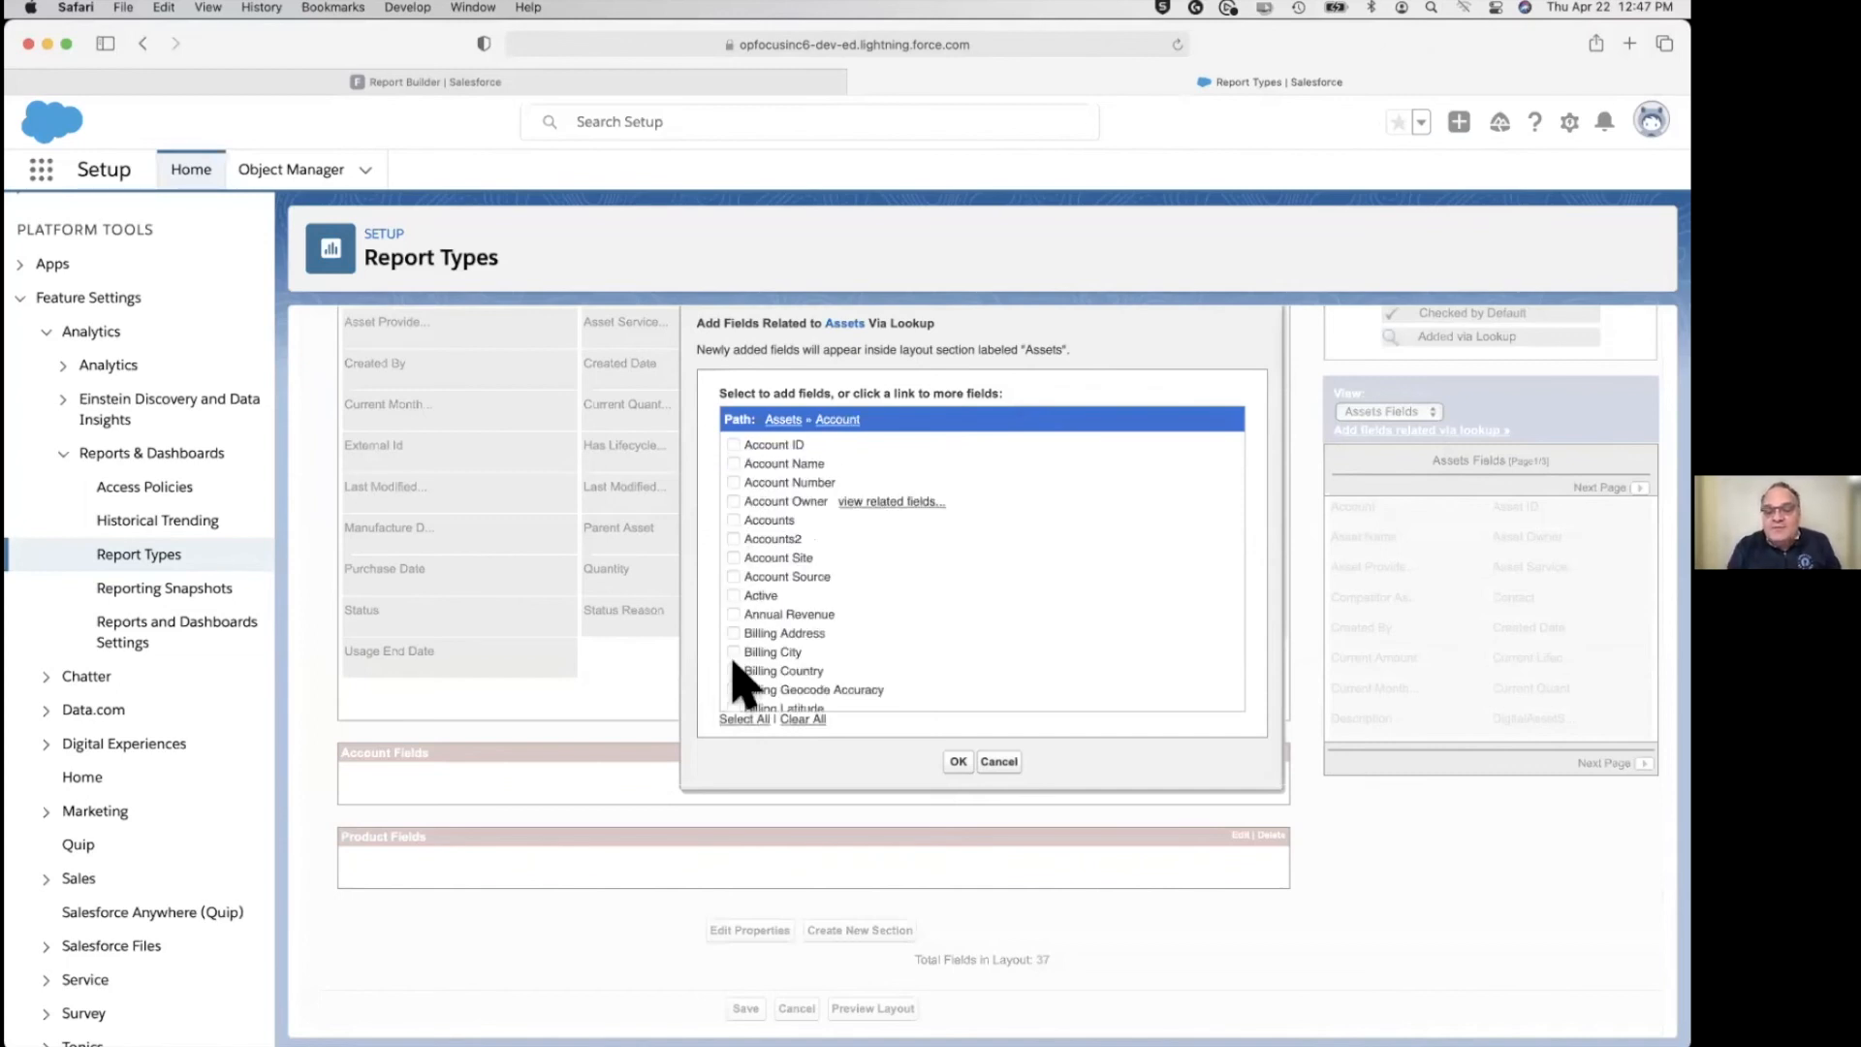
{"action": "scroll", "coordinate": [864, 657], "scroll_direction": "down", "scroll_amount": 5}
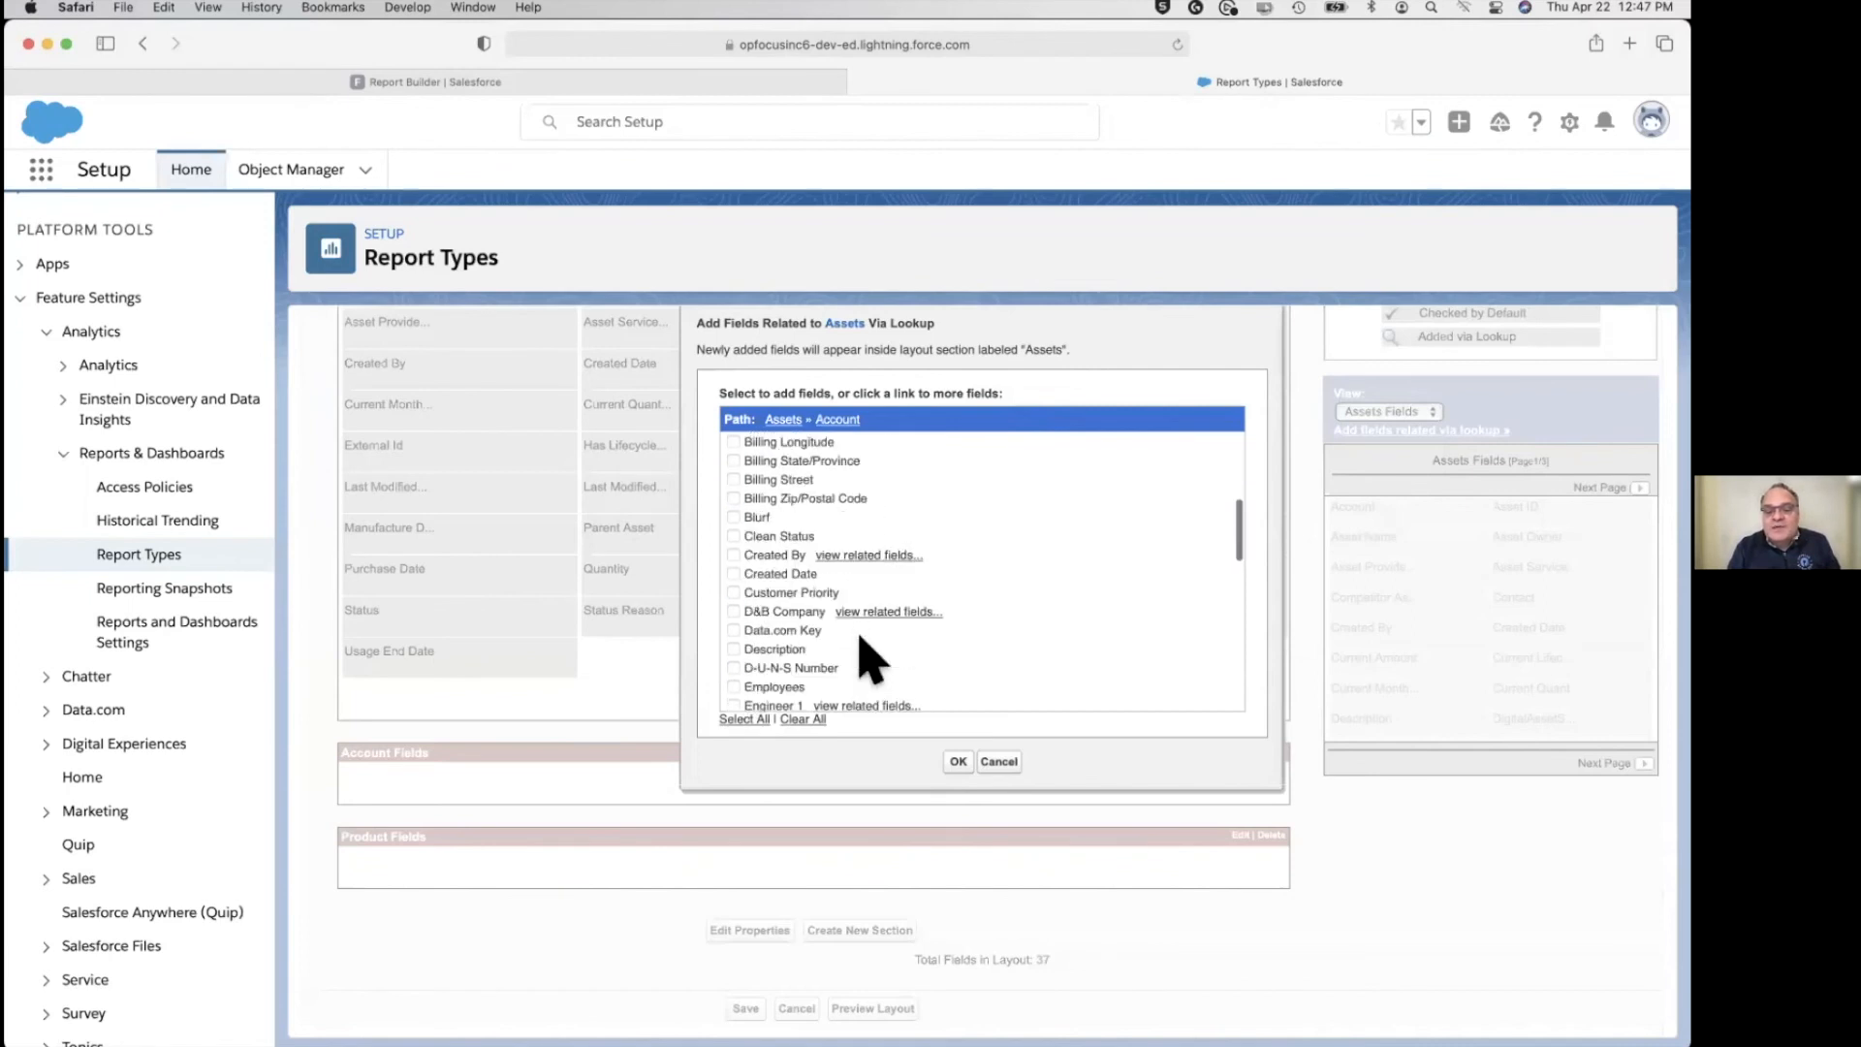
{"action": "scroll", "coordinate": [869, 656], "scroll_direction": "down", "scroll_amount": 1}
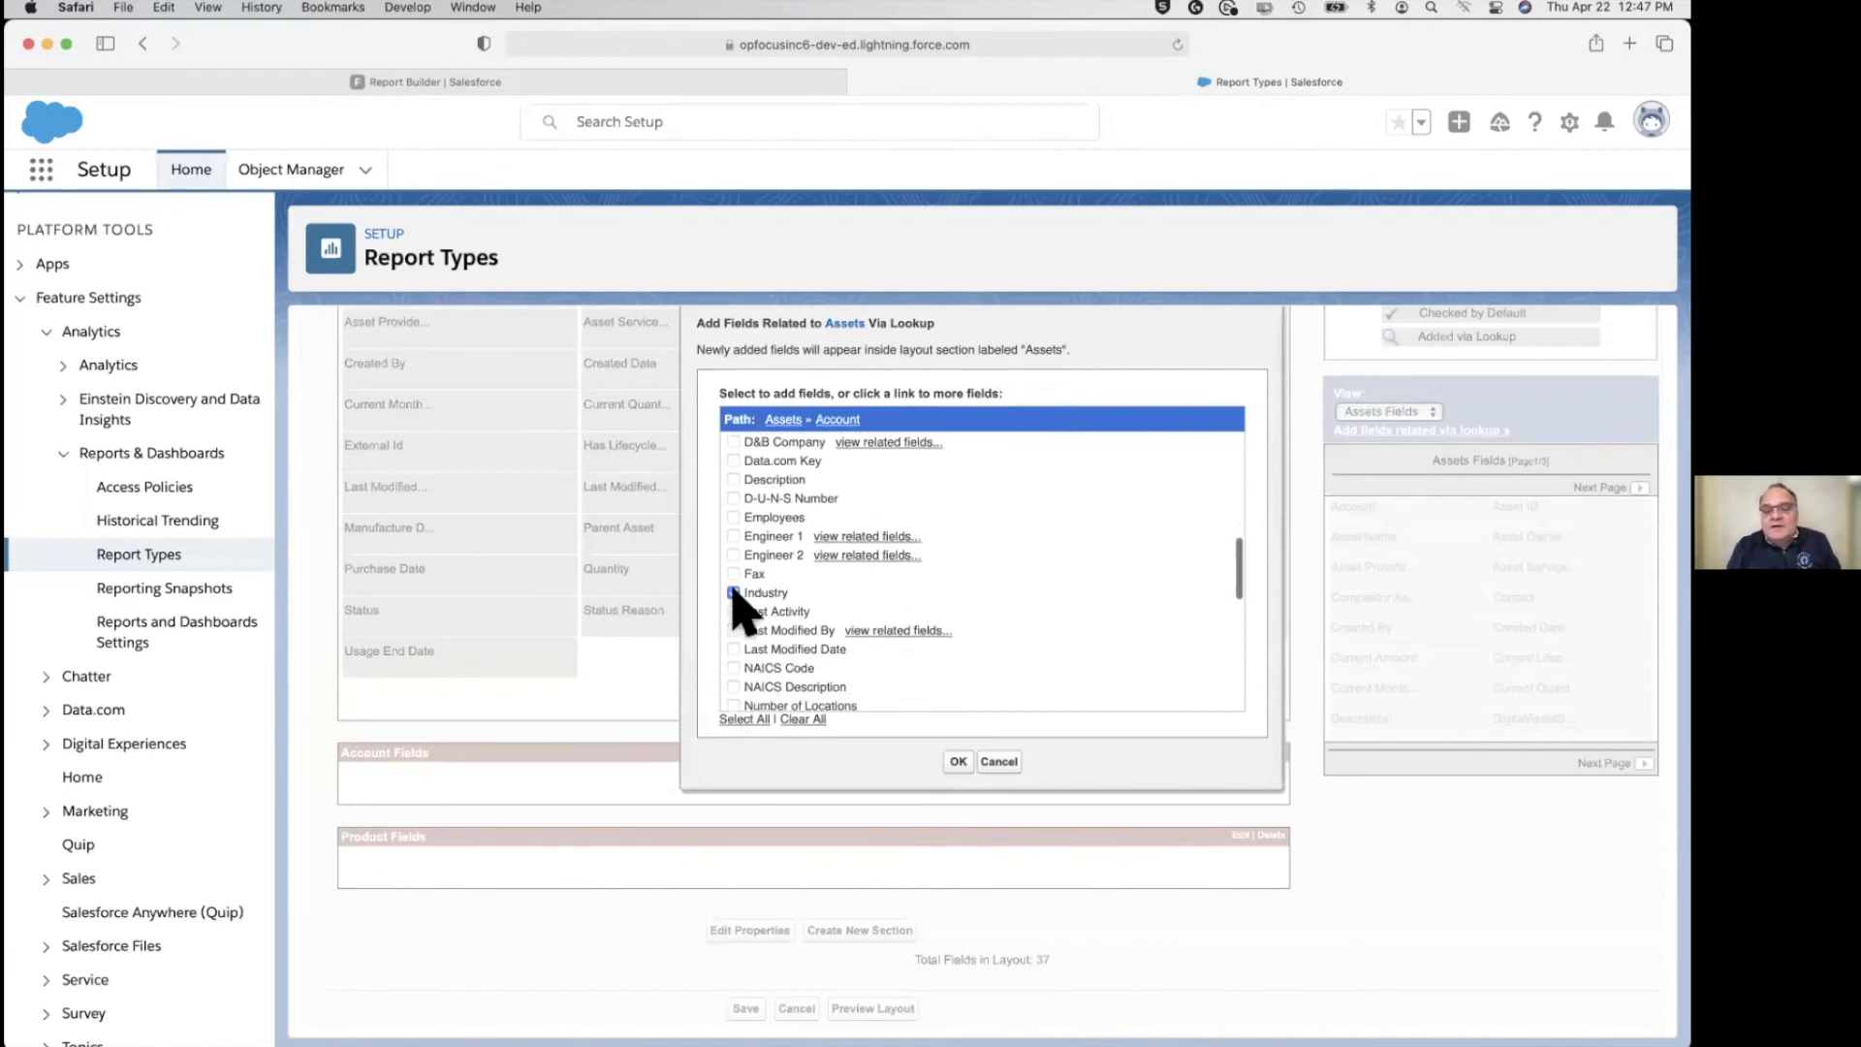
{"action": "left_click", "coordinate": [958, 762]}
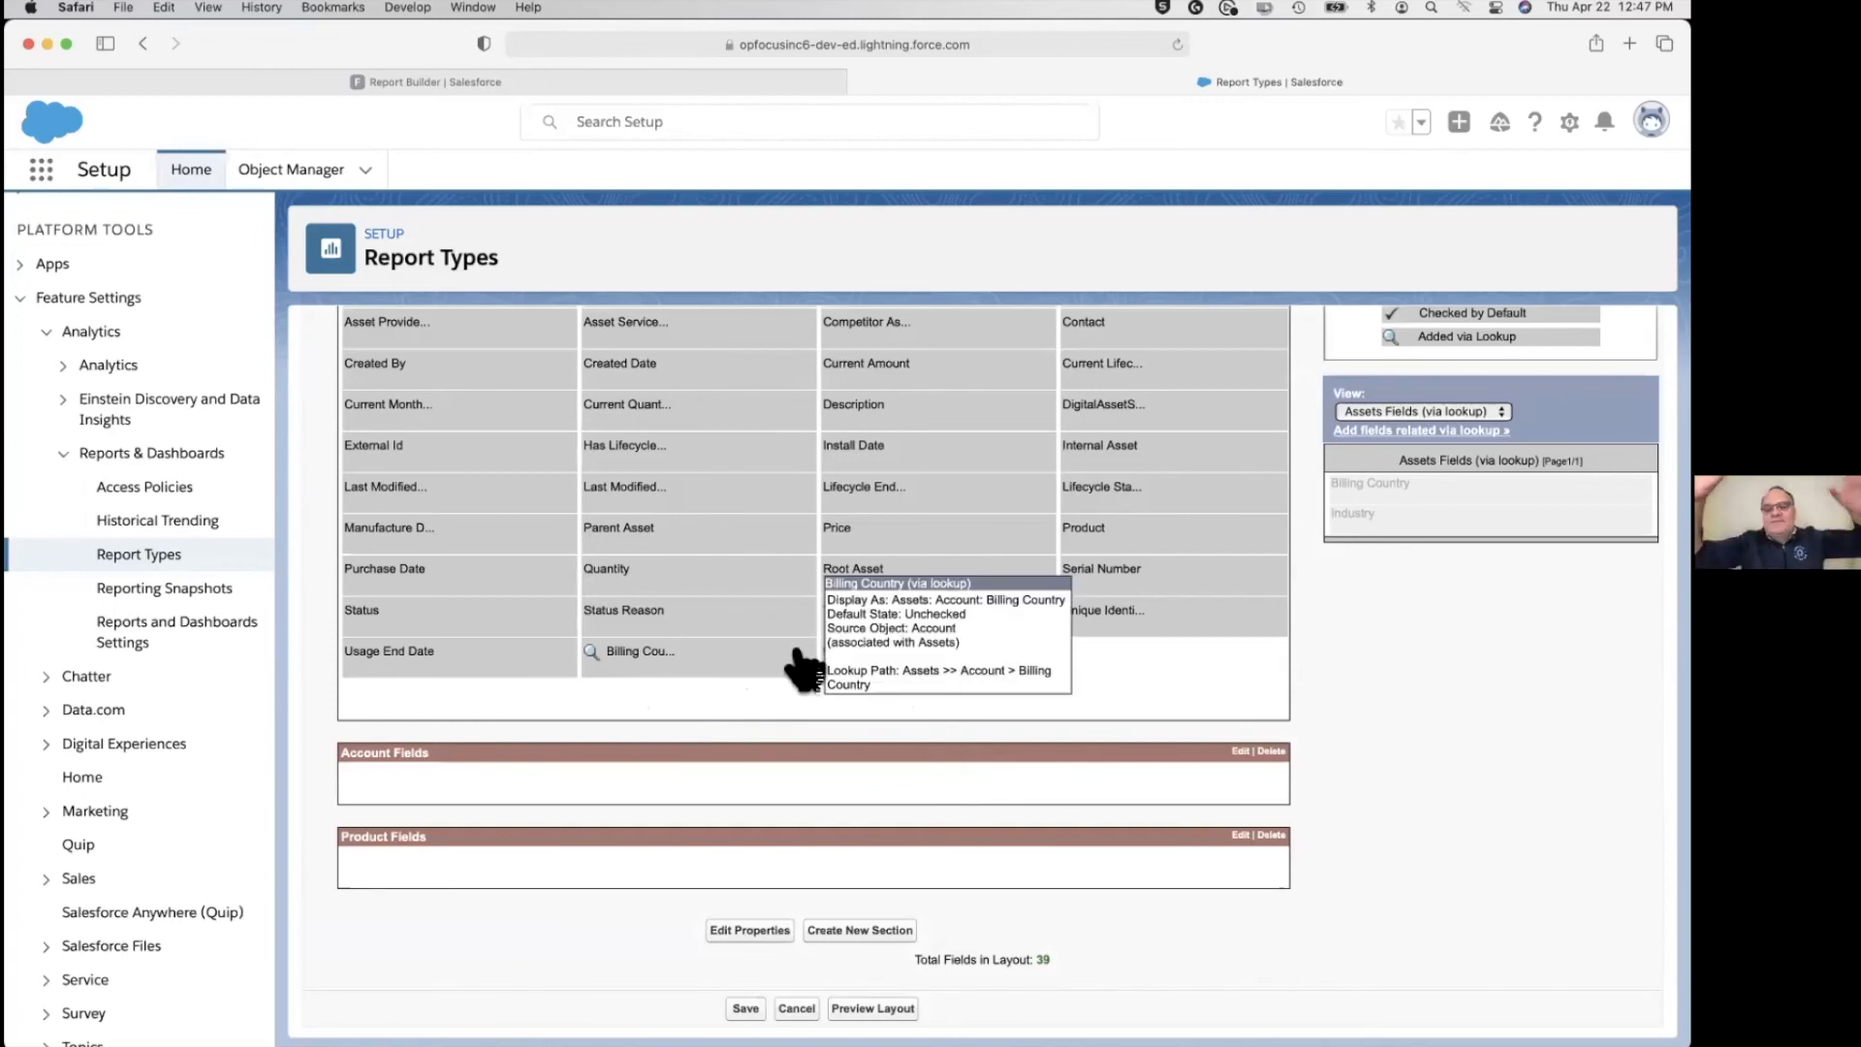
Move the Billing Country and Industry lookup fields from the Assets section into the Account Fields section.
{"action": "left_click", "coordinate": [727, 661]}
{"action": "left_click", "coordinate": [874, 669], "text": "shift"}
{"action": "left_click_drag", "start_coordinate": [893, 656], "coordinate": [521, 795]}
{"action": "left_click", "coordinate": [517, 797]}
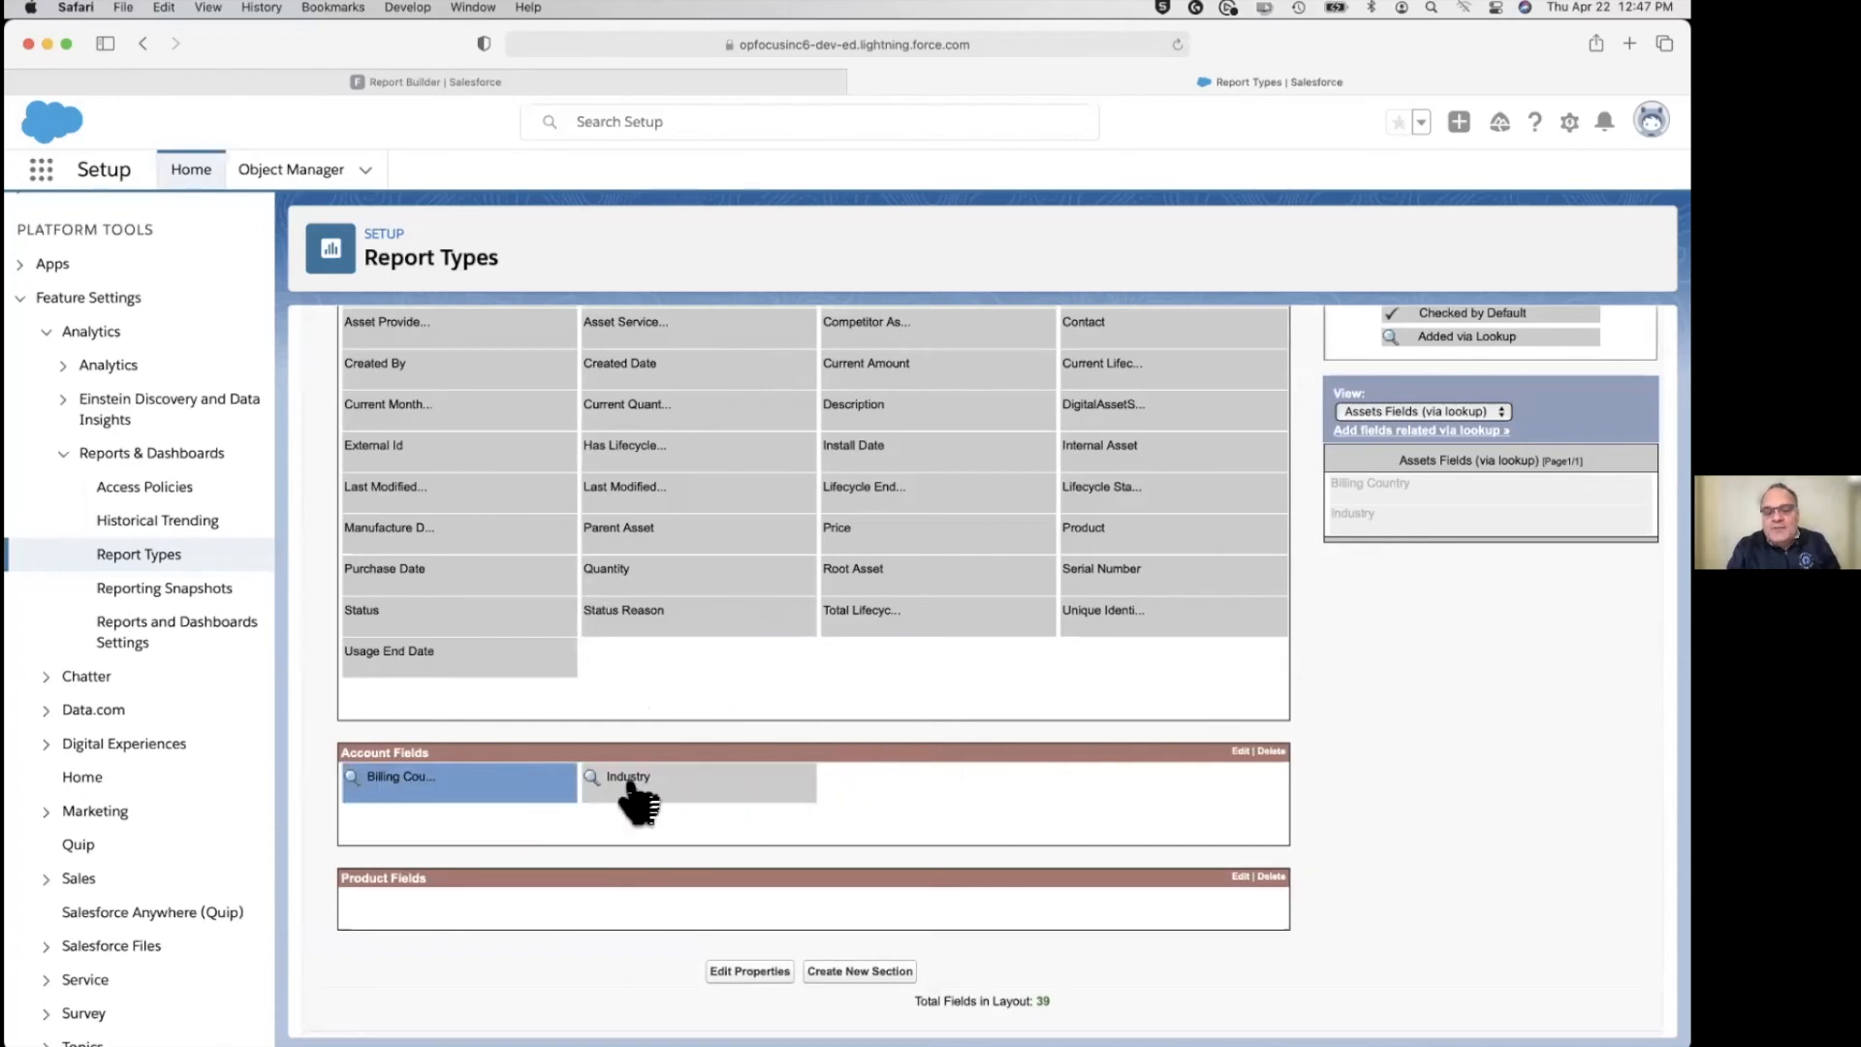
Set the account lookup fields' display labels to Country and Industry, and mark both as checked by default.
{"action": "left_click", "coordinate": [652, 779], "text": "shift"}
{"action": "double_click", "coordinate": [652, 778]}
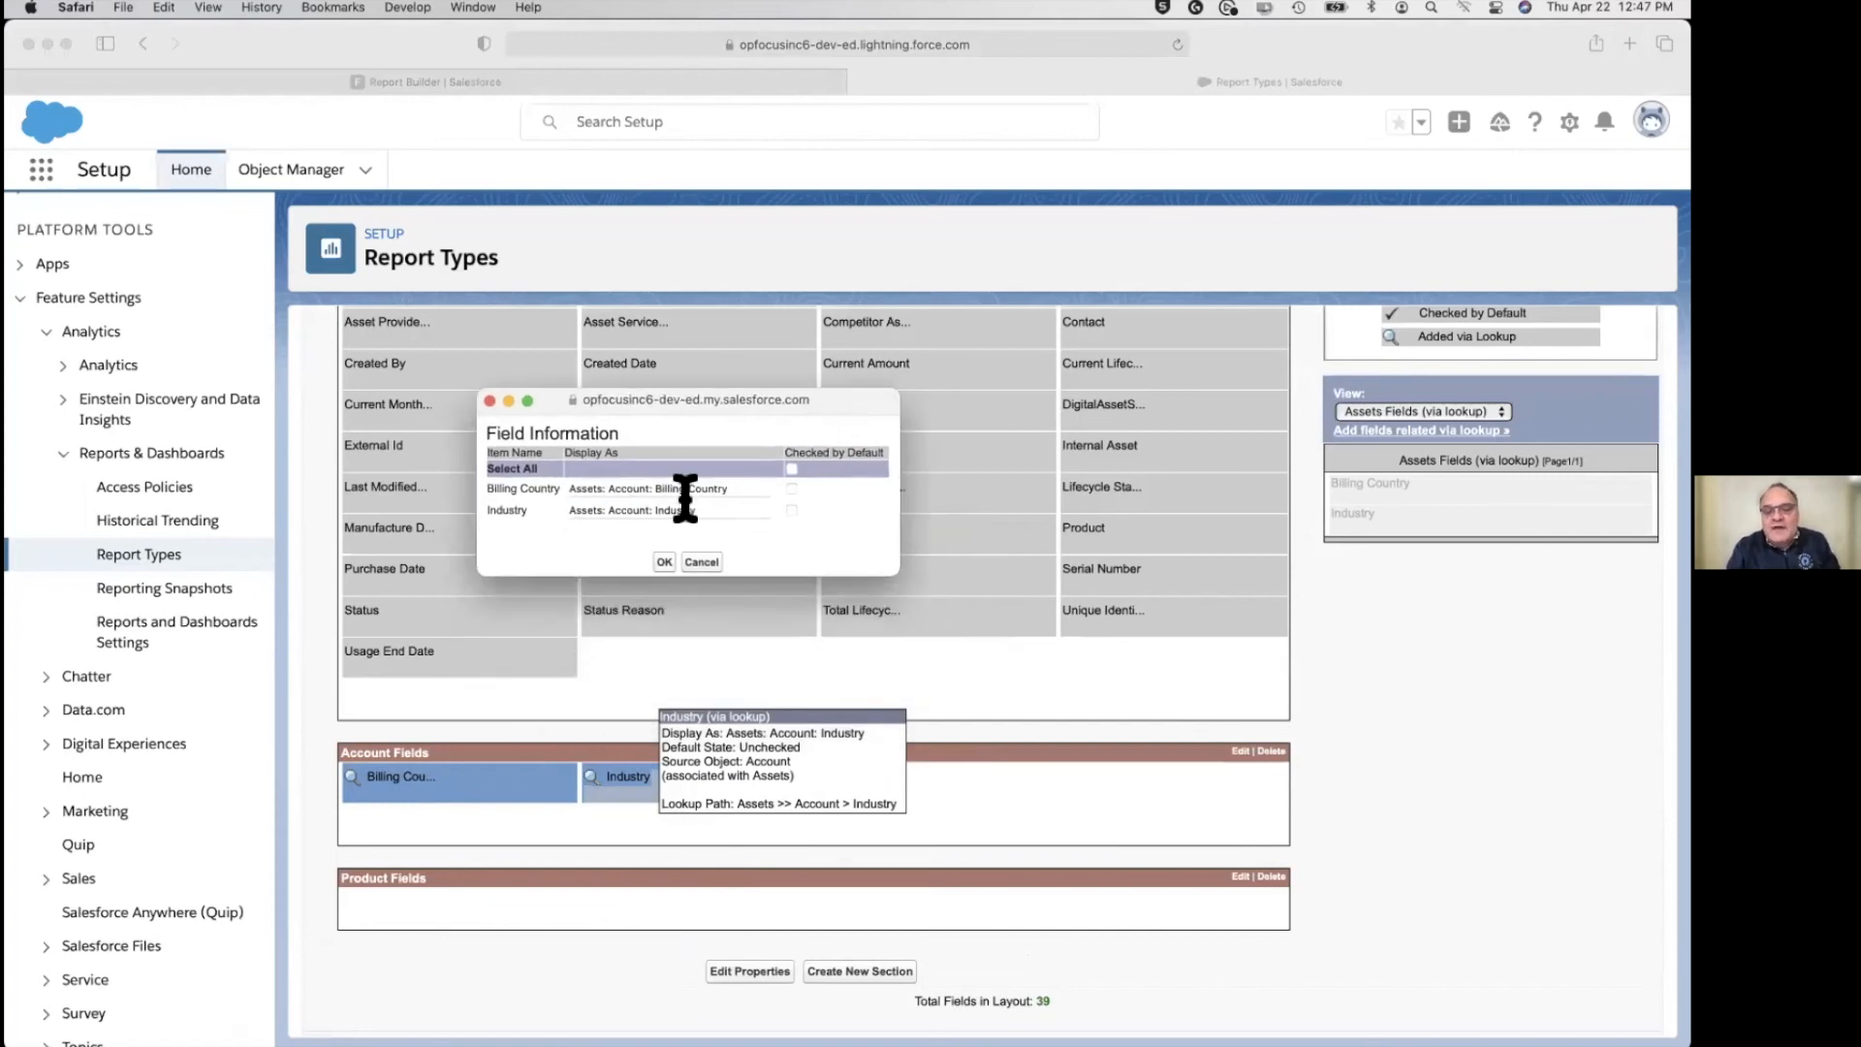
{"action": "left_click_drag", "start_coordinate": [574, 491], "coordinate": [655, 511]}
{"action": "key", "text": "BackSpace"}
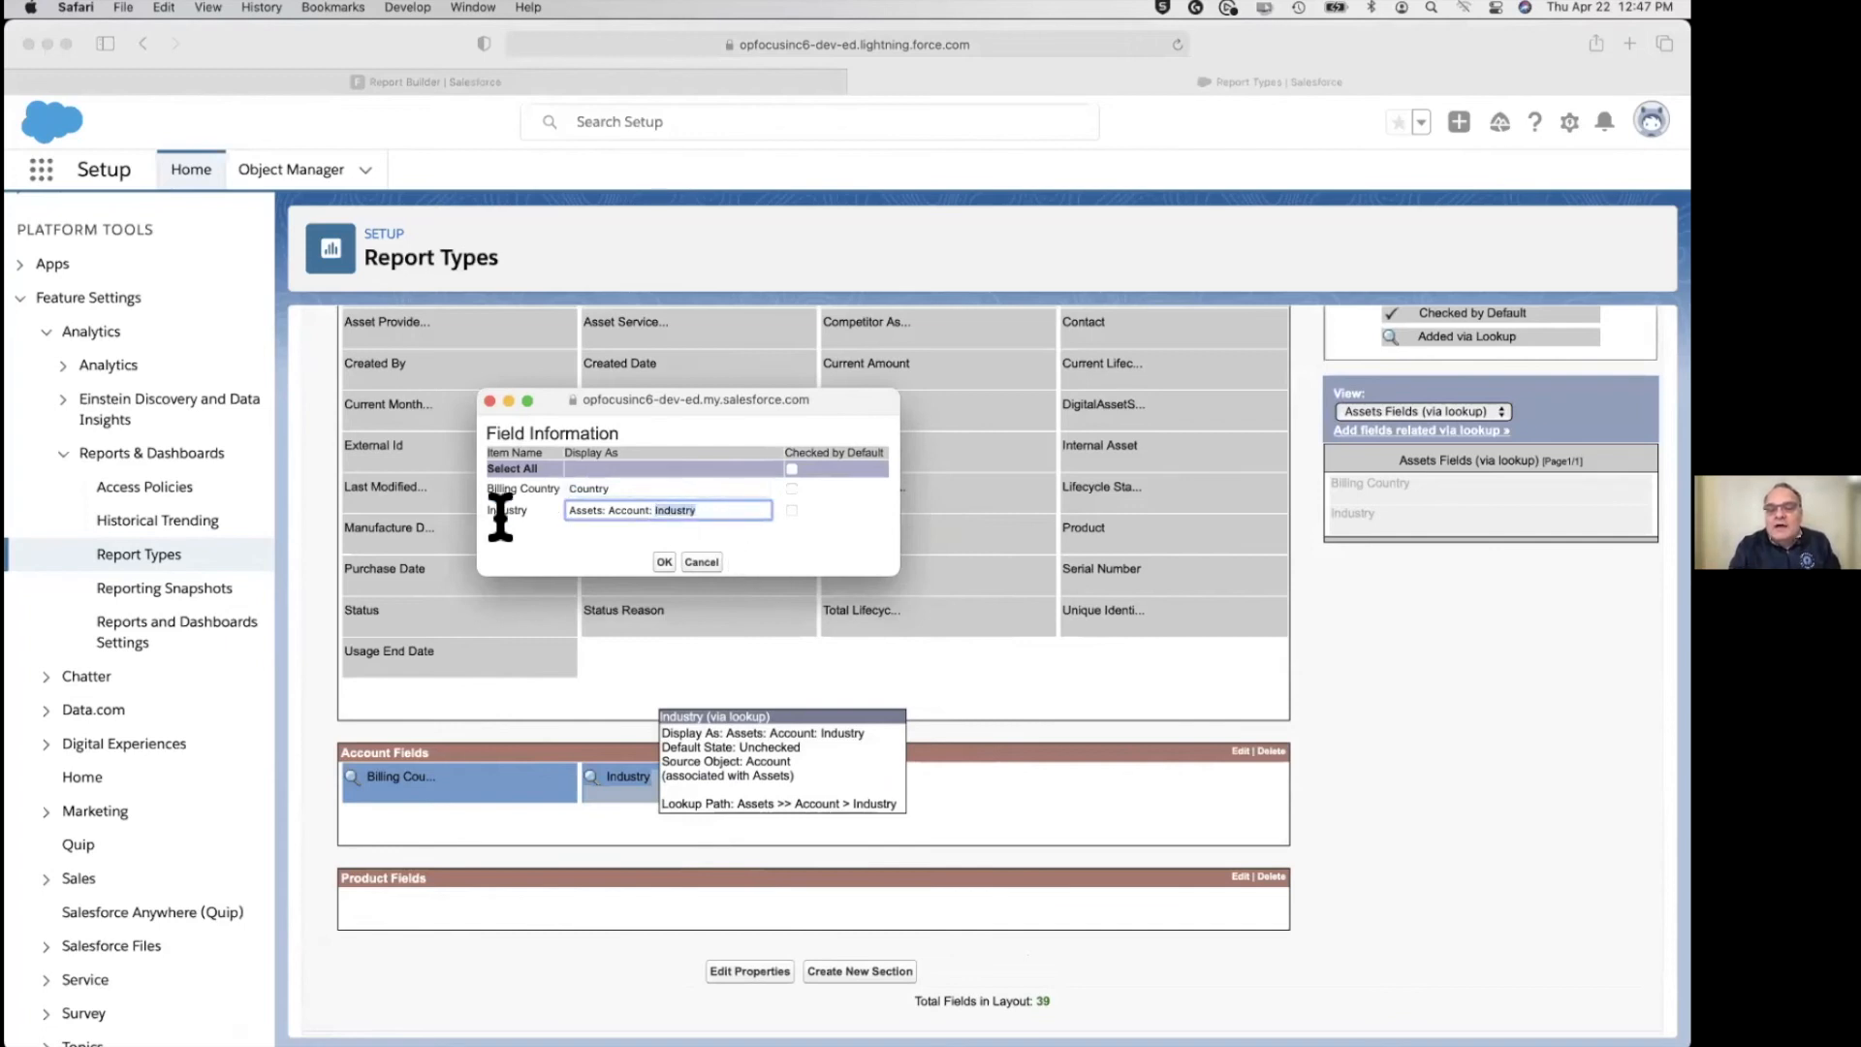
{"action": "left_click", "coordinate": [629, 511]}
{"action": "left_click_drag", "start_coordinate": [652, 511], "coordinate": [490, 511]}
{"action": "key", "text": "BackSpace"}
{"action": "left_click", "coordinate": [792, 489]}
{"action": "left_click", "coordinate": [792, 511]}
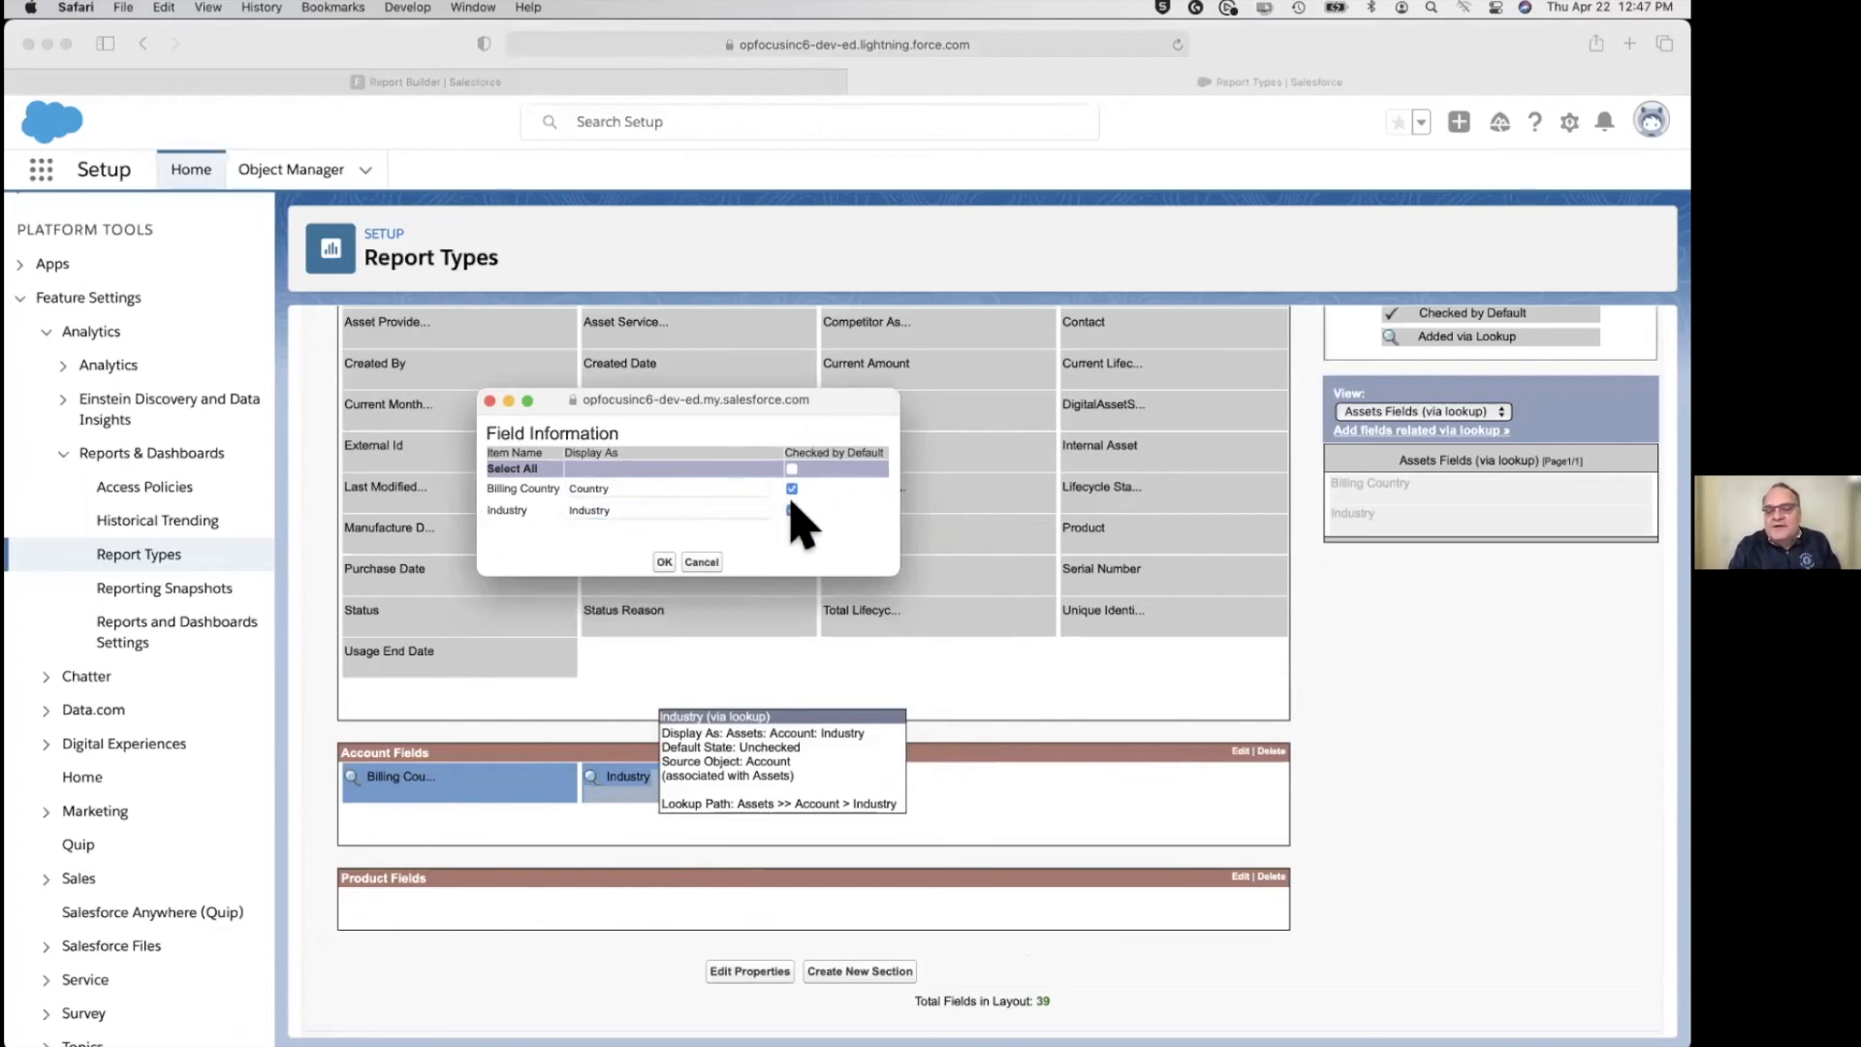
{"action": "left_click", "coordinate": [664, 561]}
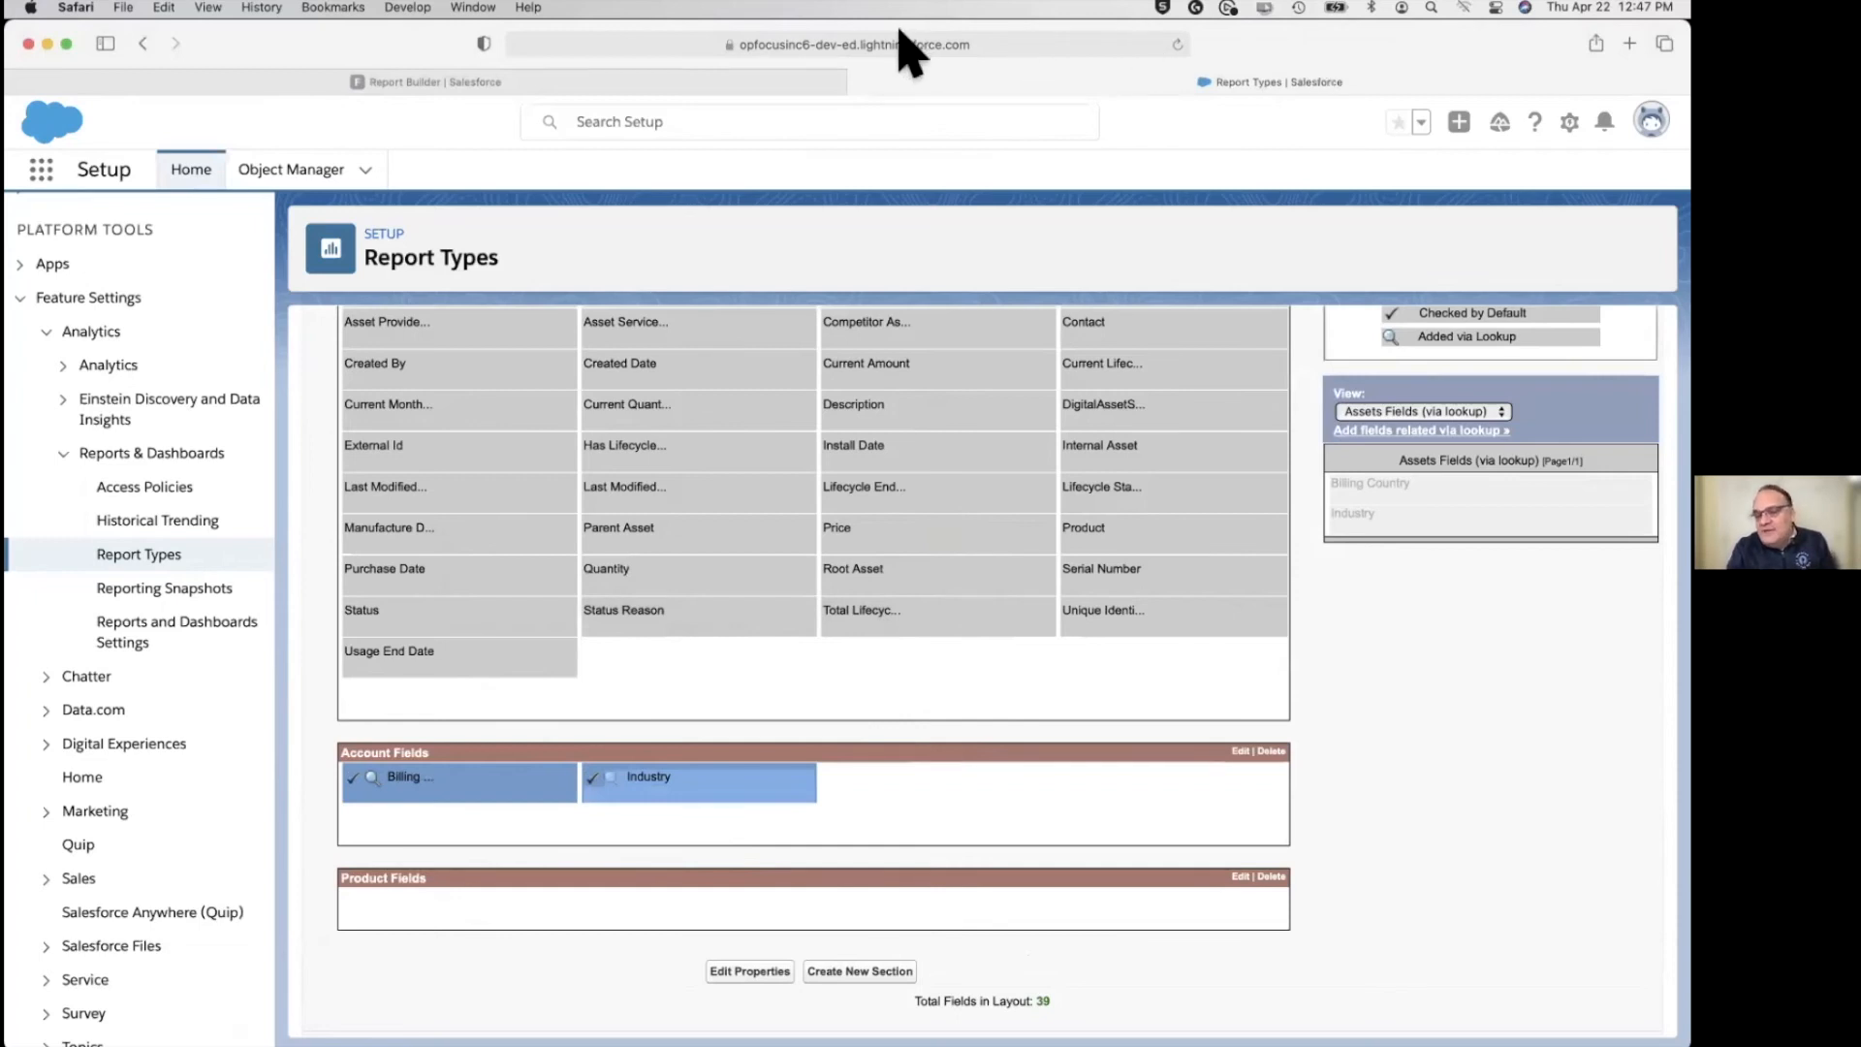
Add the Product object's Product Family and Product Name fields to the Assets layout via lookup.
{"action": "left_click", "coordinate": [1396, 430]}
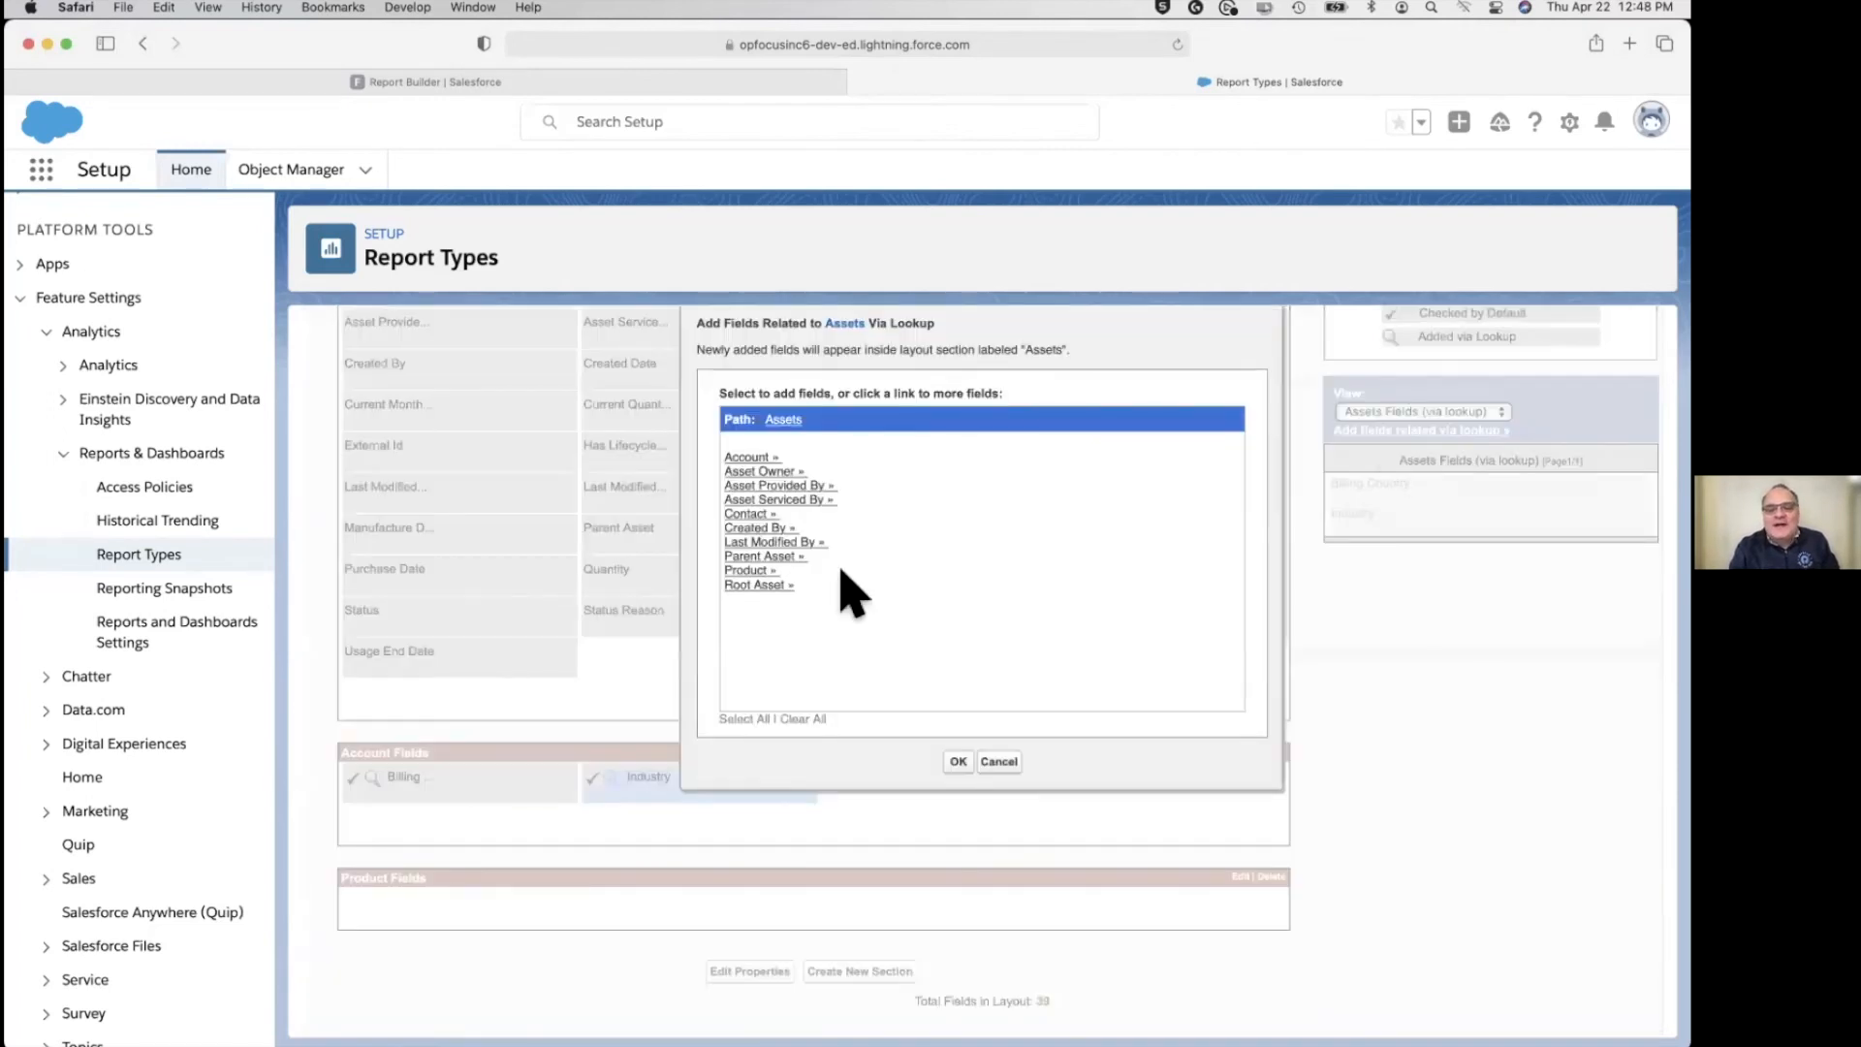
{"action": "left_click", "coordinate": [747, 571]}
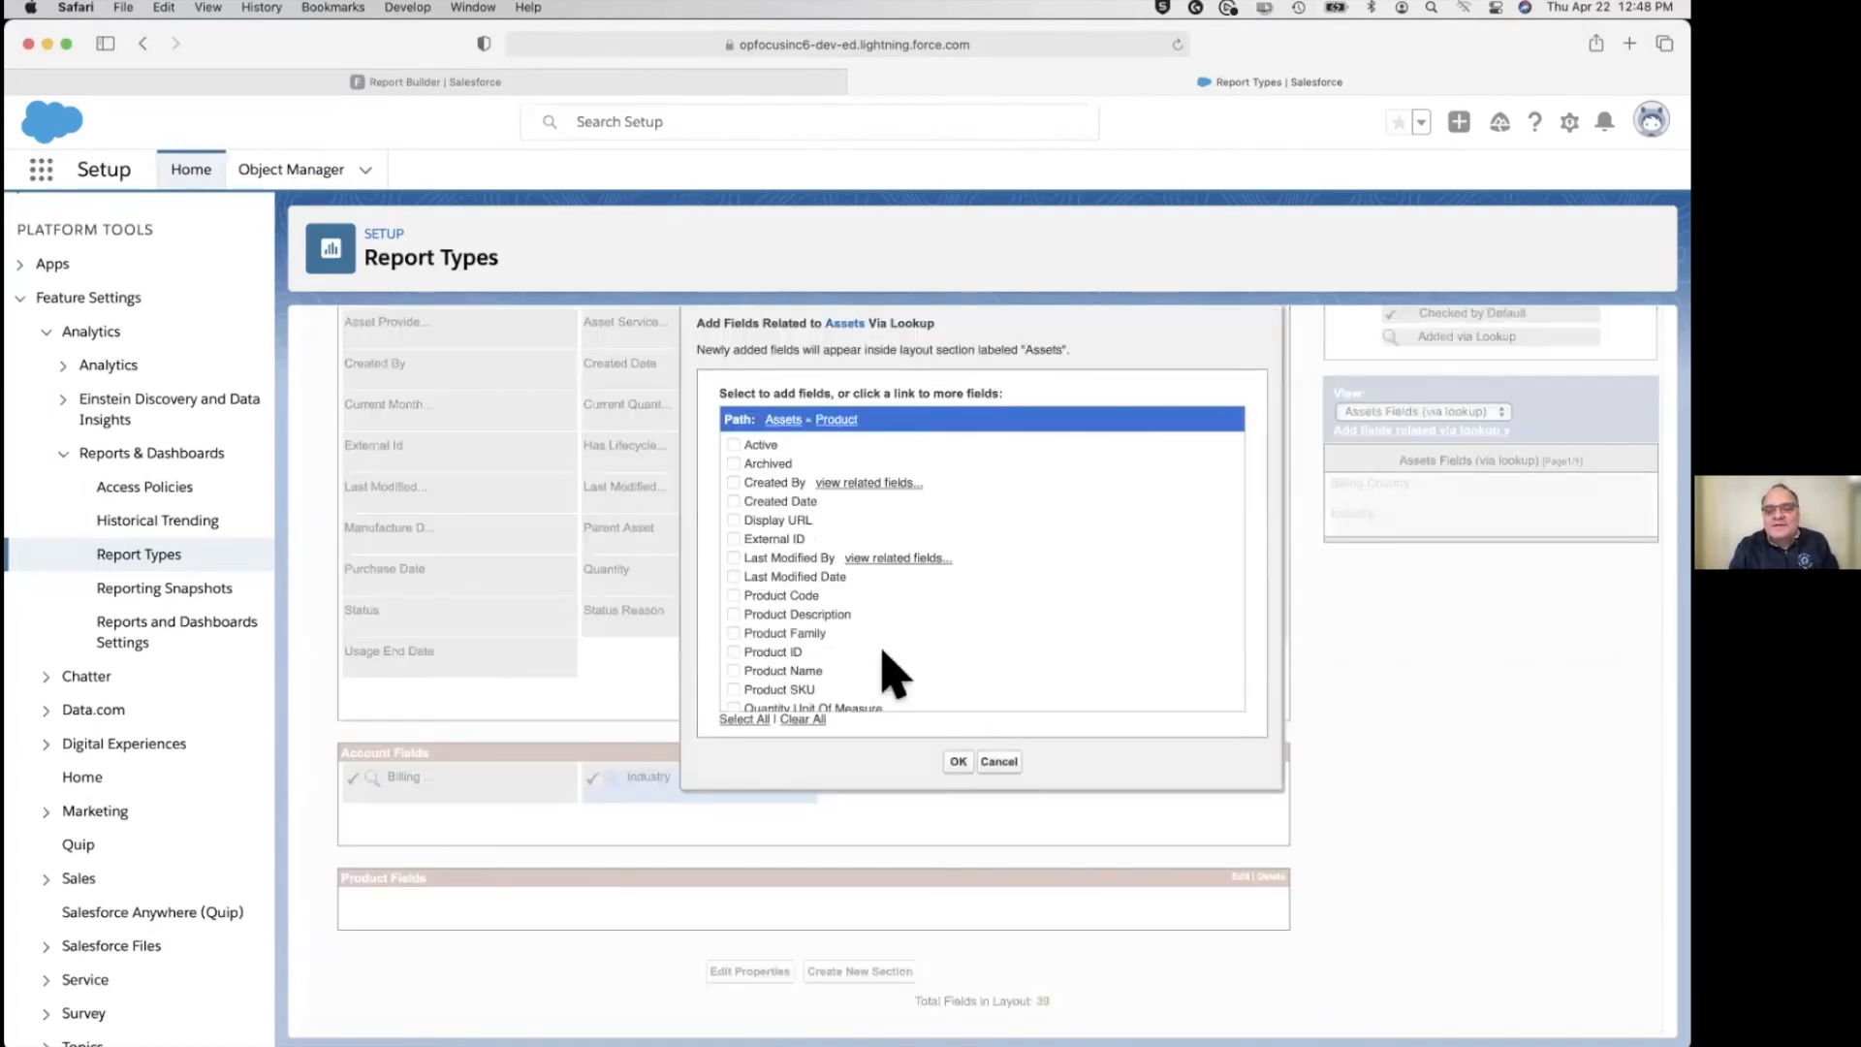
{"action": "left_click", "coordinate": [734, 634]}
{"action": "left_click", "coordinate": [734, 671]}
{"action": "left_click", "coordinate": [957, 761]}
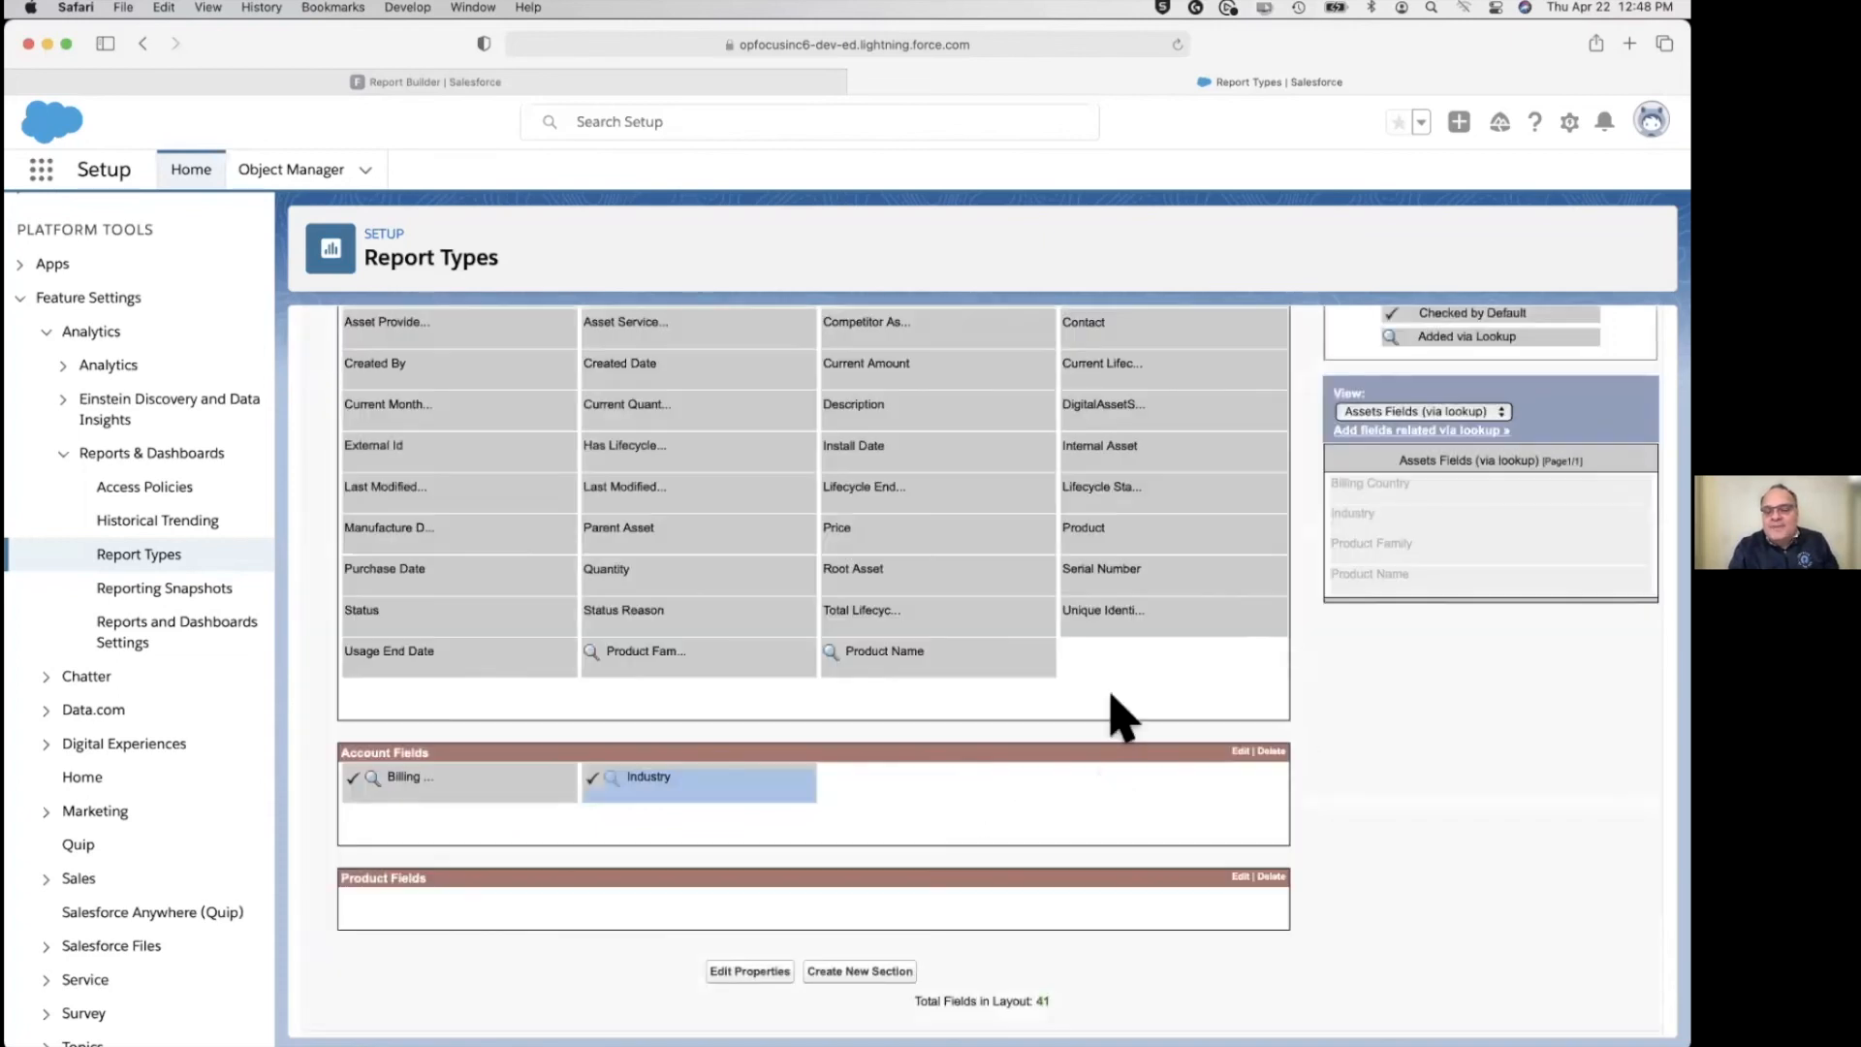
Move the Product Family and Product Name lookup fields from the Assets section into the Product Fields section.
{"action": "left_click", "coordinate": [742, 659]}
{"action": "left_click", "coordinate": [890, 647], "text": "shift"}
{"action": "left_click_drag", "start_coordinate": [890, 648], "coordinate": [649, 926]}
Shorten the product lookup fields' display labels to Product Family and Product Name, mark both as checked by default, and save the layout.
{"action": "left_click", "coordinate": [482, 900]}
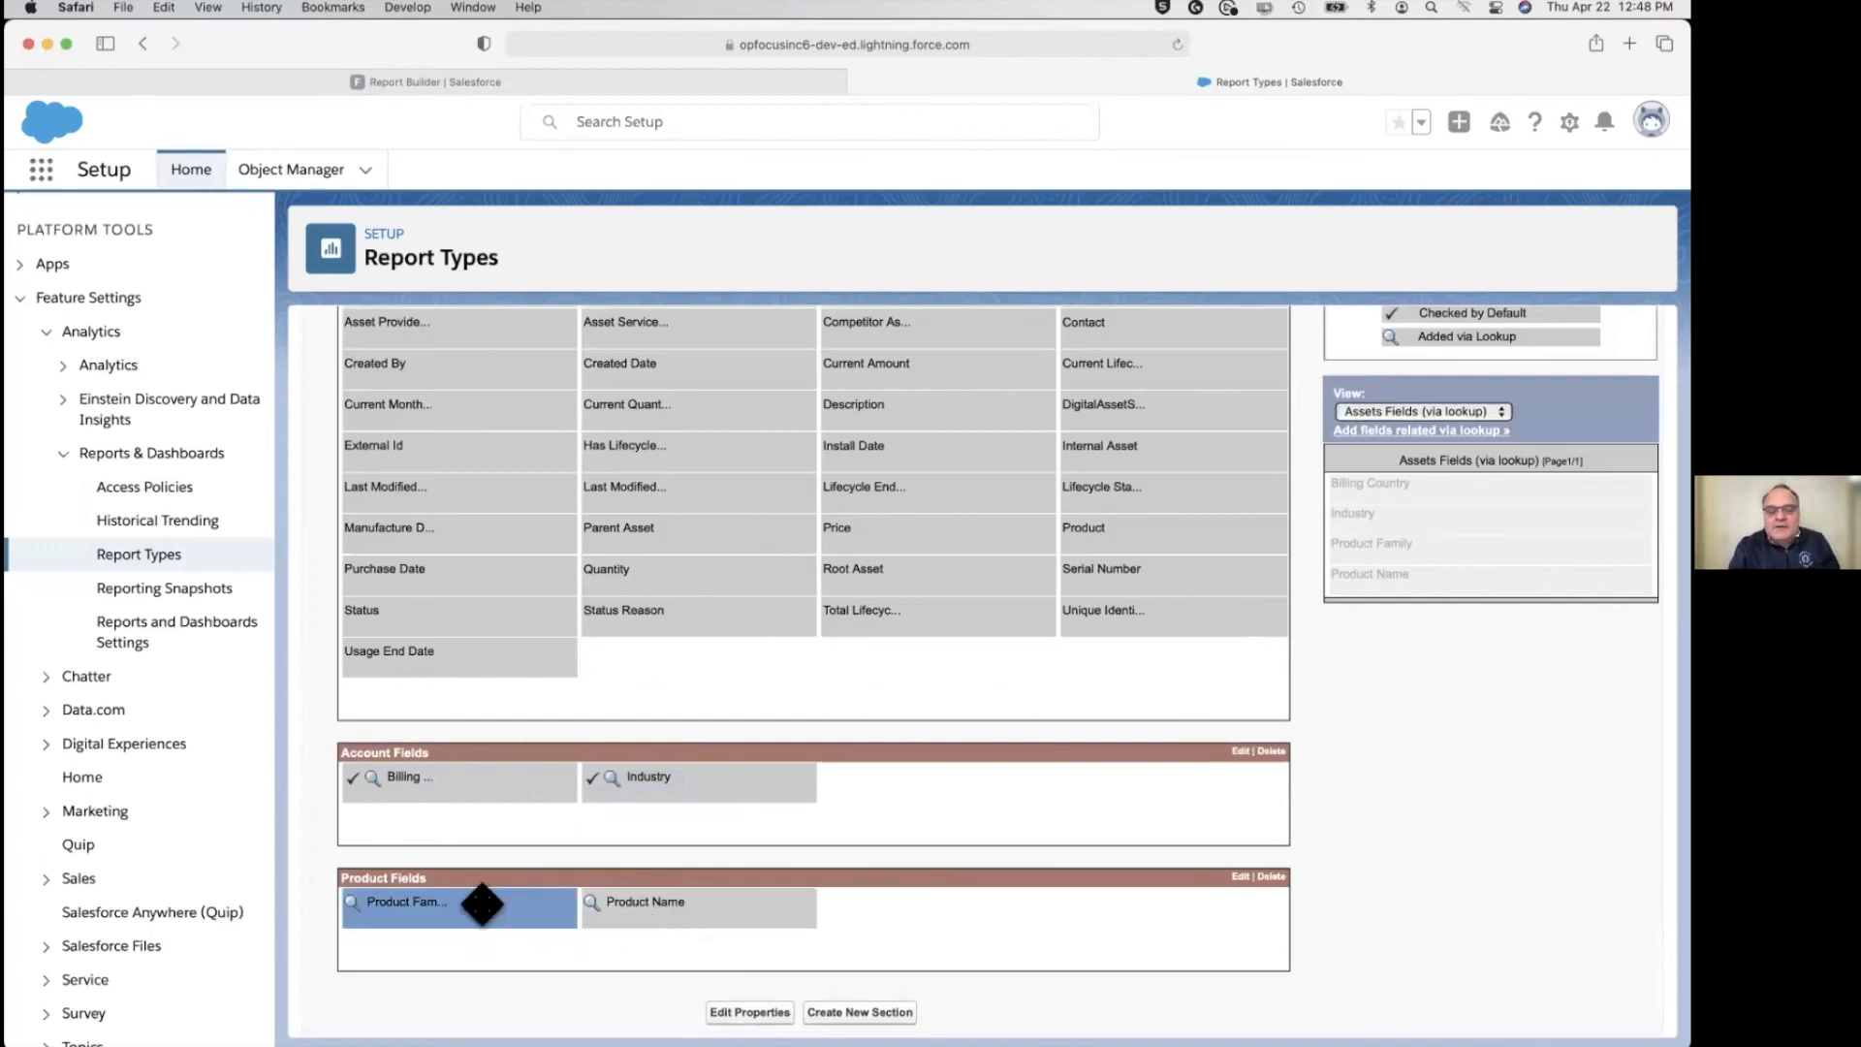
{"action": "left_click", "coordinate": [617, 900], "text": "shift"}
{"action": "double_click", "coordinate": [620, 901]}
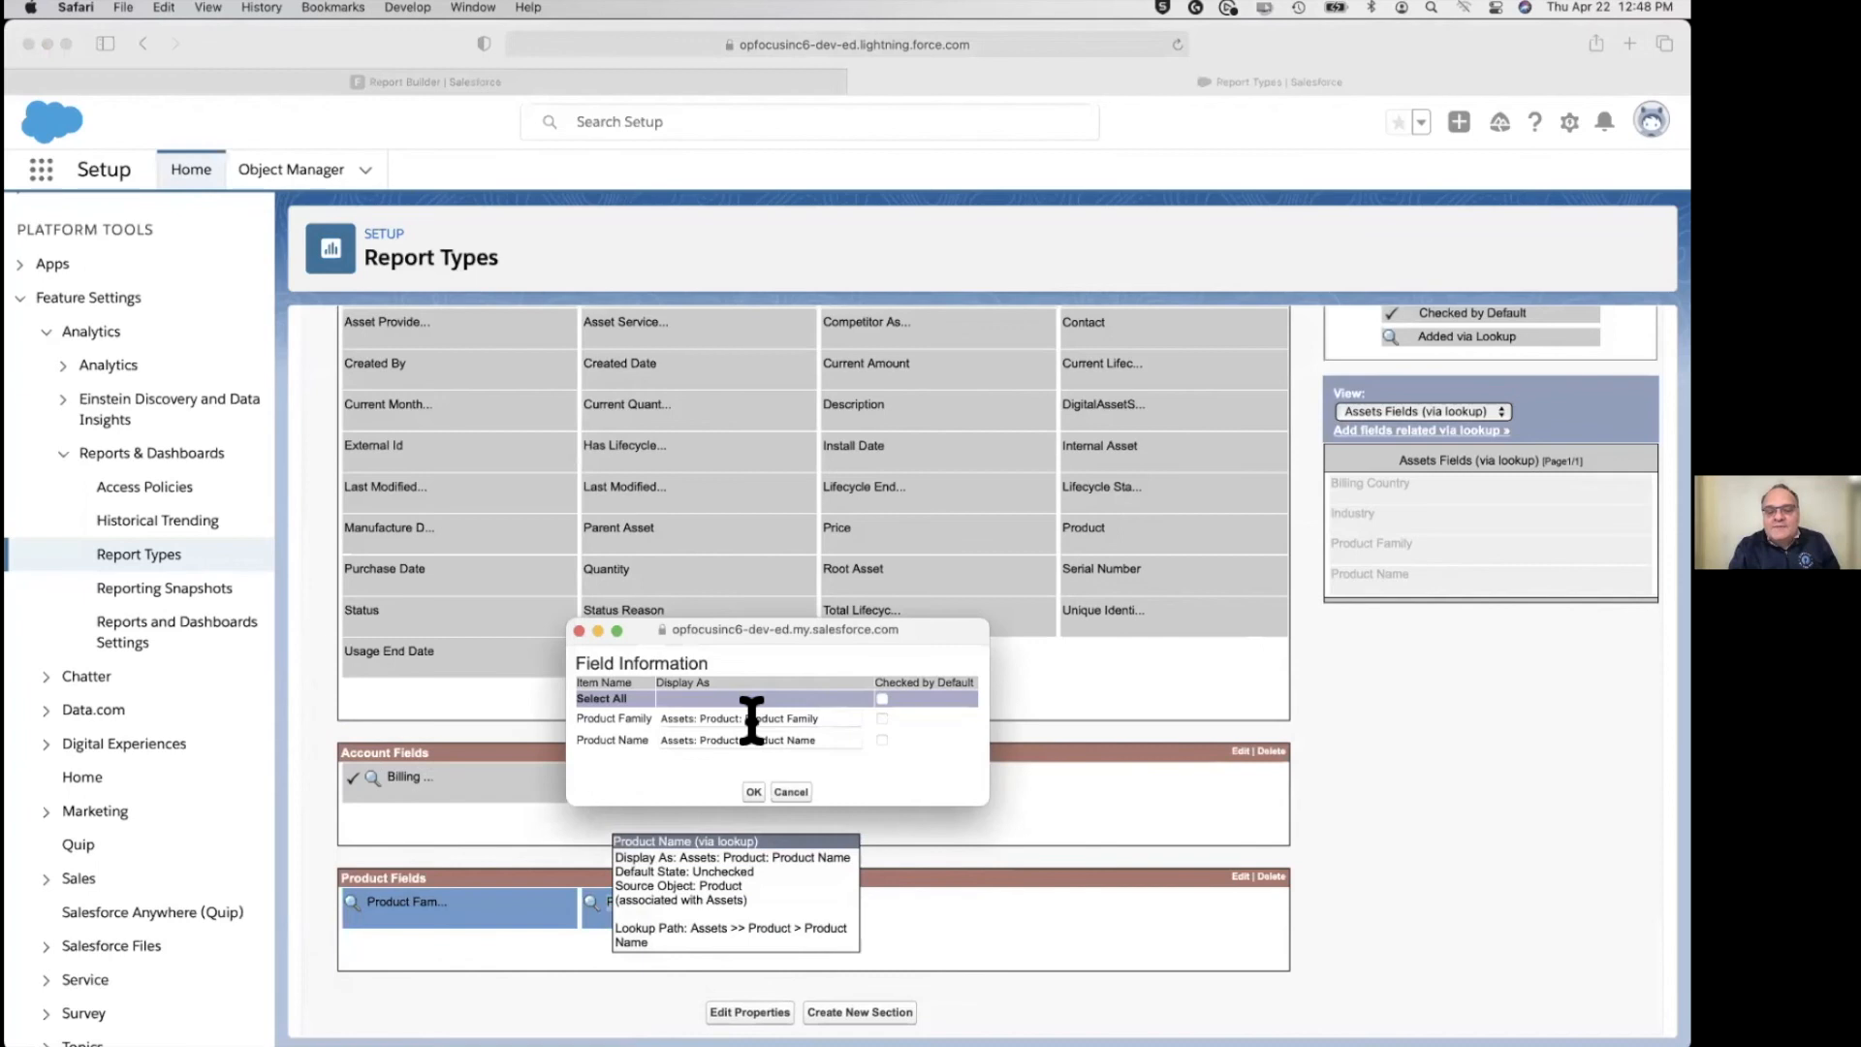
{"action": "left_click_drag", "start_coordinate": [743, 718], "coordinate": [639, 714]}
{"action": "key", "text": "BackSpace"}
{"action": "left_click_drag", "start_coordinate": [744, 740], "coordinate": [643, 737]}
{"action": "key", "text": "BackSpace"}
{"action": "left_click", "coordinate": [886, 695]}
{"action": "left_click", "coordinate": [754, 792]}
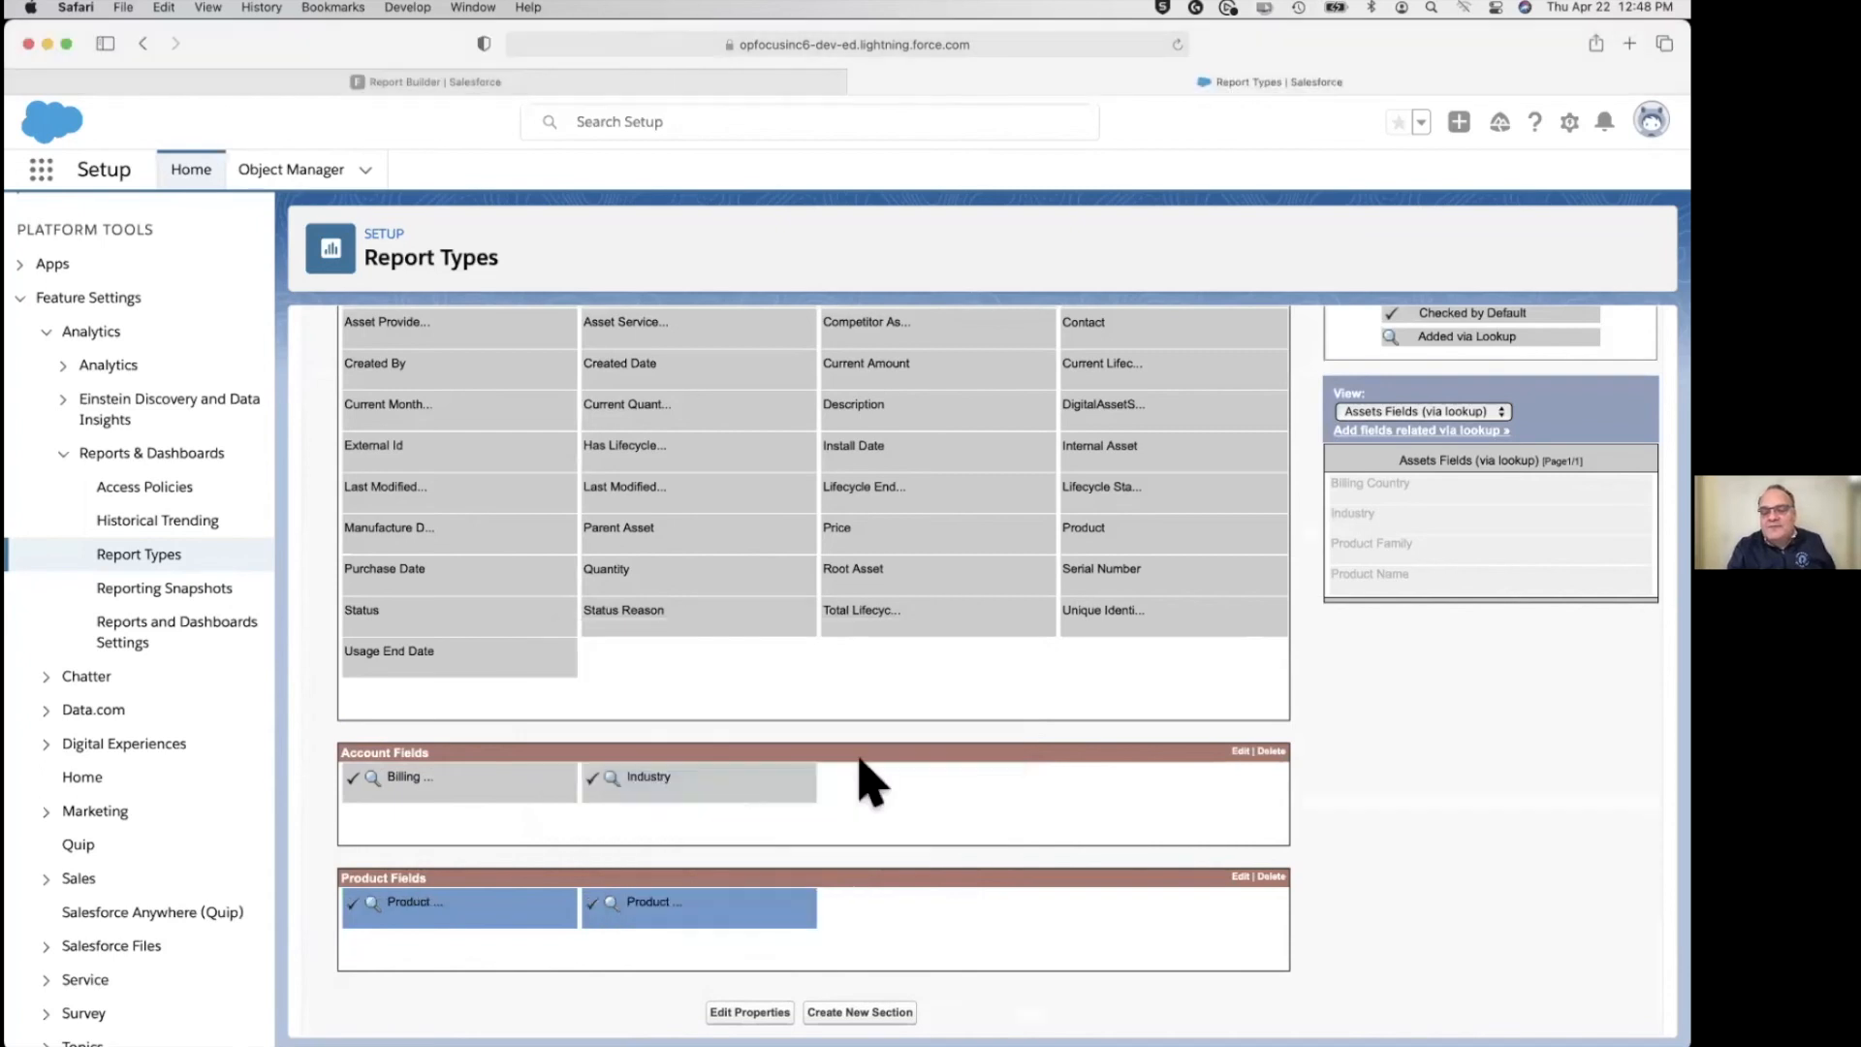
{"action": "scroll", "coordinate": [911, 873], "scroll_direction": "down", "scroll_amount": 2}
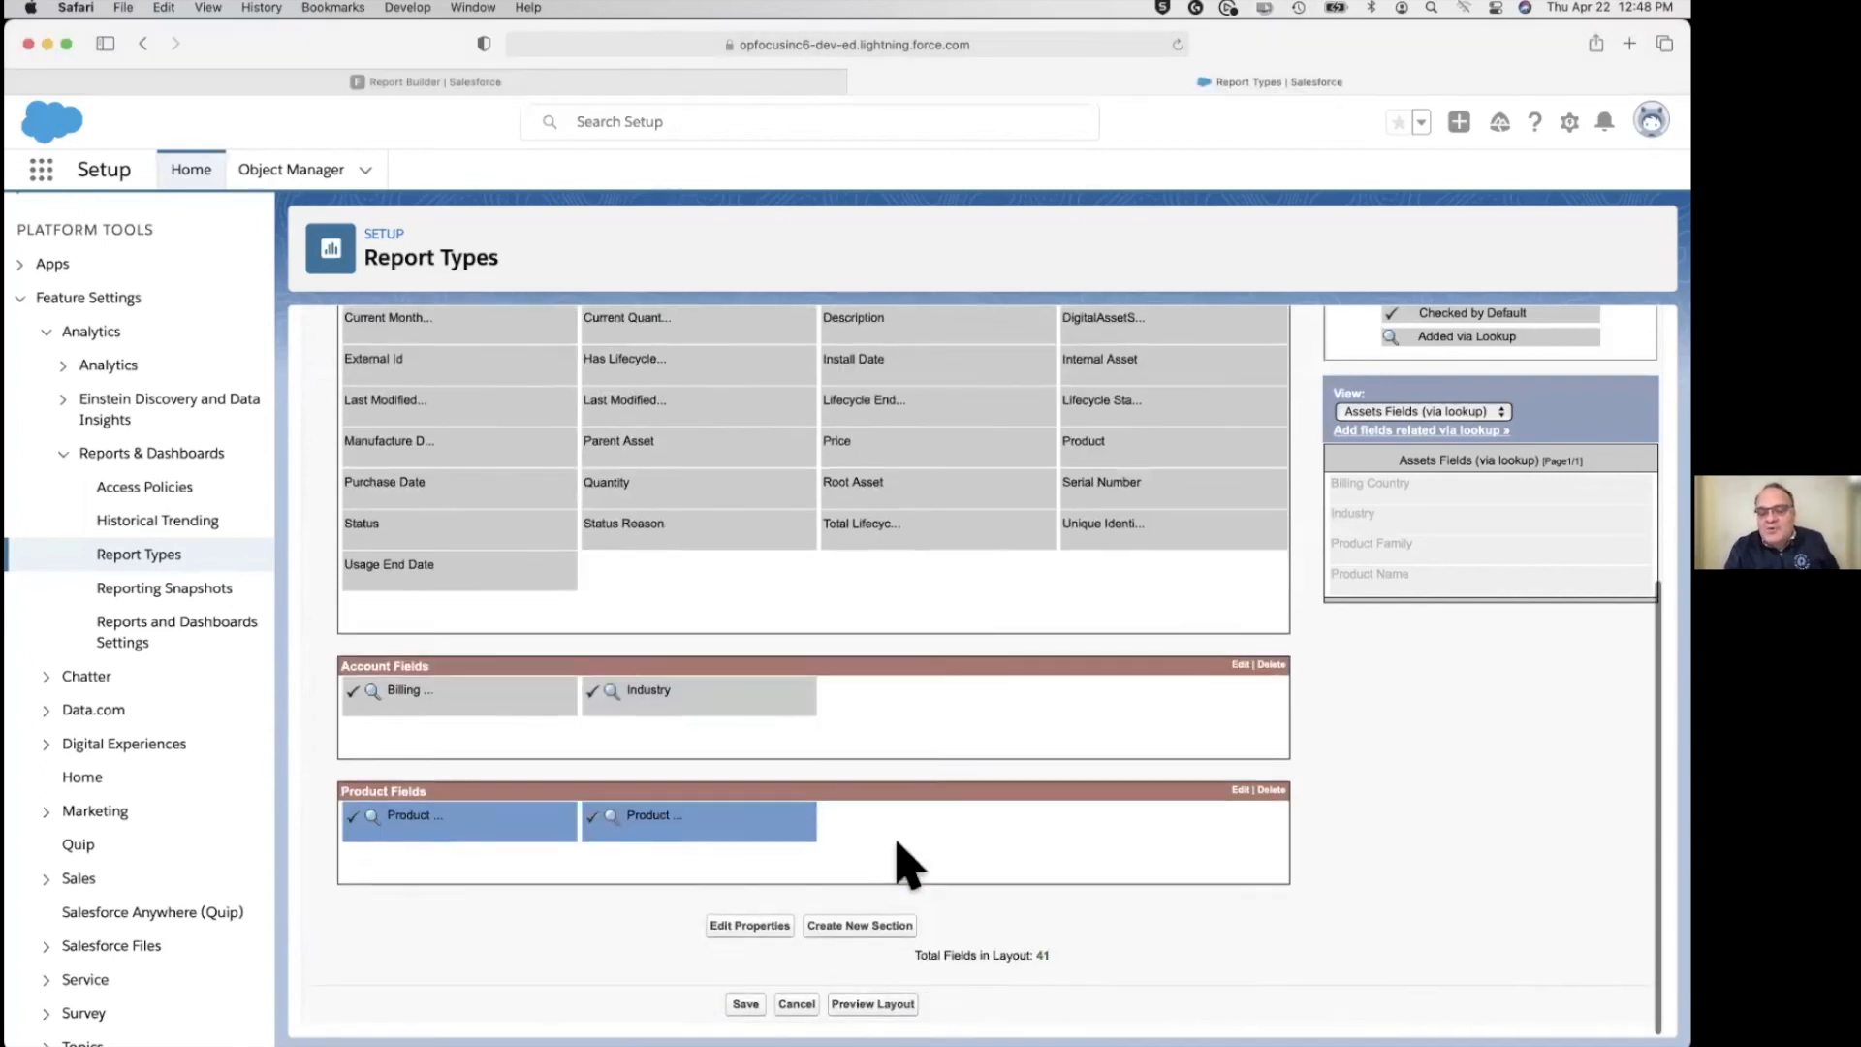
{"action": "left_click", "coordinate": [740, 1005]}
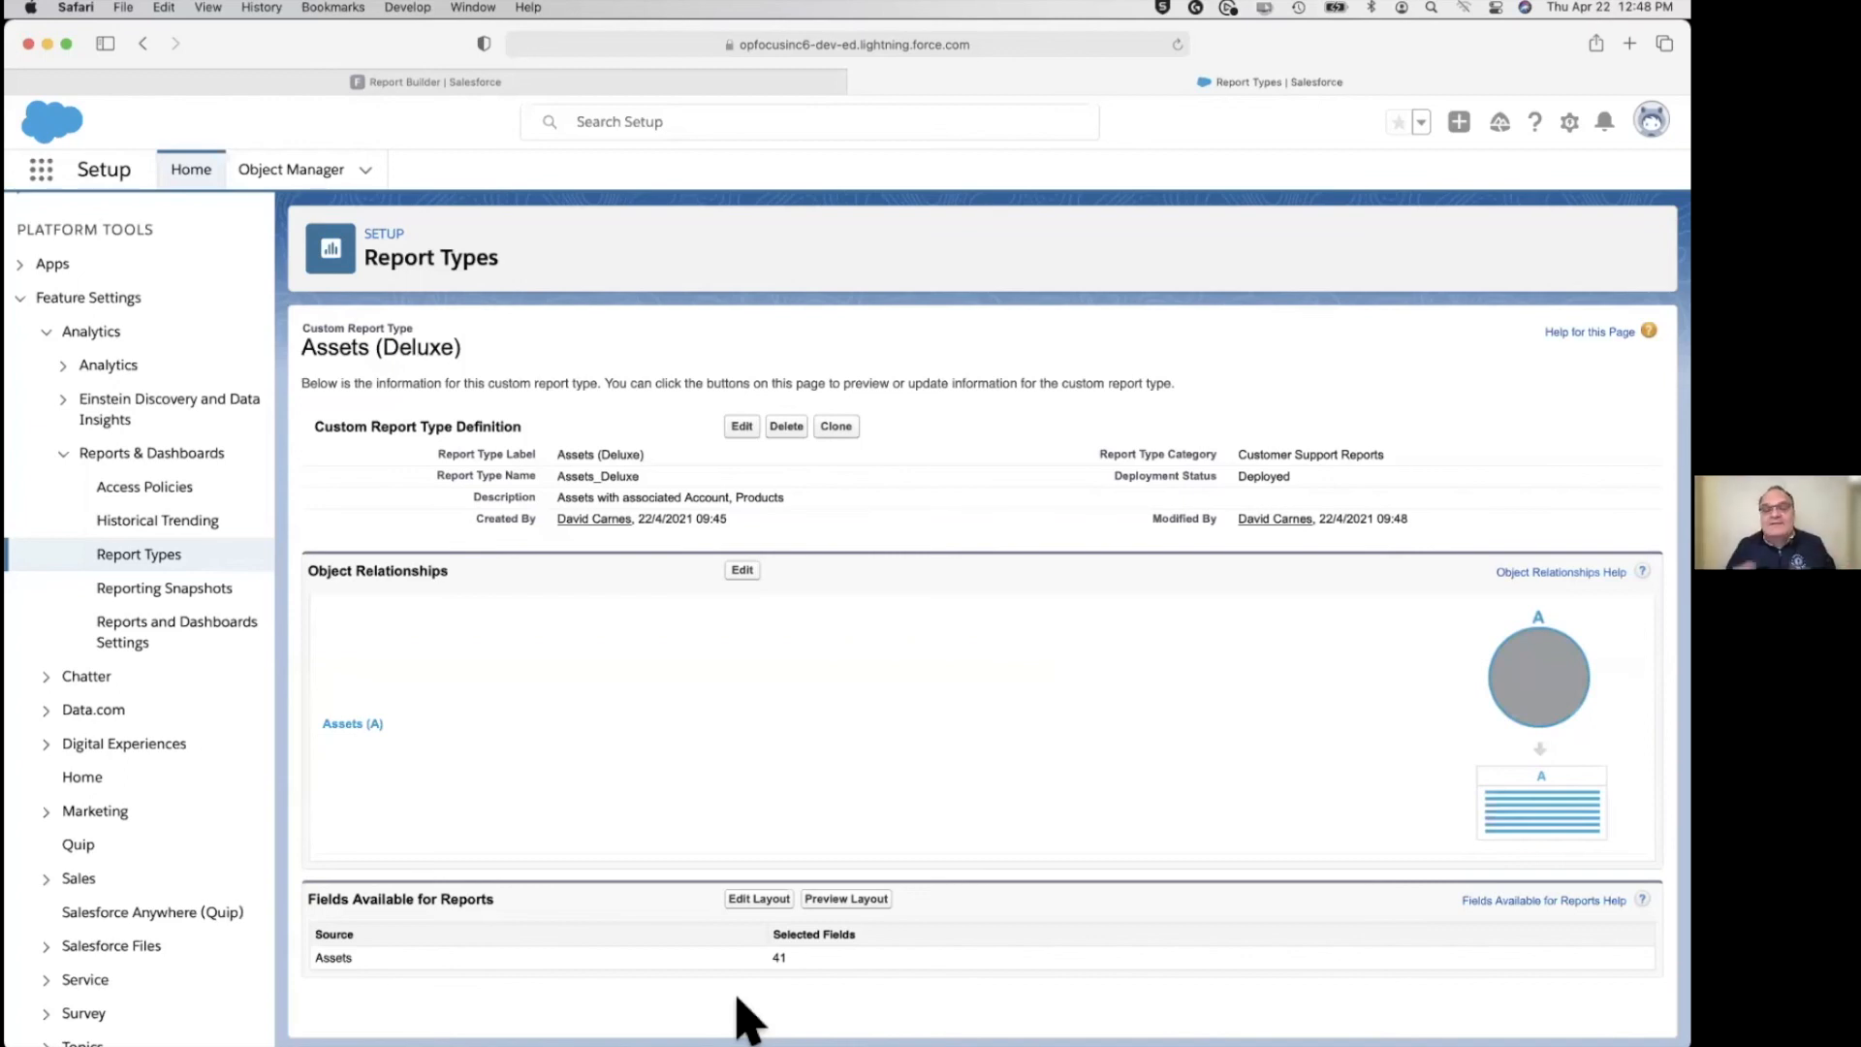
Start a new report from the Sales app's reports list and look through the available report types.
{"action": "left_click", "coordinate": [593, 81]}
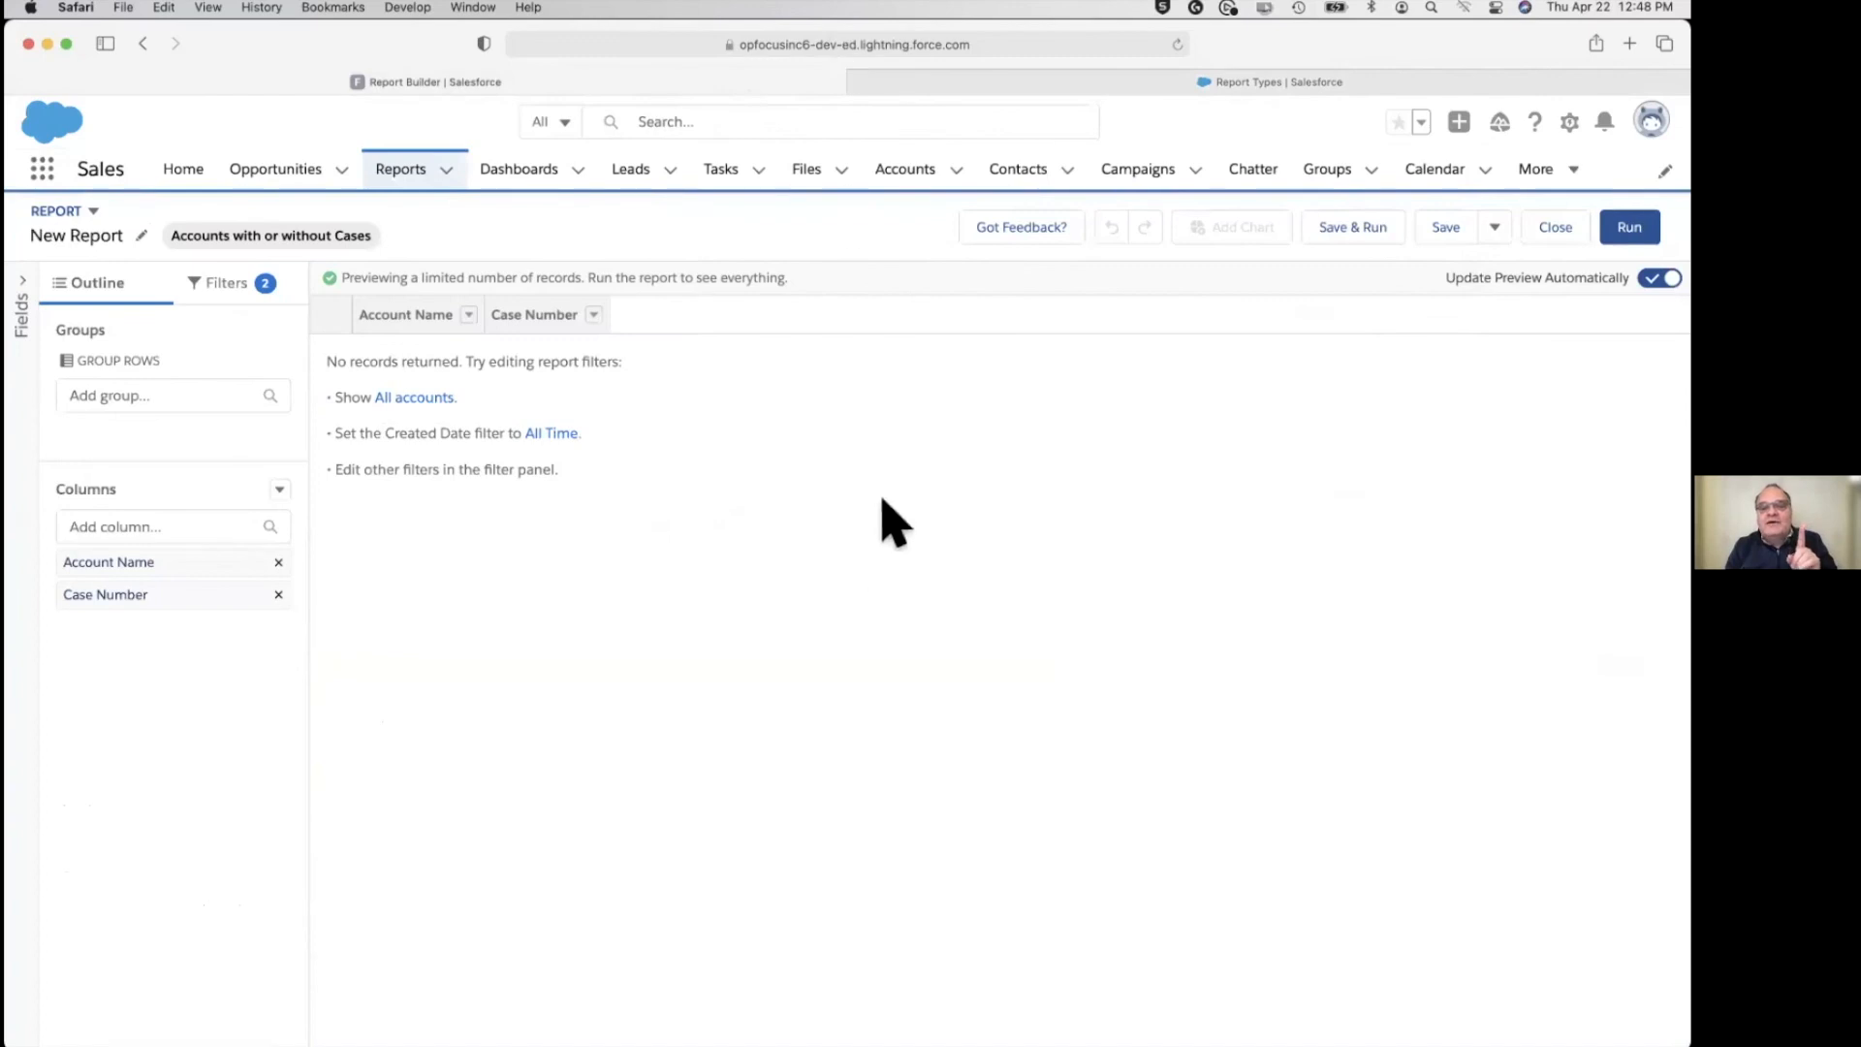
{"action": "left_click", "coordinate": [411, 172]}
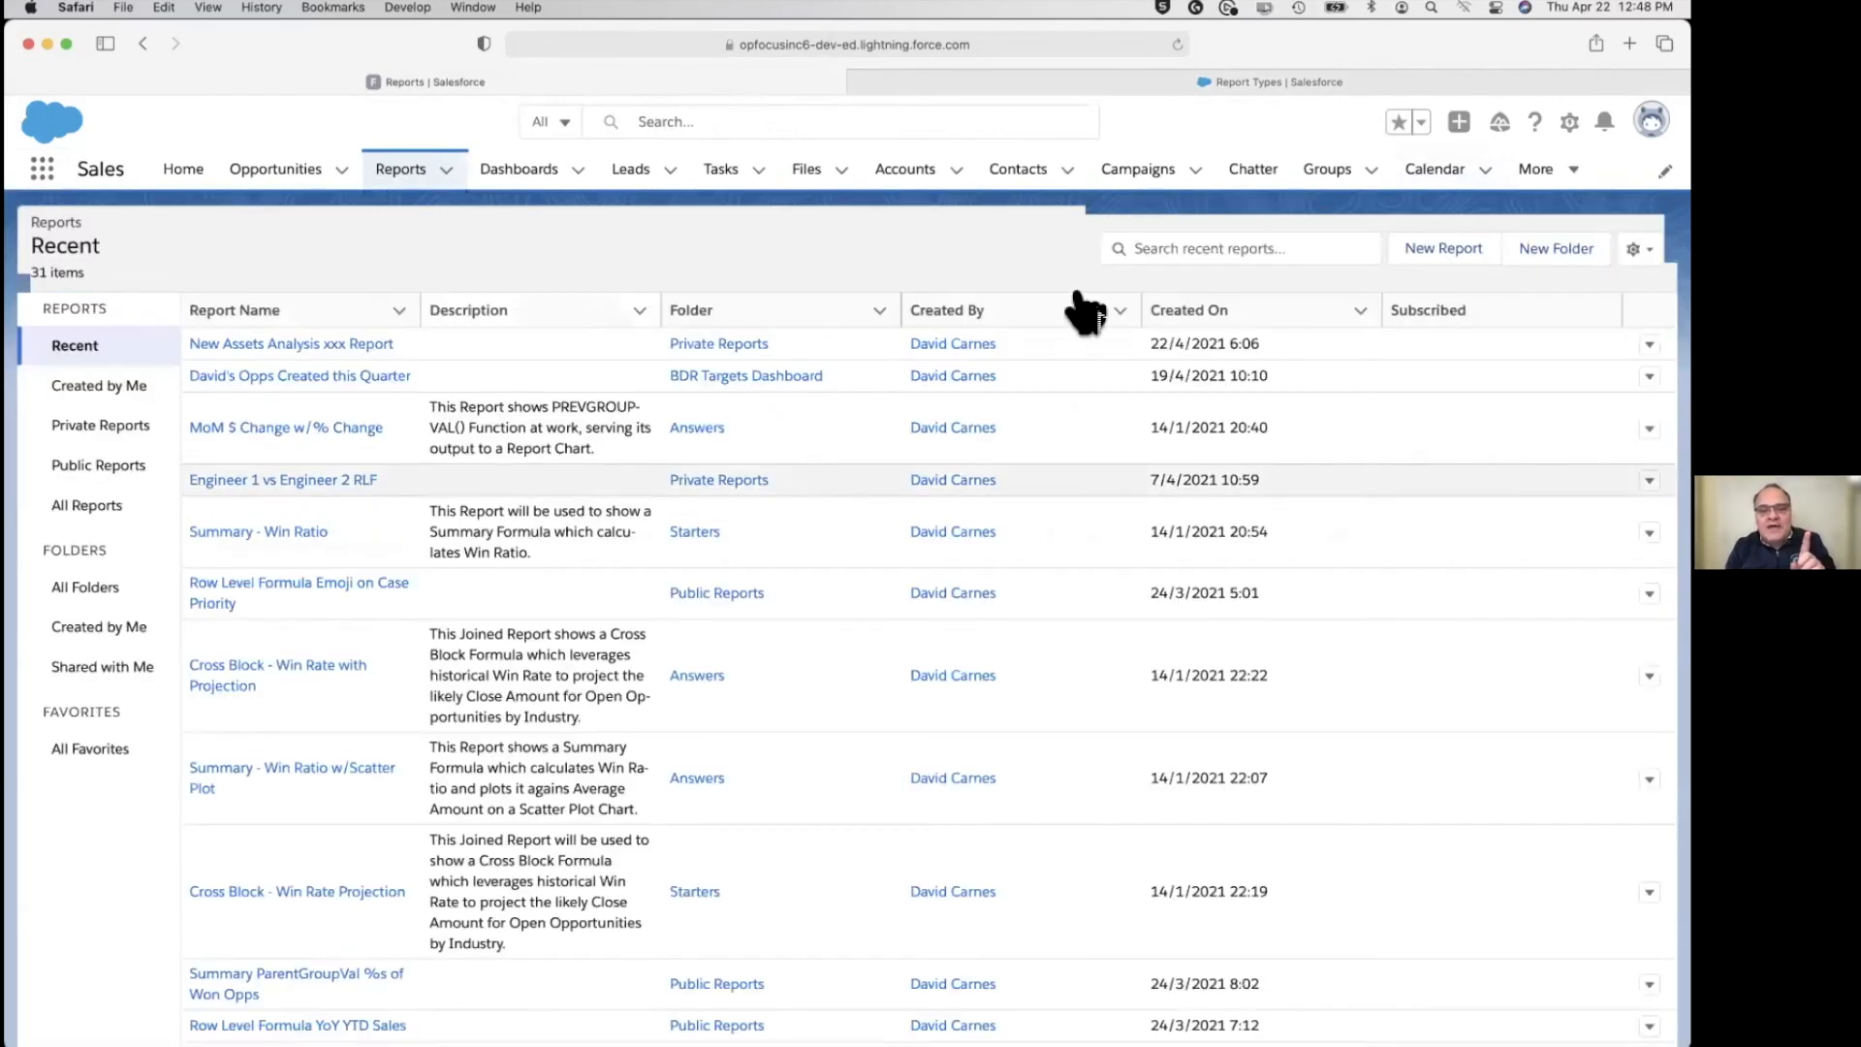
{"action": "left_click", "coordinate": [1442, 254]}
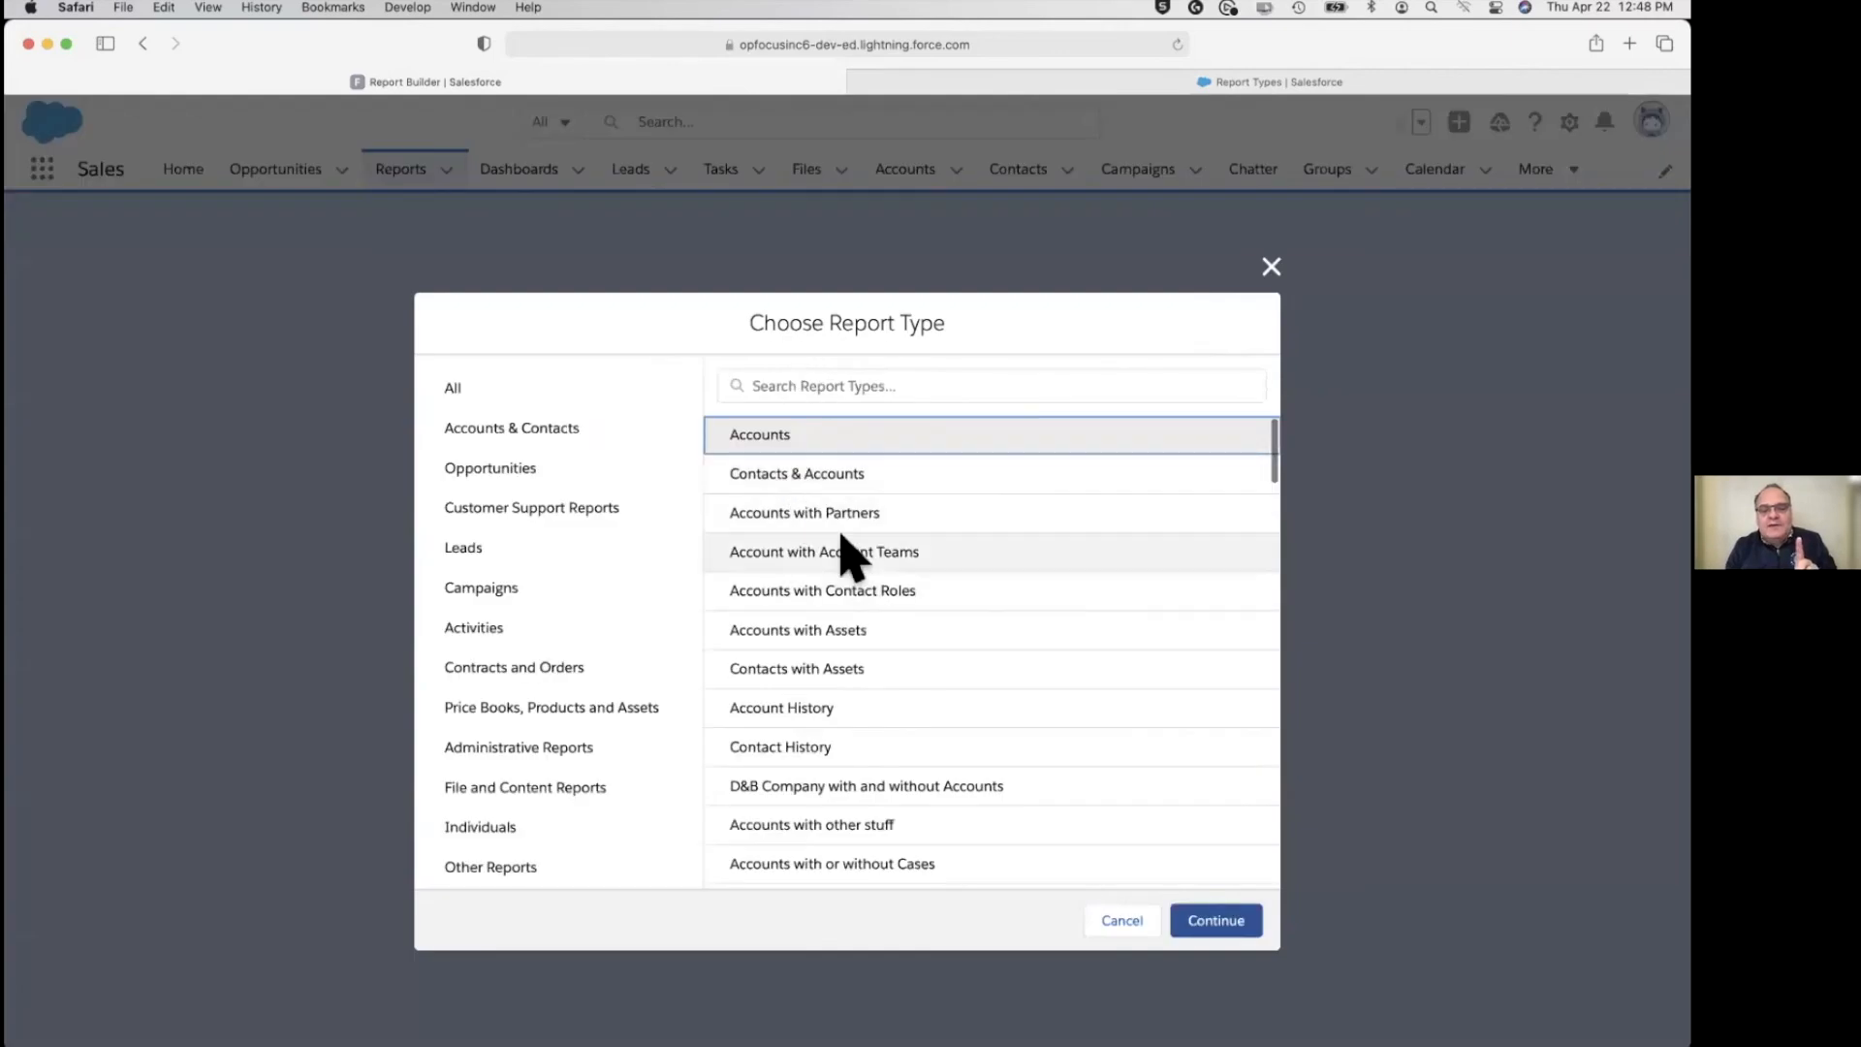
{"action": "scroll", "coordinate": [820, 631], "scroll_direction": "down", "scroll_amount": 5}
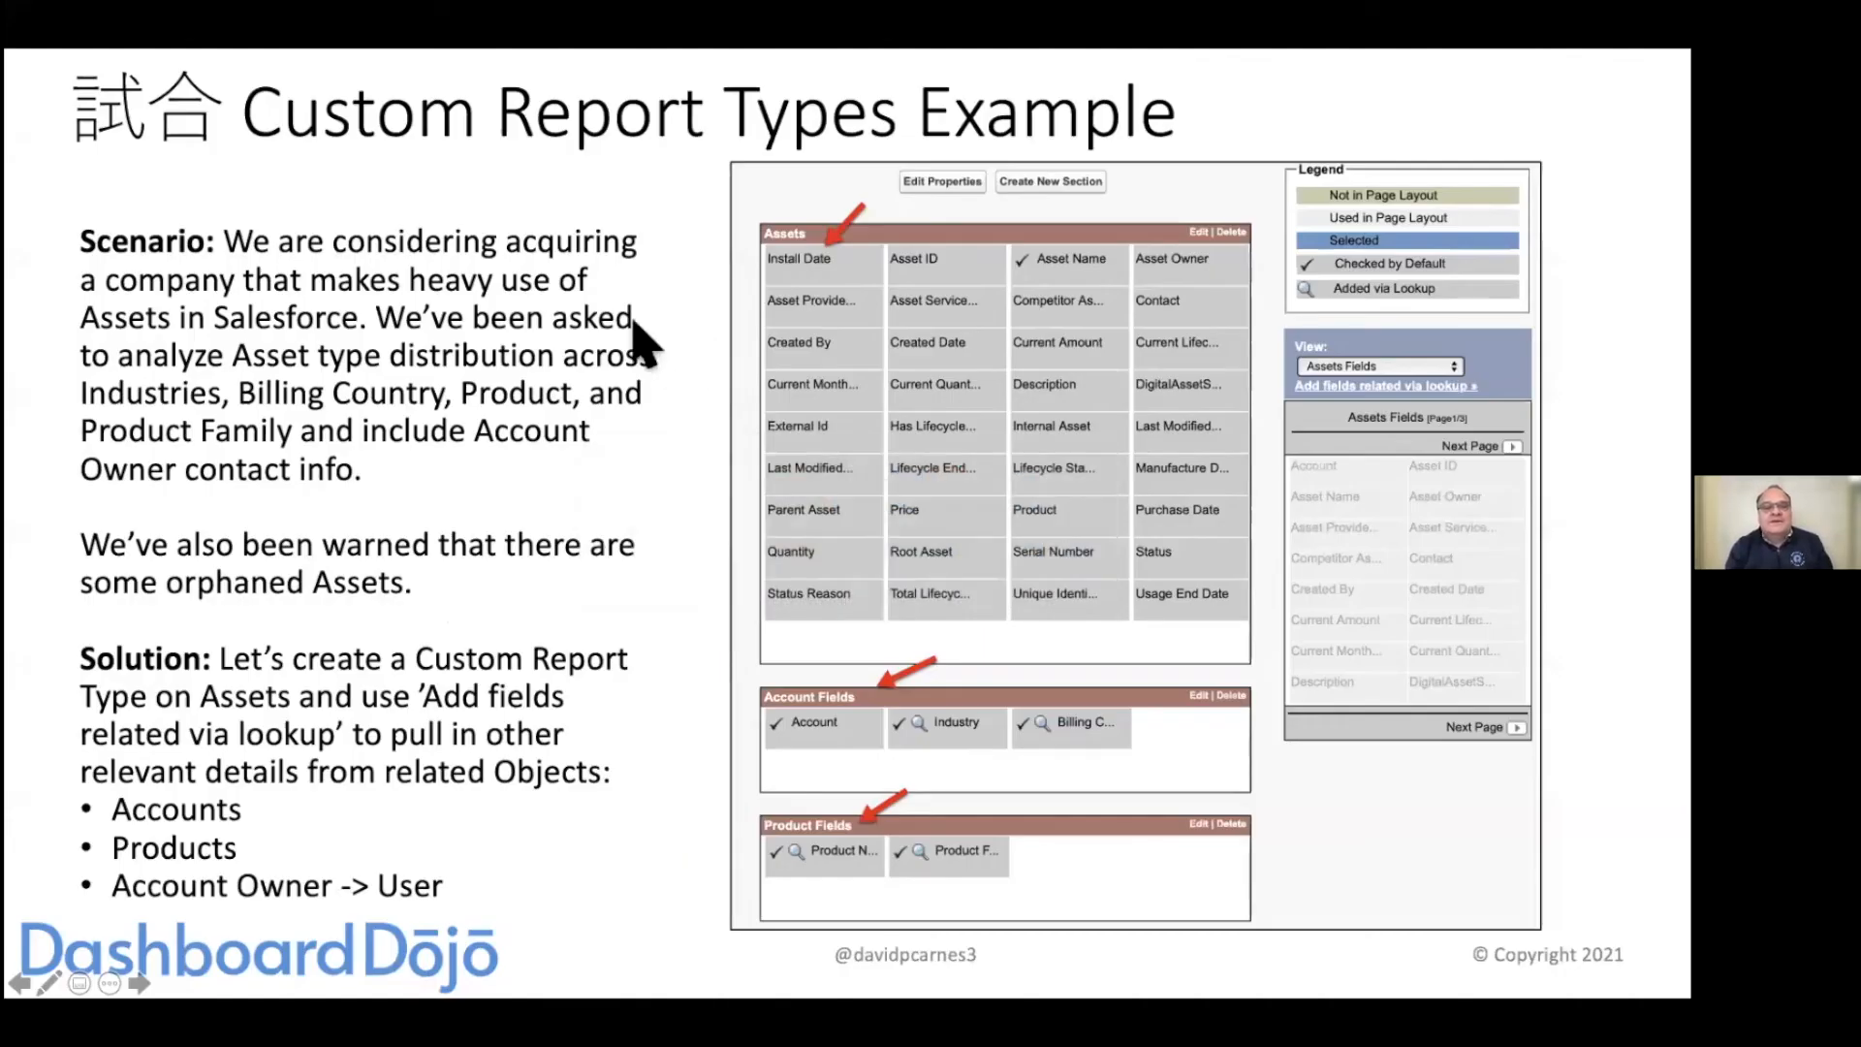
{"action": "key", "text": "Right"}
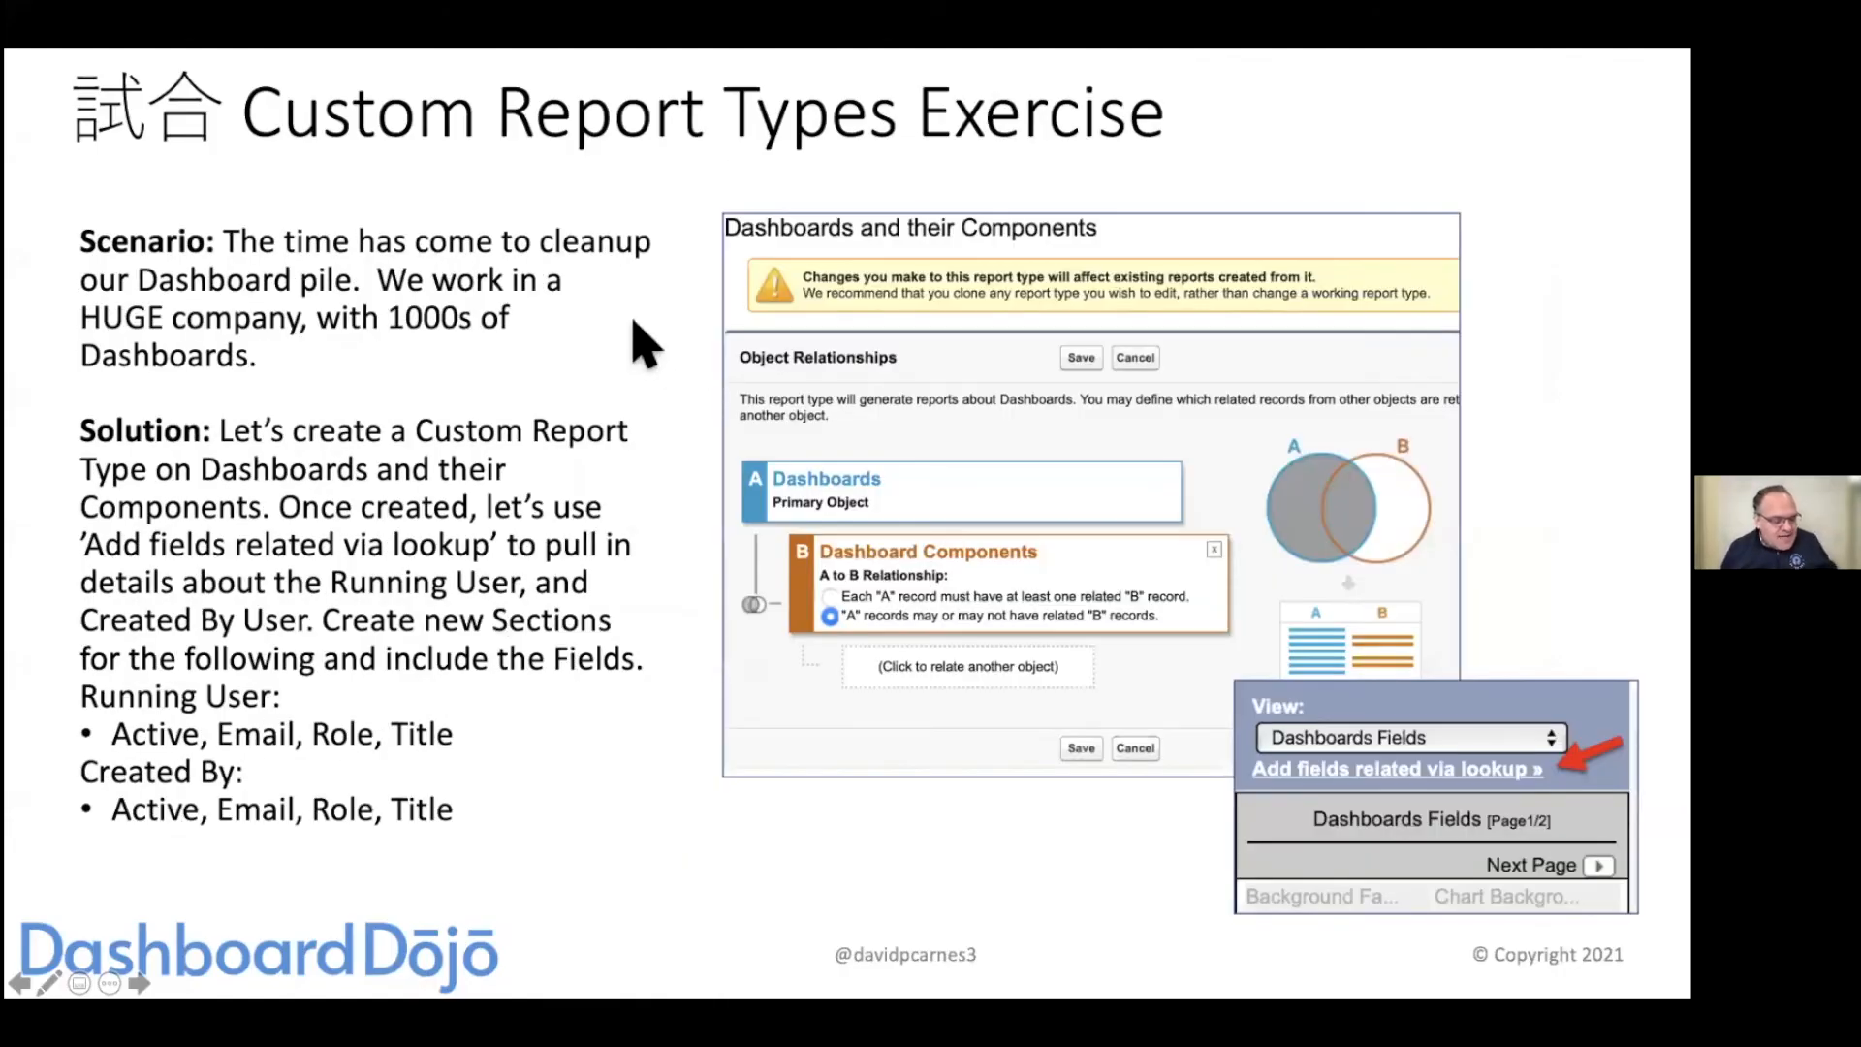